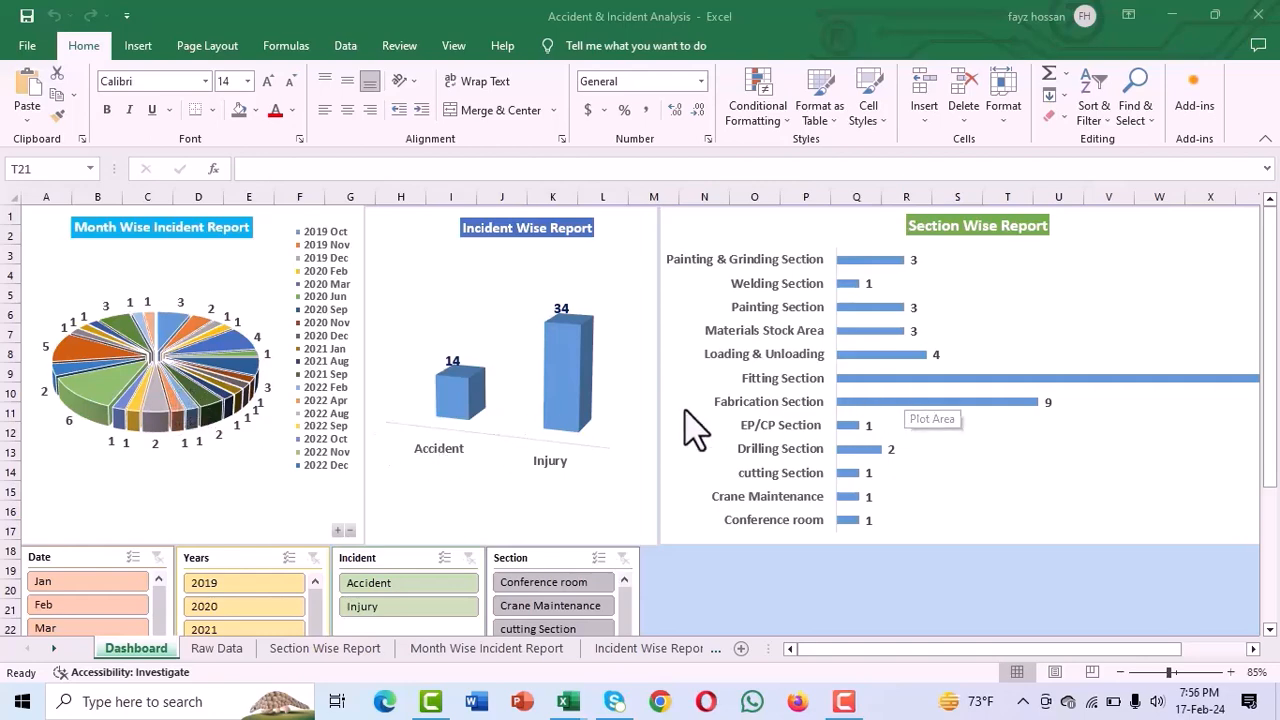
Step: Zoom the dashboard out to 70% and filter it to year 2020 and Injury incidents
{"action": "scroll", "coordinate": [400, 470], "scroll_direction": "down", "scroll_amount": 1}
{"action": "scroll", "coordinate": [340, 490], "scroll_direction": "up", "scroll_amount": 1}
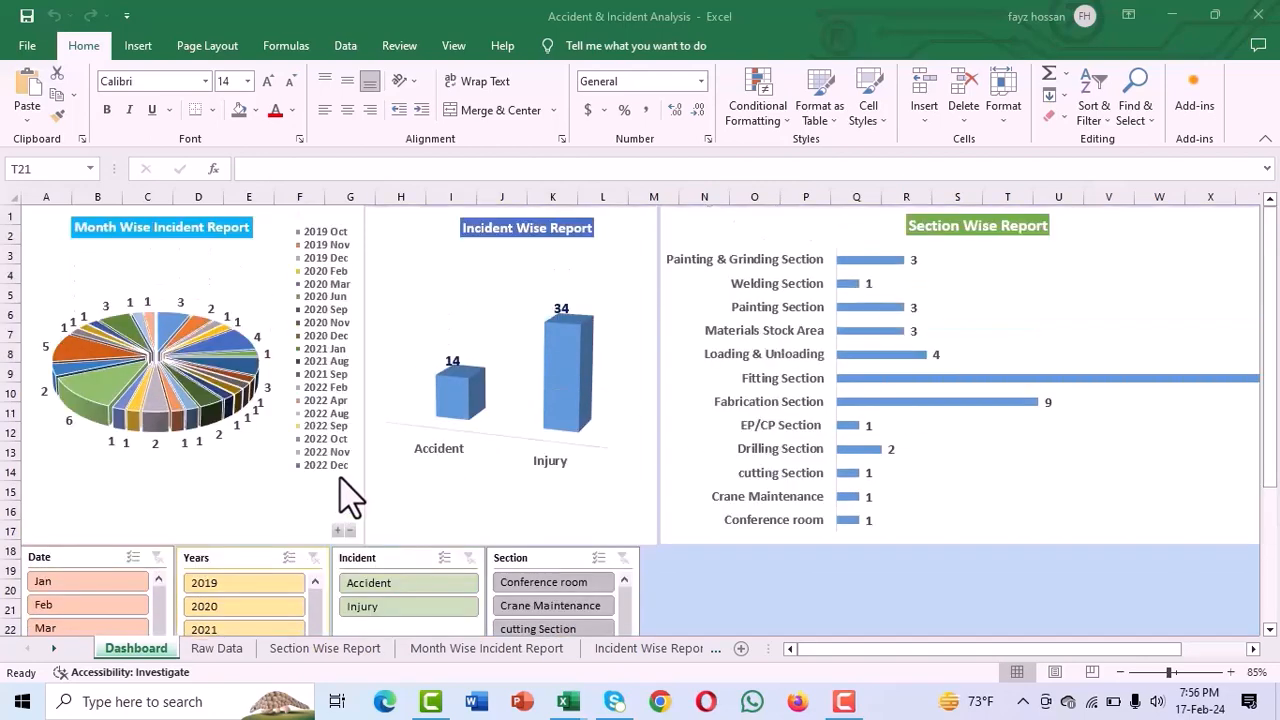
{"action": "scroll", "coordinate": [360, 490], "scroll_direction": "down", "scroll_amount": 2}
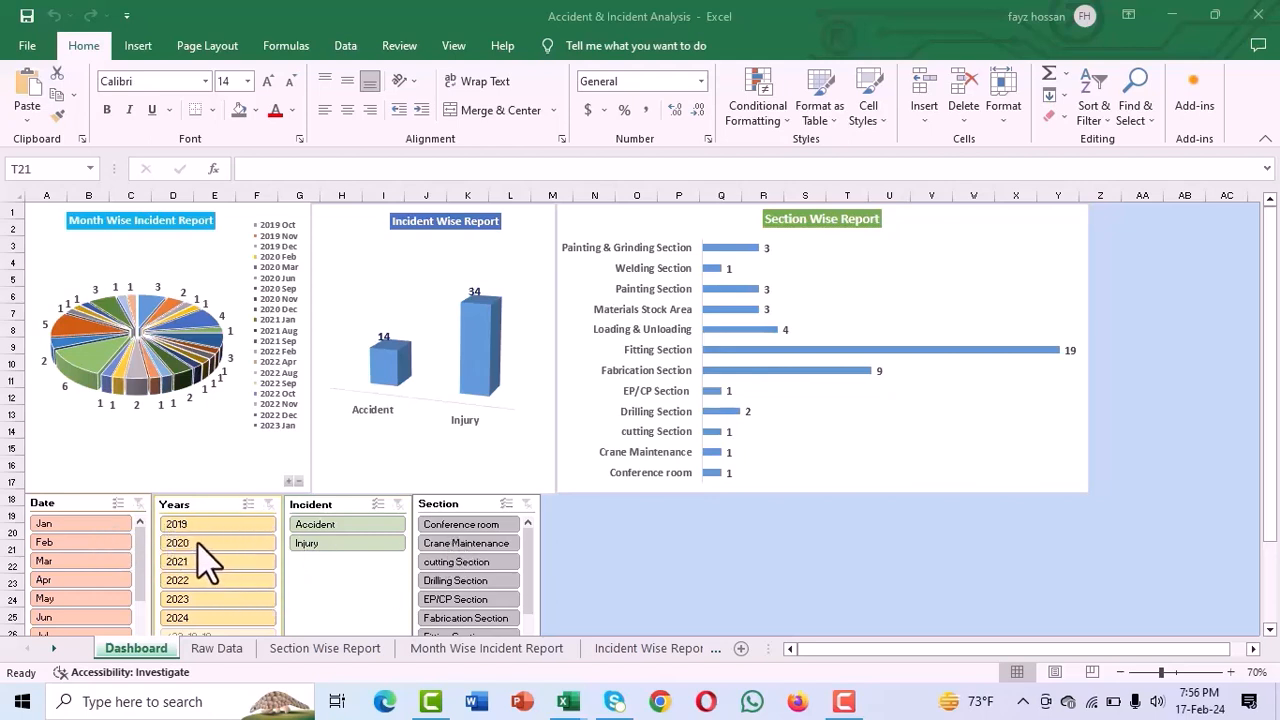
{"action": "left_click", "coordinate": [190, 547]}
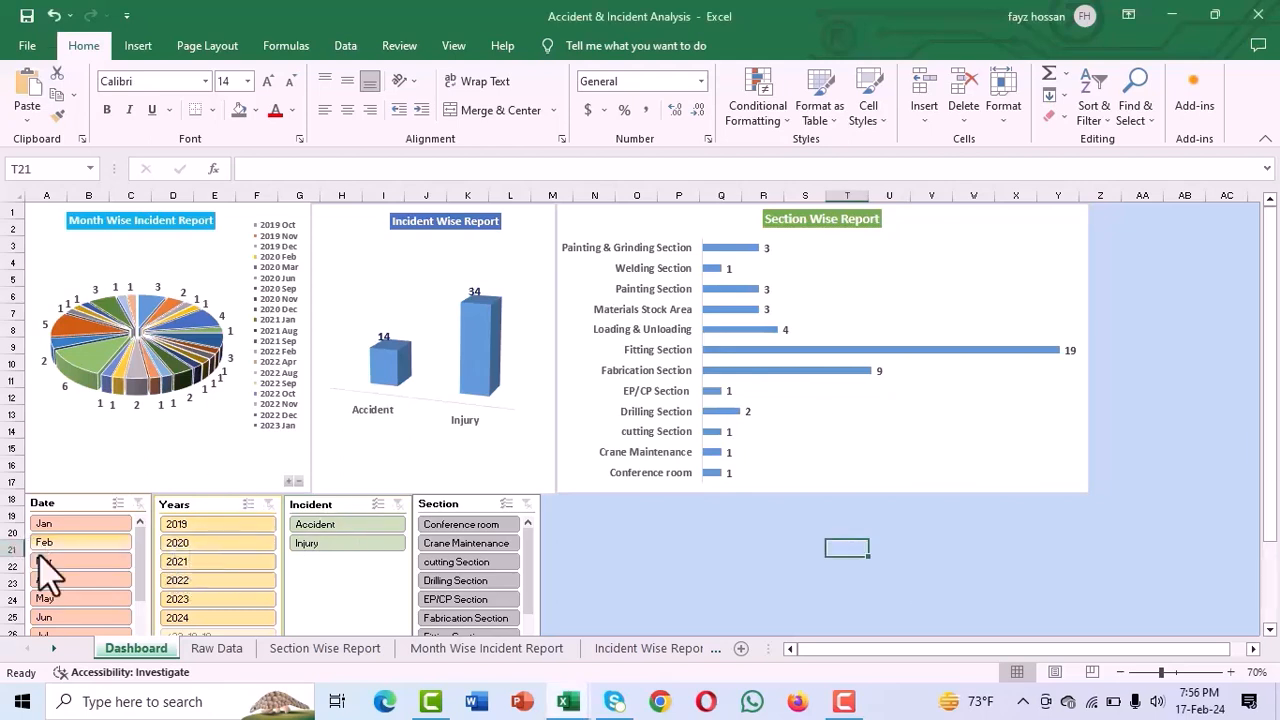
{"action": "left_click", "coordinate": [212, 550]}
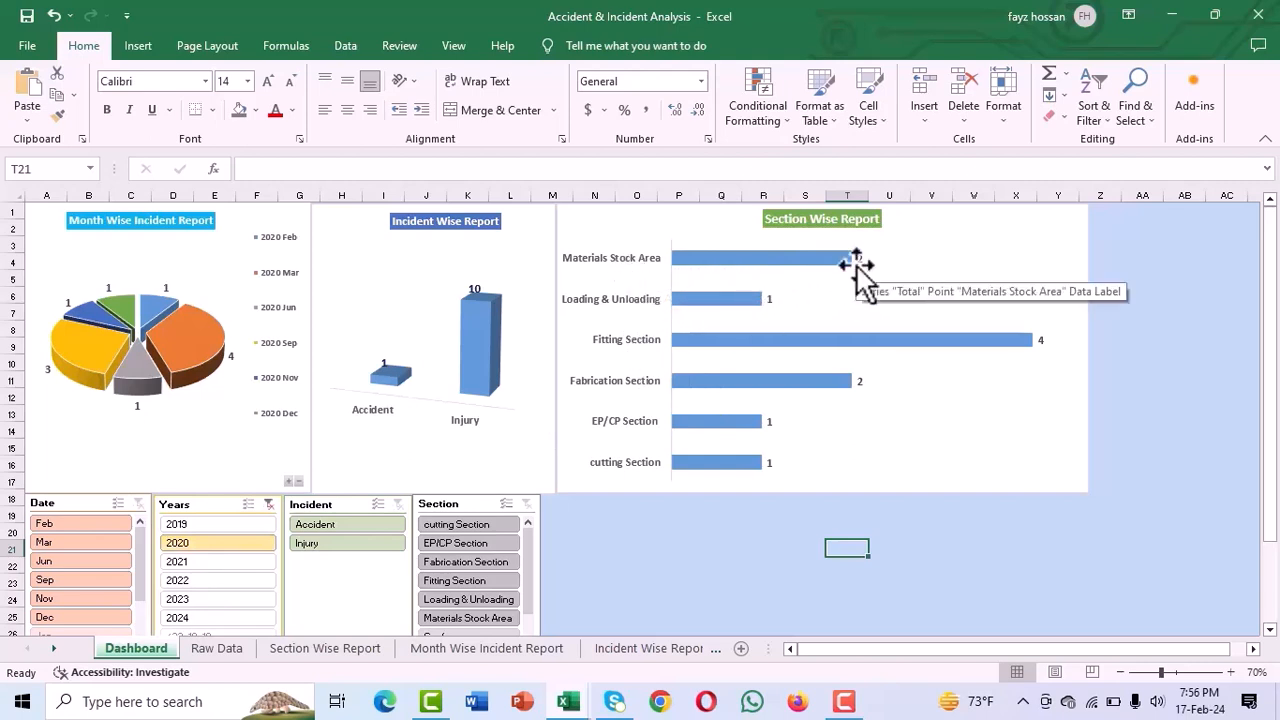
{"action": "left_click", "coordinate": [310, 549]}
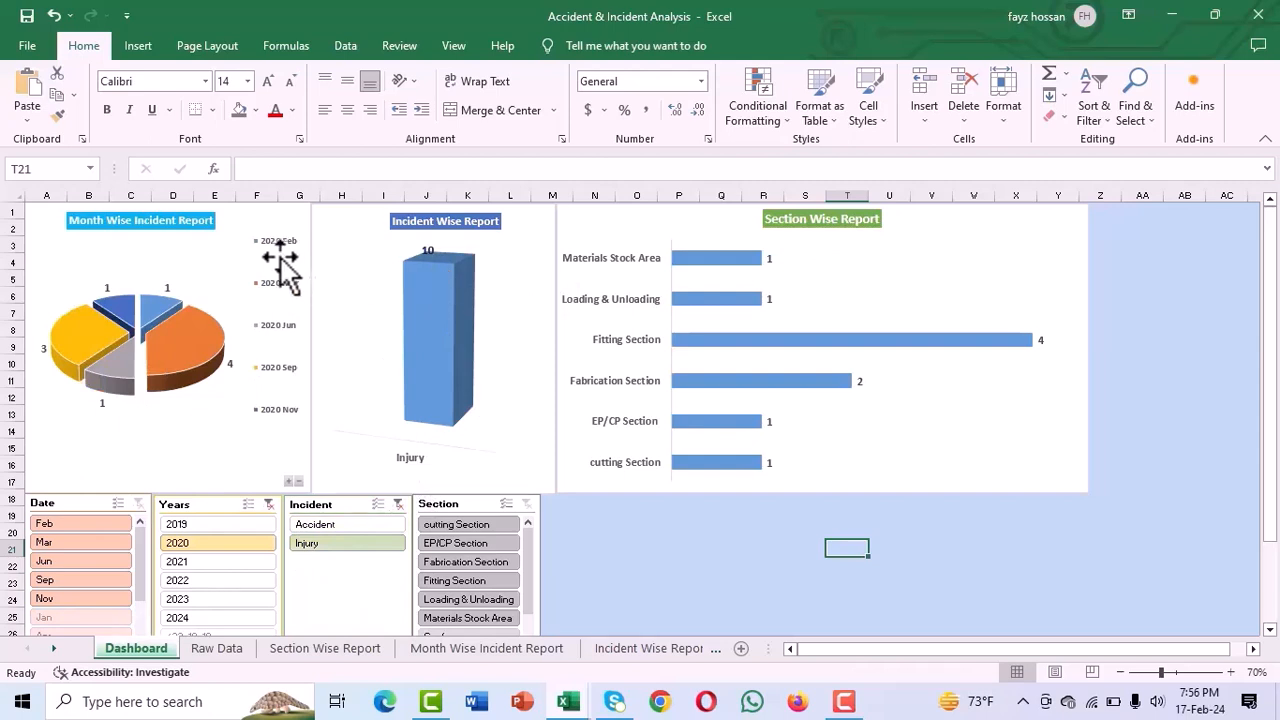
{"action": "mouse_move", "coordinate": [200, 345]}
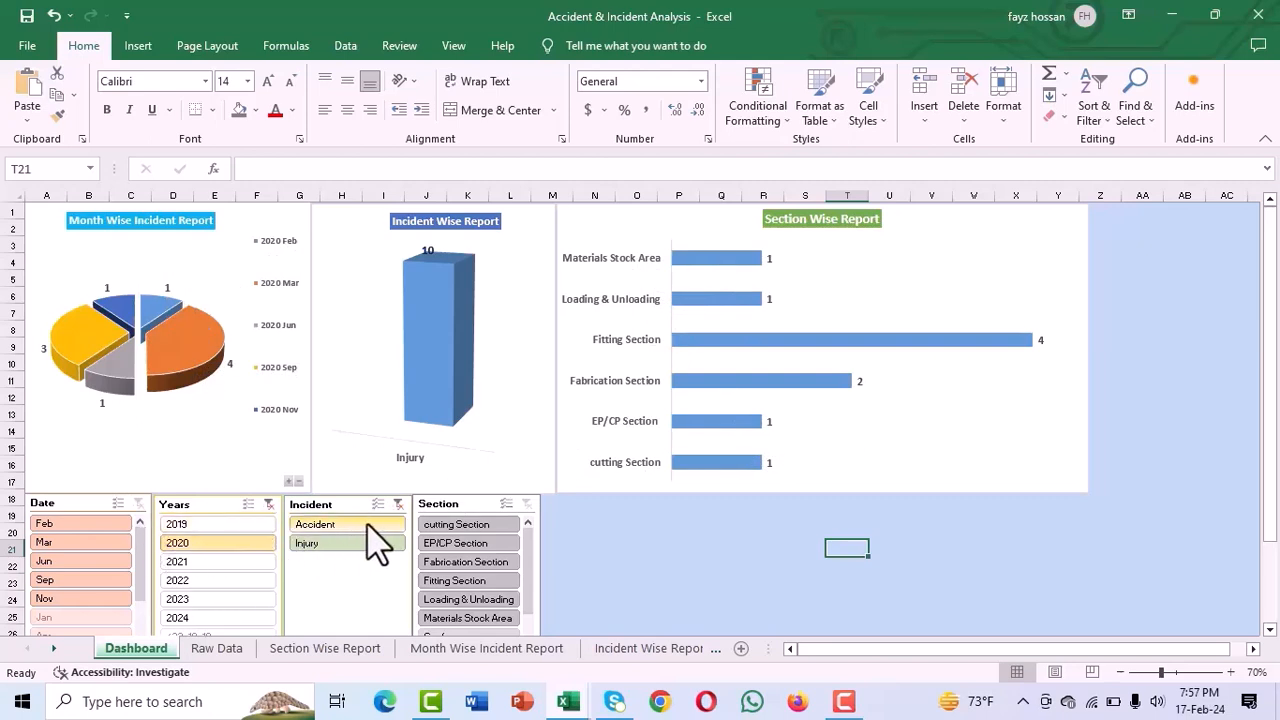
Step: Clear the incident filter, limit the 2020 dashboard data to June, and clear the month filter again
{"action": "left_click", "coordinate": [397, 504]}
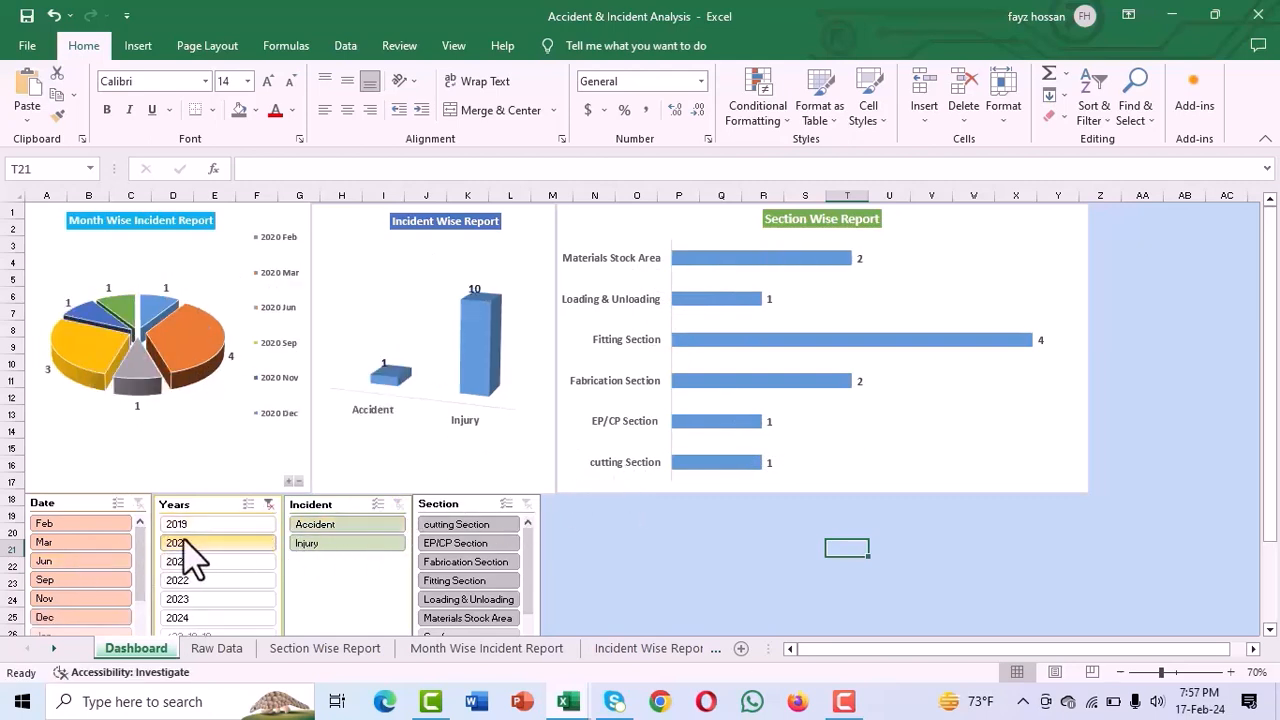
{"action": "left_click", "coordinate": [70, 562]}
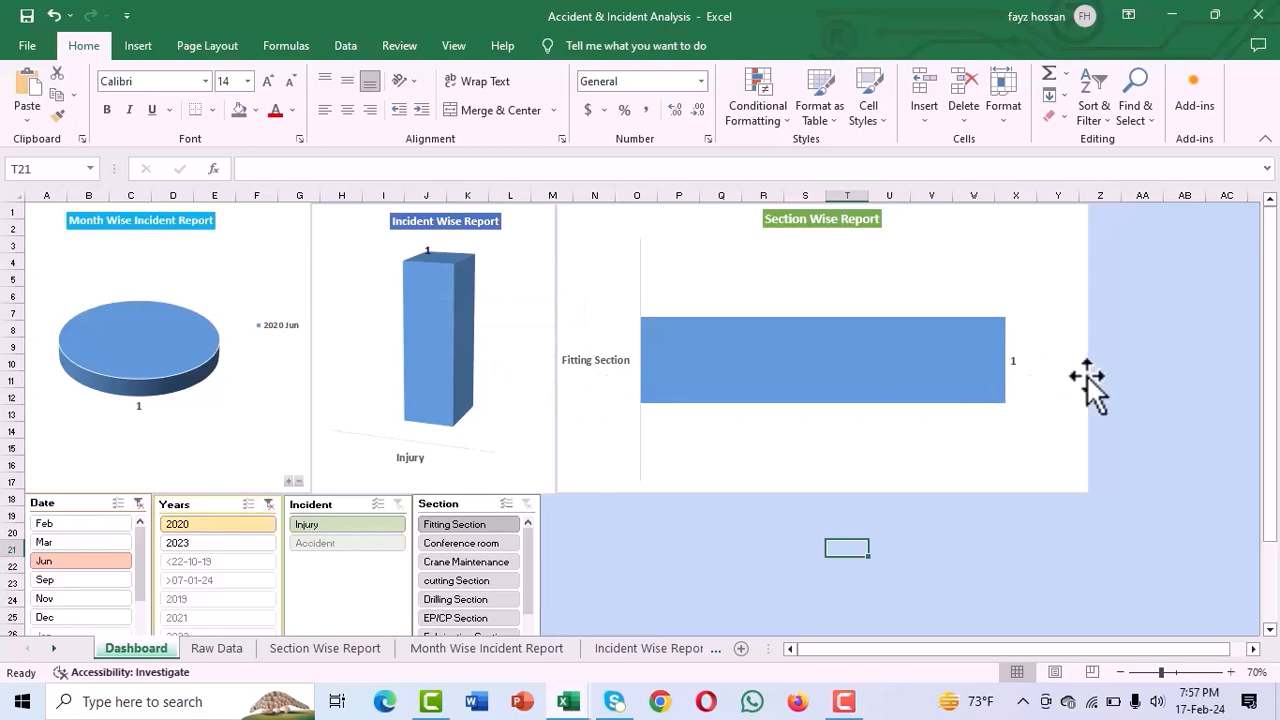
{"action": "left_click", "coordinate": [138, 503]}
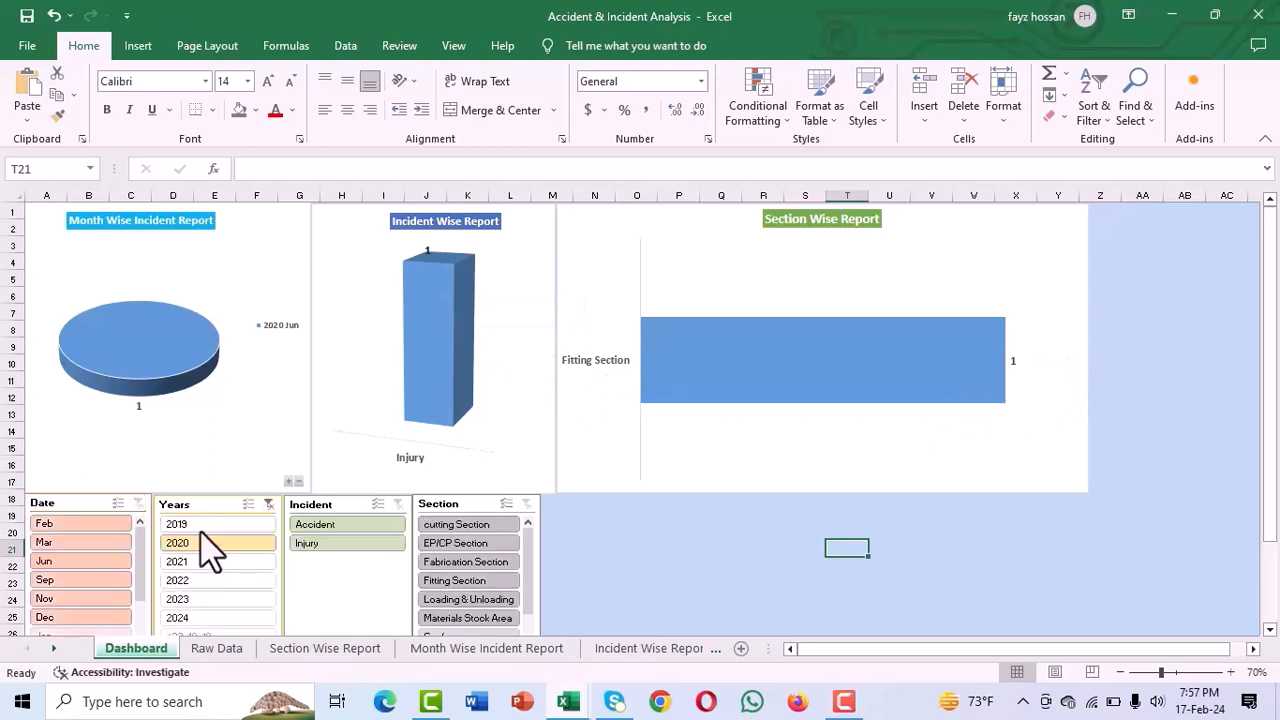
Step: Filter the dashboard by Fabrication Section and by year 2022 in turn, clearing the year and section filters after each view
{"action": "left_click", "coordinate": [465, 562]}
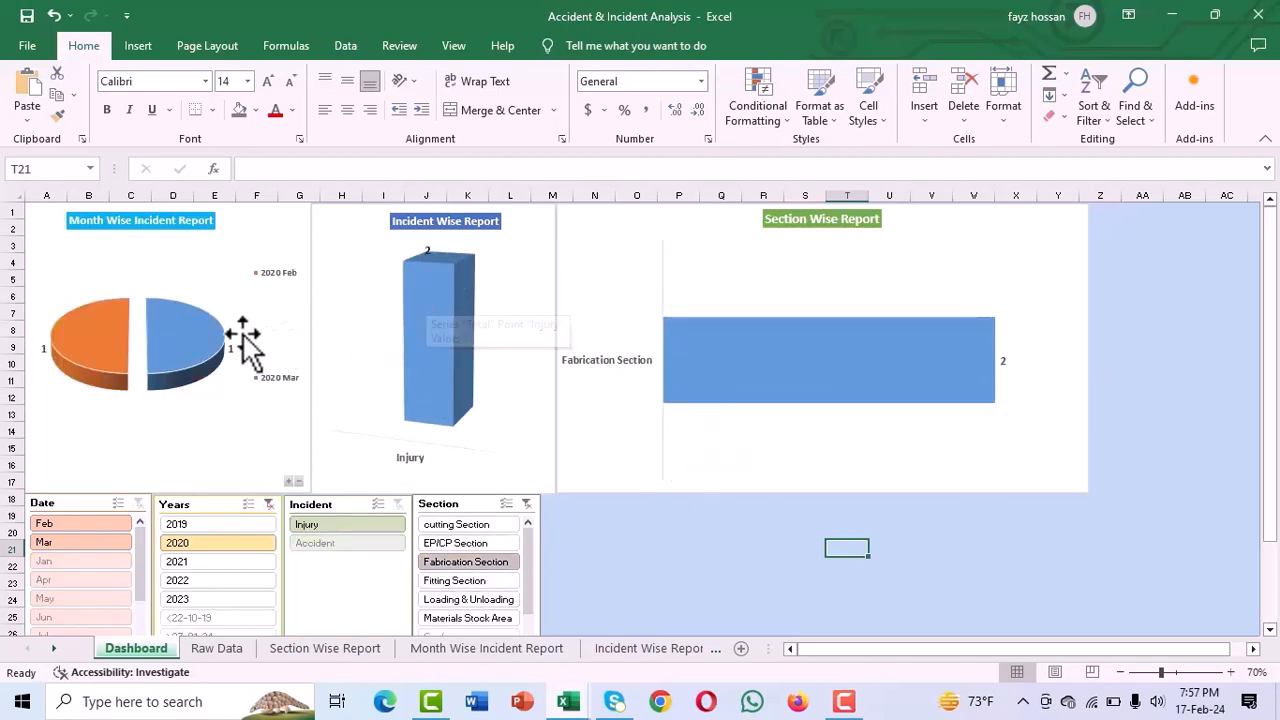
{"action": "left_click", "coordinate": [268, 505]}
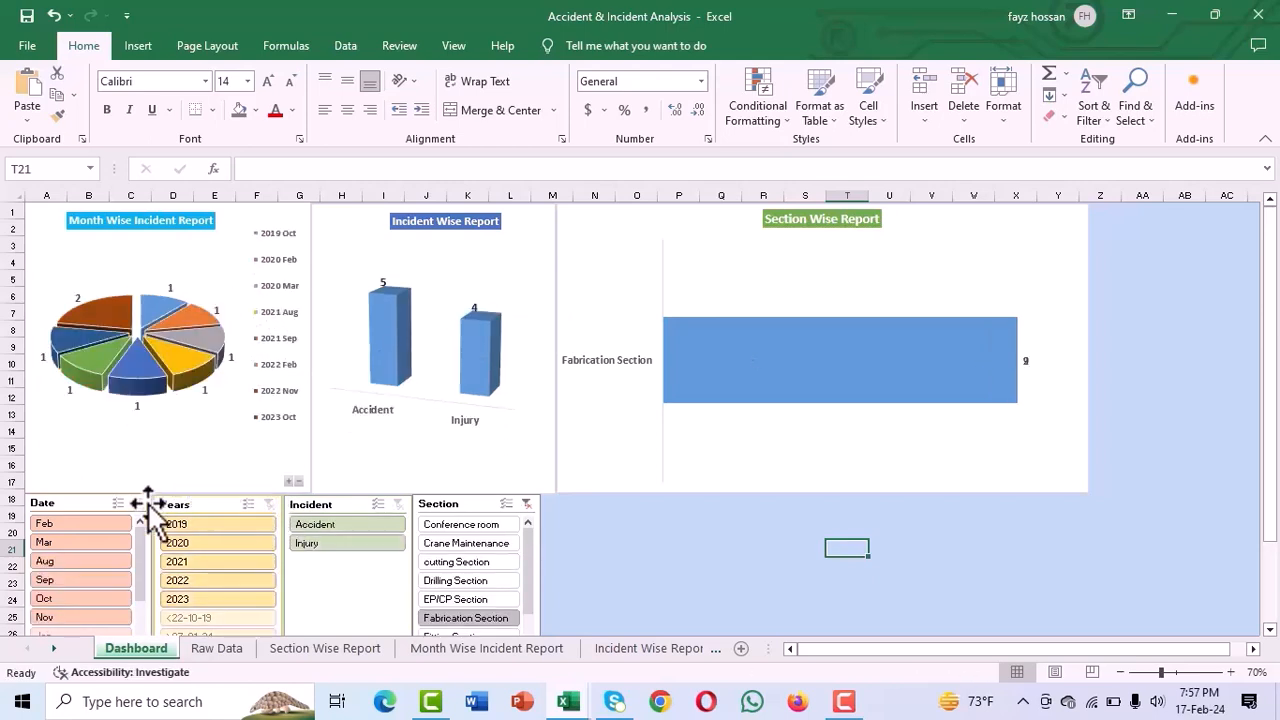
{"action": "left_click", "coordinate": [526, 504]}
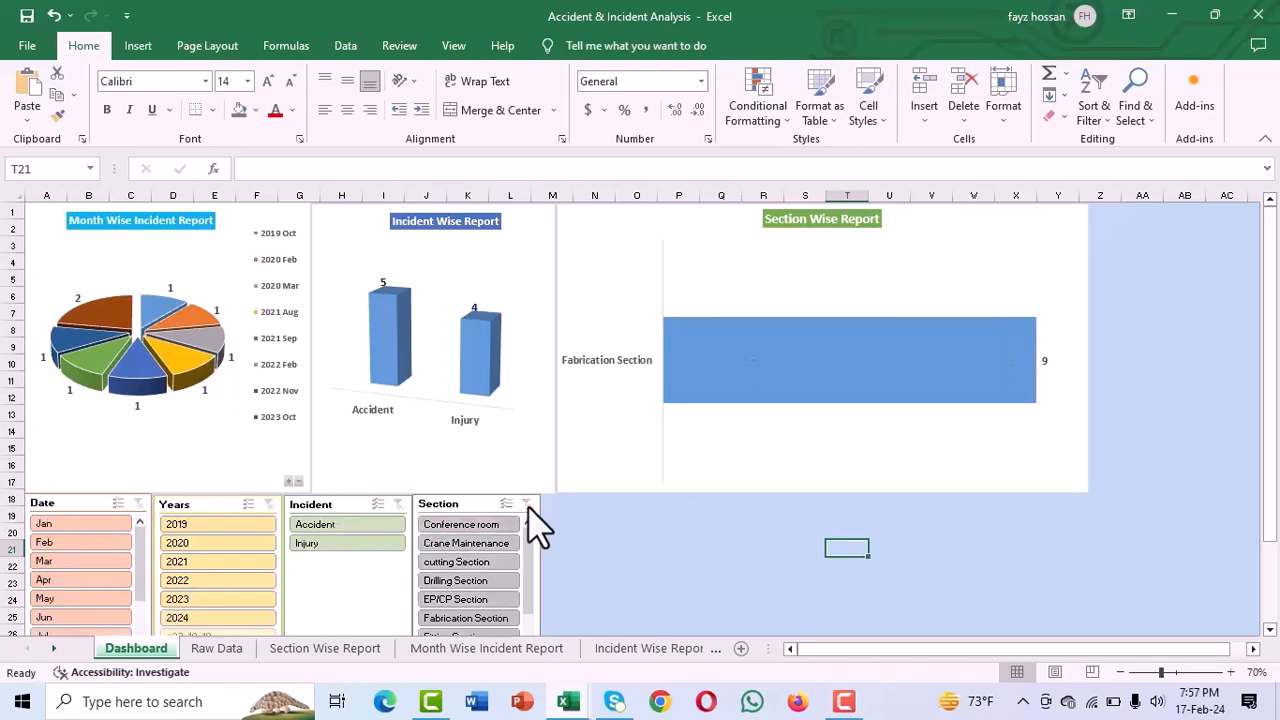
{"action": "left_click", "coordinate": [192, 581]}
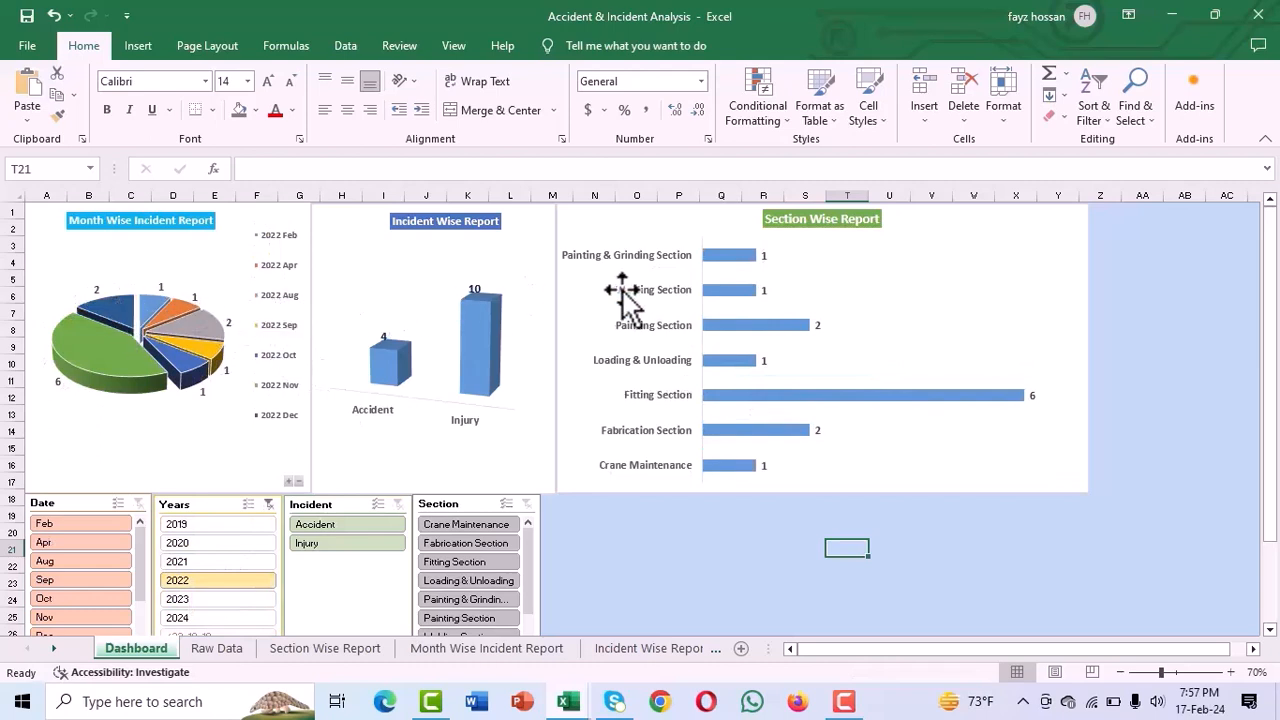
{"action": "left_click", "coordinate": [268, 505]}
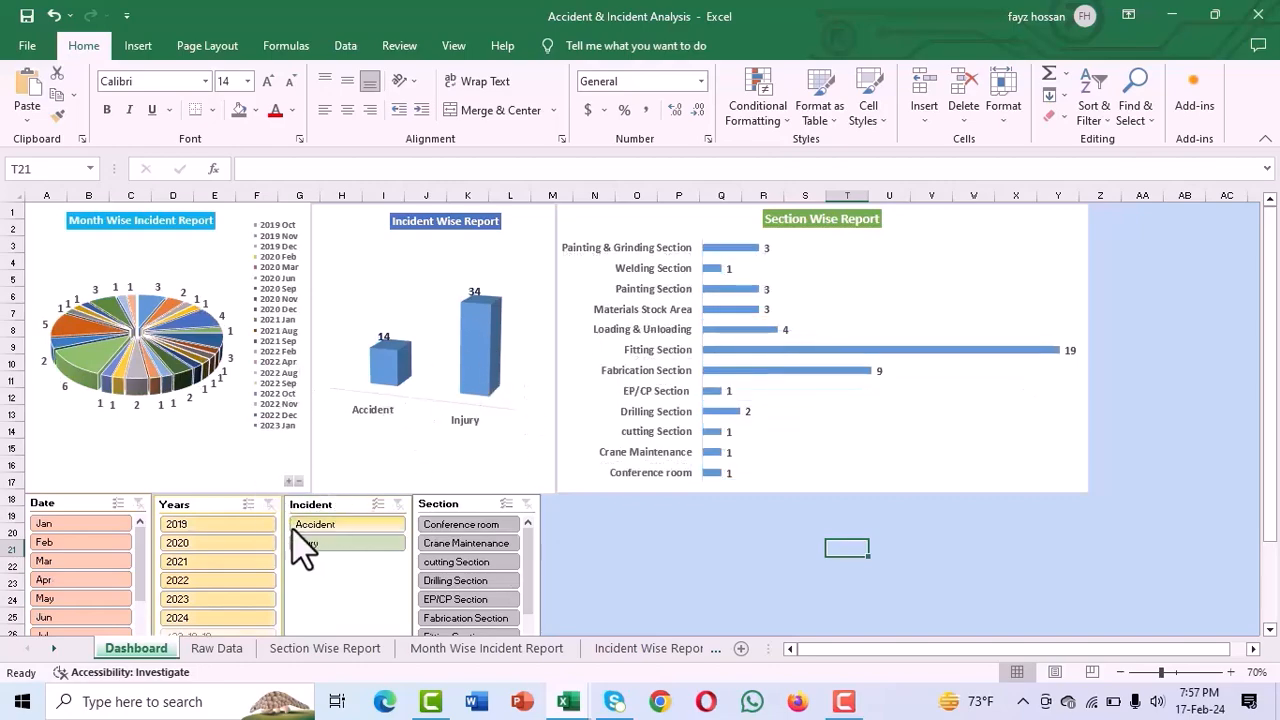
Step: Compare the Raw Data sheet with the Dashboard sheet to see which incident records feed the charts
{"action": "left_click", "coordinate": [217, 648]}
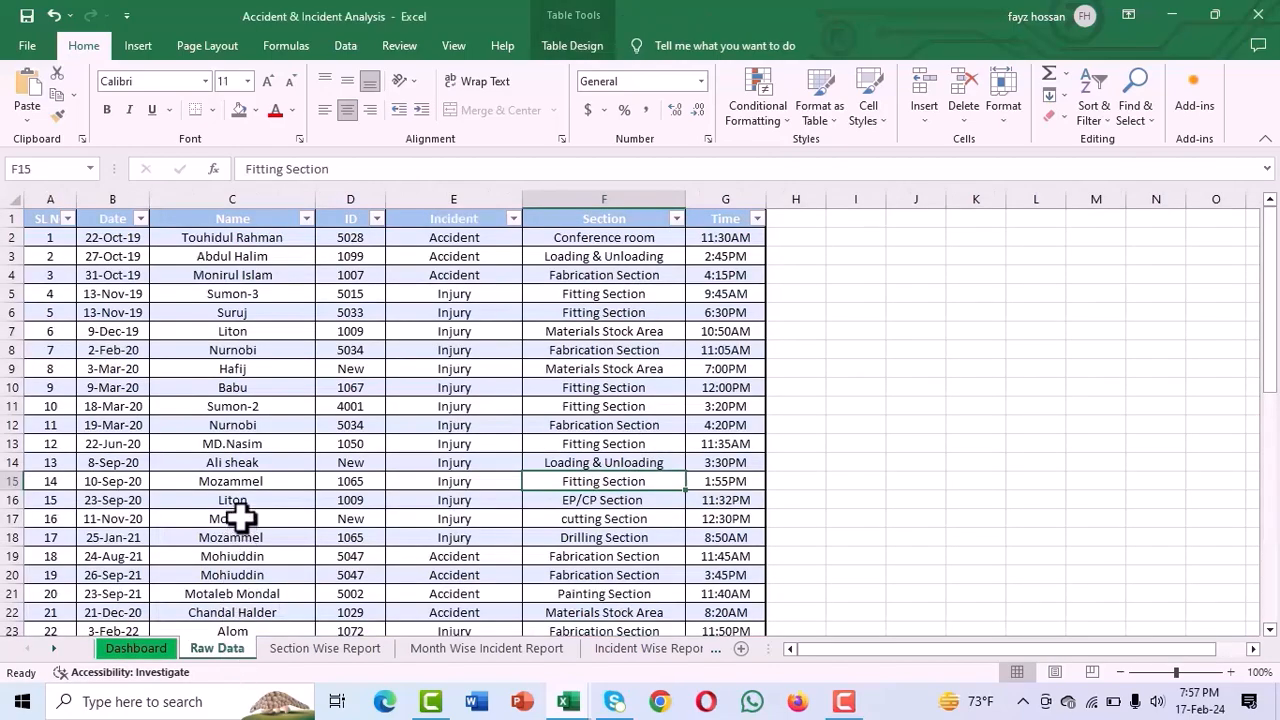
{"action": "scroll", "coordinate": [254, 491], "scroll_direction": "down", "scroll_amount": 1}
{"action": "scroll", "coordinate": [257, 491], "scroll_direction": "up", "scroll_amount": 1}
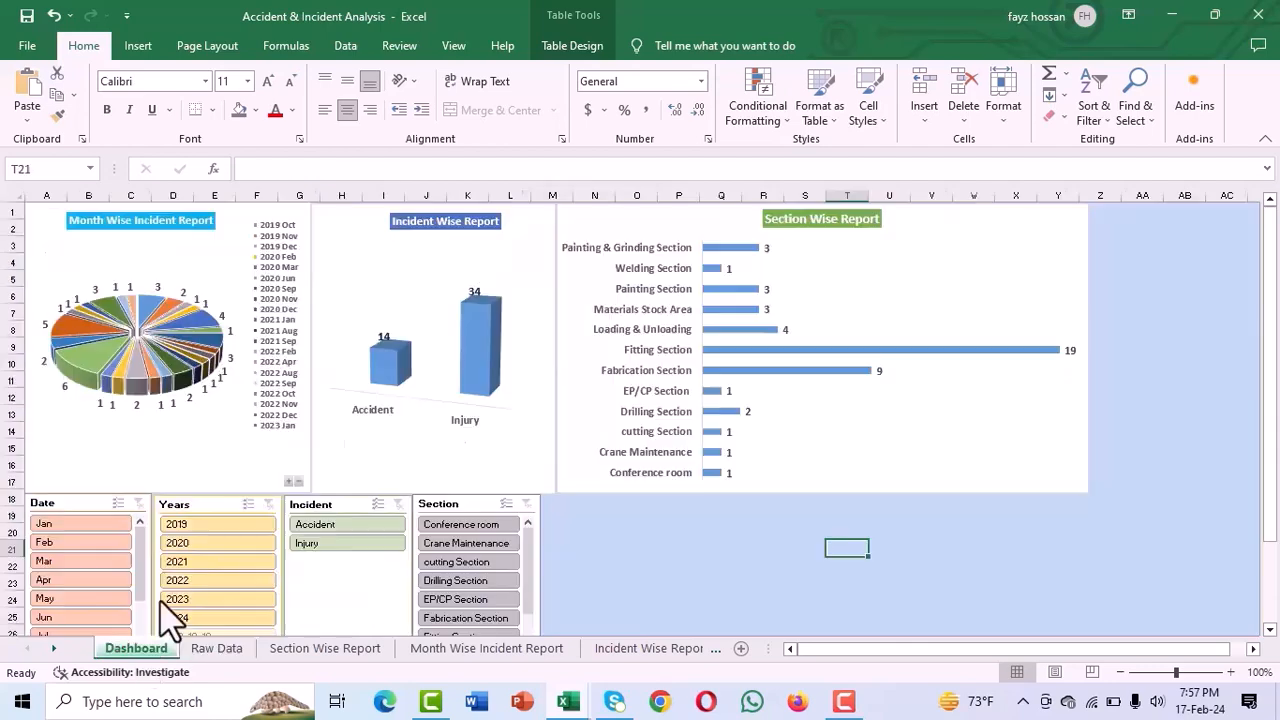
{"action": "left_click", "coordinate": [136, 648]}
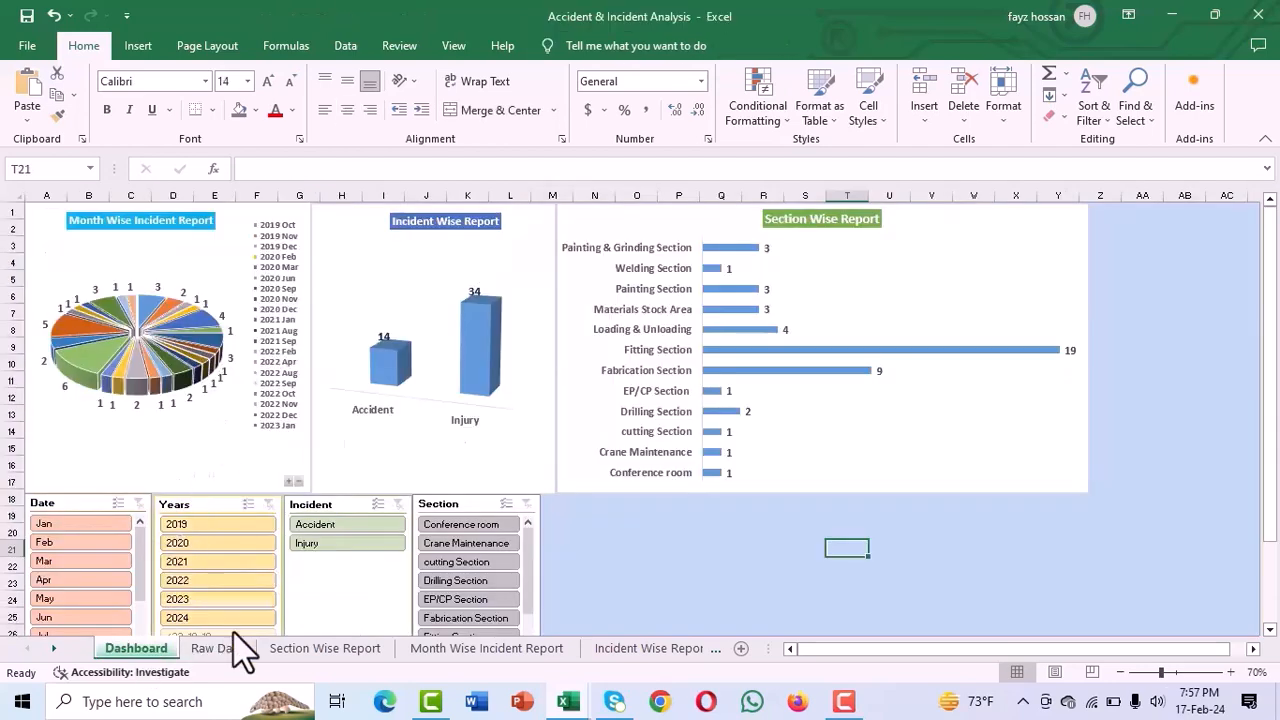
{"action": "left_click", "coordinate": [218, 650]}
{"action": "scroll", "coordinate": [345, 415], "scroll_direction": "down", "scroll_amount": 6}
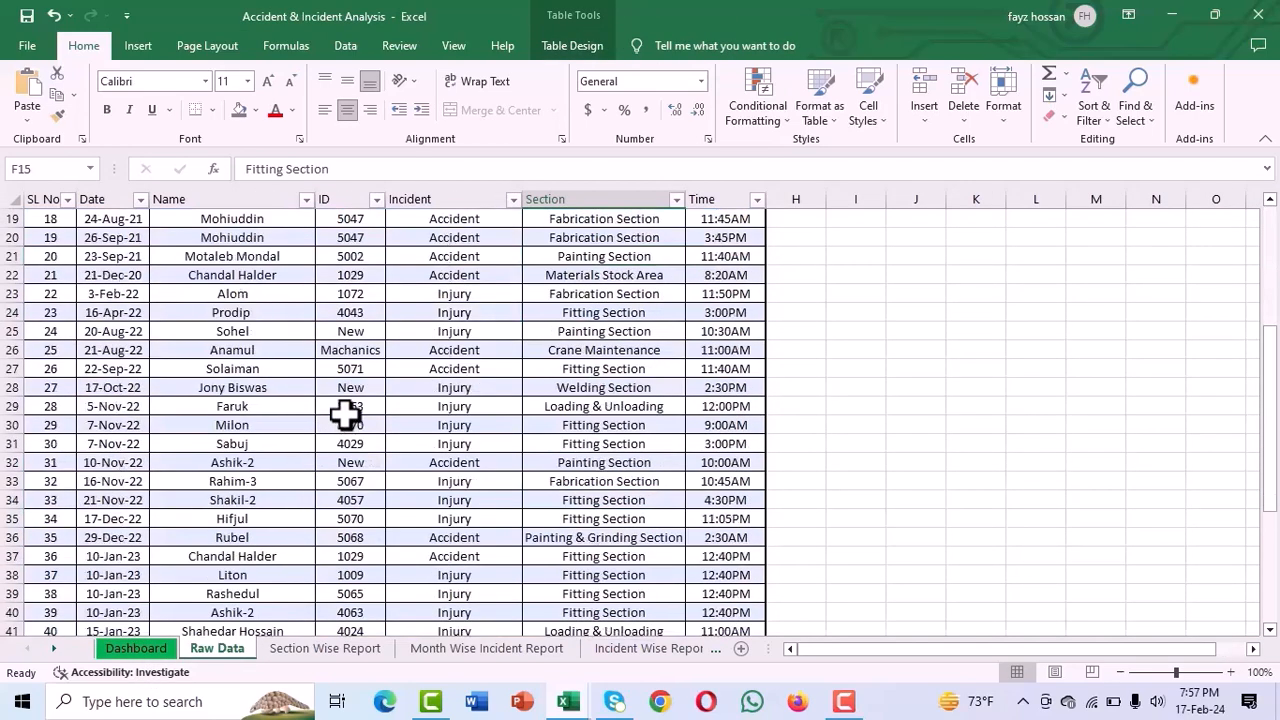
{"action": "scroll", "coordinate": [345, 415], "scroll_direction": "up", "scroll_amount": 6}
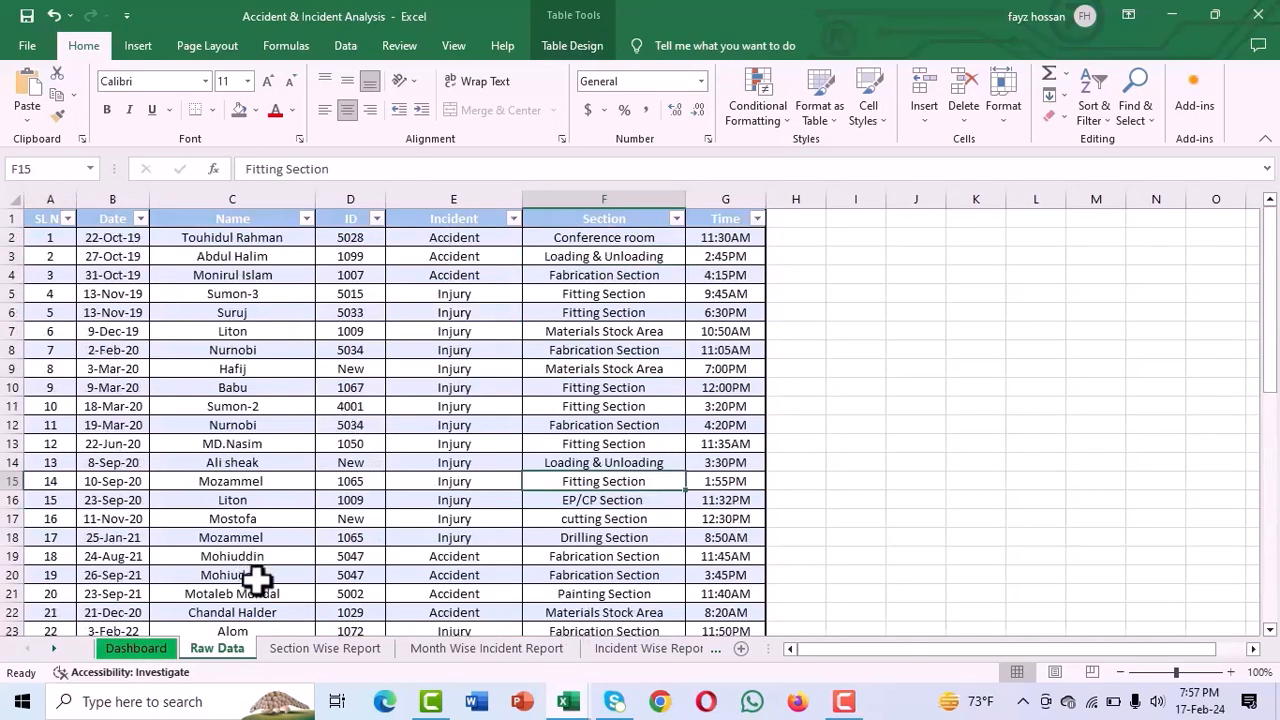
{"action": "left_click", "coordinate": [140, 648]}
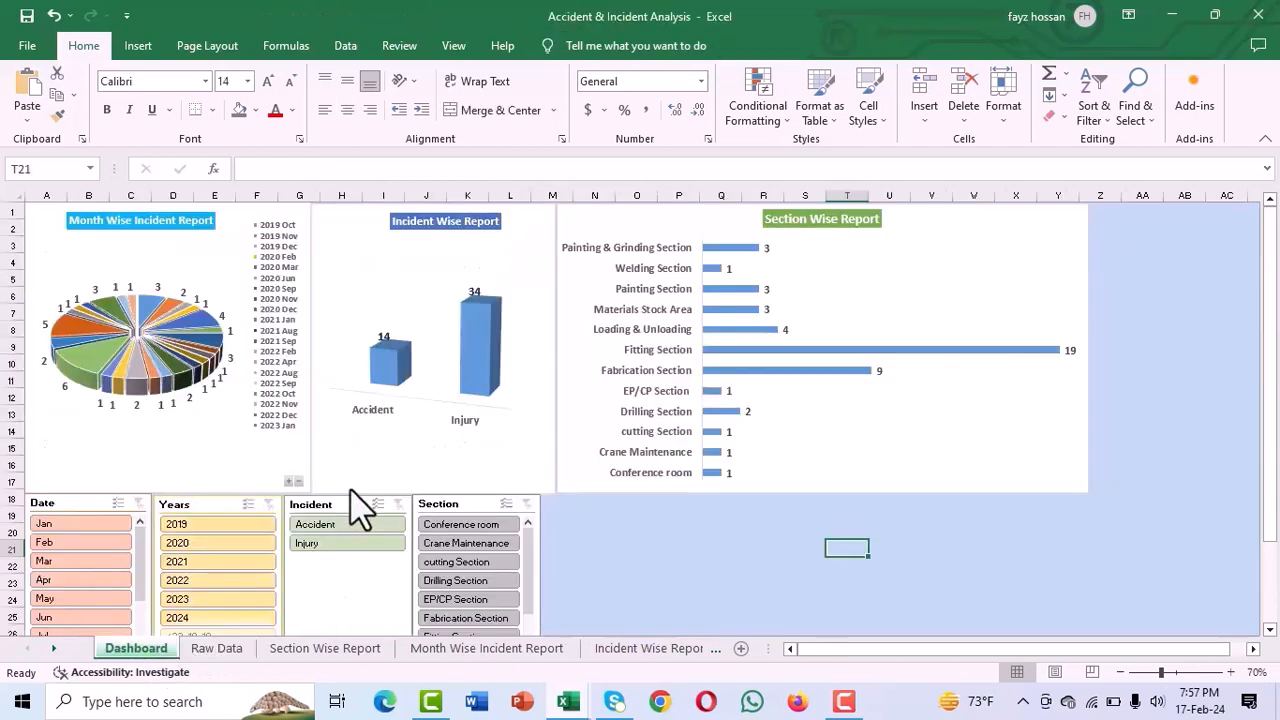
{"action": "left_click", "coordinate": [217, 650]}
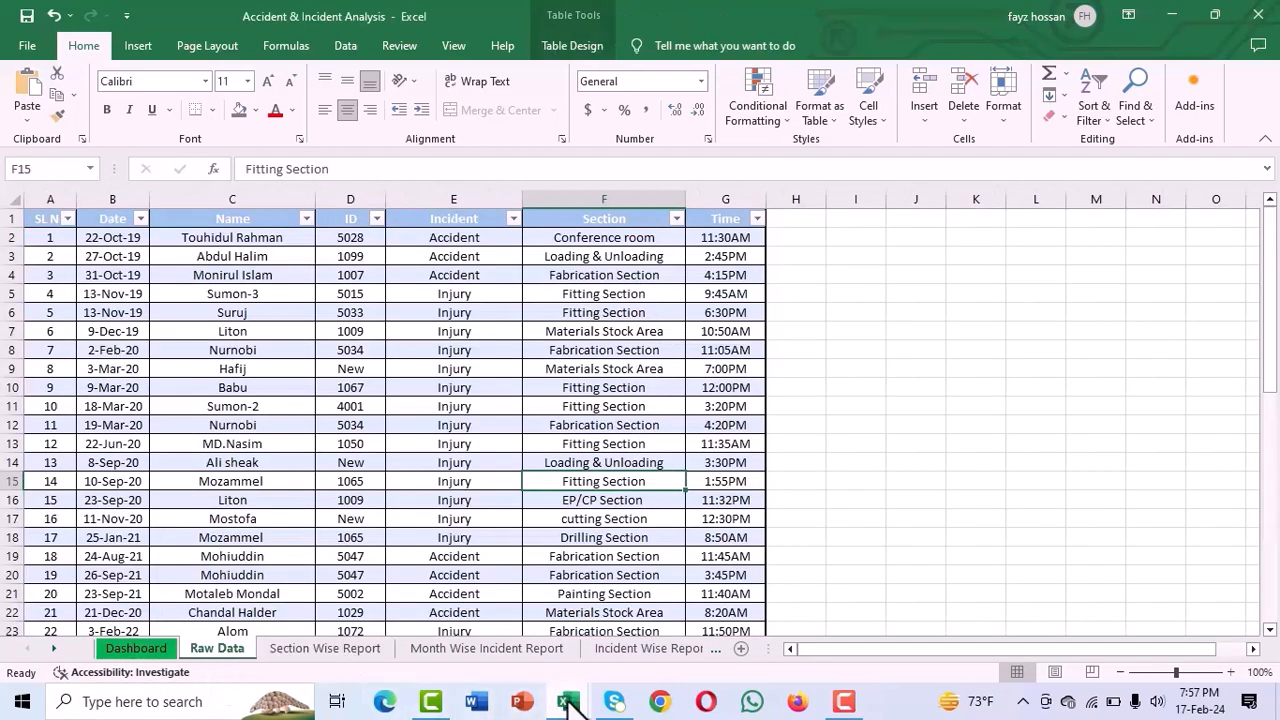
Step: Switch to the tutorial workbook and look through the incident records on its Raw Data sheet
{"action": "mouse_move", "coordinate": [571, 690]}
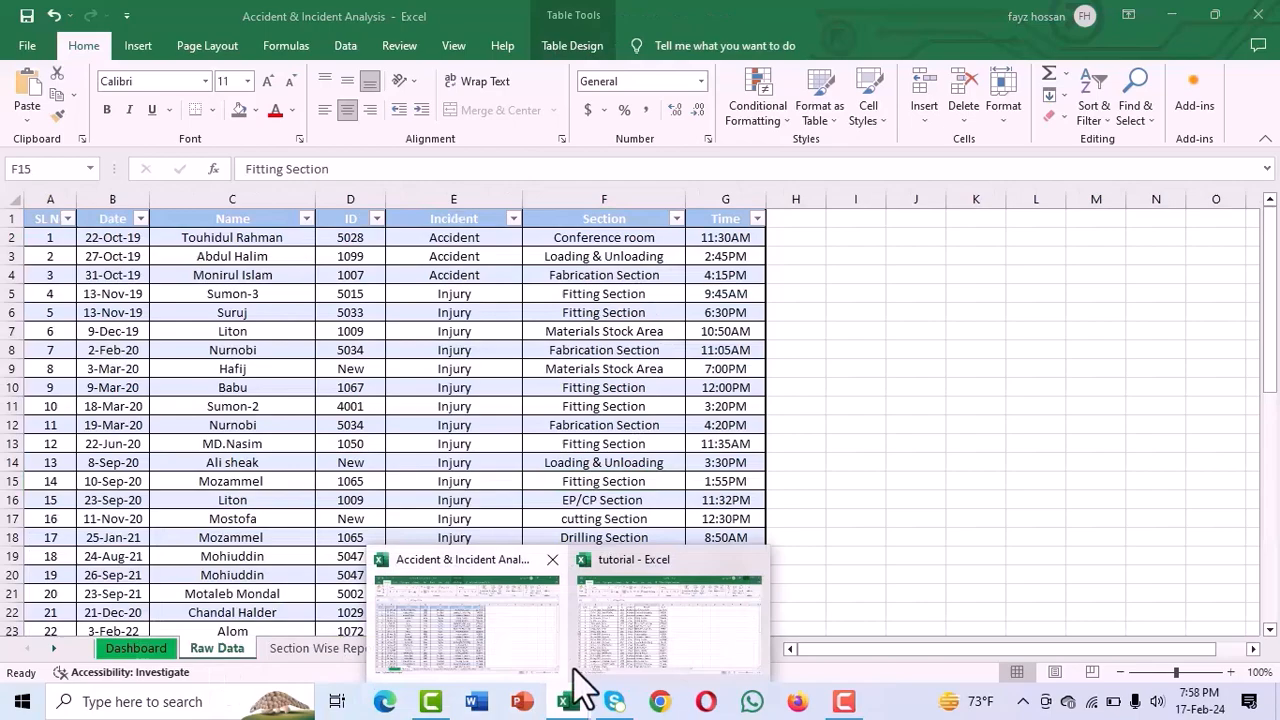
{"action": "left_click", "coordinate": [623, 646]}
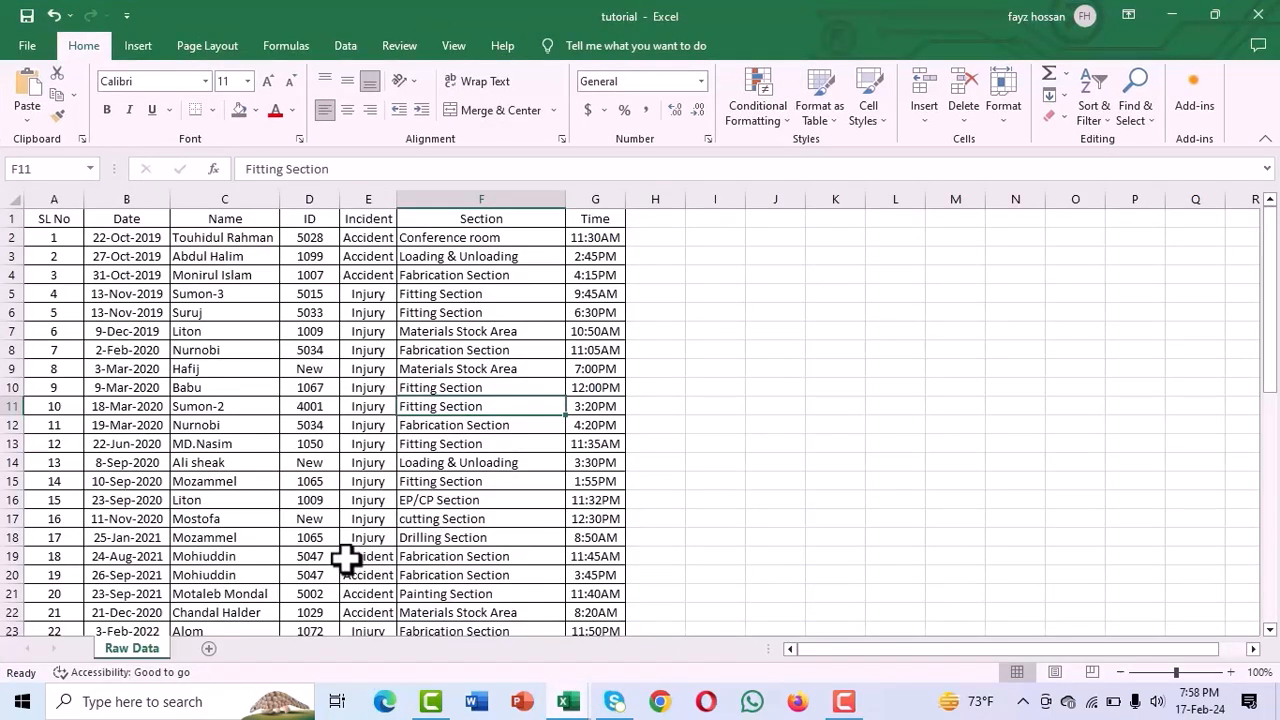
{"action": "scroll", "coordinate": [245, 483], "scroll_direction": "down", "scroll_amount": 11}
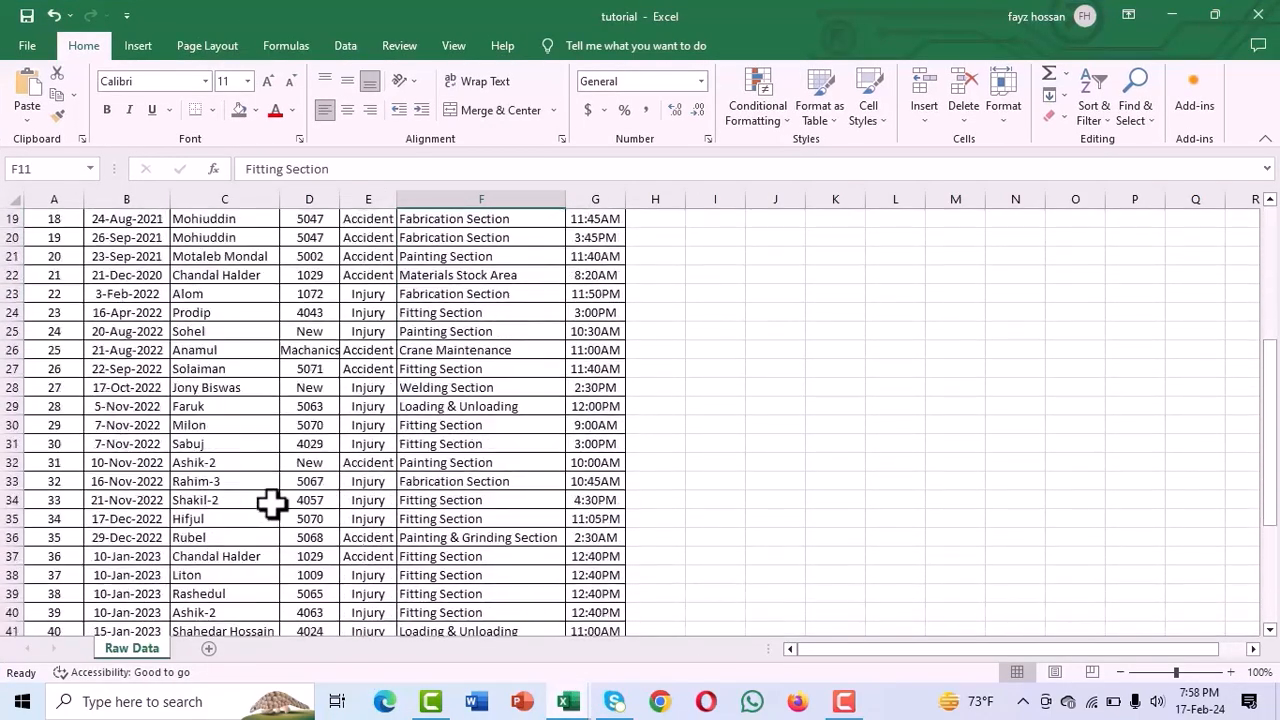
{"action": "scroll", "coordinate": [270, 505], "scroll_direction": "up", "scroll_amount": 11}
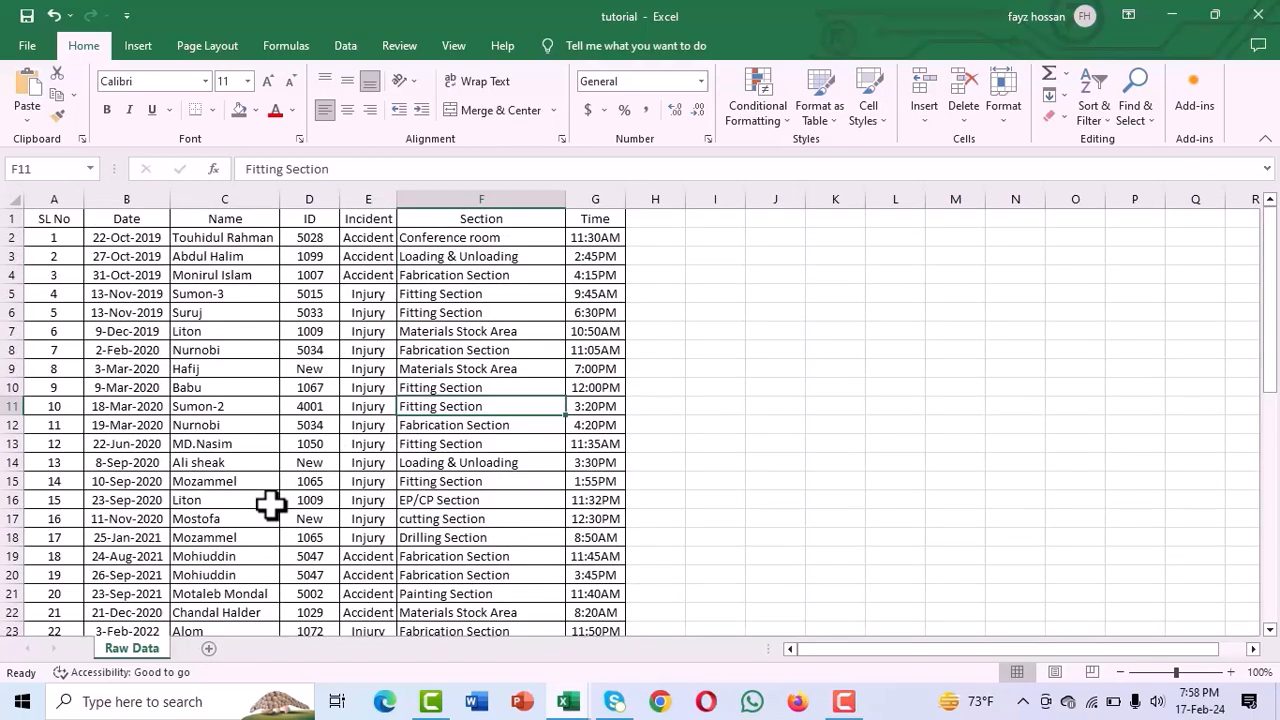
Step: Examine the extent of the unformatted raw data, from the header row down to the last incident record
{"action": "left_click", "coordinate": [274, 480]}
{"action": "scroll", "coordinate": [286, 443], "scroll_direction": "down", "scroll_amount": 1}
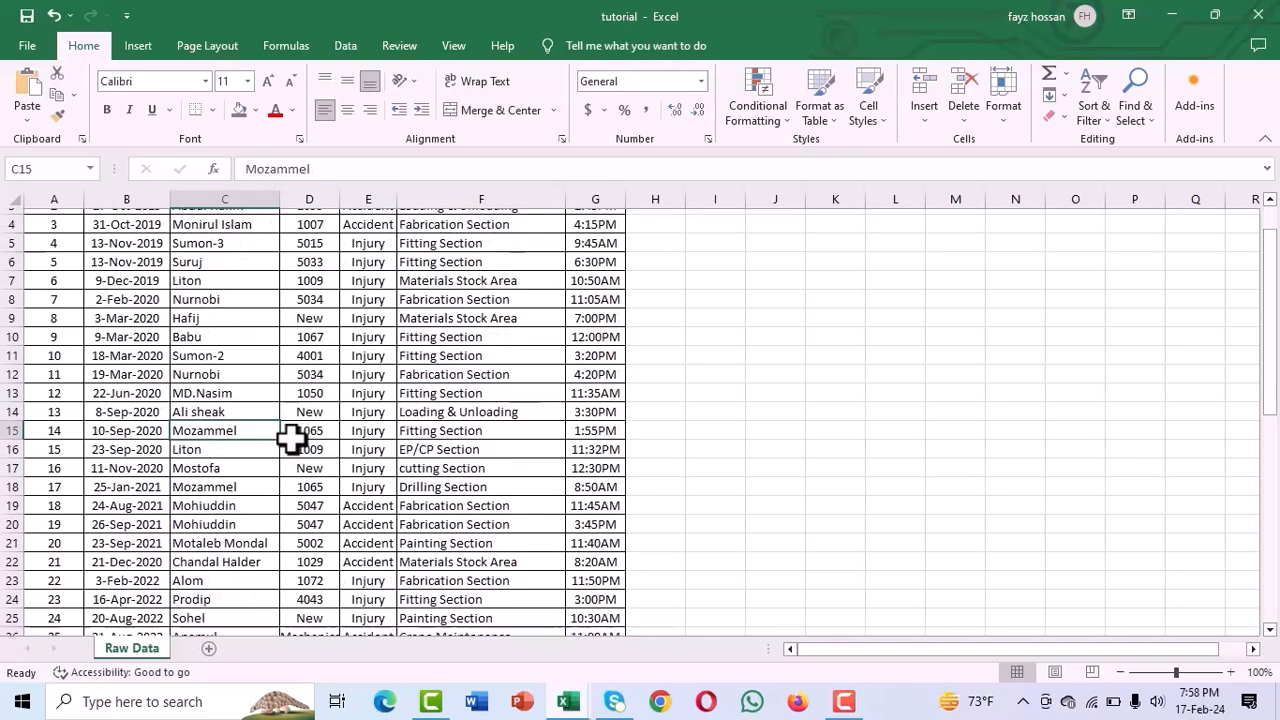
{"action": "scroll", "coordinate": [289, 442], "scroll_direction": "up", "scroll_amount": 1}
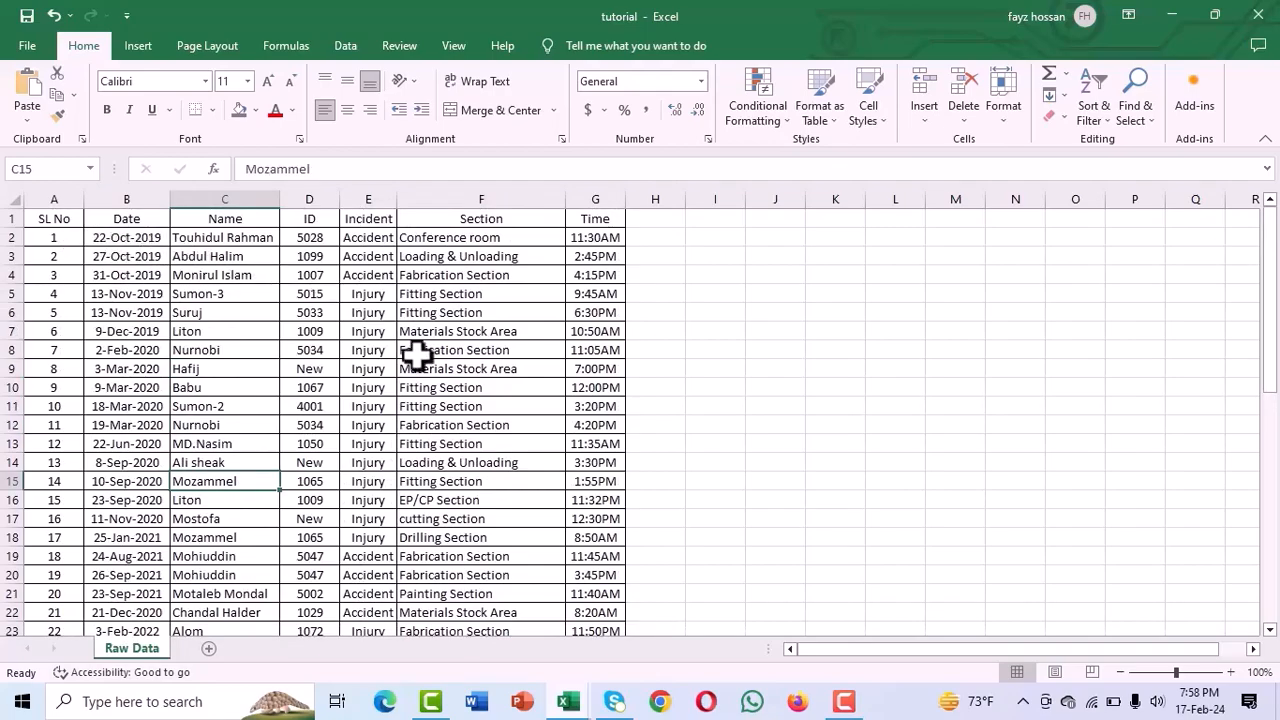
{"action": "scroll", "coordinate": [416, 352], "scroll_direction": "down", "scroll_amount": 8}
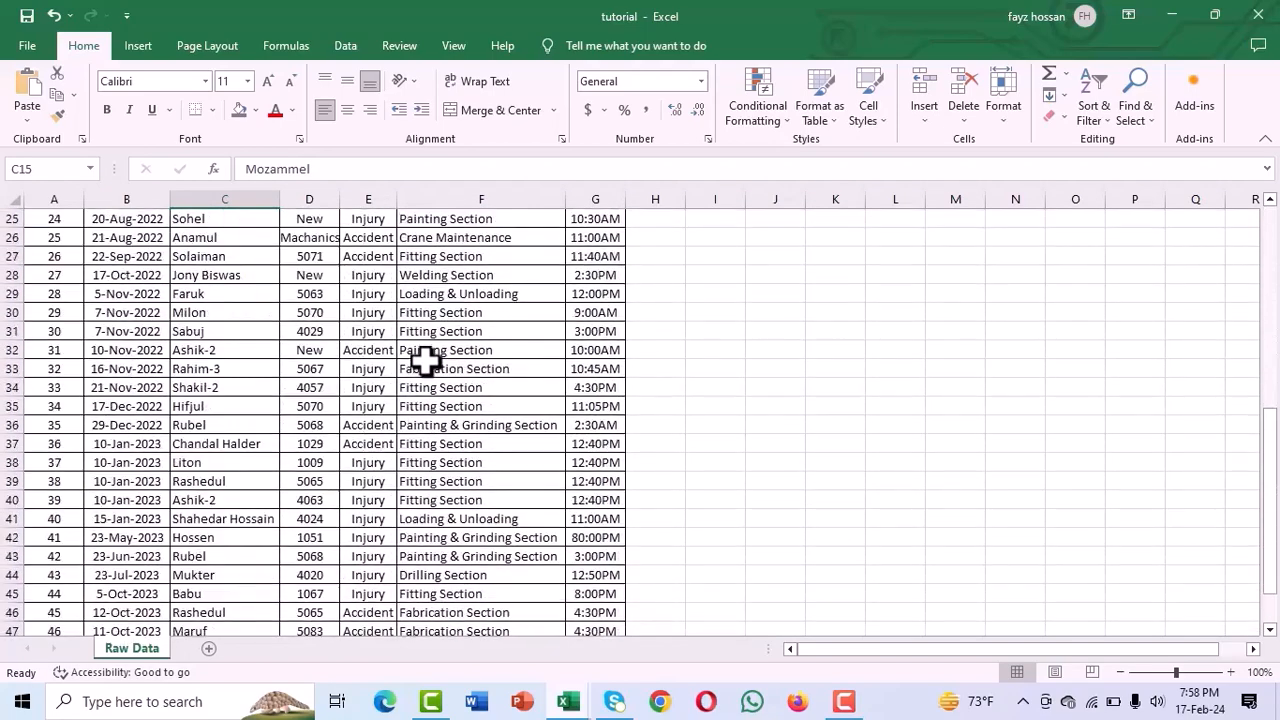
{"action": "scroll", "coordinate": [425, 362], "scroll_direction": "up", "scroll_amount": 8}
{"action": "left_click", "coordinate": [191, 458]}
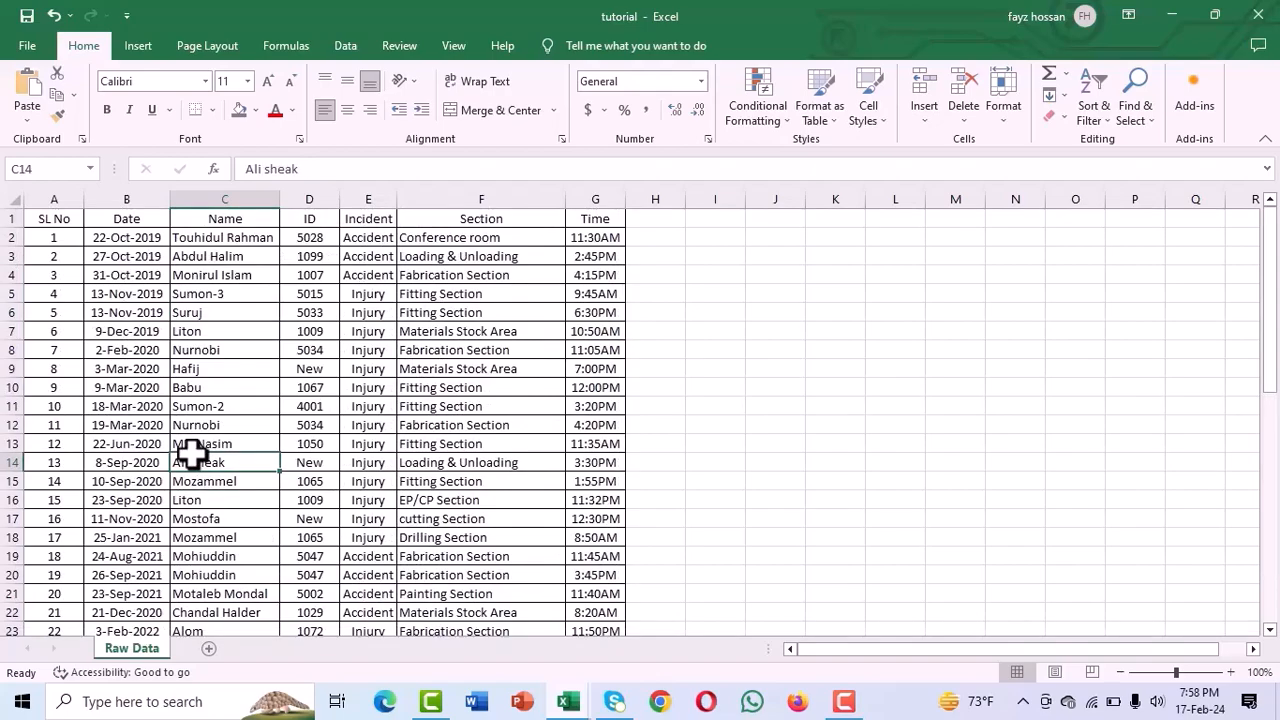
{"action": "left_click_drag", "start_coordinate": [54, 222], "coordinate": [576, 624]}
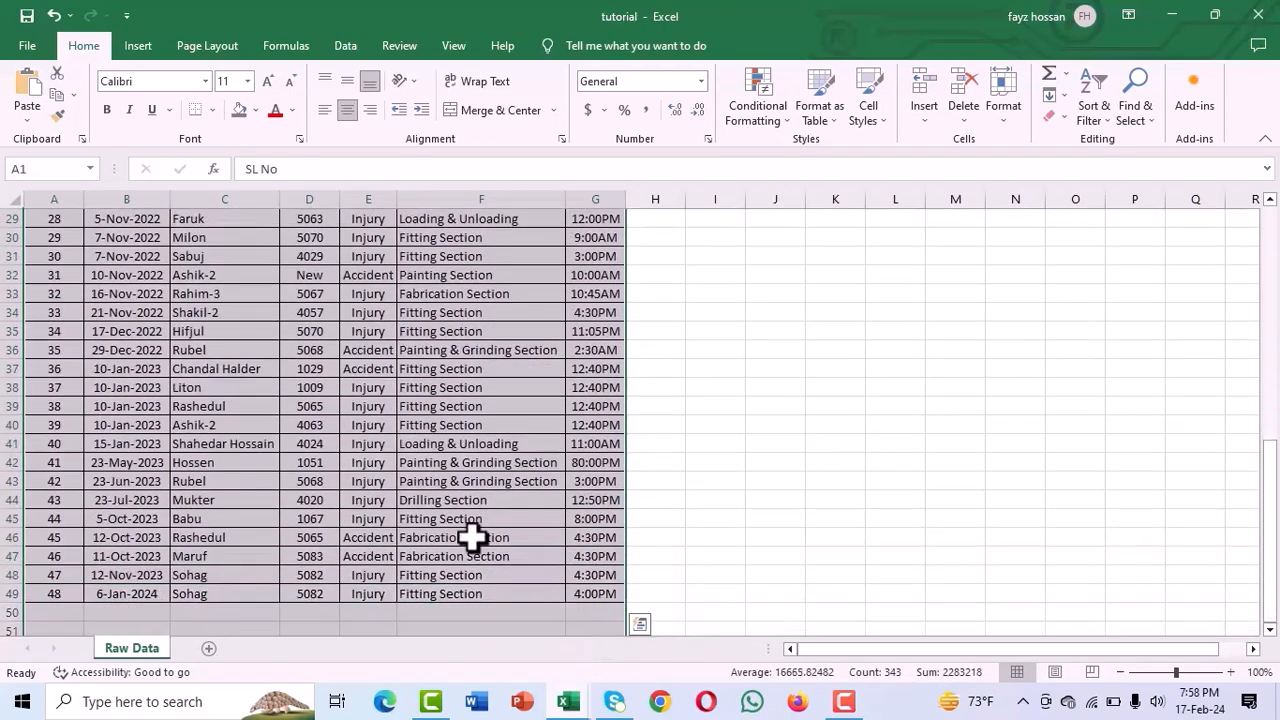
{"action": "scroll", "coordinate": [471, 534], "scroll_direction": "up", "scroll_amount": 9}
Step: Convert the raw data range A1:G49 into a table with headers
{"action": "left_click", "coordinate": [231, 430]}
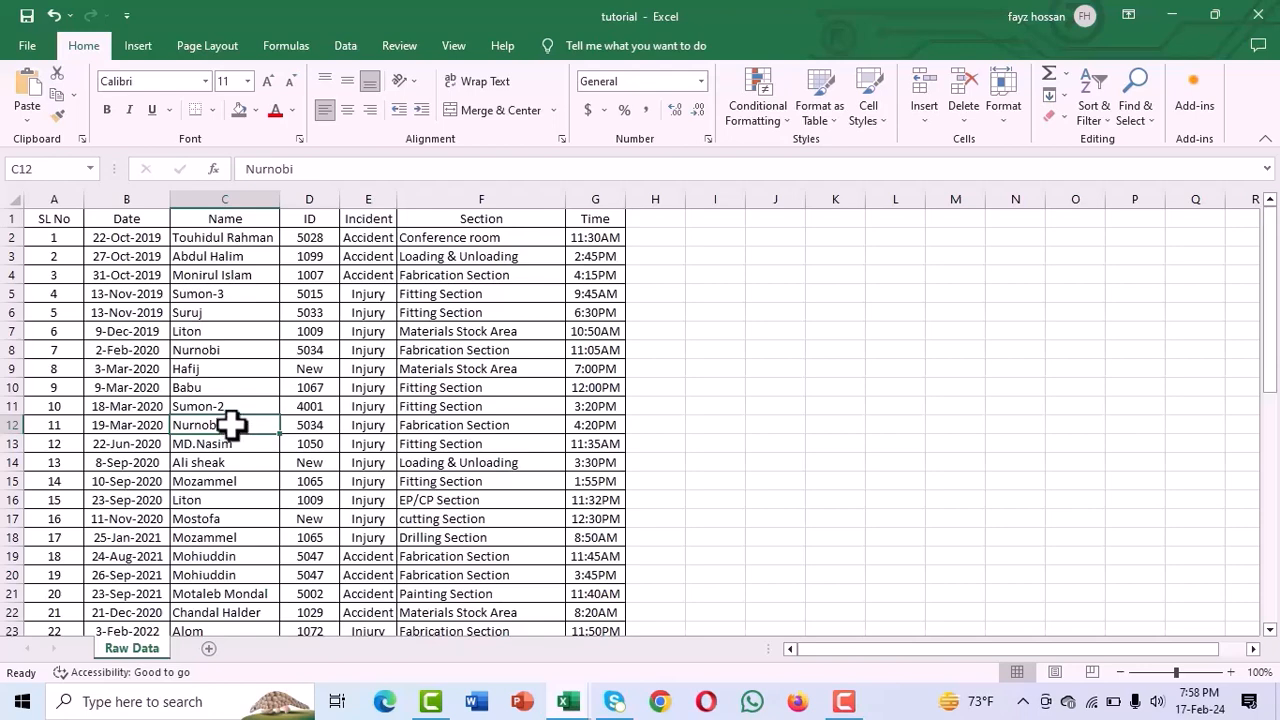
{"action": "key", "text": "ctrl+t"}
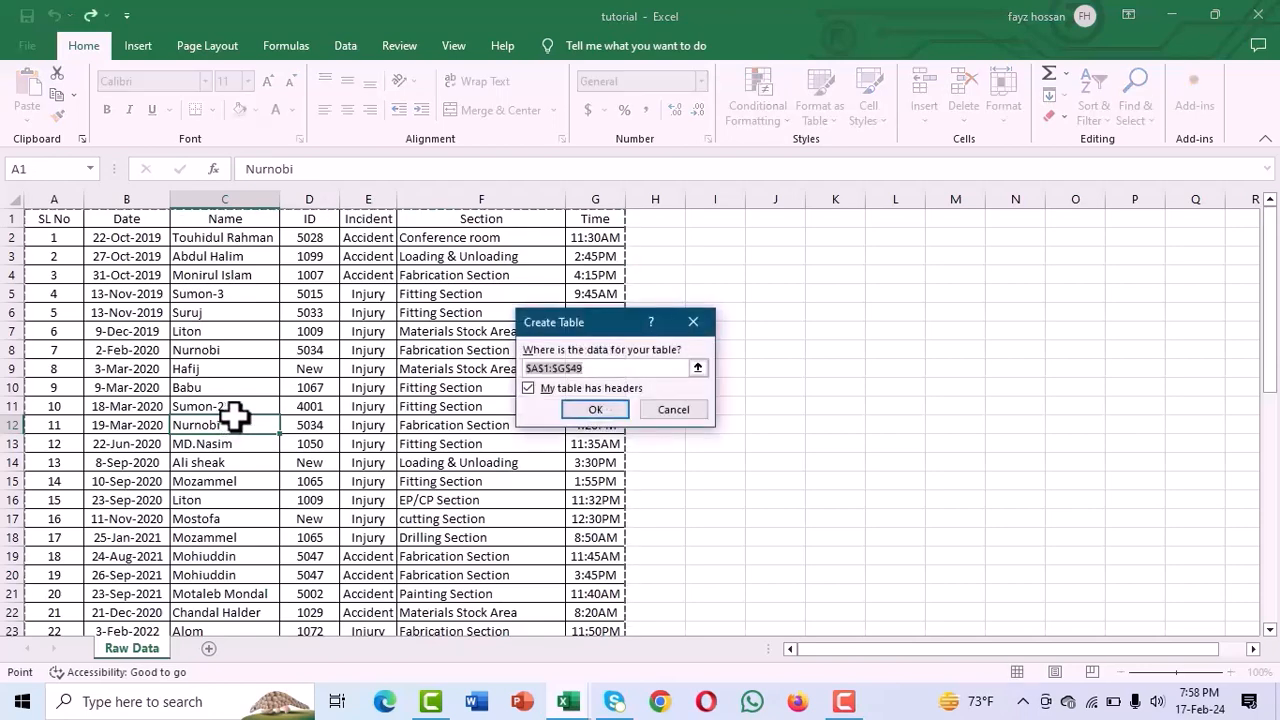
{"action": "left_click", "coordinate": [596, 412]}
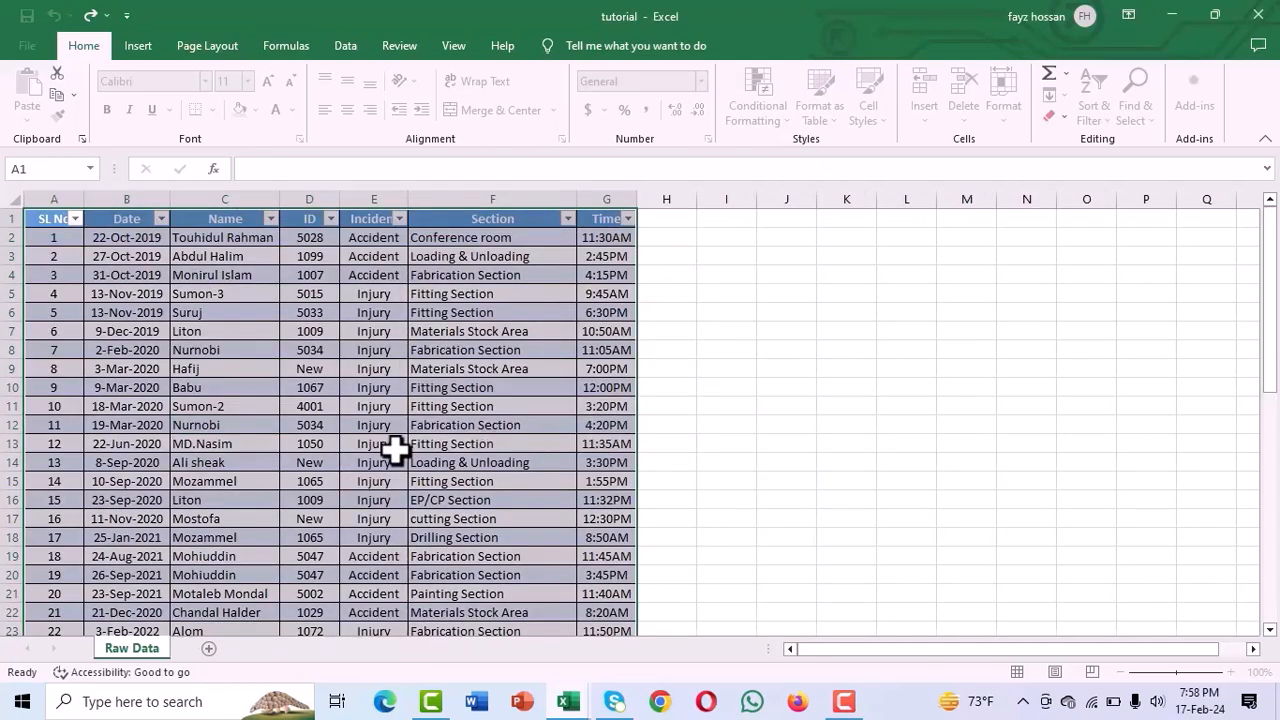
{"action": "left_click", "coordinate": [336, 428]}
{"action": "left_click", "coordinate": [243, 372]}
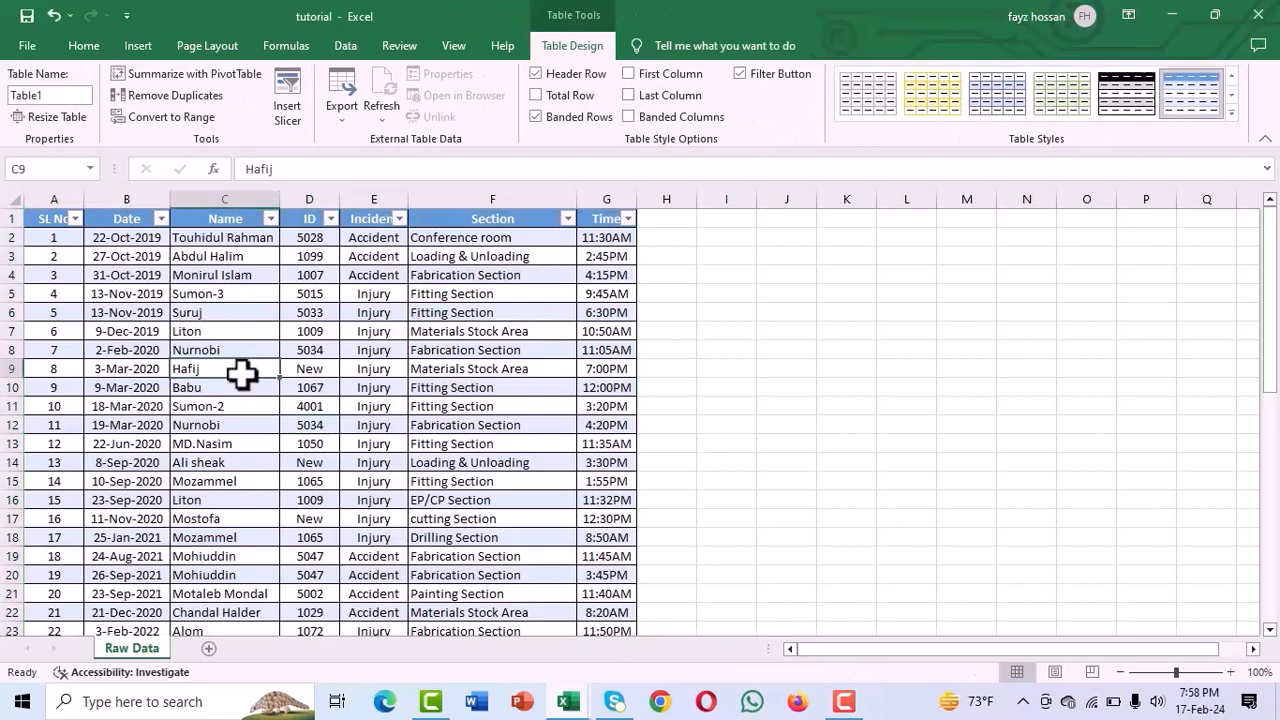
{"action": "left_click", "coordinate": [240, 437]}
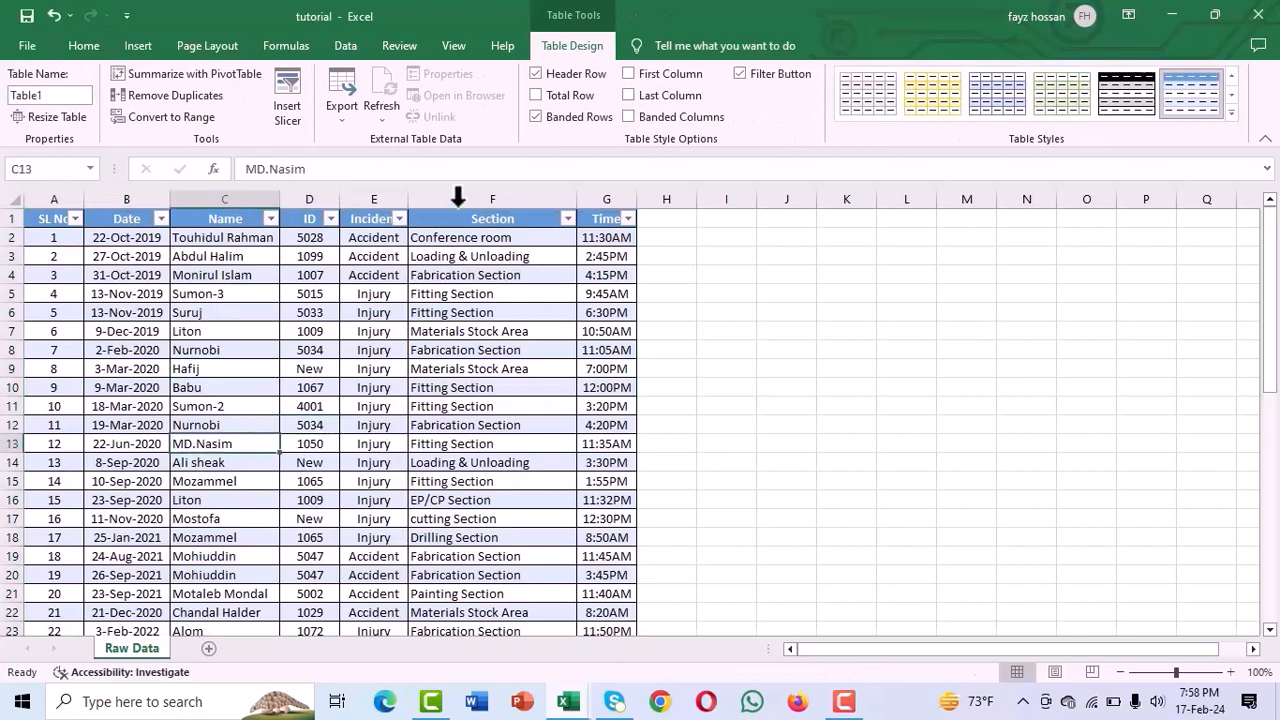
{"action": "left_click", "coordinate": [274, 368]}
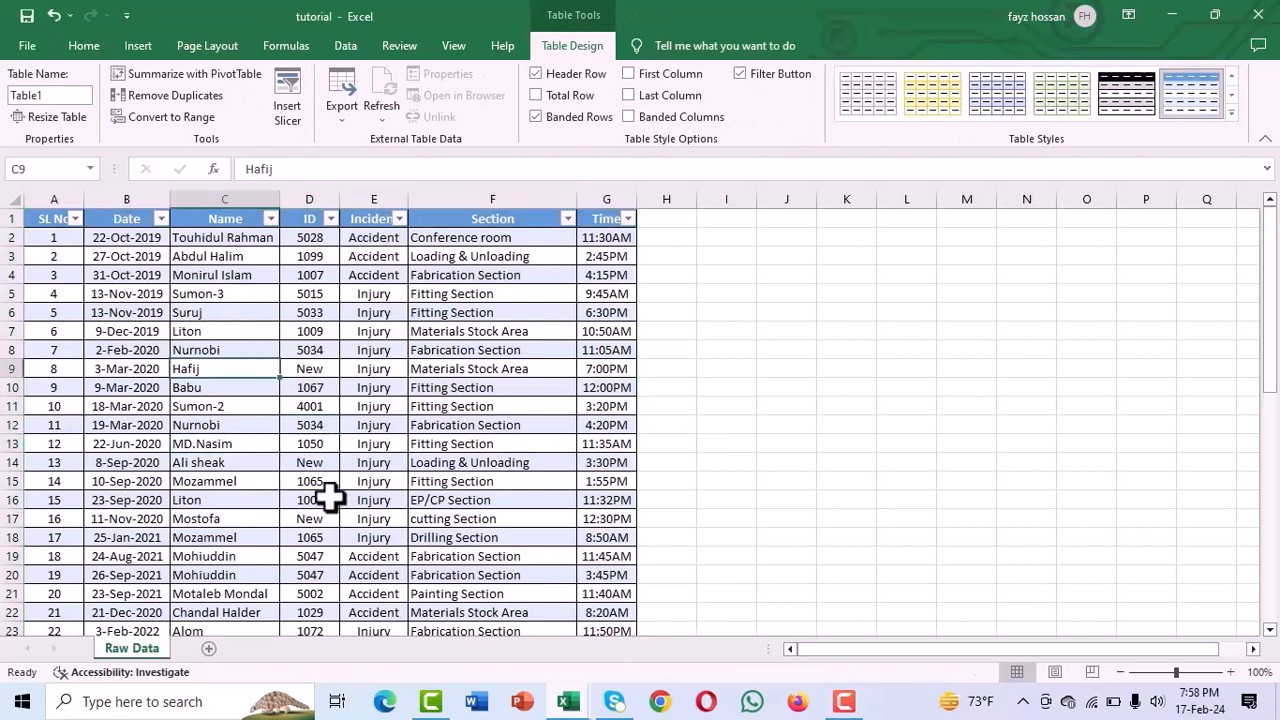
{"action": "left_click", "coordinate": [263, 427]}
{"action": "left_click", "coordinate": [243, 382]}
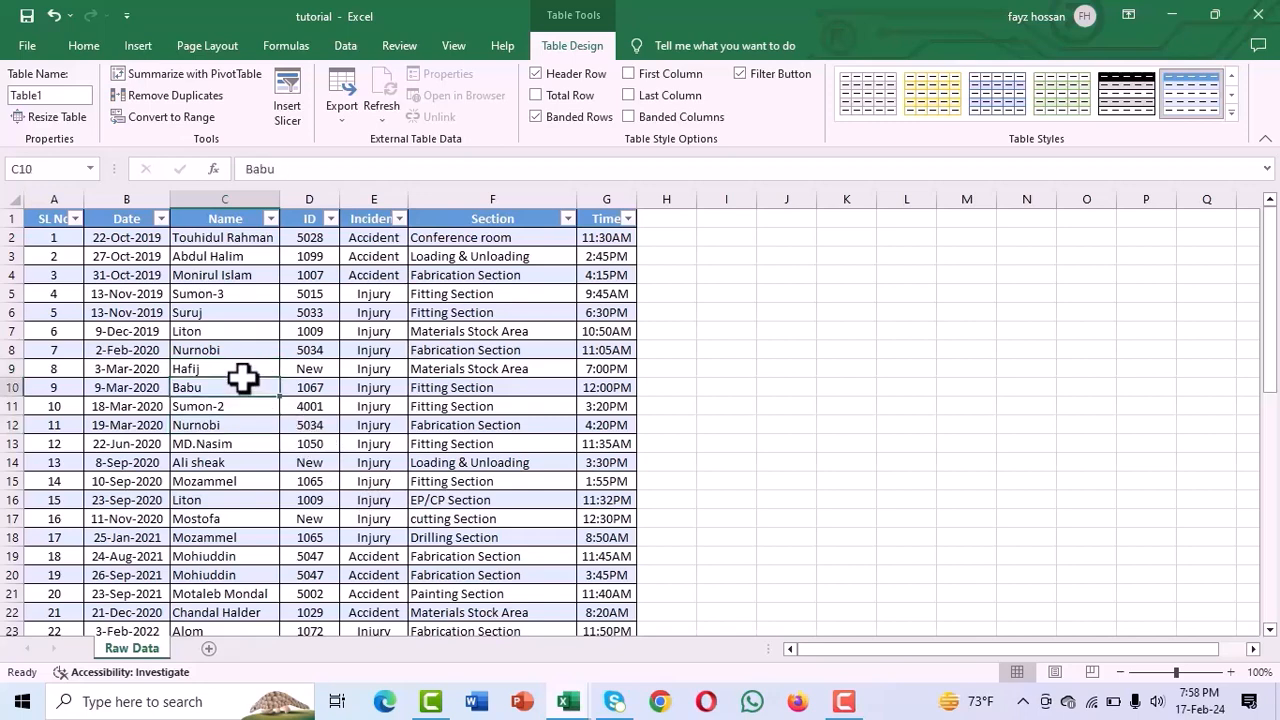
{"action": "left_click", "coordinate": [250, 349]}
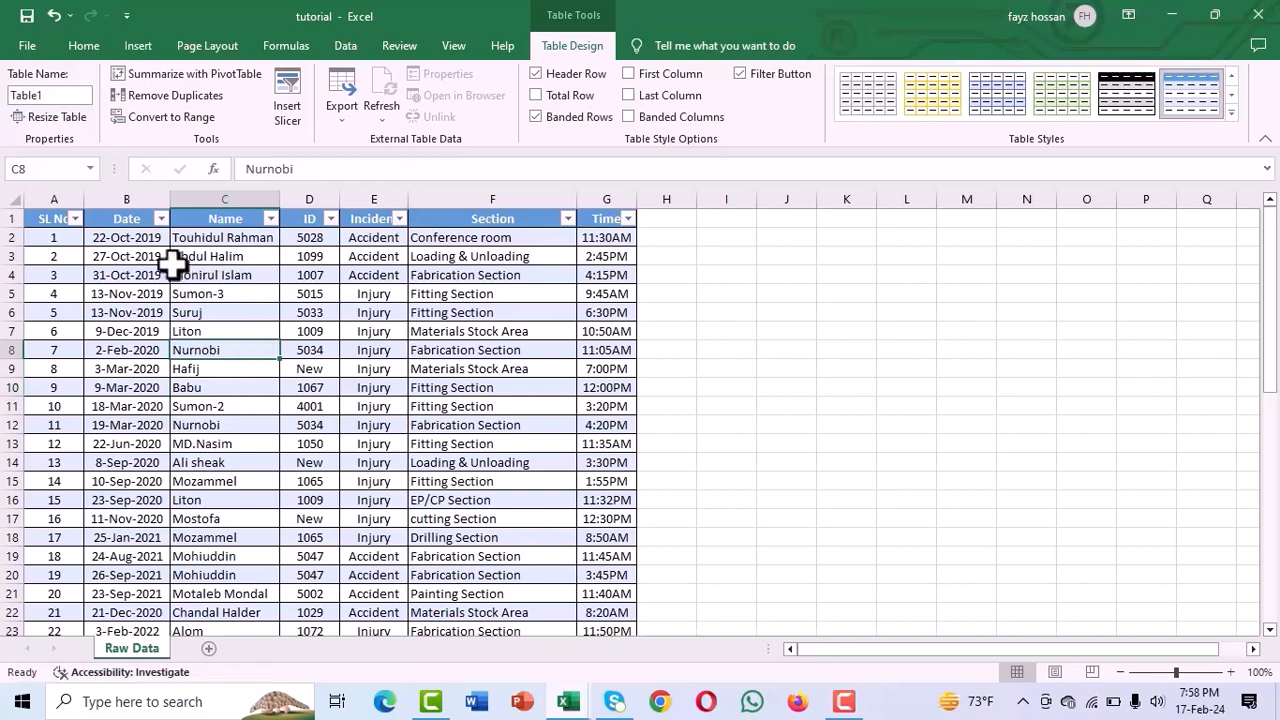
{"action": "left_click", "coordinate": [135, 238]}
{"action": "left_click", "coordinate": [134, 219]}
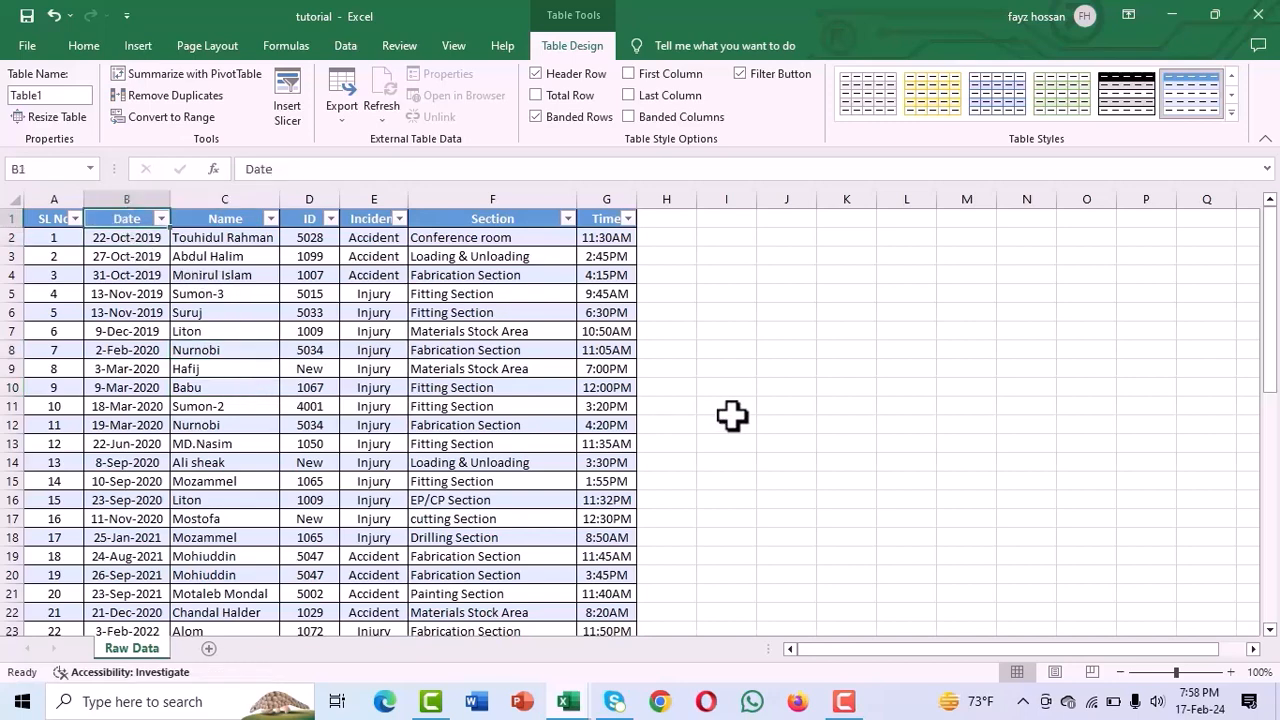
Step: List the planned report types in cells K8 to K11: Month wise, year wise, incident wise and section wise
{"action": "left_click", "coordinate": [846, 345]}
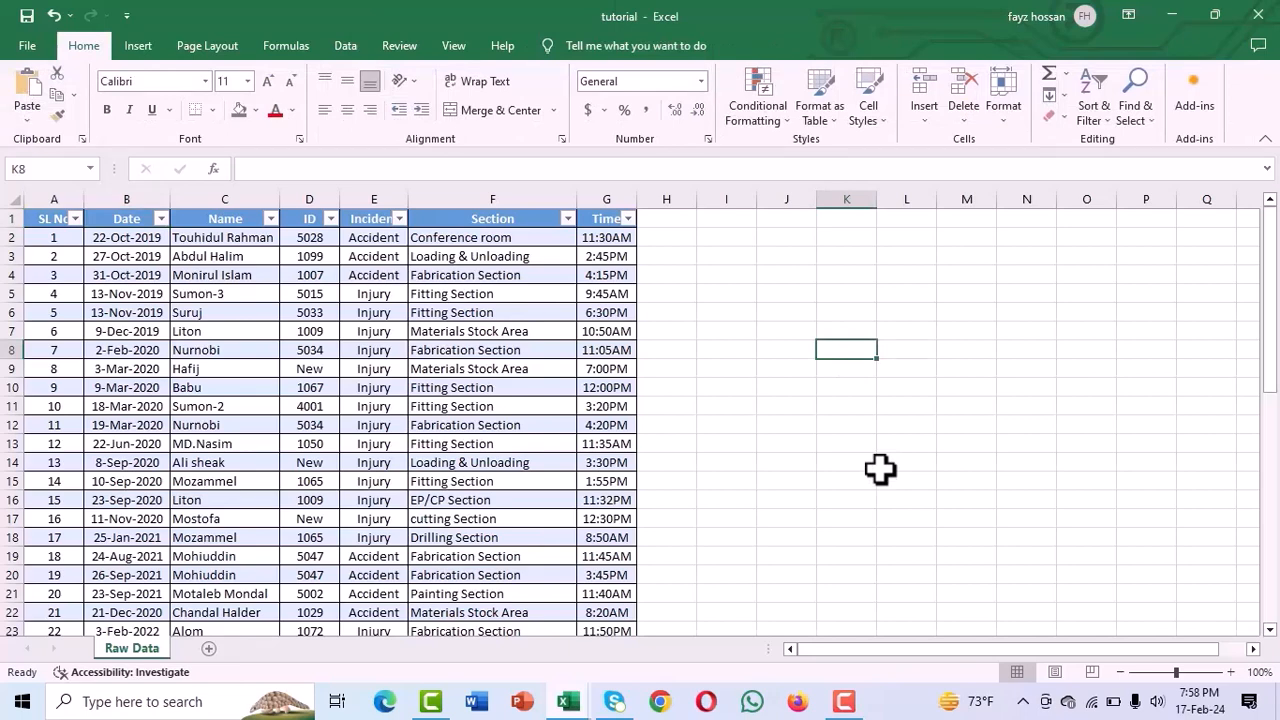
{"action": "type", "text": "Mo"}
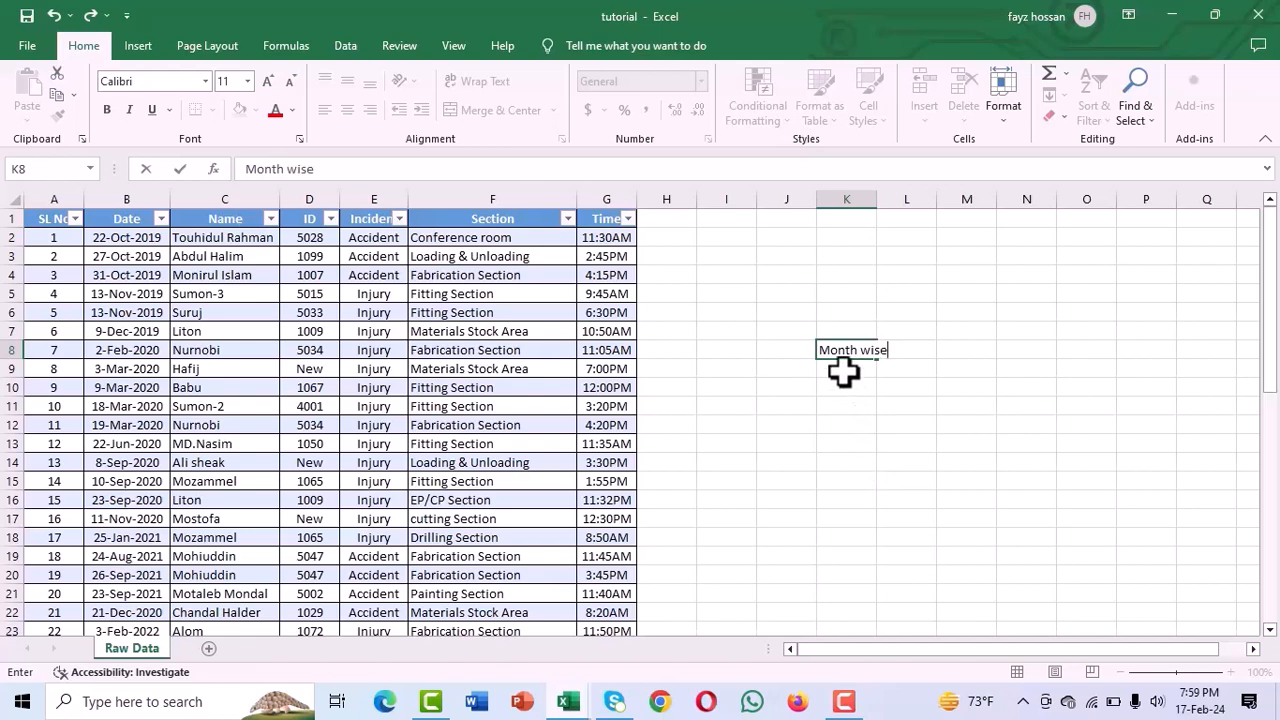
{"action": "type", "text": "nth wise"}
{"action": "key", "text": "Return"}
{"action": "type", "text": "year wise"}
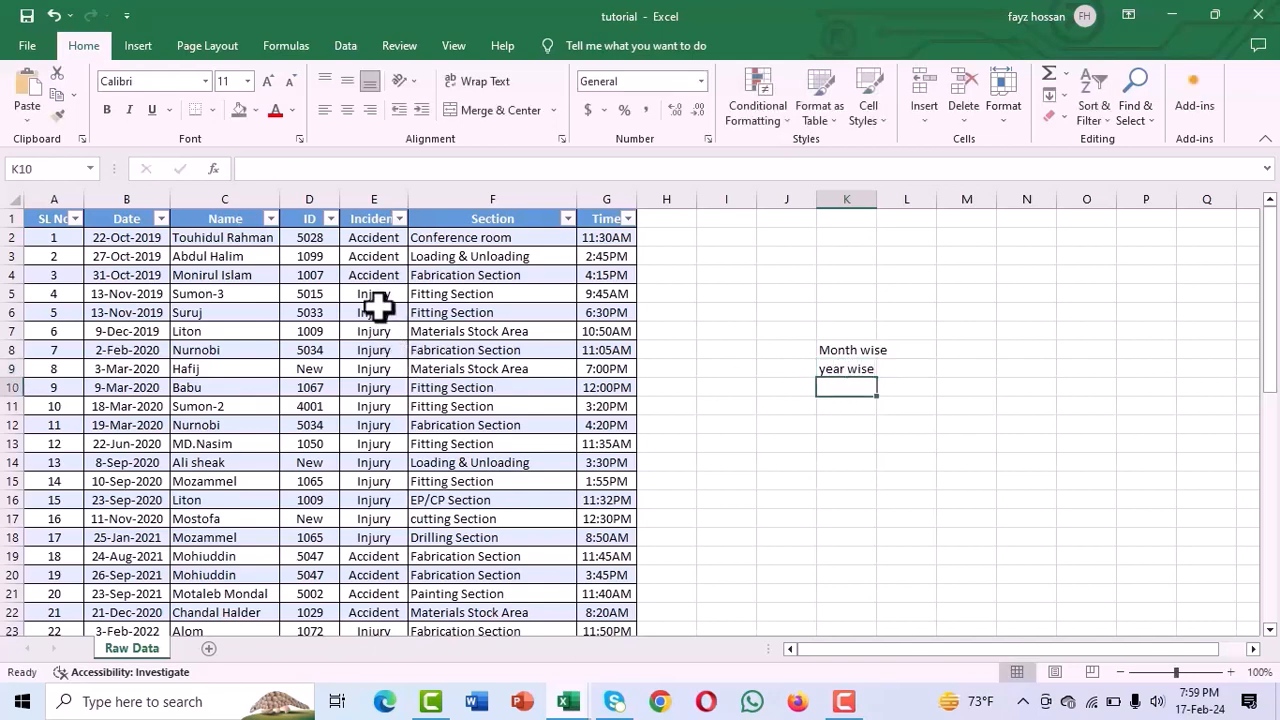
{"action": "type", "text": "incident wise"}
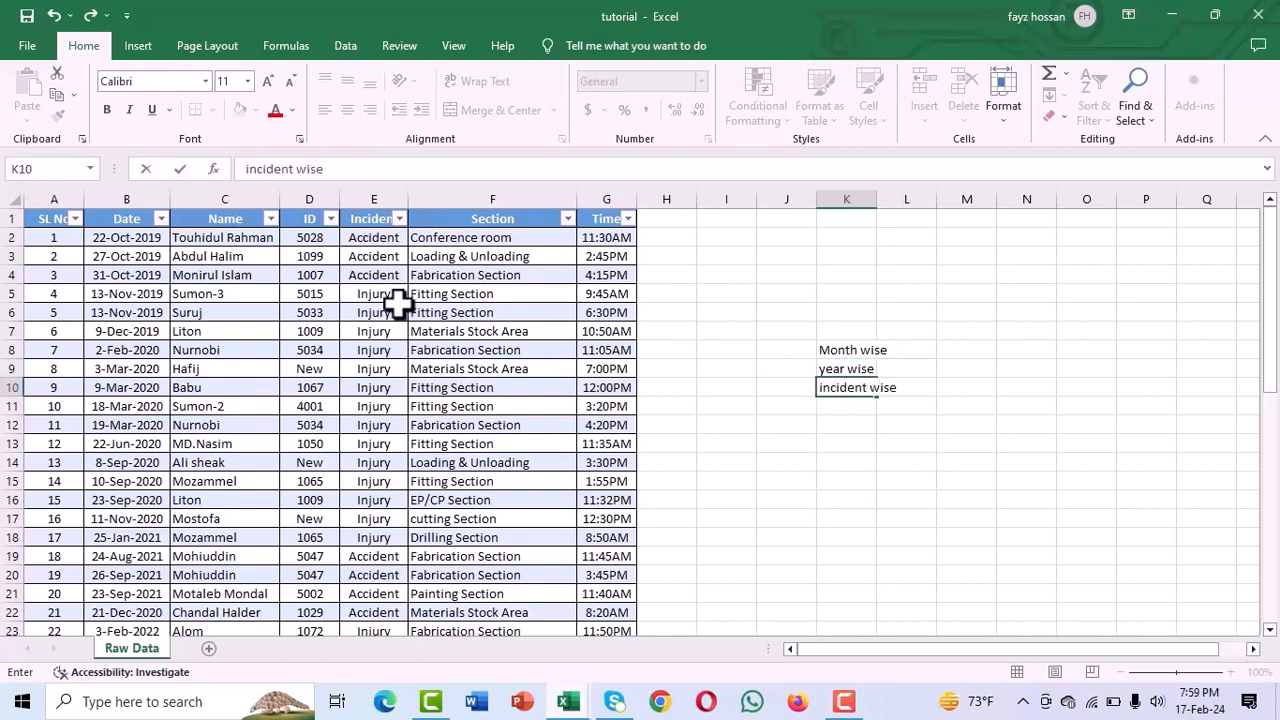
{"action": "left_click", "coordinate": [840, 405]}
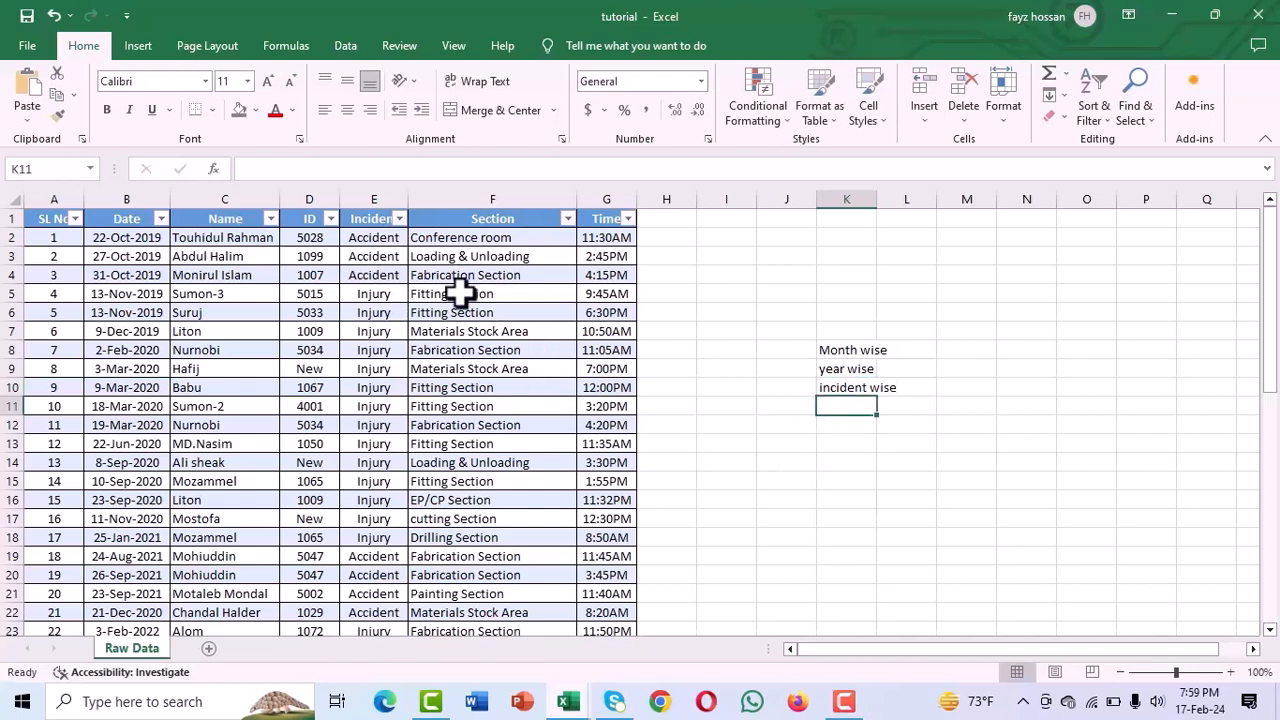
{"action": "type", "text": "section"}
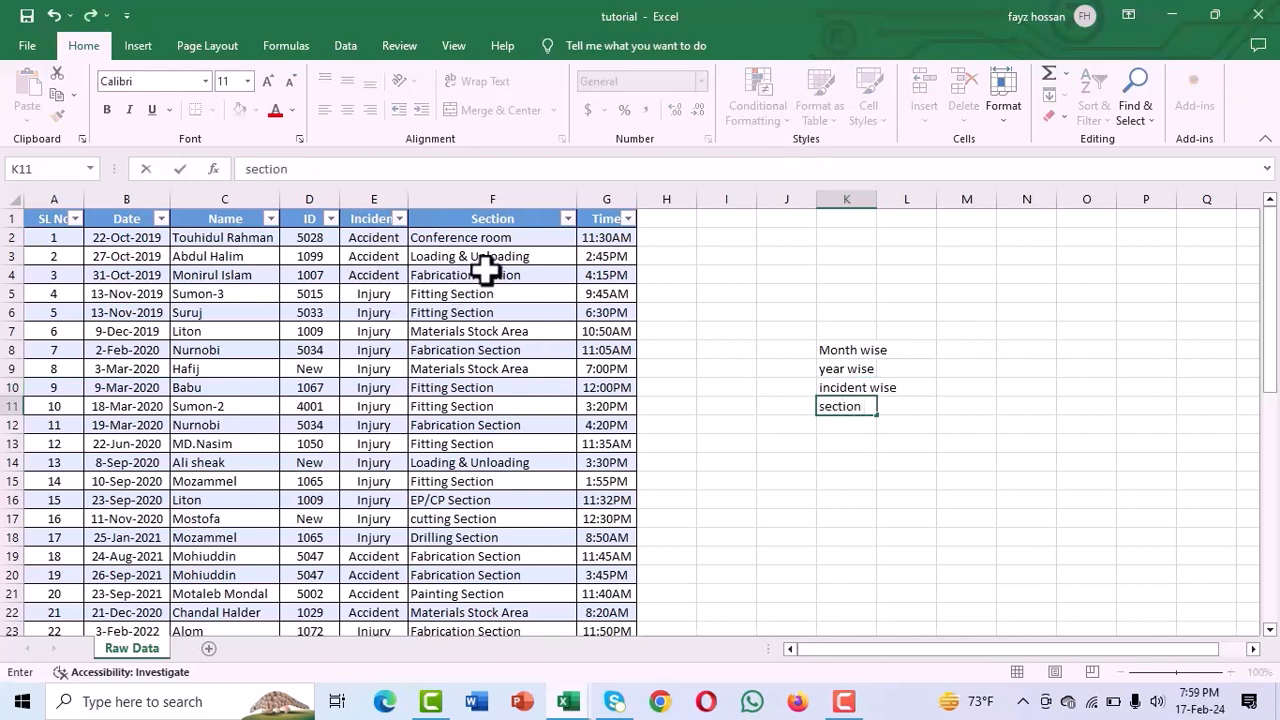
{"action": "type", "text": " wise"}
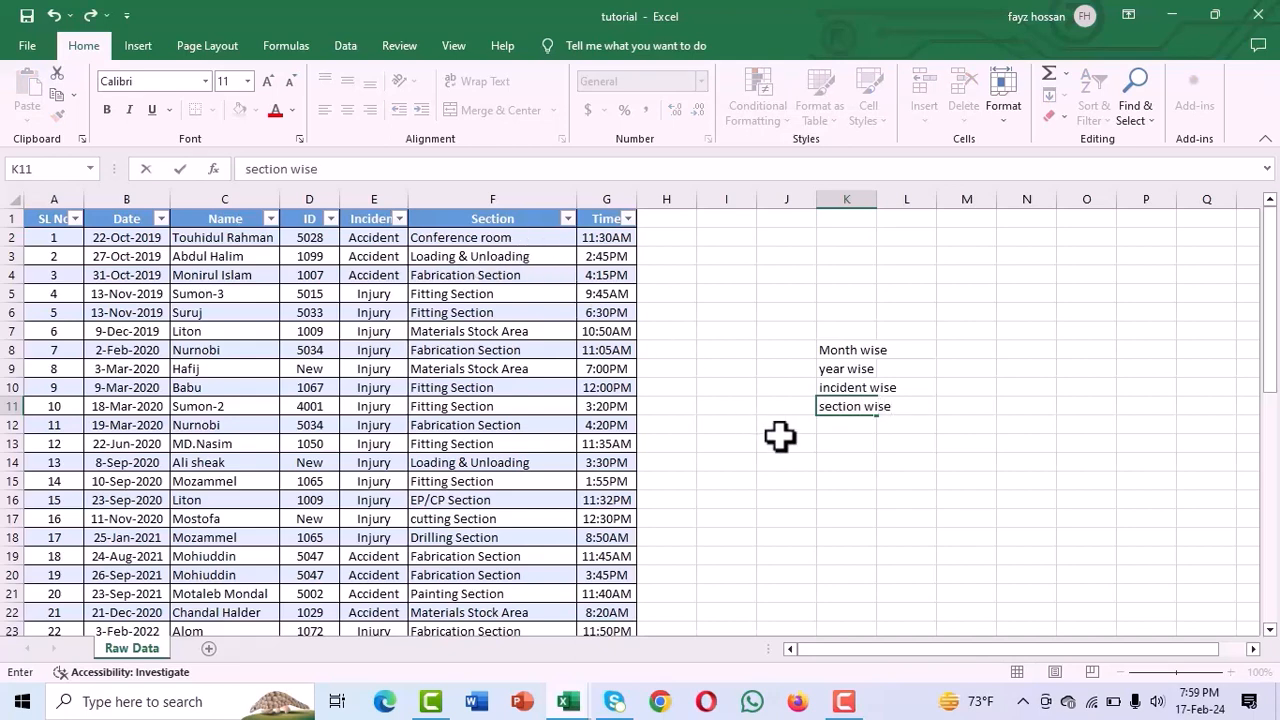
{"action": "left_click", "coordinate": [788, 459]}
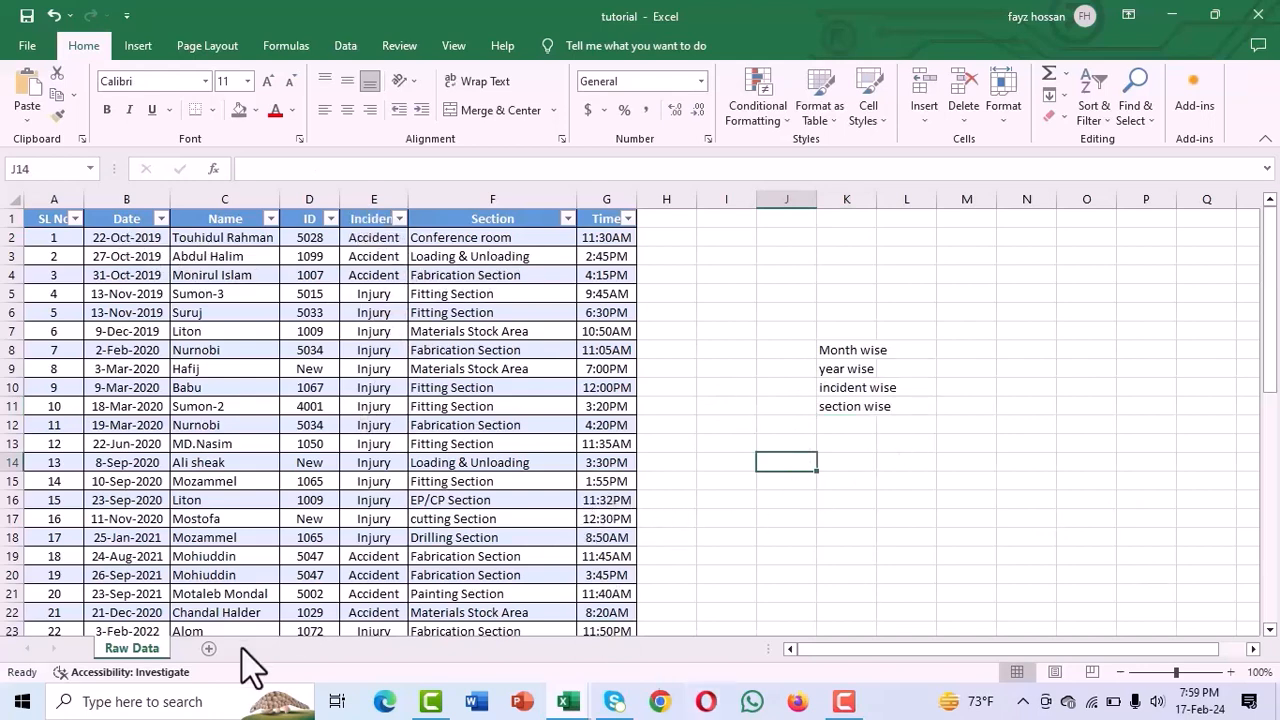
Step: Create a PivotTable from Table1 on a new worksheet
{"action": "left_click", "coordinate": [335, 440]}
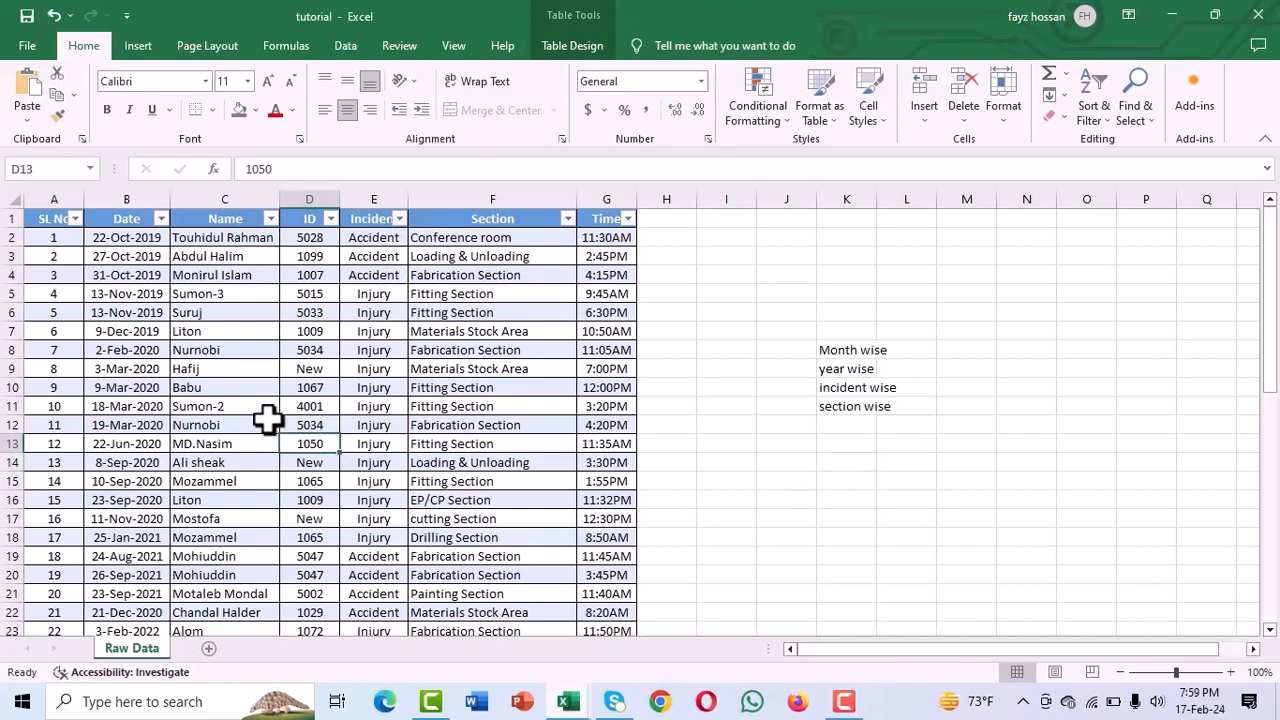
{"action": "left_click", "coordinate": [238, 349]}
{"action": "left_click", "coordinate": [233, 330]}
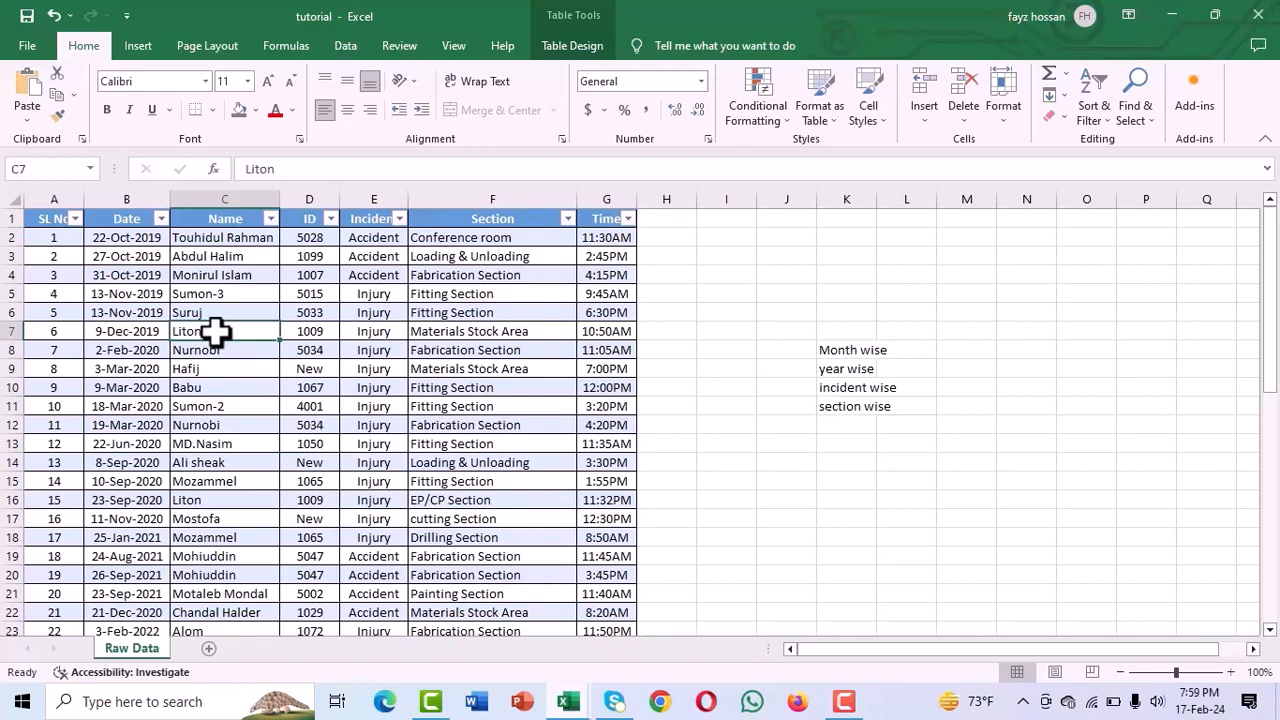
{"action": "left_click", "coordinate": [143, 45]}
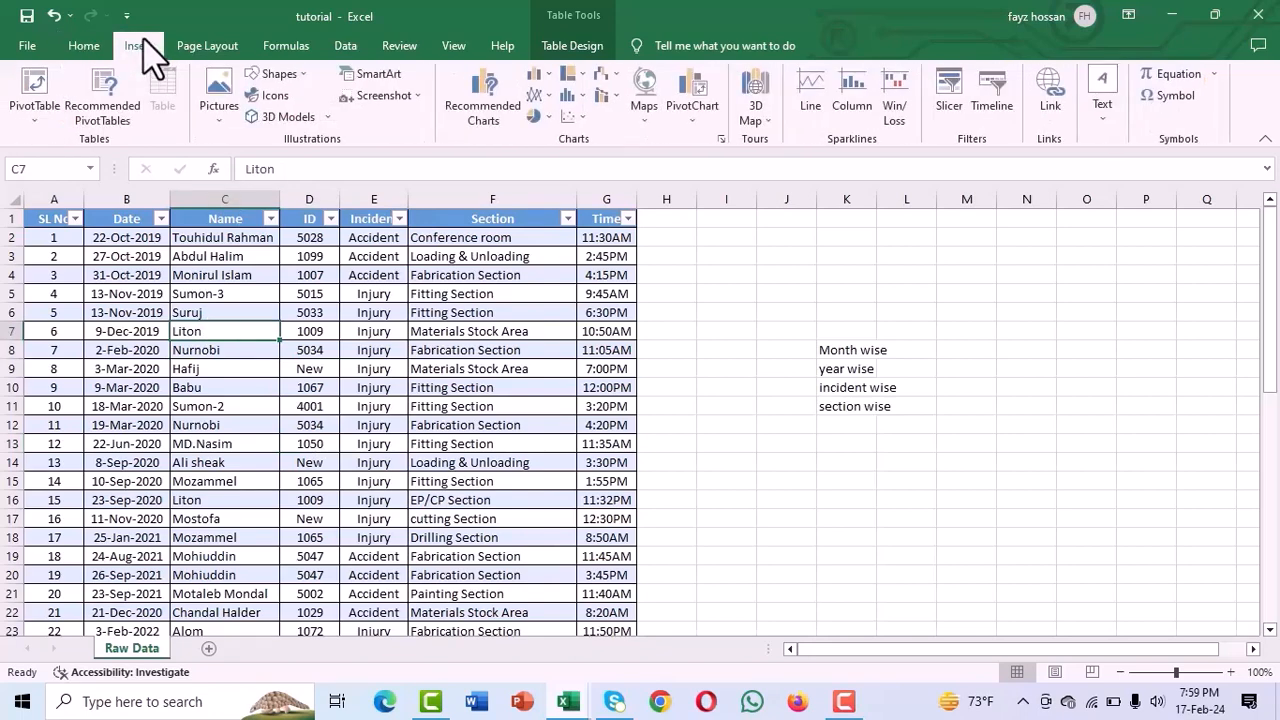
{"action": "left_click", "coordinate": [38, 110]}
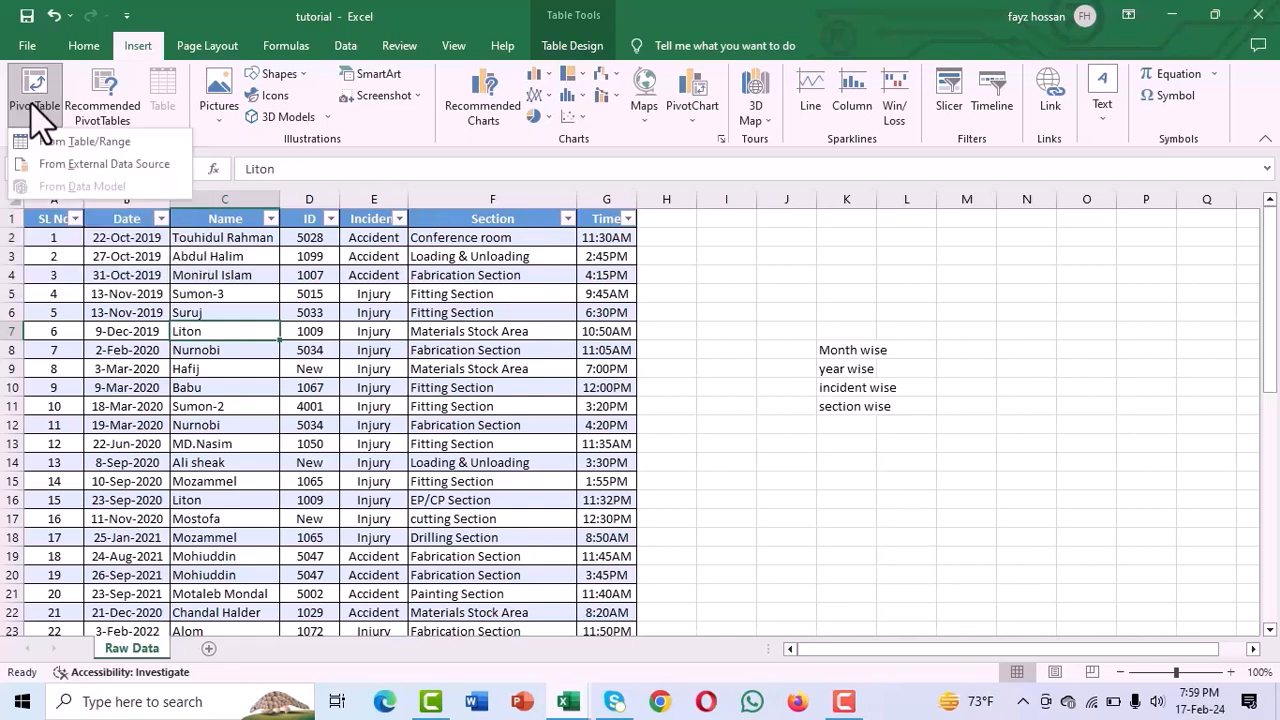
{"action": "left_click", "coordinate": [36, 92]}
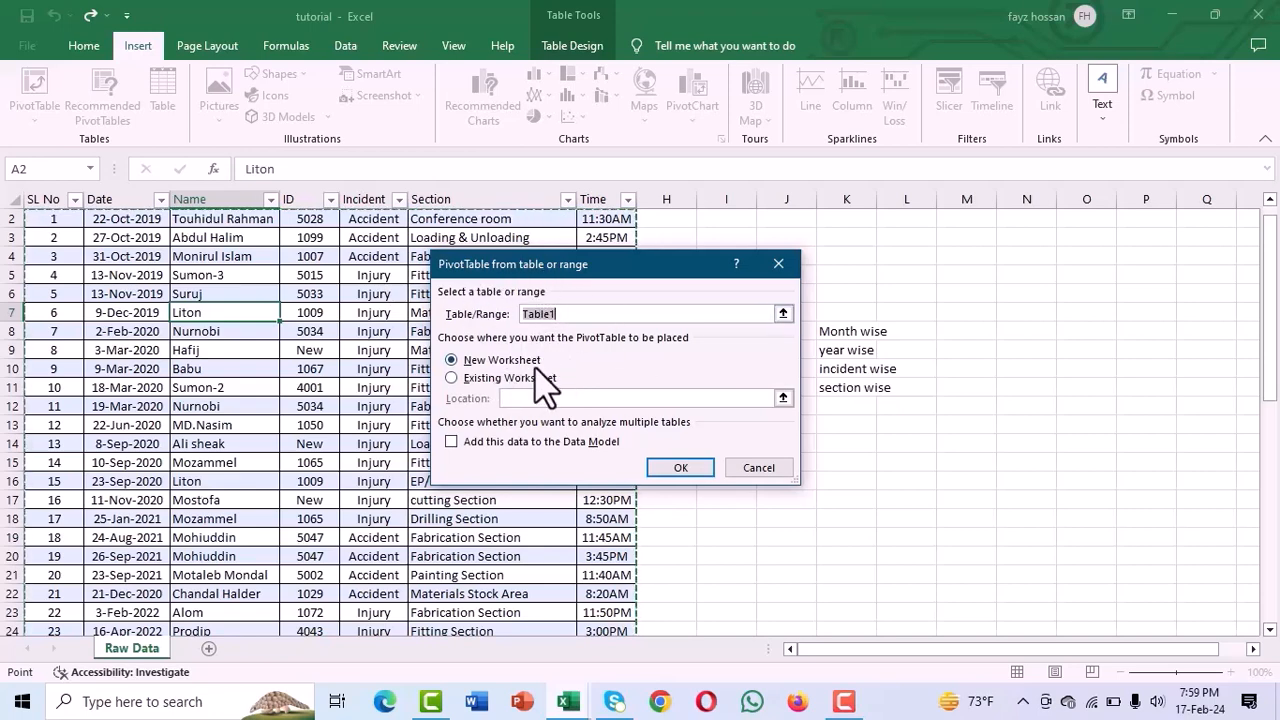
{"action": "left_click", "coordinate": [452, 361]}
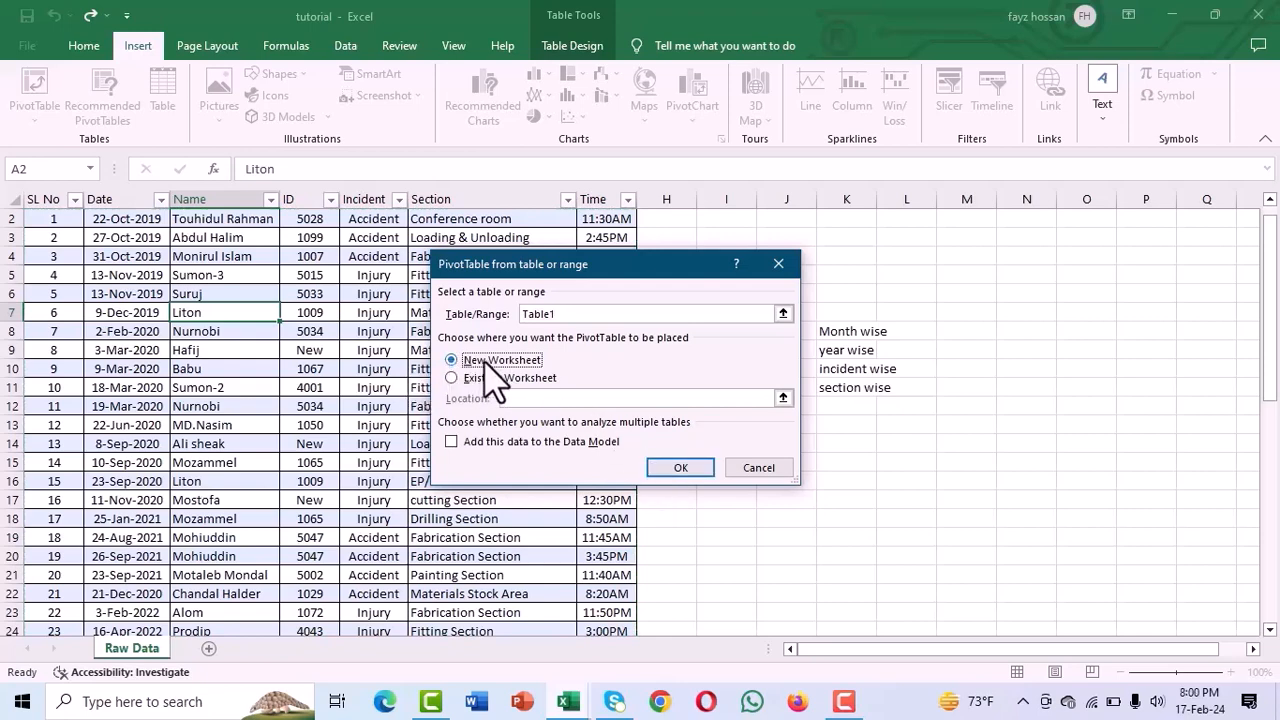
{"action": "left_click", "coordinate": [683, 470]}
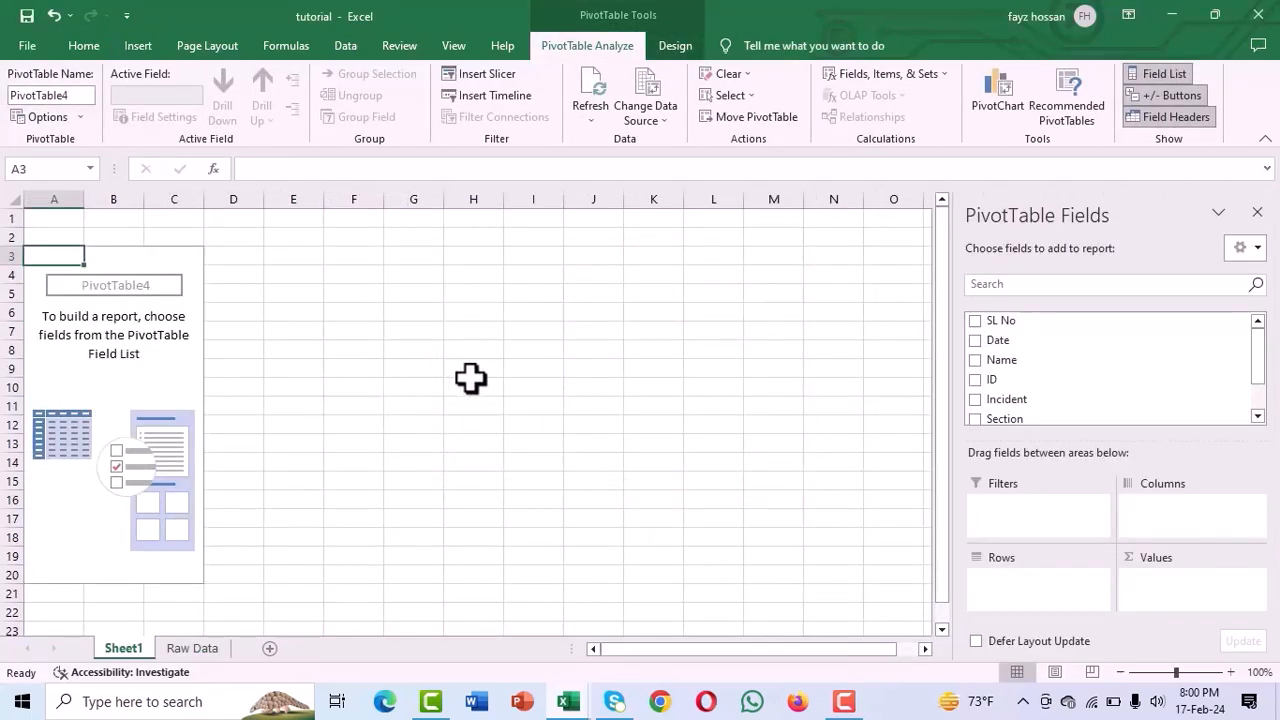
Step: Enable the classic PivotTable layout in the display options of the new PivotTable
{"action": "right_click", "coordinate": [49, 355]}
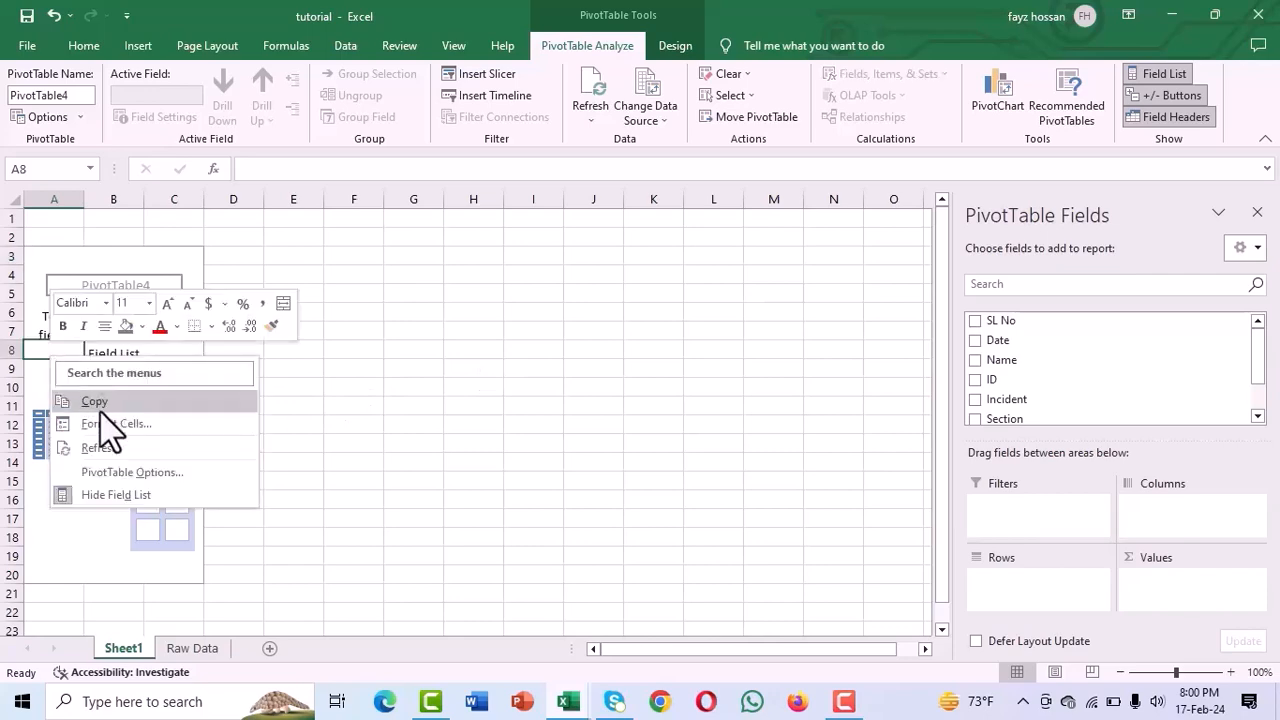
{"action": "left_click", "coordinate": [112, 472]}
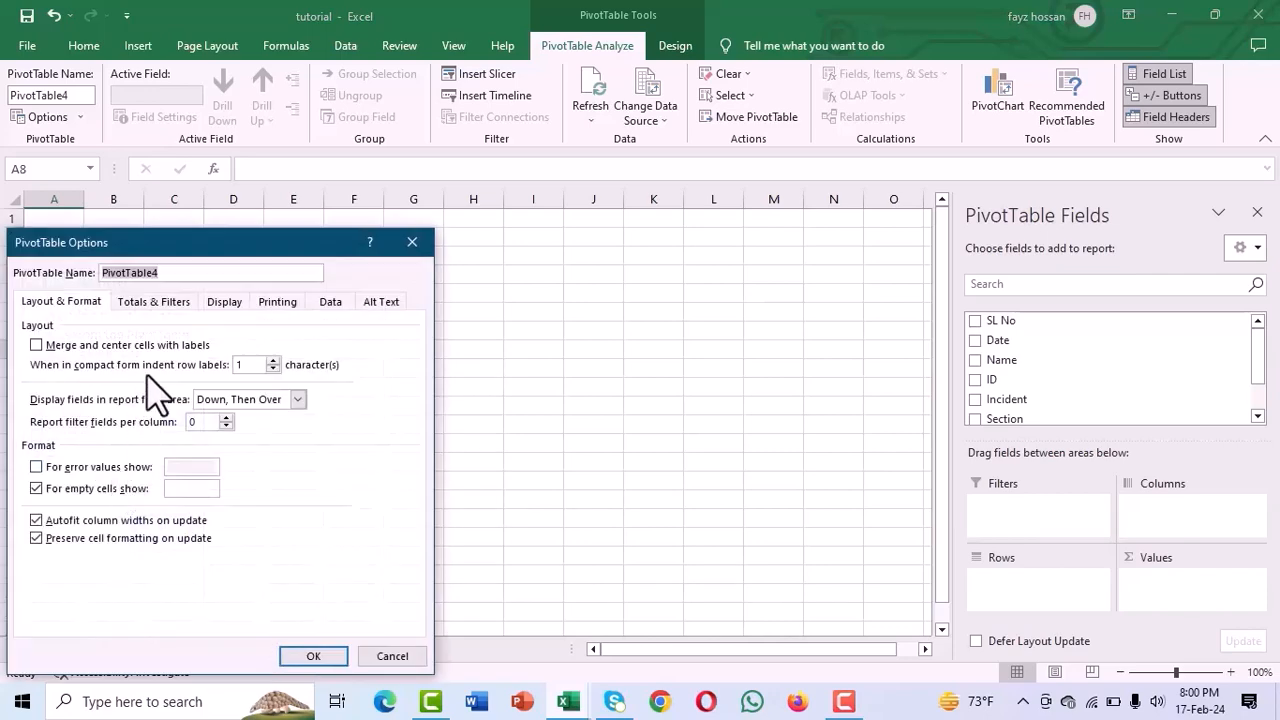
{"action": "left_click", "coordinate": [224, 310]}
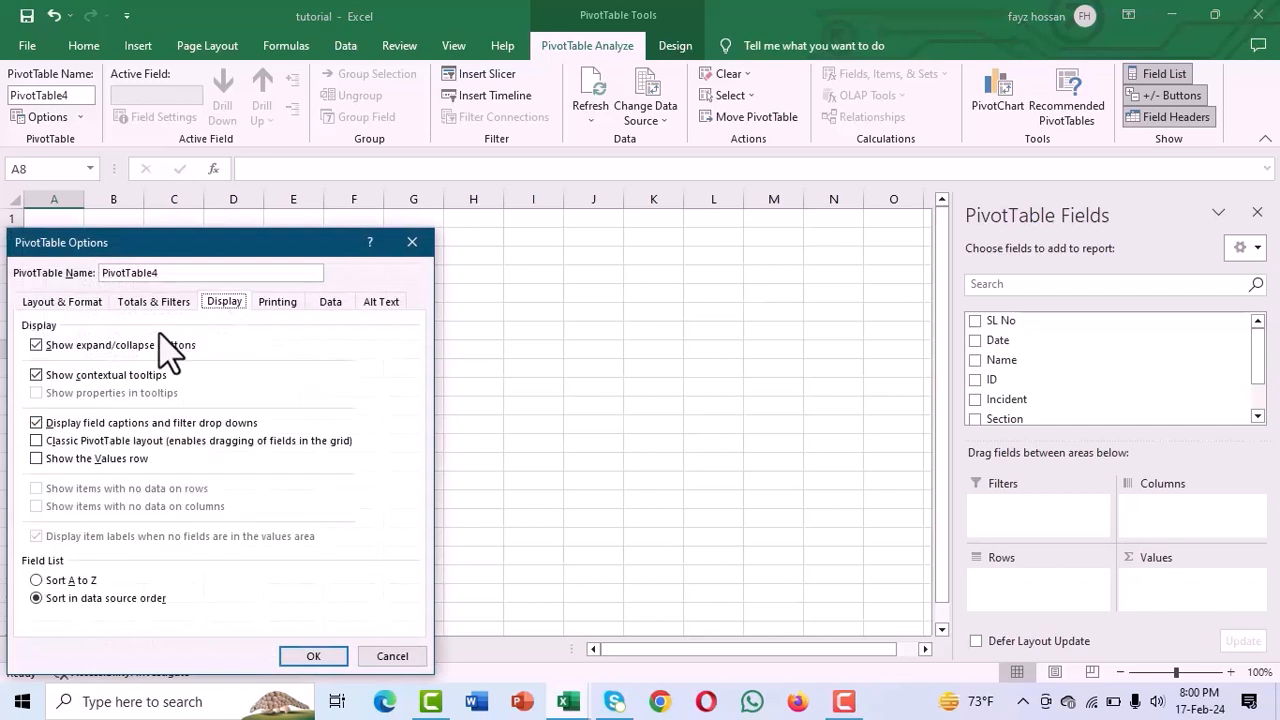
{"action": "left_click", "coordinate": [36, 442]}
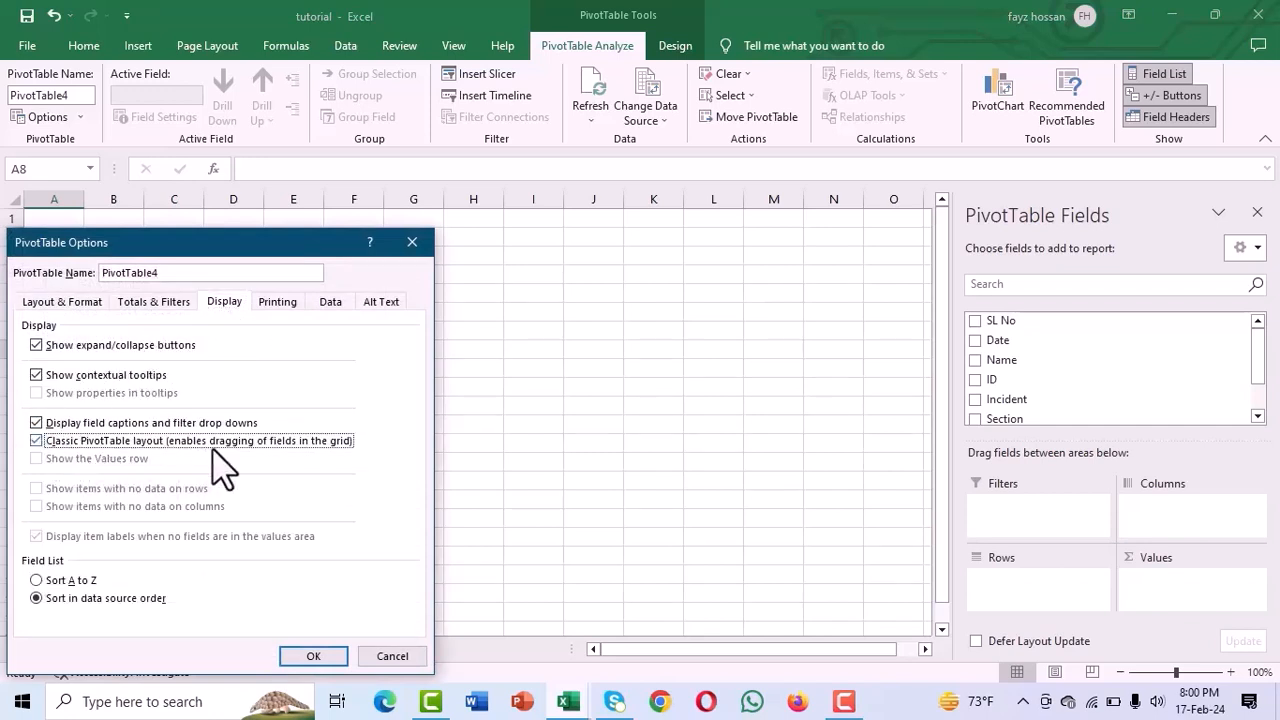
{"action": "left_click", "coordinate": [330, 656]}
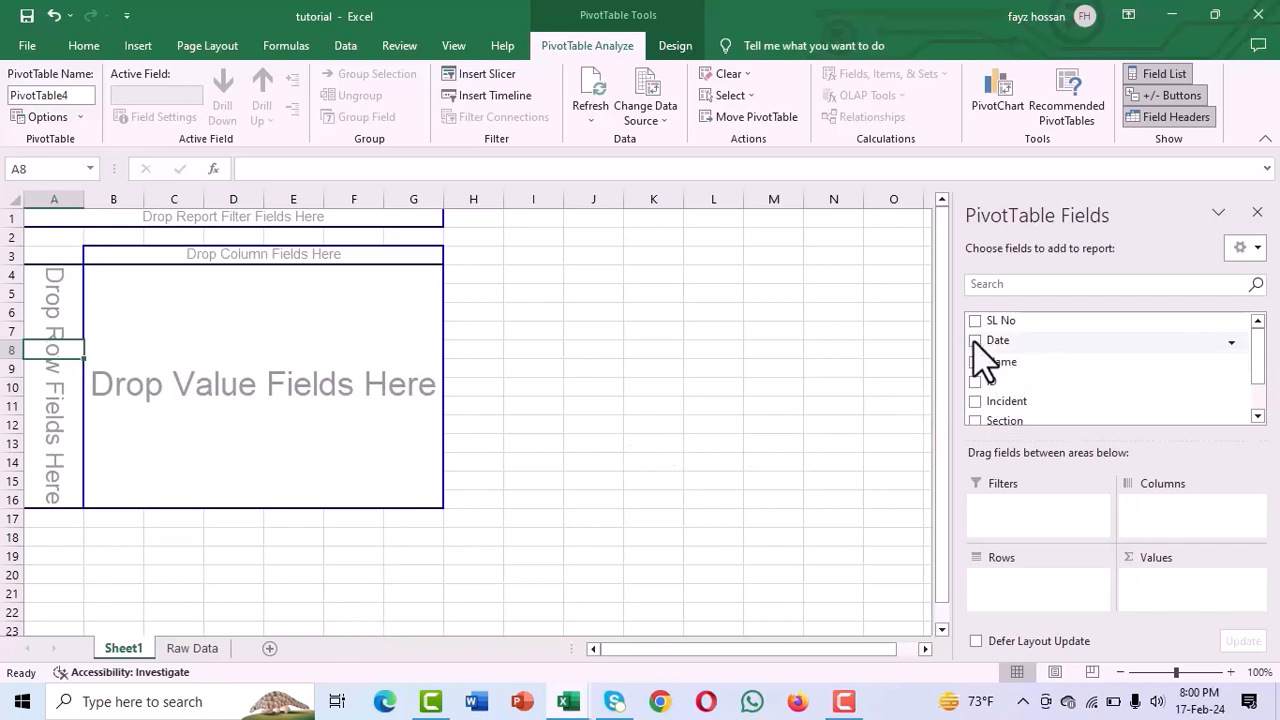
Step: Add the Date field to the PivotTable's rows and the Incident field to its values as a count
{"action": "scroll", "coordinate": [1040, 405], "scroll_direction": "down", "scroll_amount": 2}
{"action": "scroll", "coordinate": [1016, 395], "scroll_direction": "up", "scroll_amount": 2}
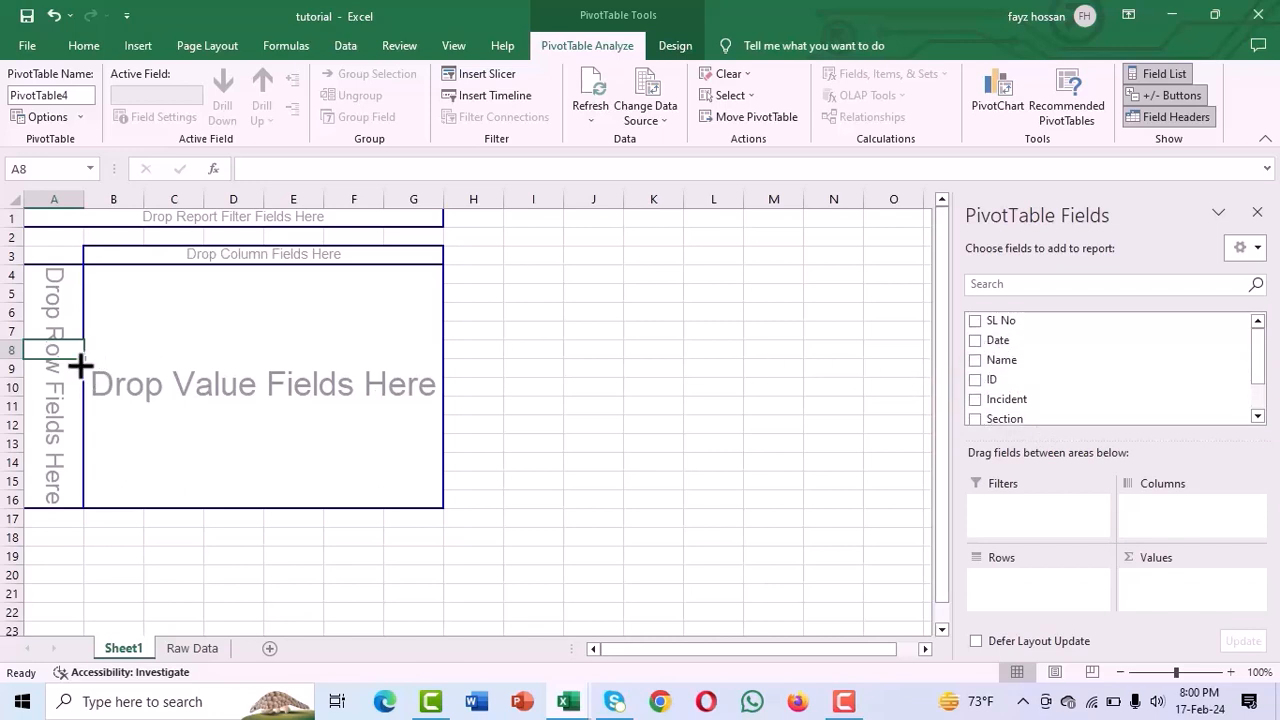
{"action": "left_click", "coordinate": [975, 341]}
{"action": "scroll", "coordinate": [1040, 405], "scroll_direction": "down", "scroll_amount": 1}
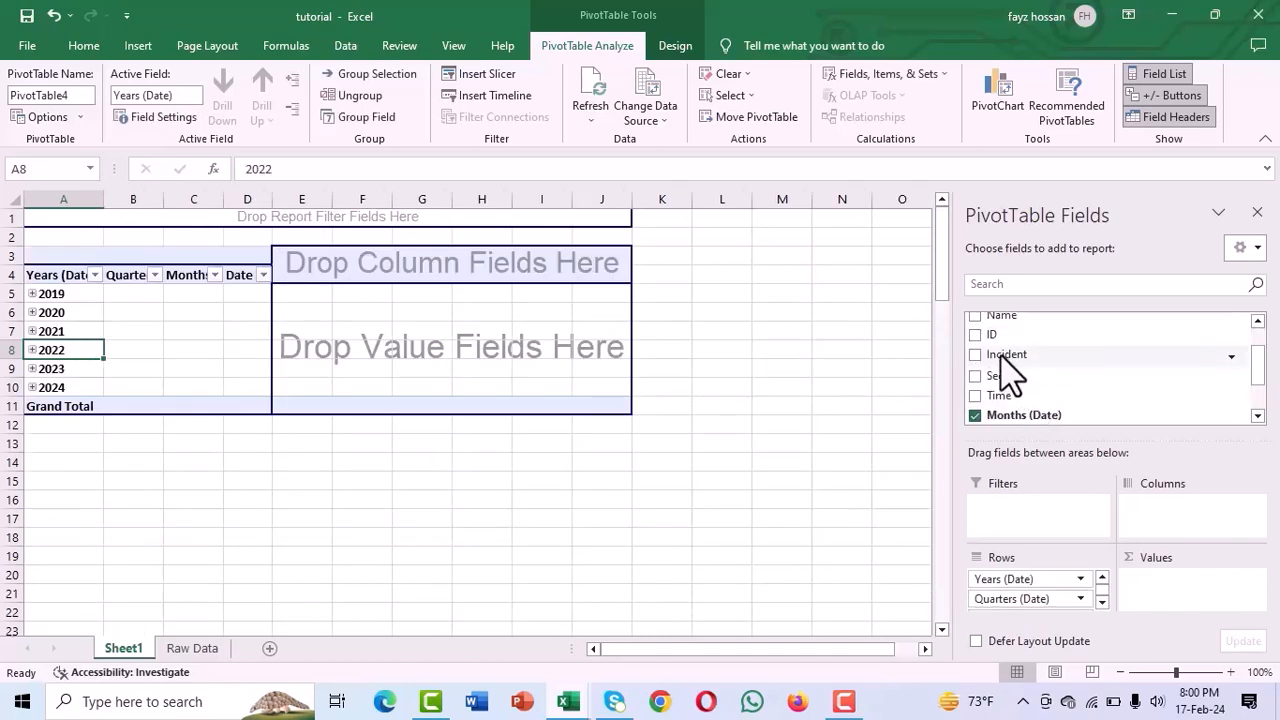
{"action": "left_click_drag", "start_coordinate": [1005, 358], "coordinate": [1167, 580]}
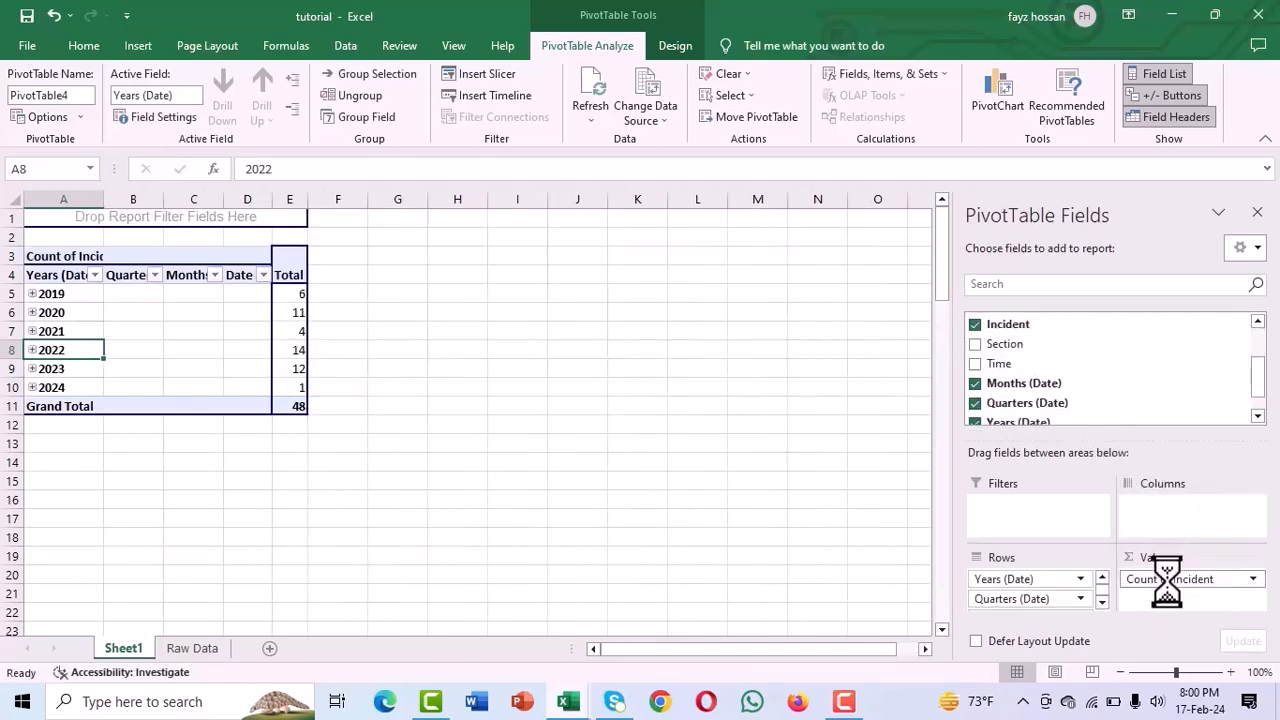
Step: Group the PivotTable's dates by months and years only, leaving out quarters
{"action": "right_click", "coordinate": [36, 274]}
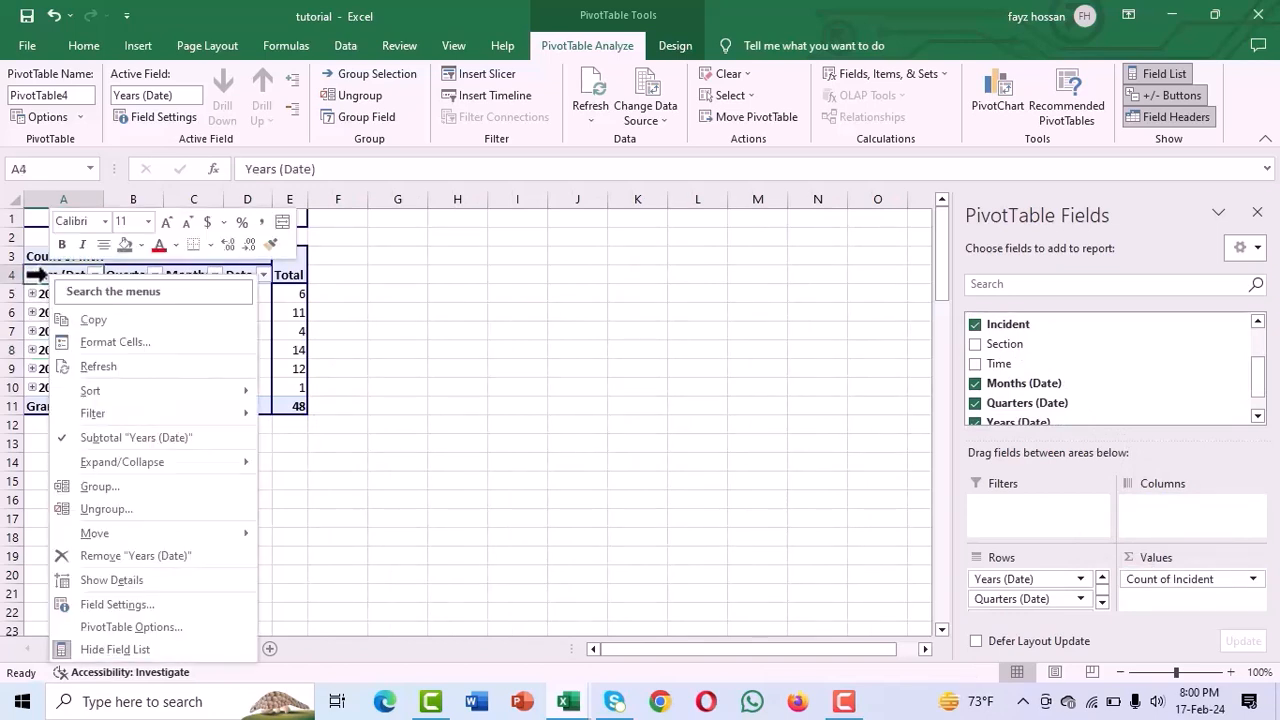
{"action": "left_click", "coordinate": [100, 487]}
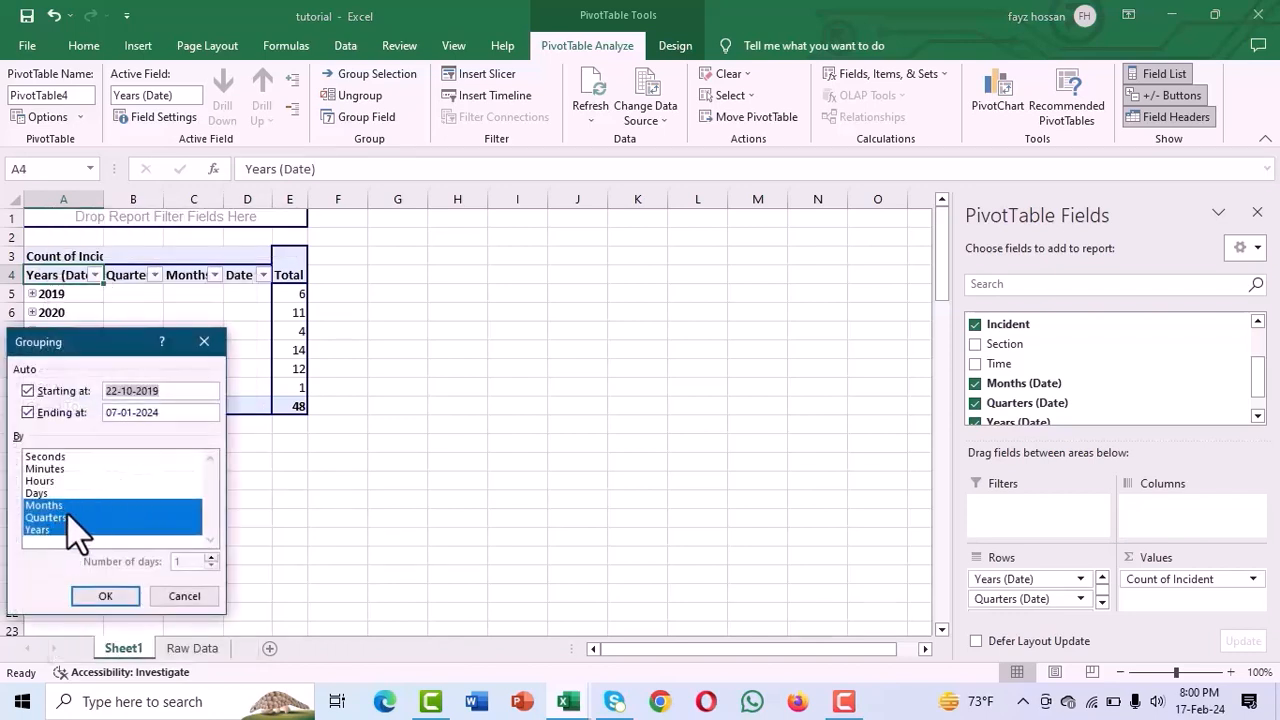
{"action": "left_click", "coordinate": [55, 519]}
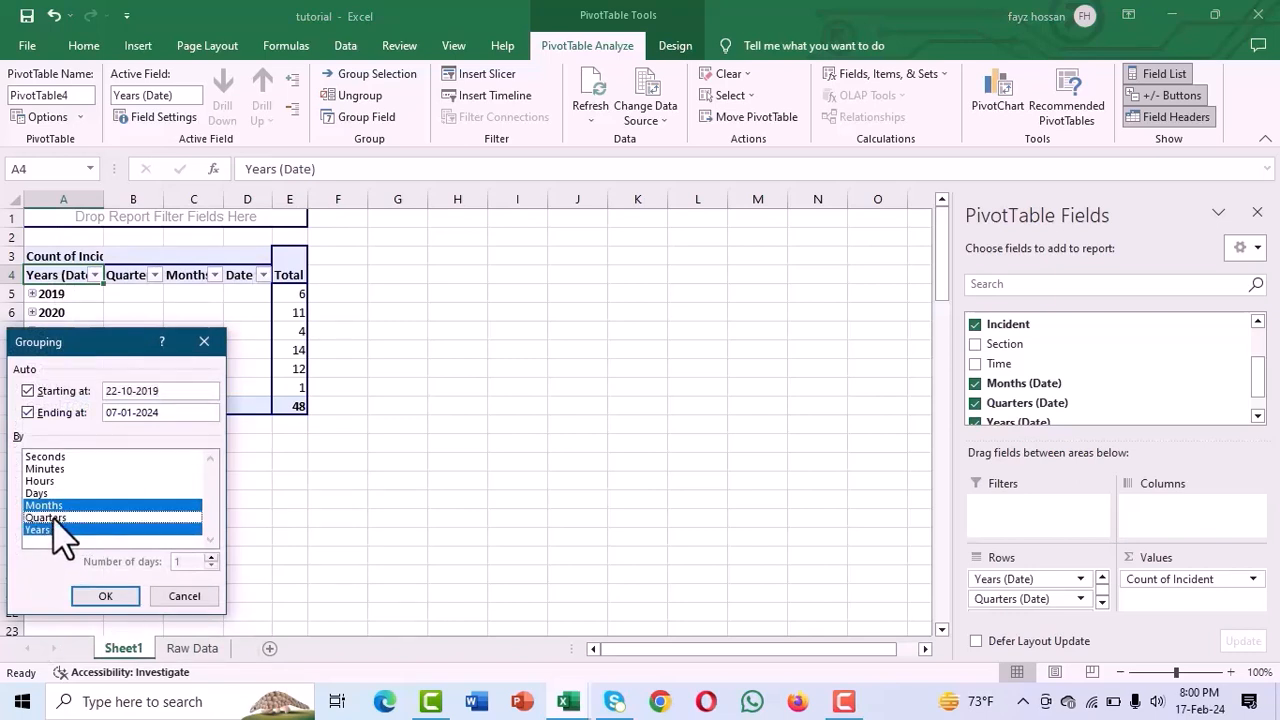
{"action": "left_click", "coordinate": [105, 597]}
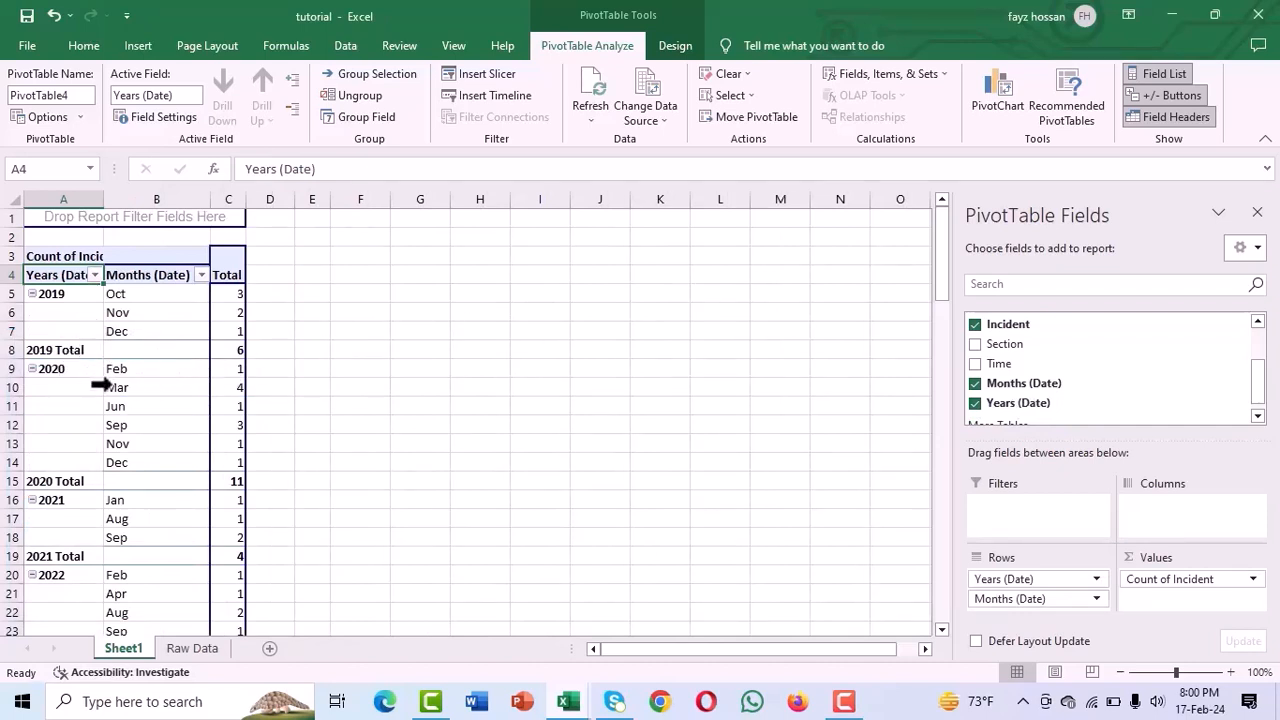
Step: Rename the PivotTable's worksheet to Month wise report
{"action": "right_click", "coordinate": [113, 646]}
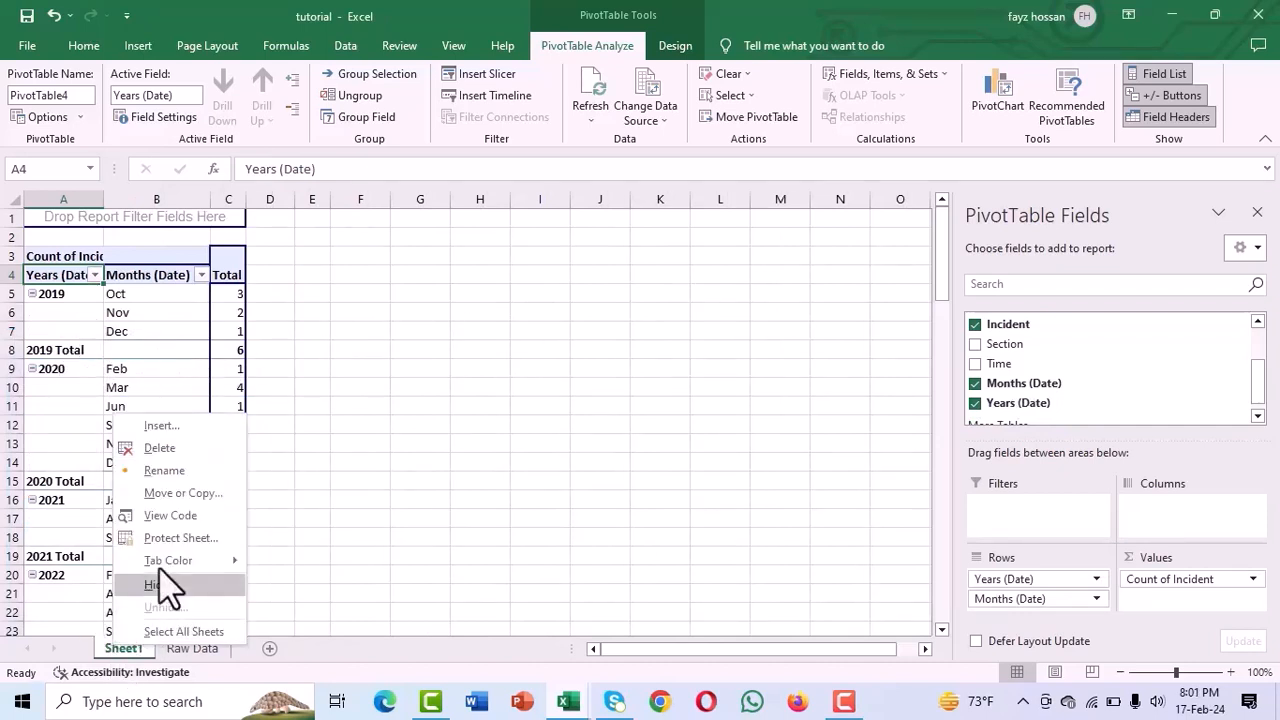
{"action": "left_click", "coordinate": [172, 472]}
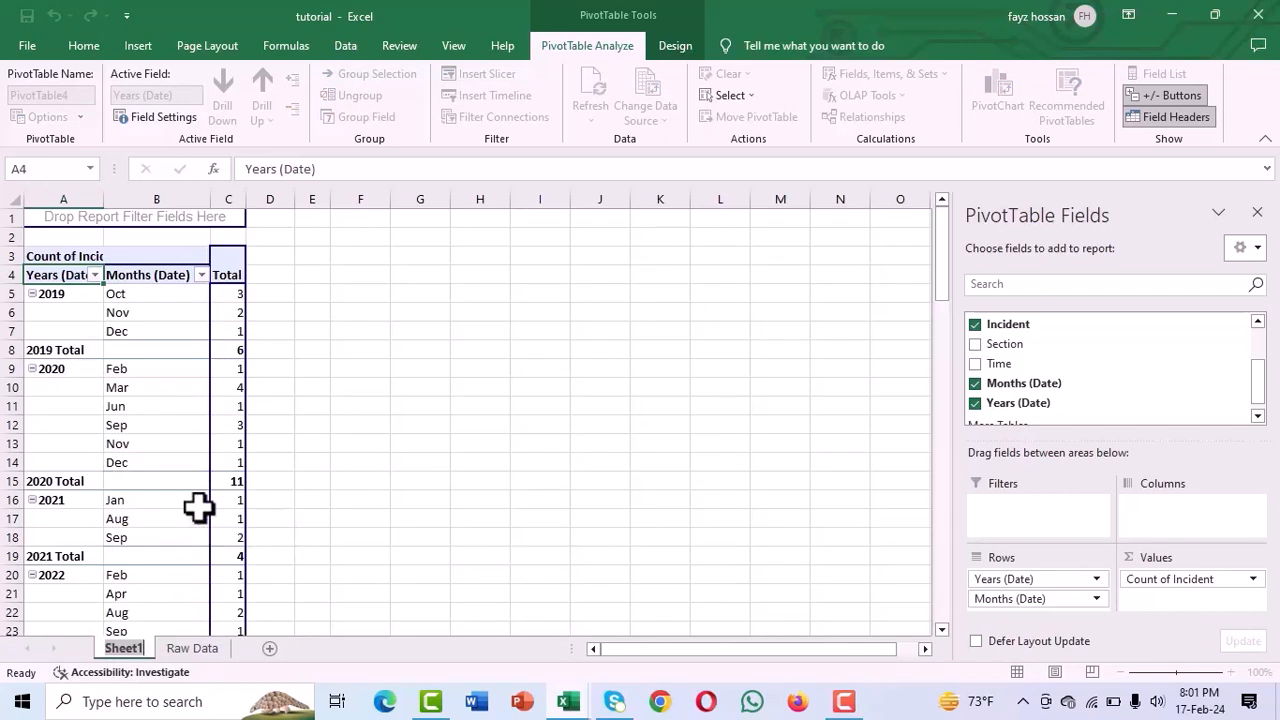
{"action": "type", "text": "Month wise repor"}
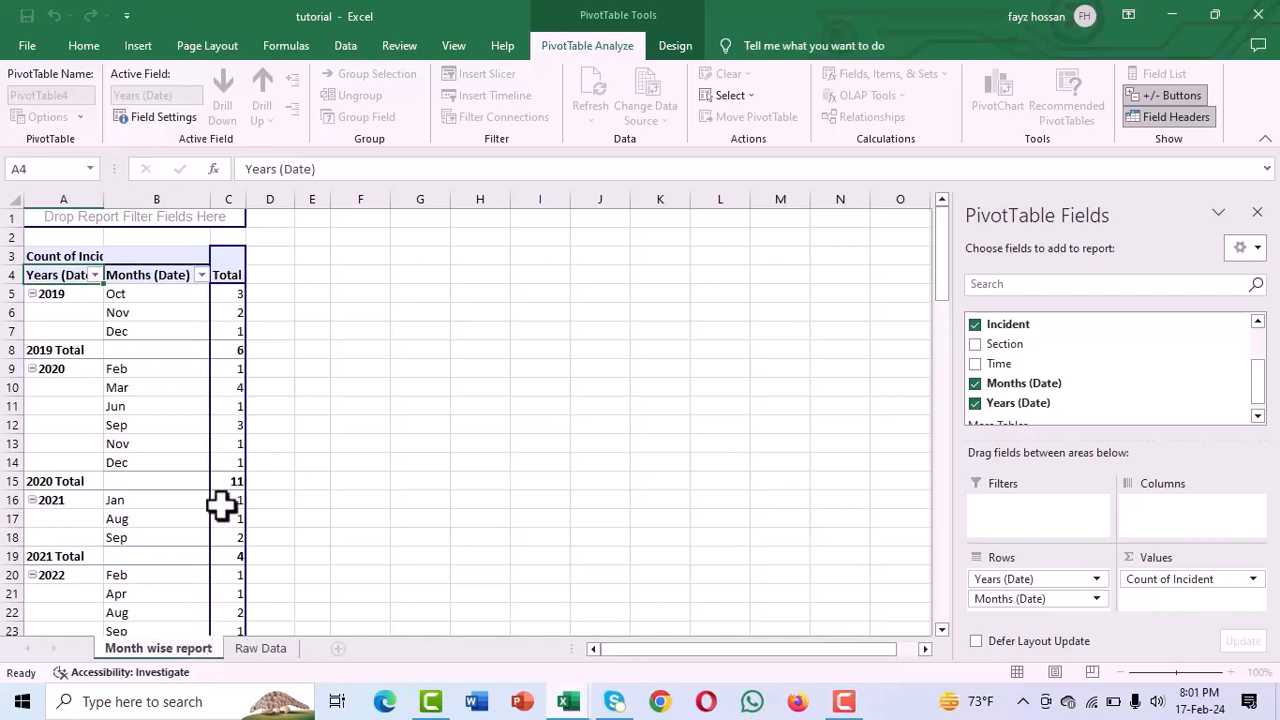
{"action": "left_click", "coordinate": [340, 498]}
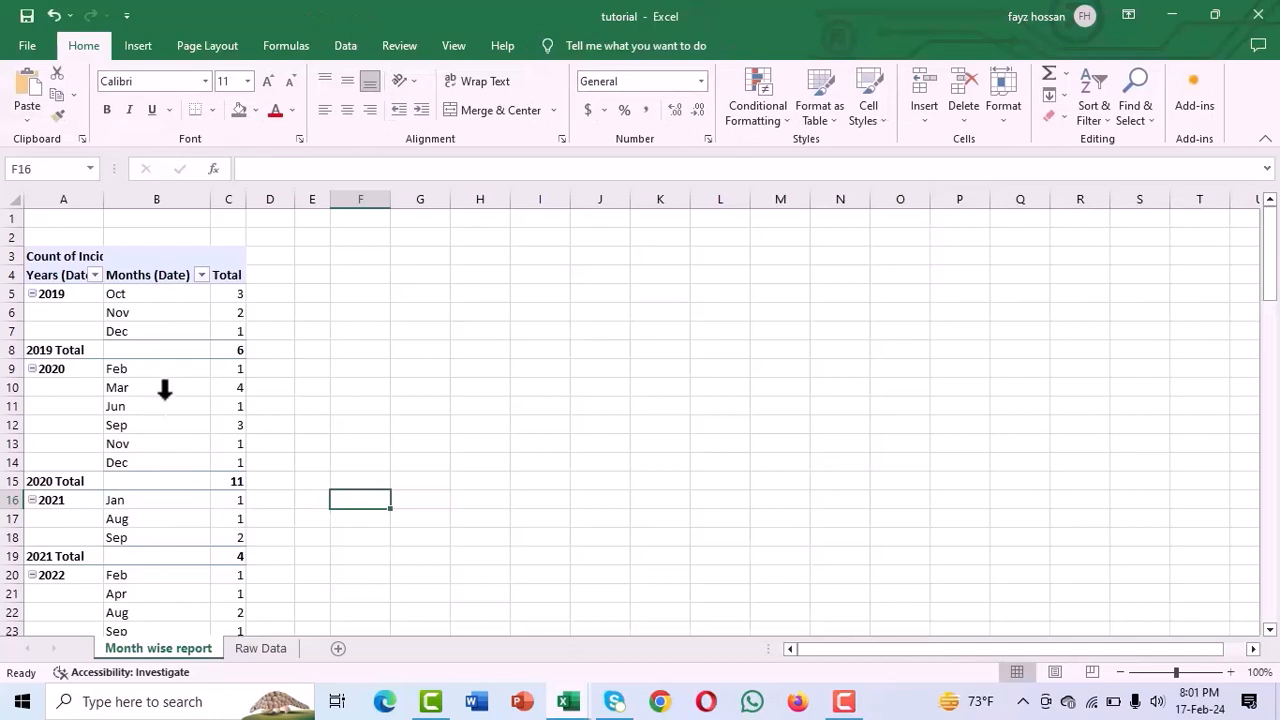
Step: Insert a clustered column PivotChart from the month wise PivotTable
{"action": "left_click", "coordinate": [165, 399]}
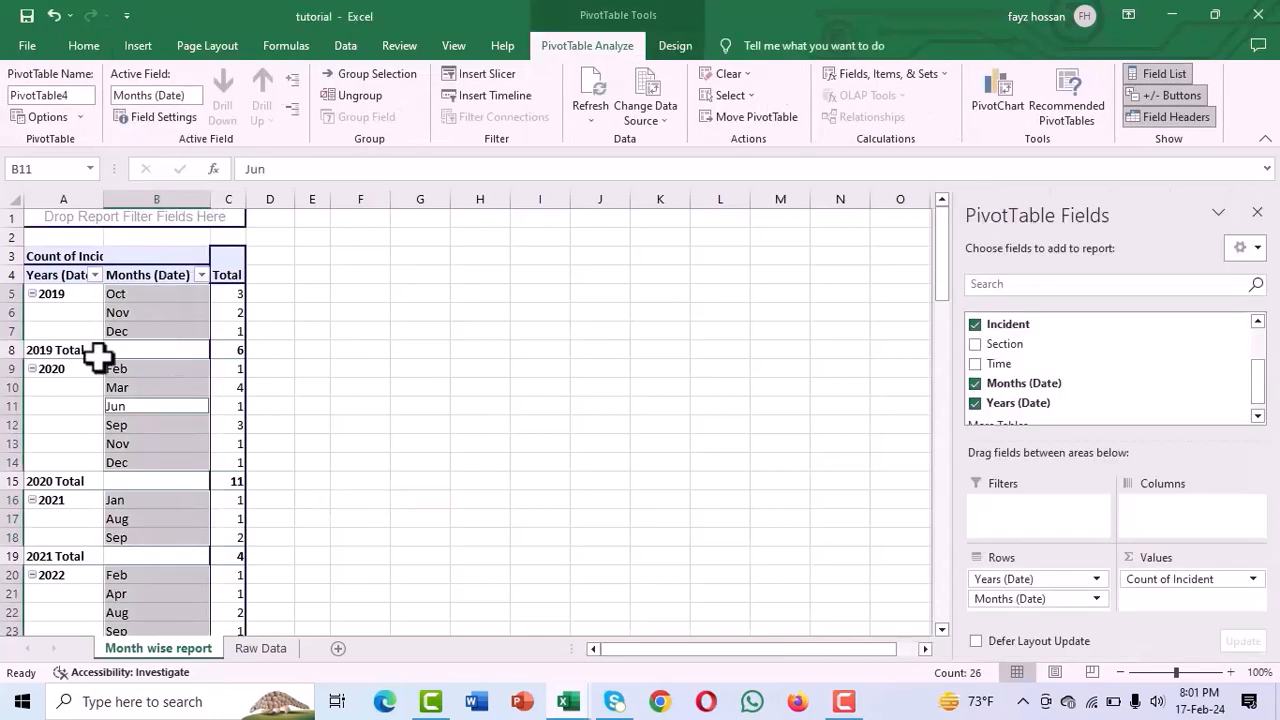
{"action": "left_click", "coordinate": [139, 47]}
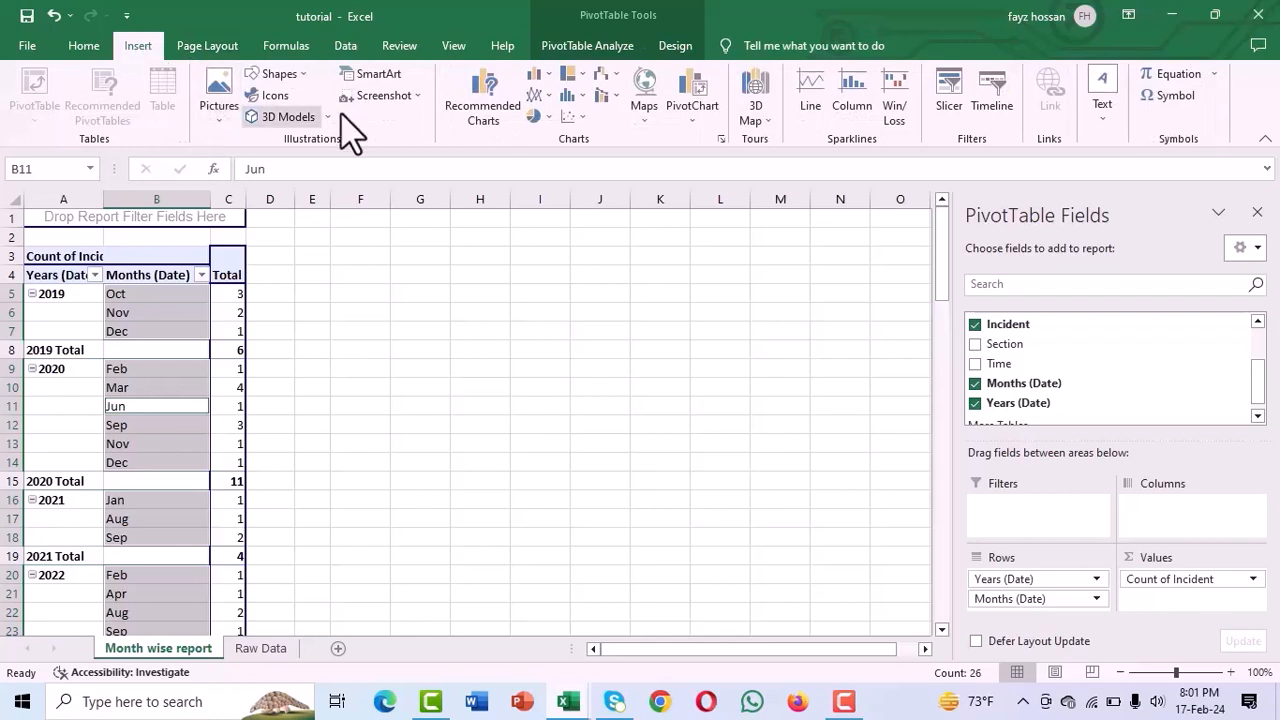
{"action": "left_click", "coordinate": [695, 122]}
{"action": "left_click", "coordinate": [711, 140]}
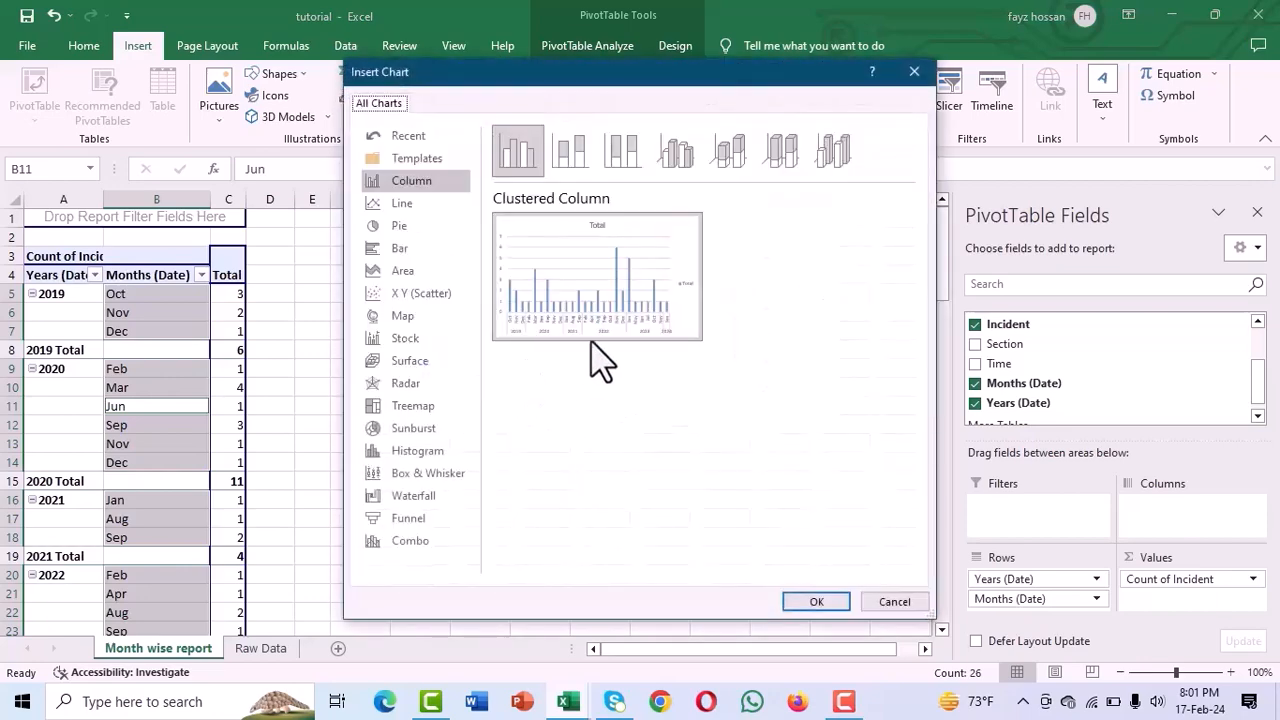
{"action": "left_click", "coordinate": [412, 204]}
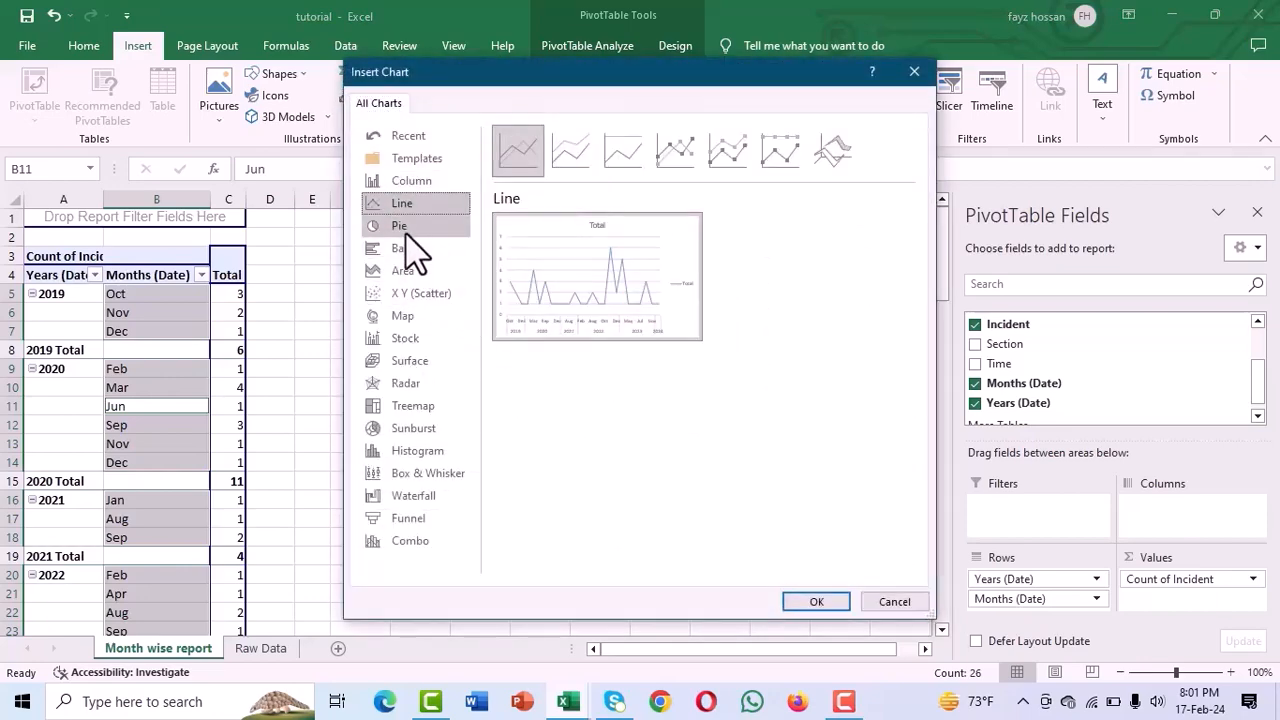
{"action": "left_click", "coordinate": [402, 227]}
{"action": "left_click", "coordinate": [405, 181]}
{"action": "mouse_move", "coordinate": [540, 265]}
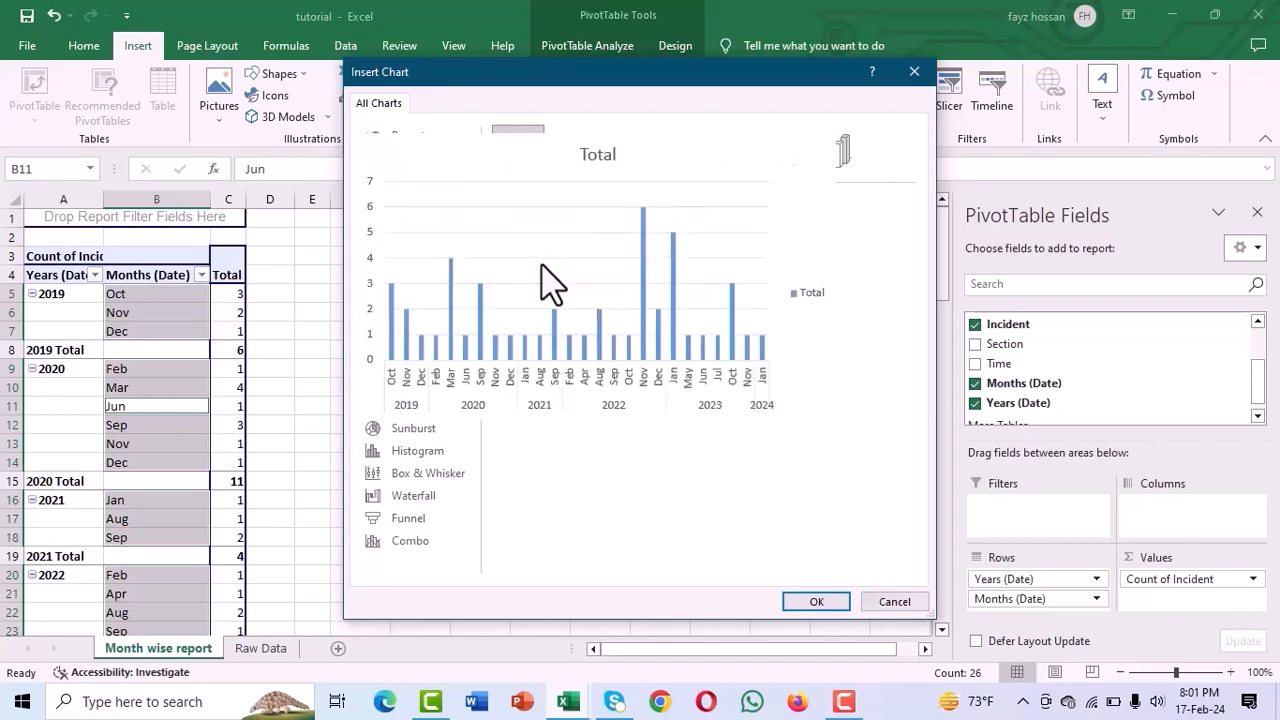
{"action": "left_click", "coordinate": [816, 601]}
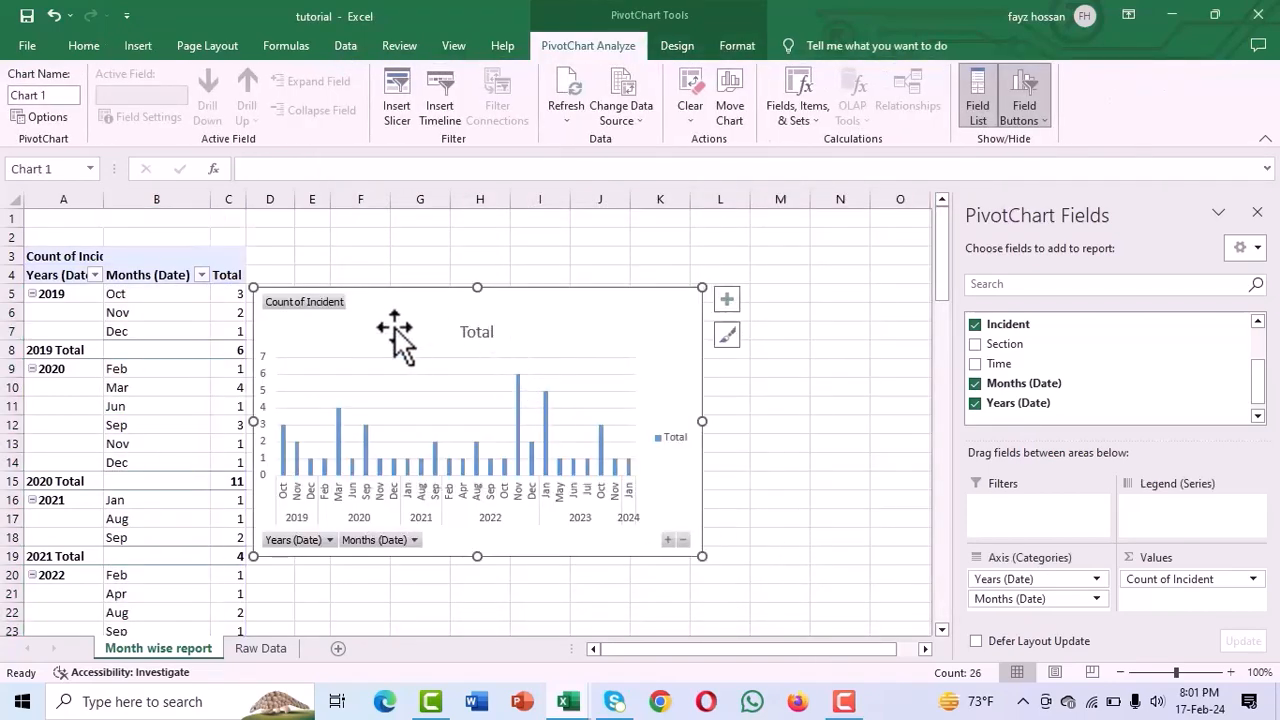
Step: Transfer the PivotChart from the Month wise report sheet to cell A1 of a new worksheet
{"action": "left_click_drag", "start_coordinate": [395, 335], "coordinate": [430, 280]}
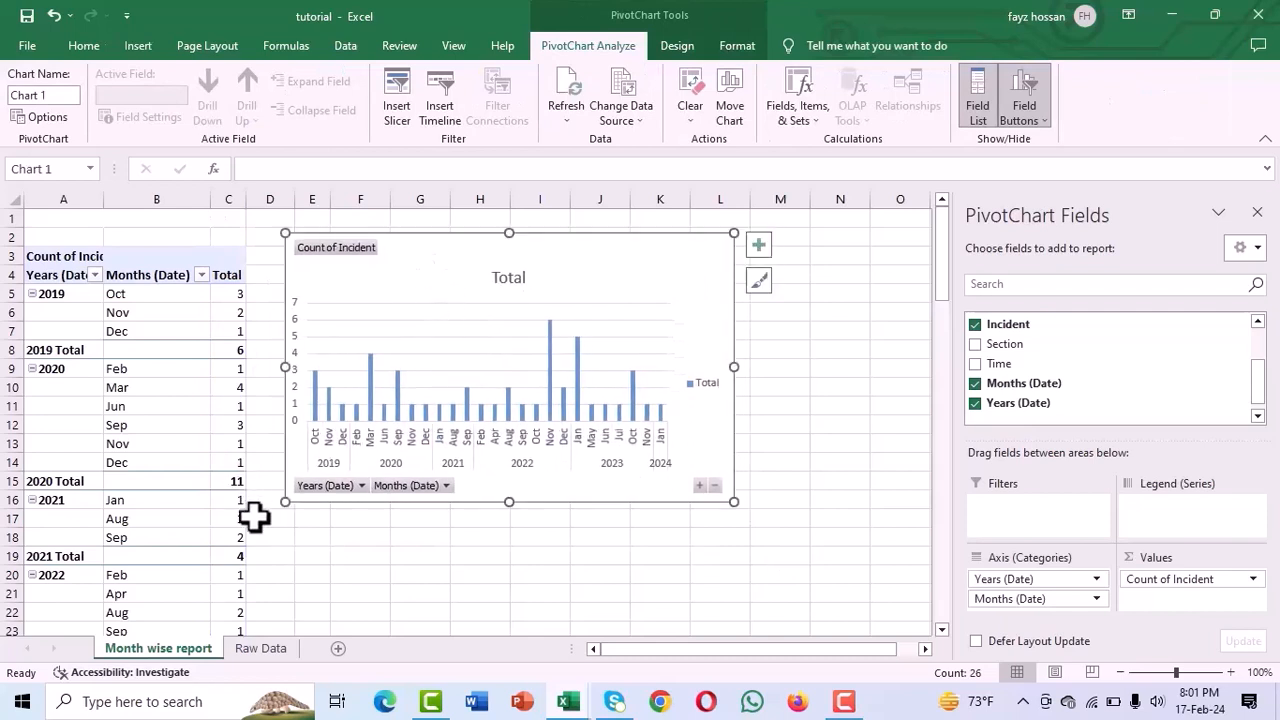
{"action": "right_click", "coordinate": [405, 261]}
{"action": "left_click", "coordinate": [445, 248]}
{"action": "left_click", "coordinate": [339, 648]}
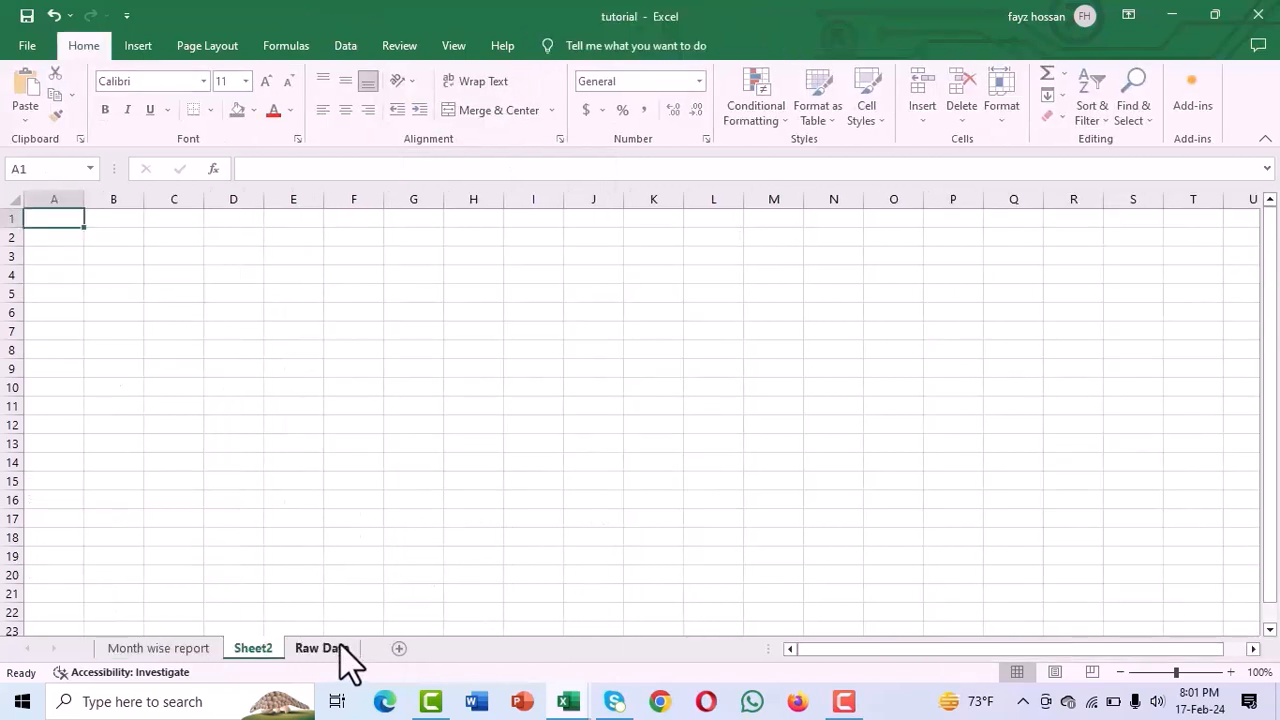
{"action": "right_click", "coordinate": [50, 222]}
{"action": "left_click", "coordinate": [95, 336]}
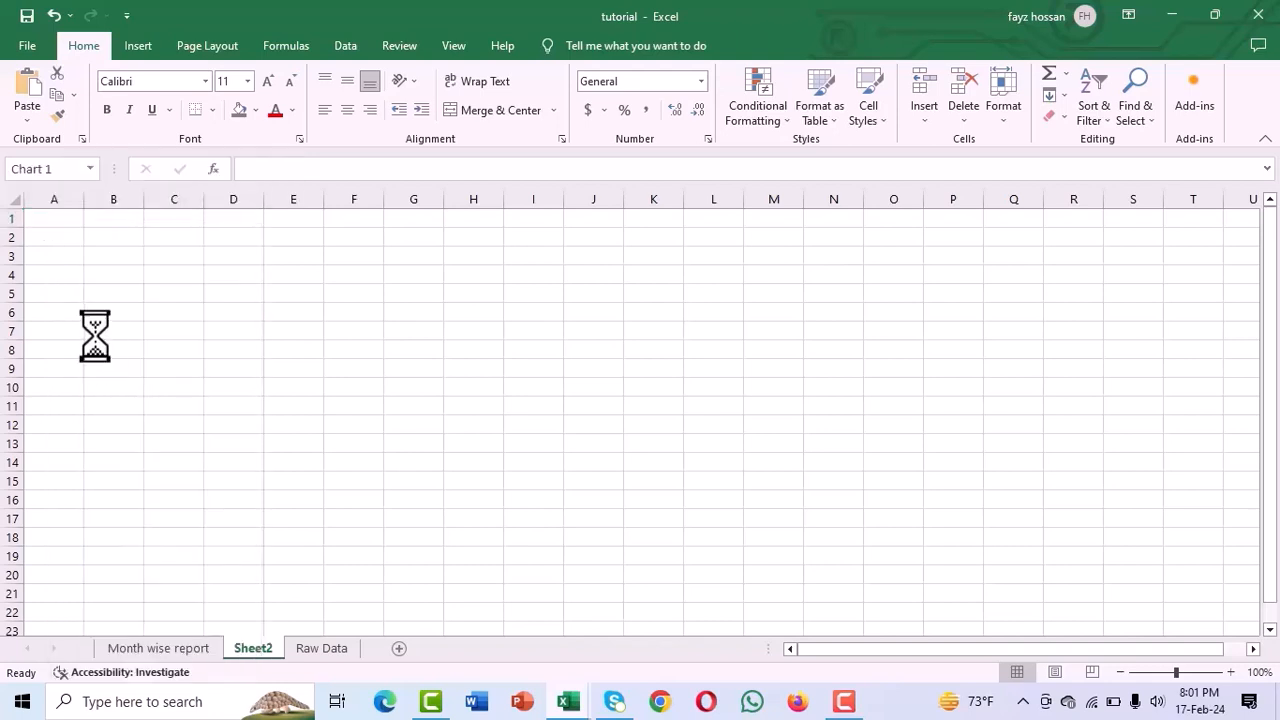
Step: Rename the new worksheet holding the chart to Dashboard and place it before the Month wise report sheet
{"action": "right_click", "coordinate": [263, 645]}
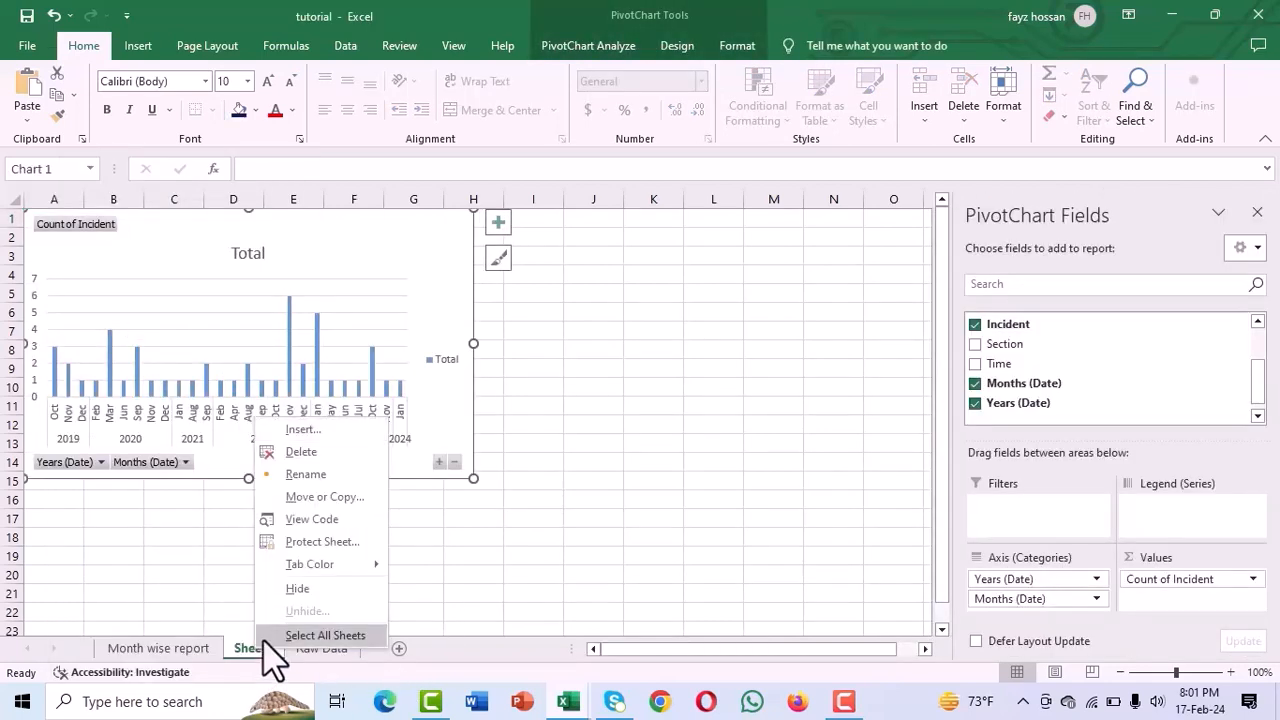
{"action": "left_click", "coordinate": [310, 476]}
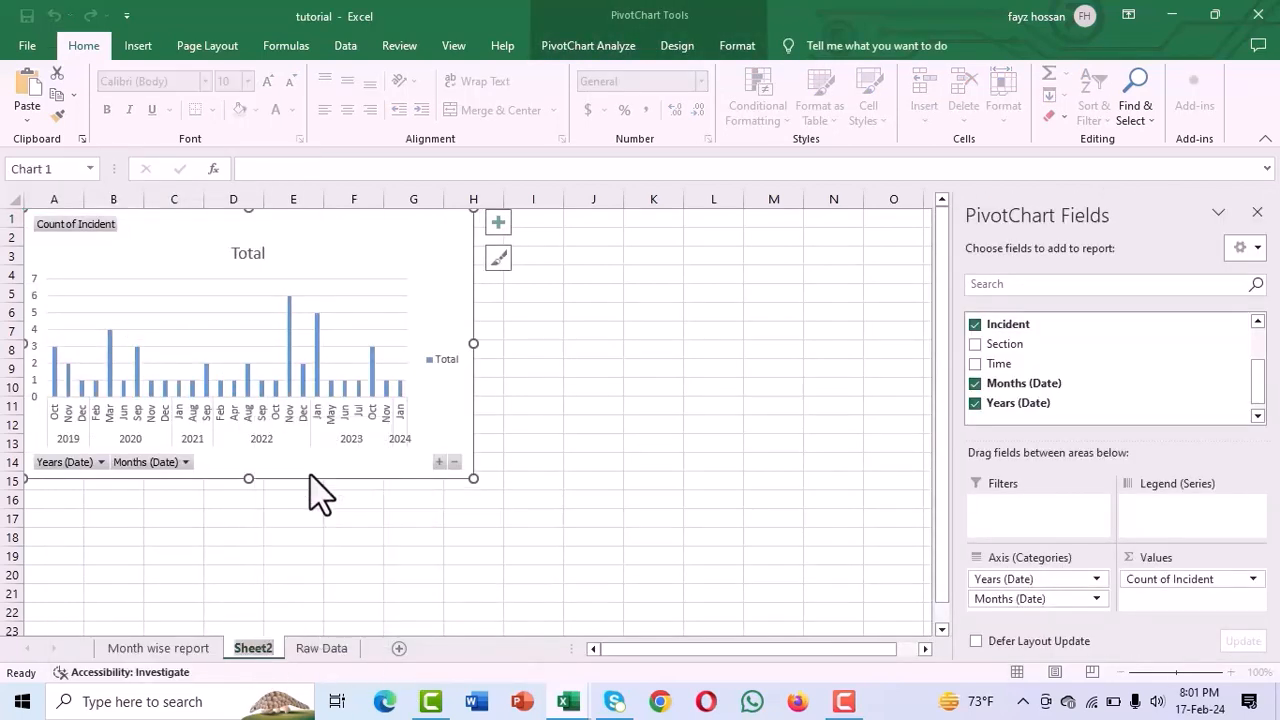
{"action": "type", "text": "Dashboard"}
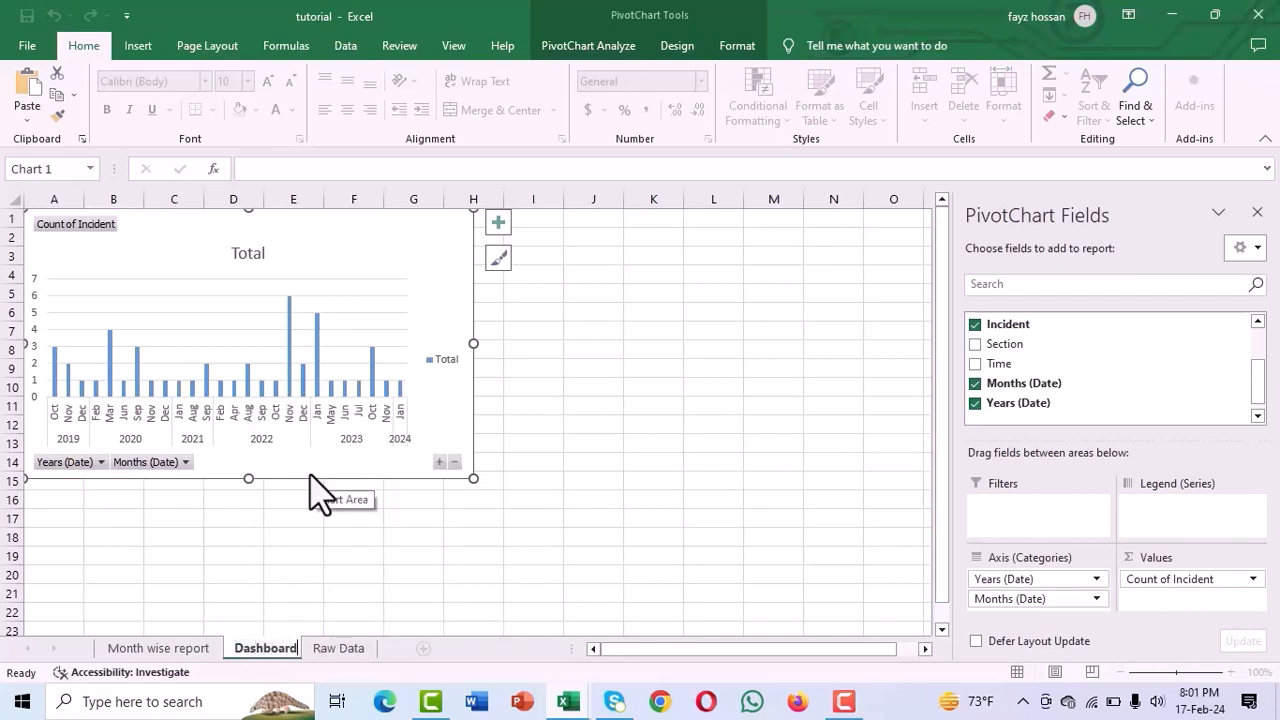
{"action": "left_click", "coordinate": [288, 570]}
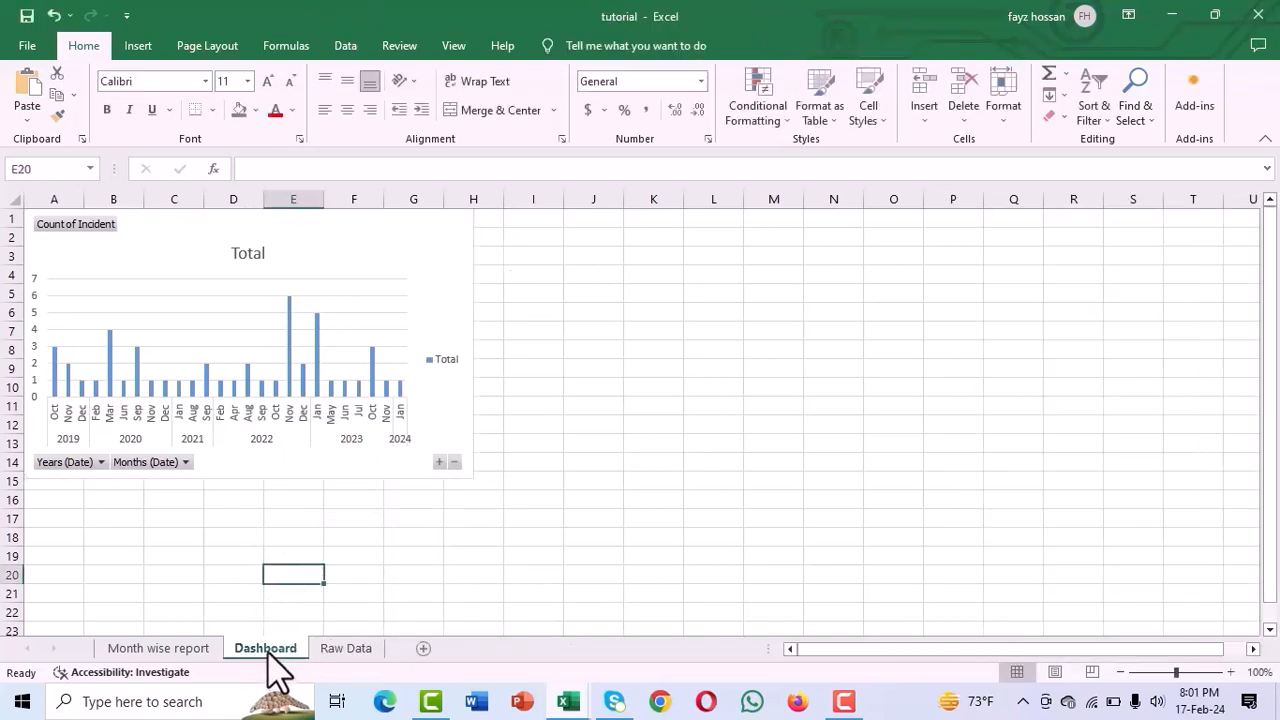
{"action": "left_click_drag", "start_coordinate": [200, 655], "coordinate": [108, 650]}
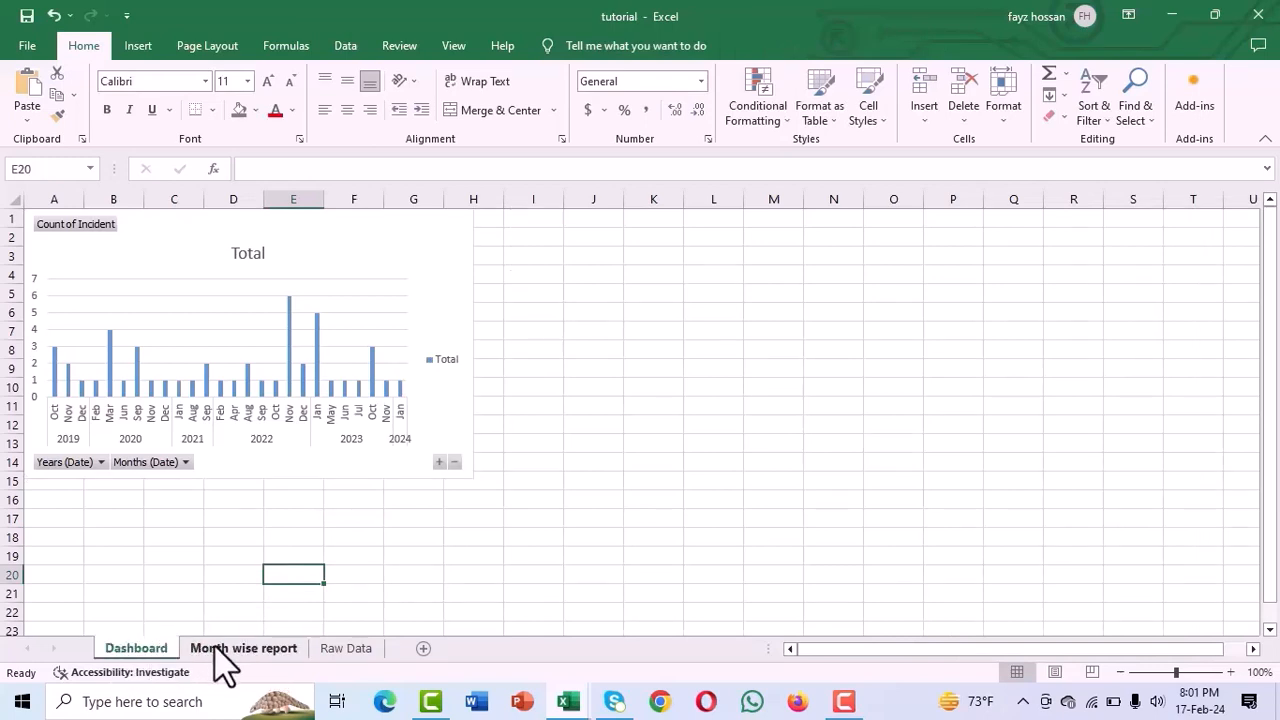
Step: Hide all field buttons on the dashboard chart and delete its legend
{"action": "right_click", "coordinate": [80, 224]}
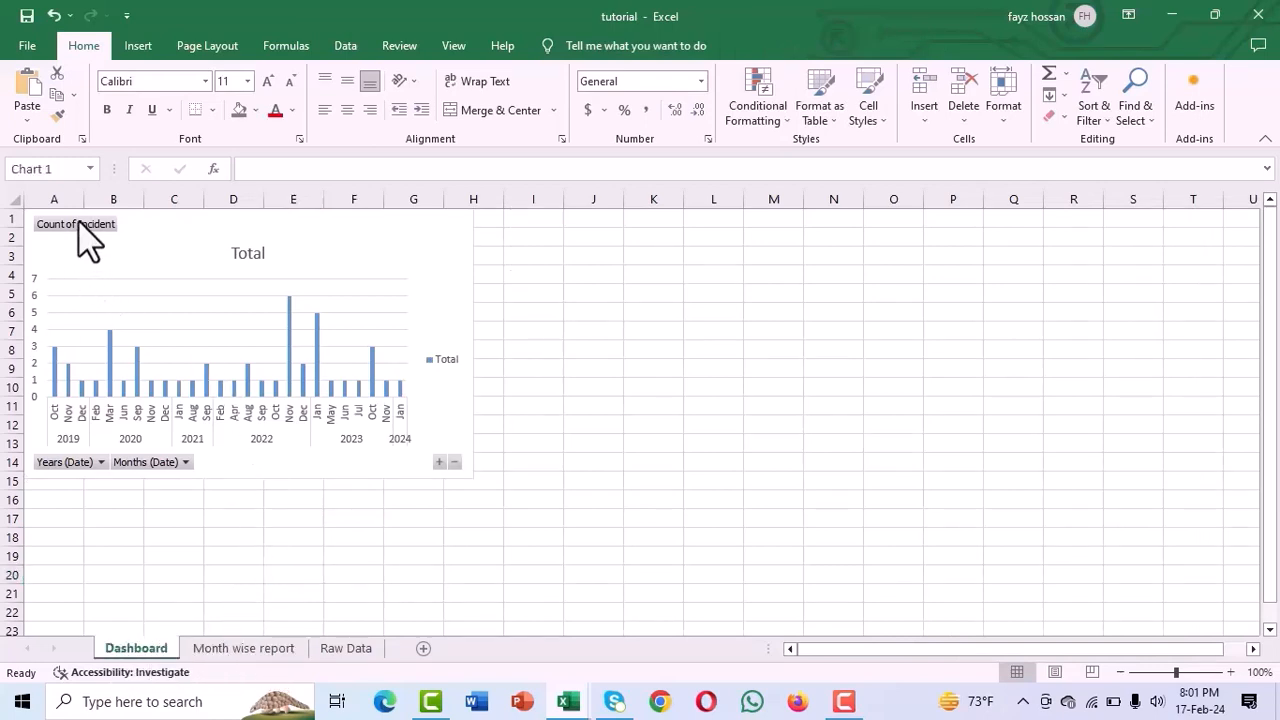
{"action": "left_click", "coordinate": [151, 431]}
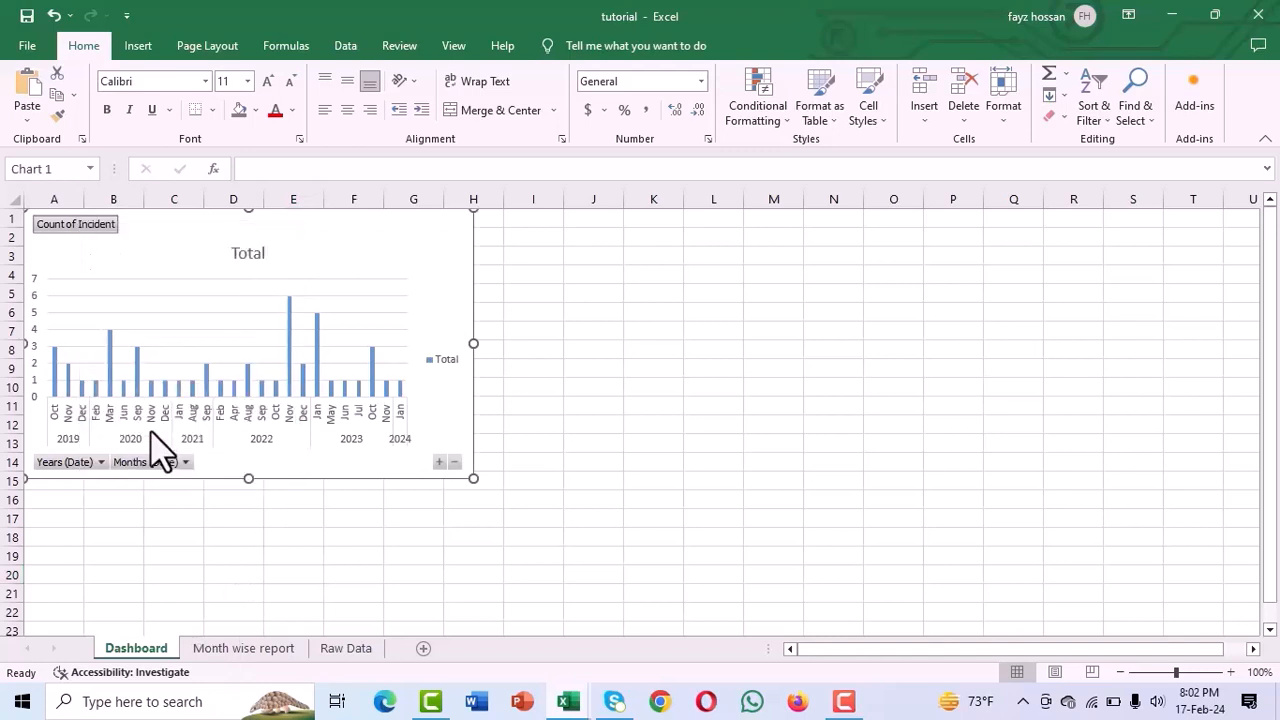
{"action": "left_click", "coordinate": [444, 364]}
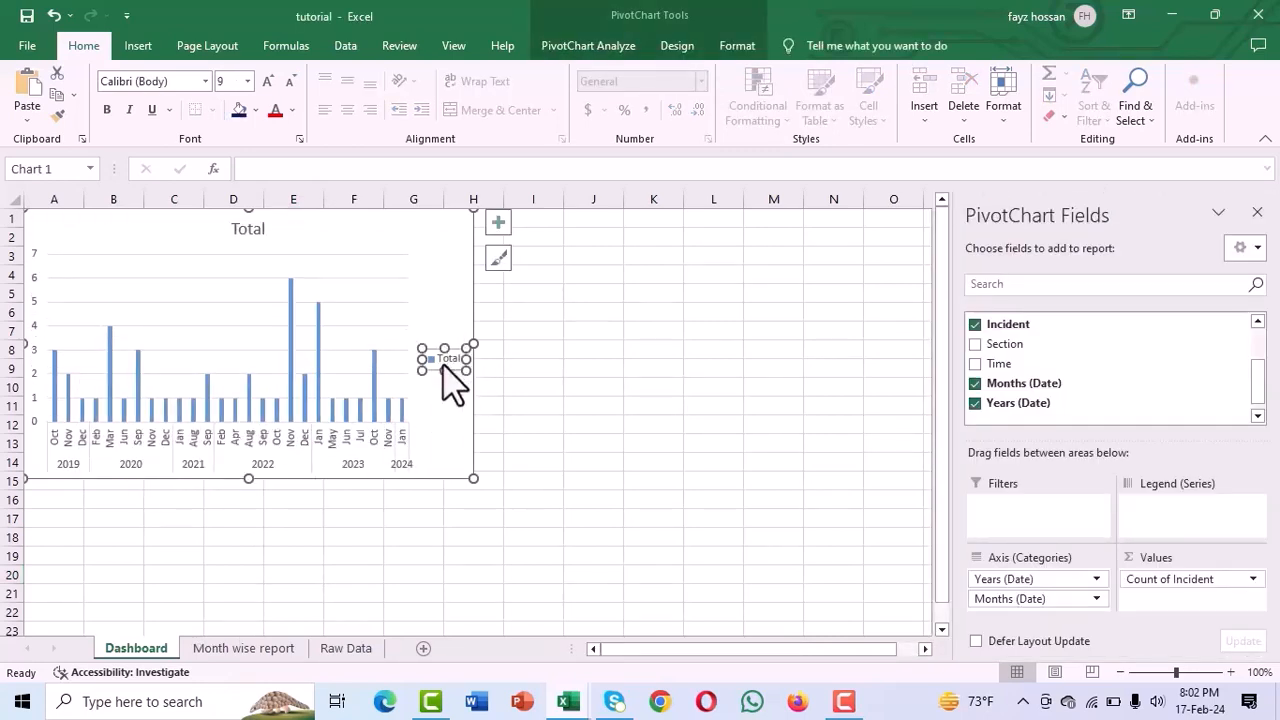
{"action": "key", "text": "Delete"}
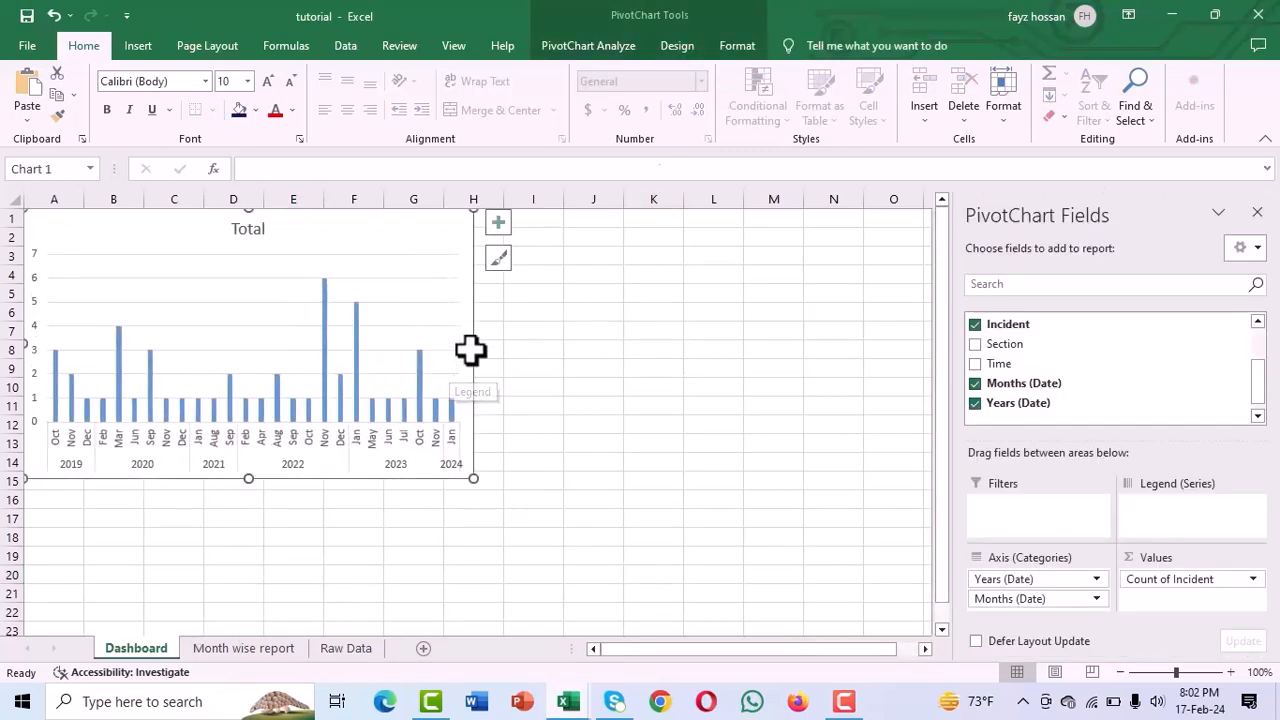
Step: Delete the horizontal category axis and the vertical value axis from the dashboard chart
{"action": "left_click", "coordinate": [232, 465]}
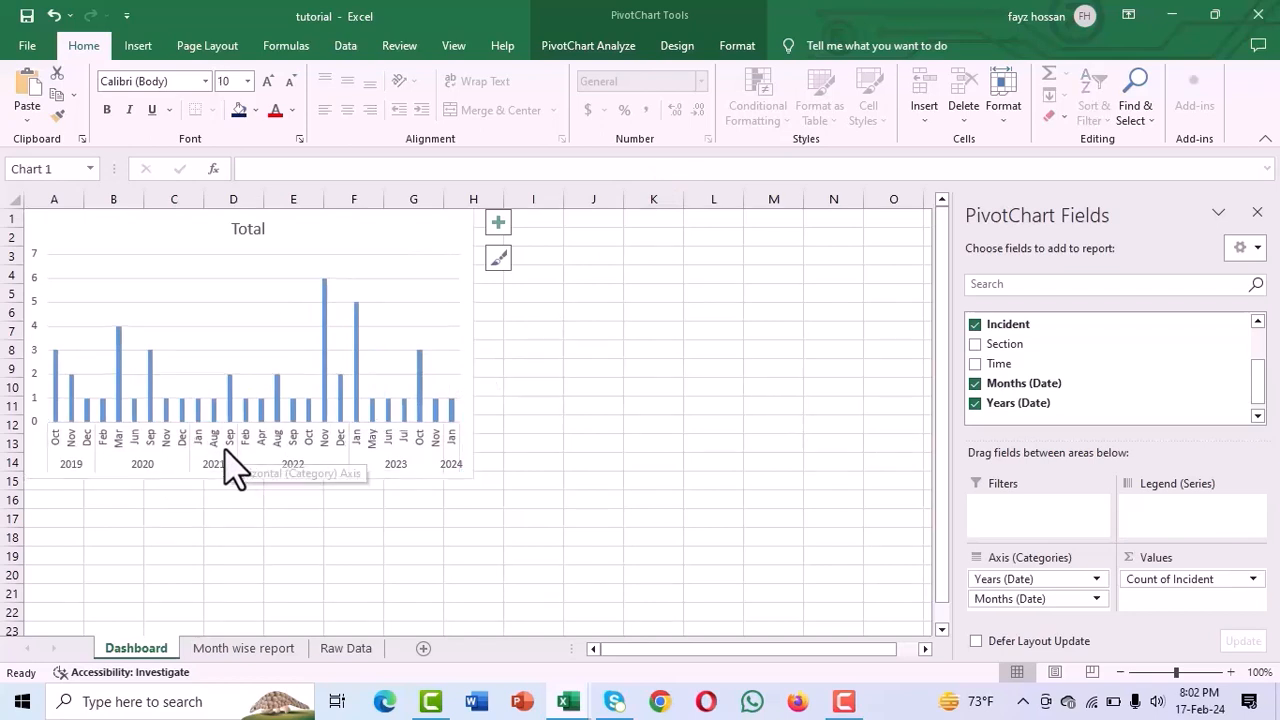
{"action": "key", "text": "Delete"}
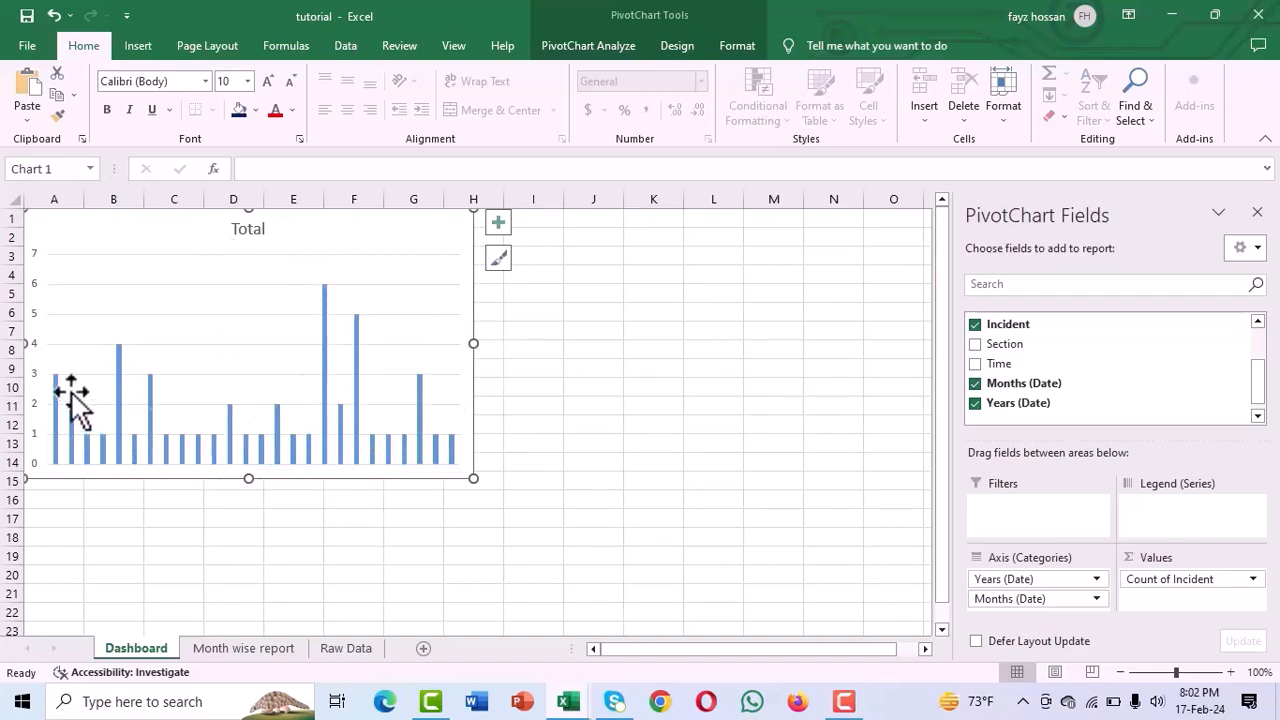
{"action": "left_click", "coordinate": [45, 278]}
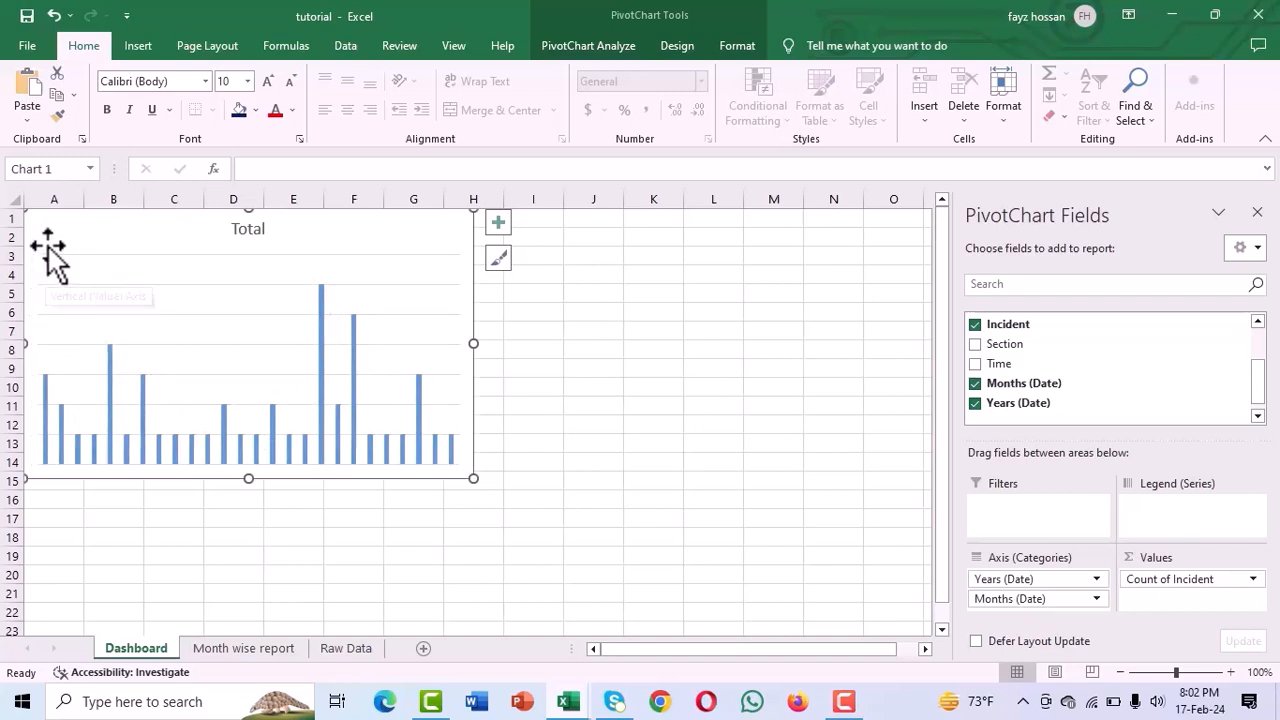
{"action": "left_click", "coordinate": [631, 411]}
Step: Add data labels to the chart's column series
{"action": "left_click", "coordinate": [320, 383]}
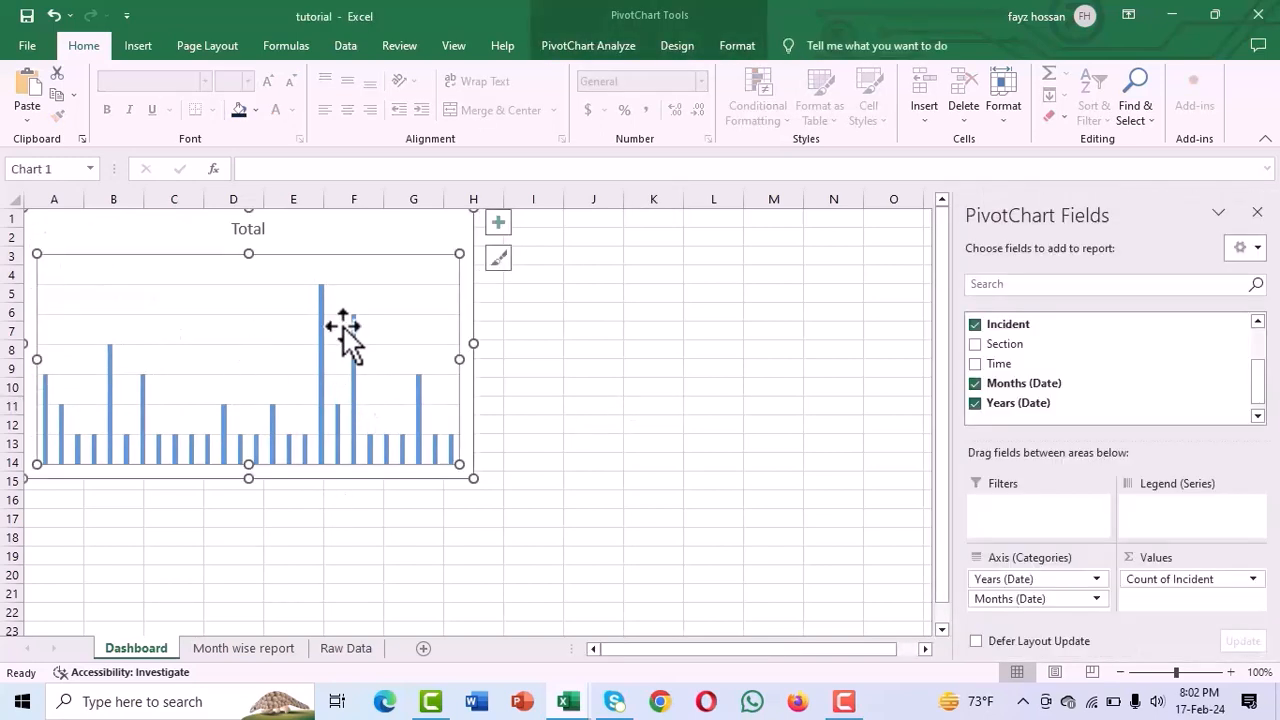
{"action": "left_click", "coordinate": [321, 372]}
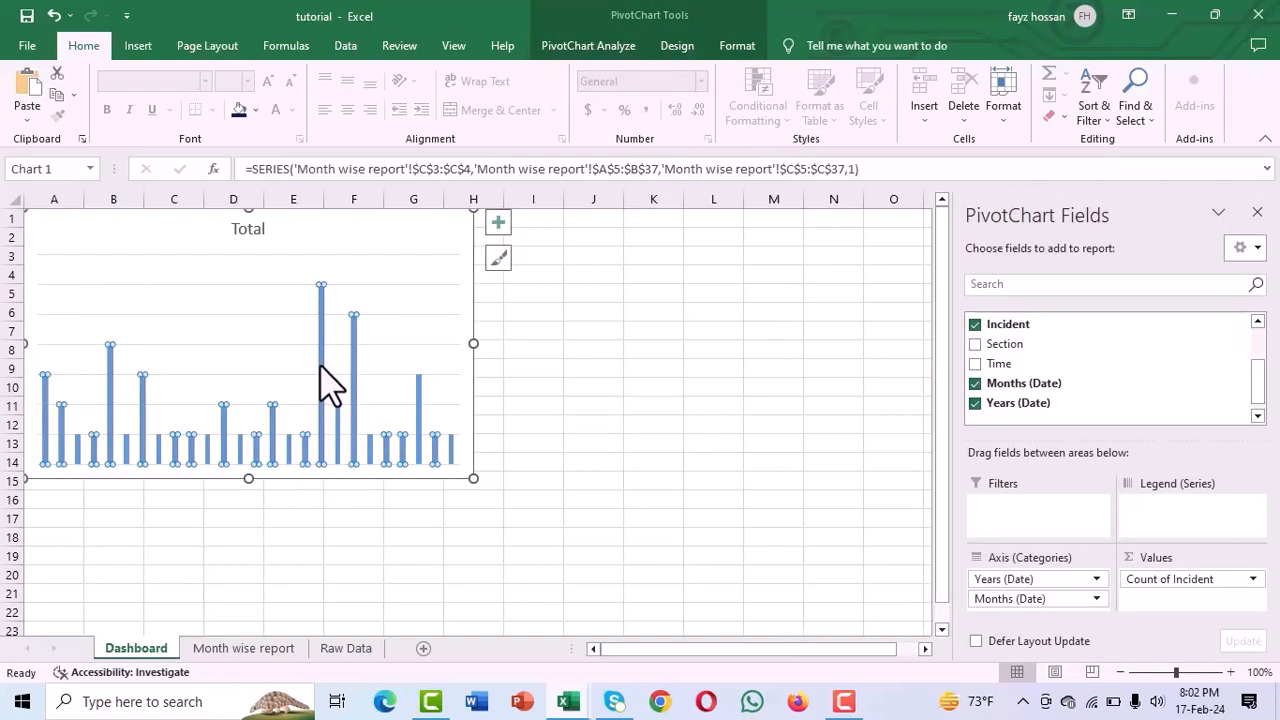
{"action": "right_click", "coordinate": [320, 365]}
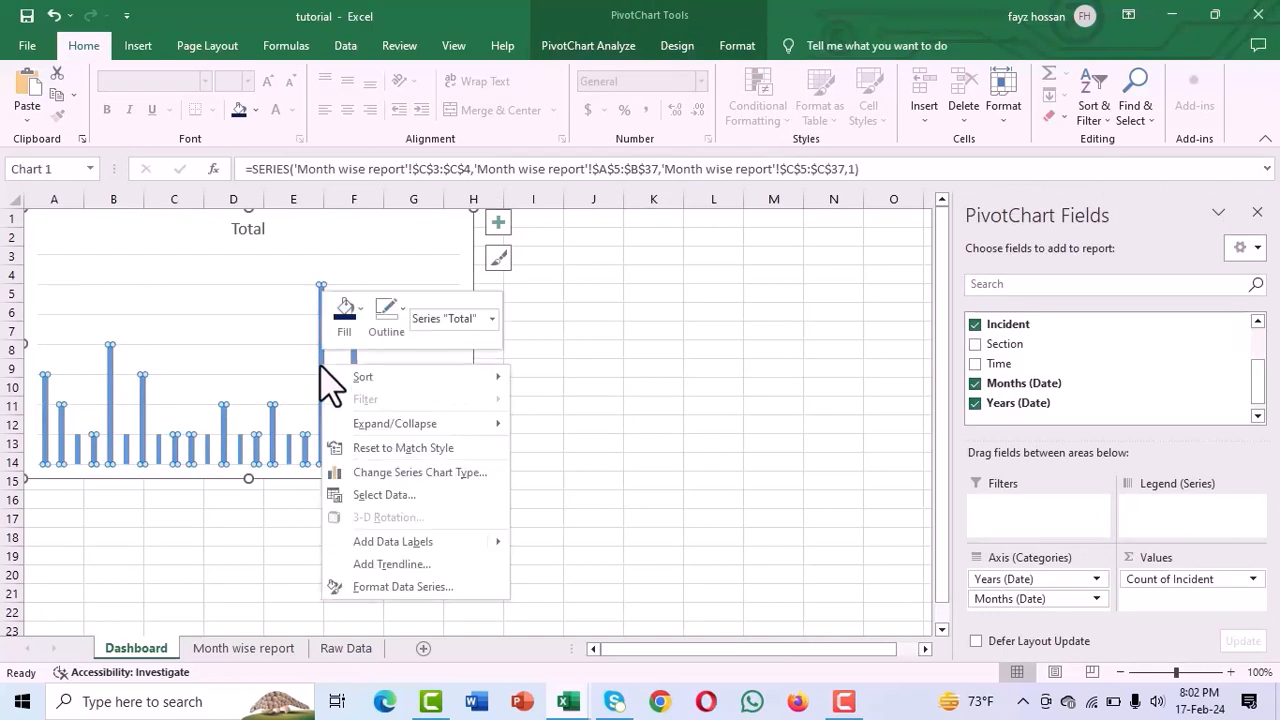
{"action": "left_click", "coordinate": [397, 541]}
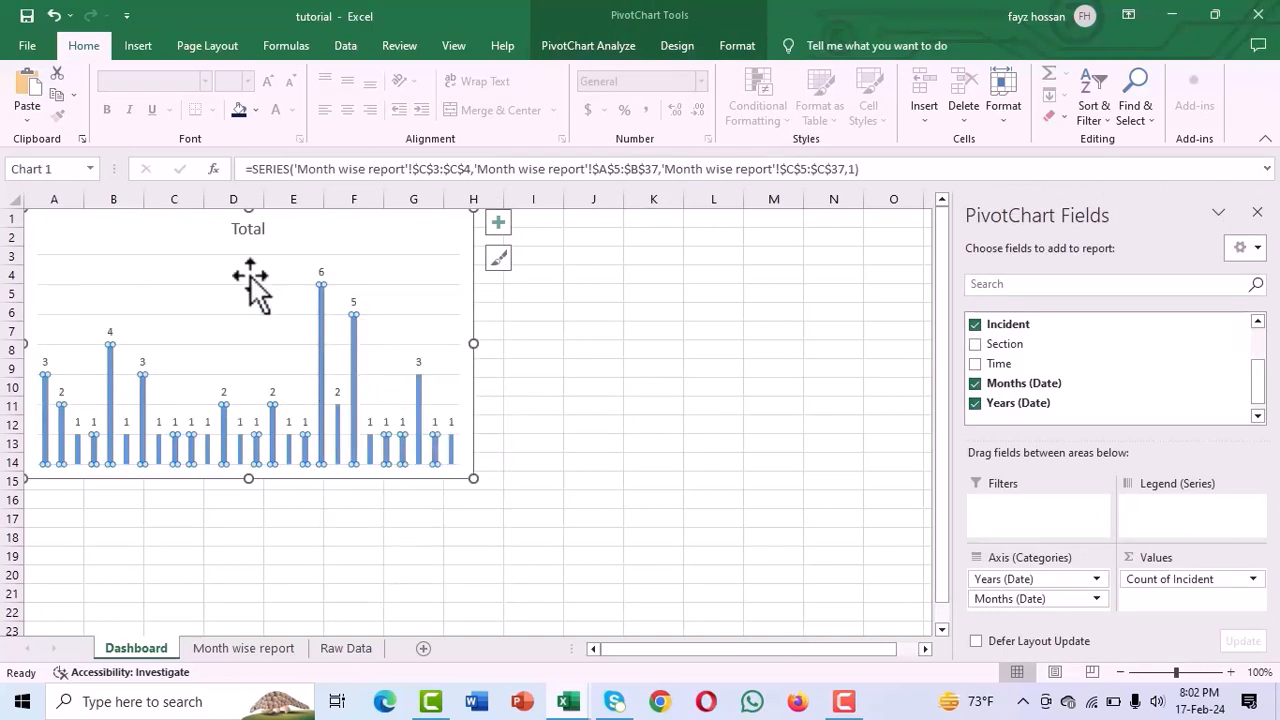
Step: Remove the horizontal gridlines from the dashboard chart's plot area
{"action": "left_click", "coordinate": [194, 234]}
{"action": "left_click", "coordinate": [262, 282]}
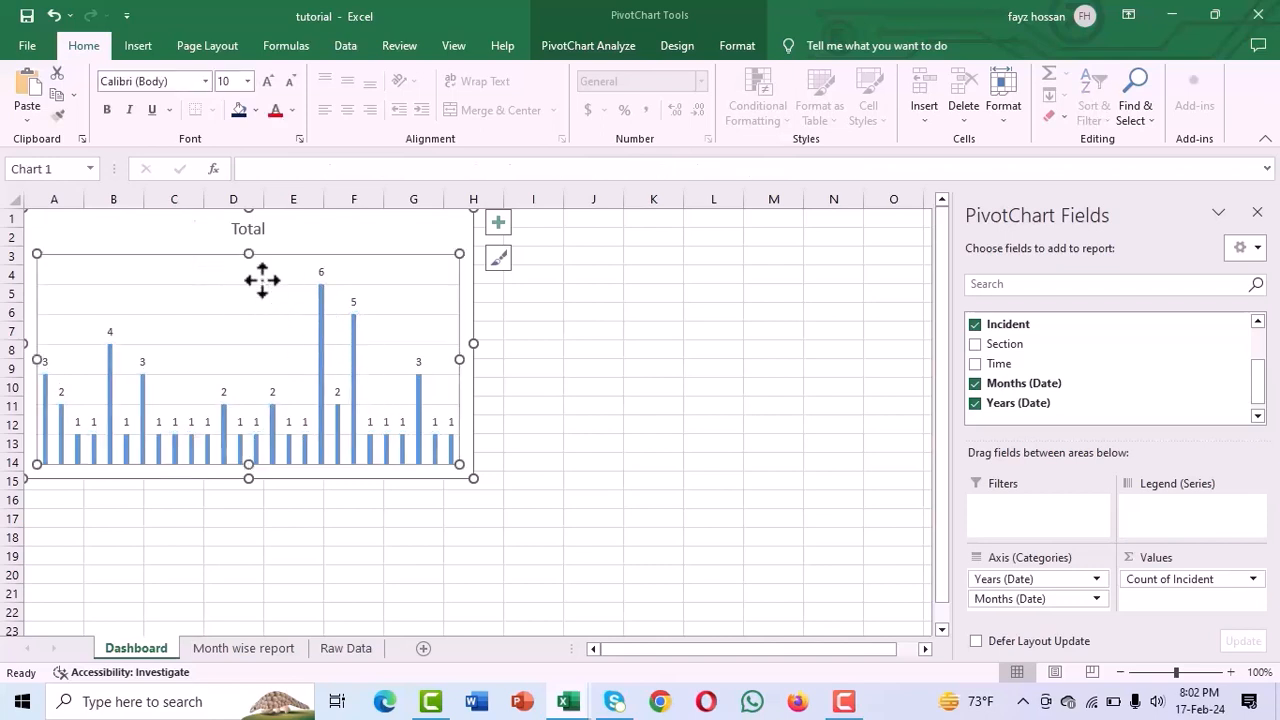
{"action": "left_click", "coordinate": [384, 285]}
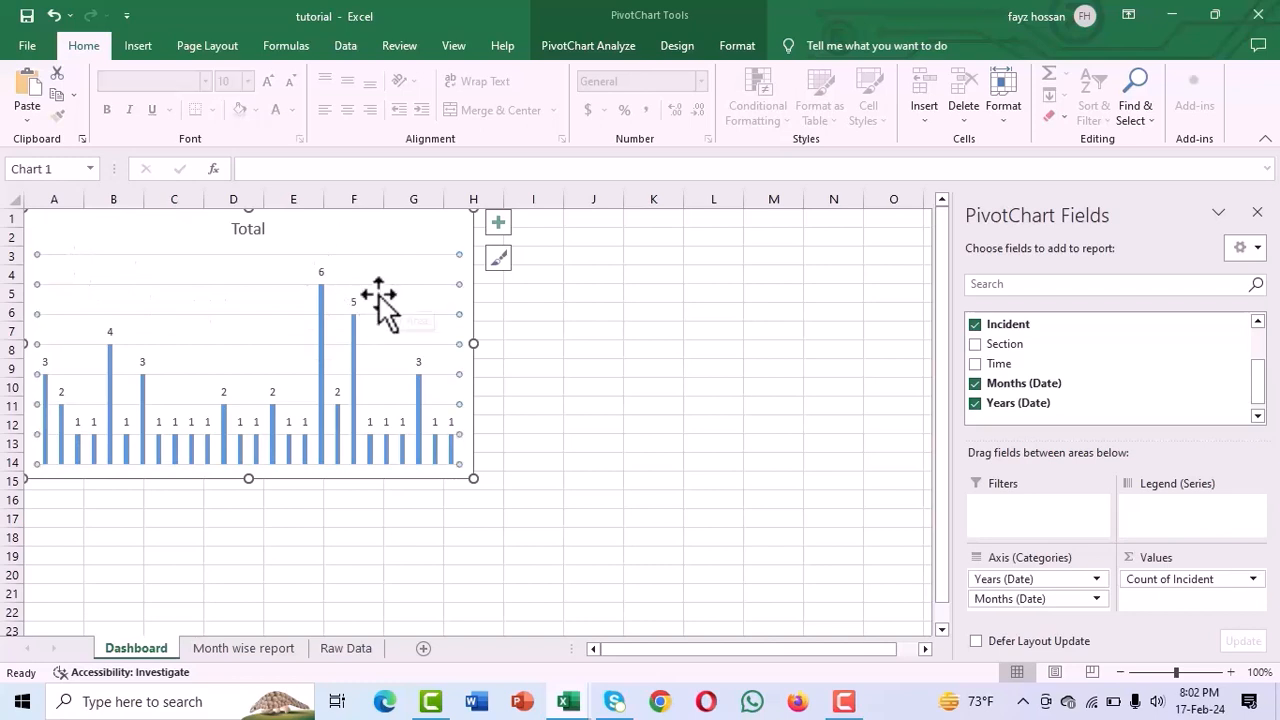
{"action": "left_click", "coordinate": [246, 308]}
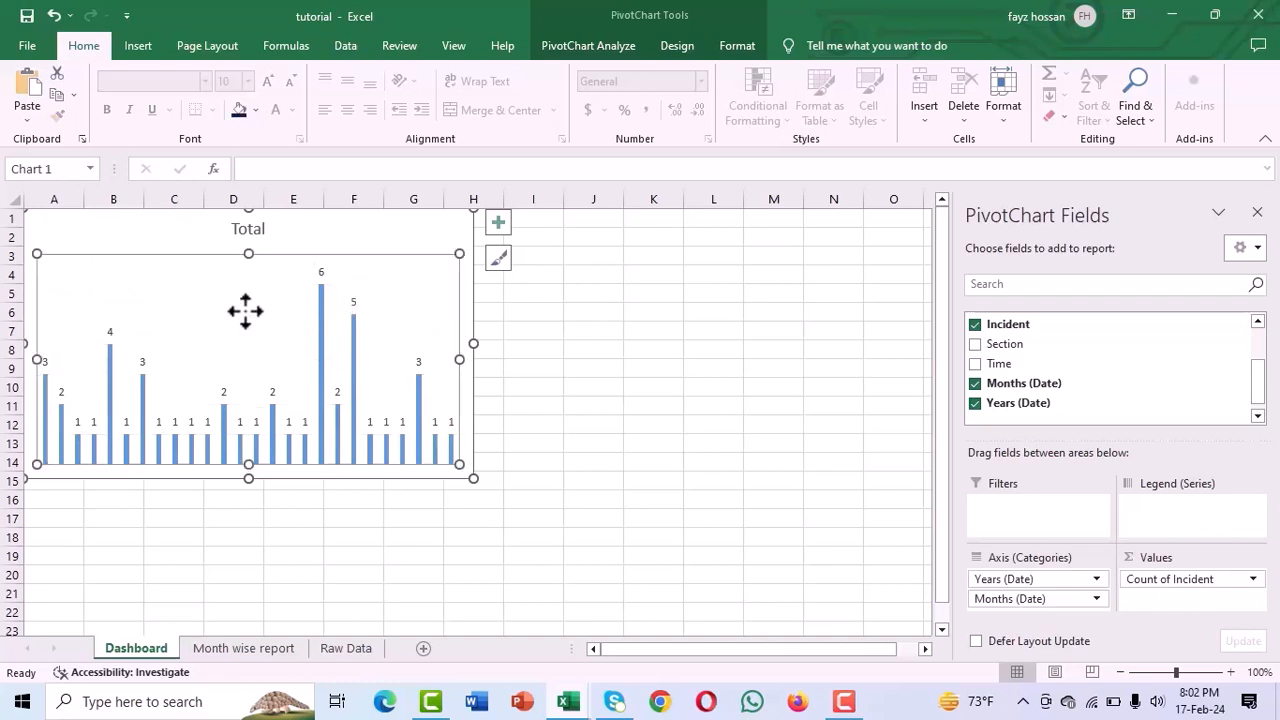
{"action": "left_click", "coordinate": [552, 310]}
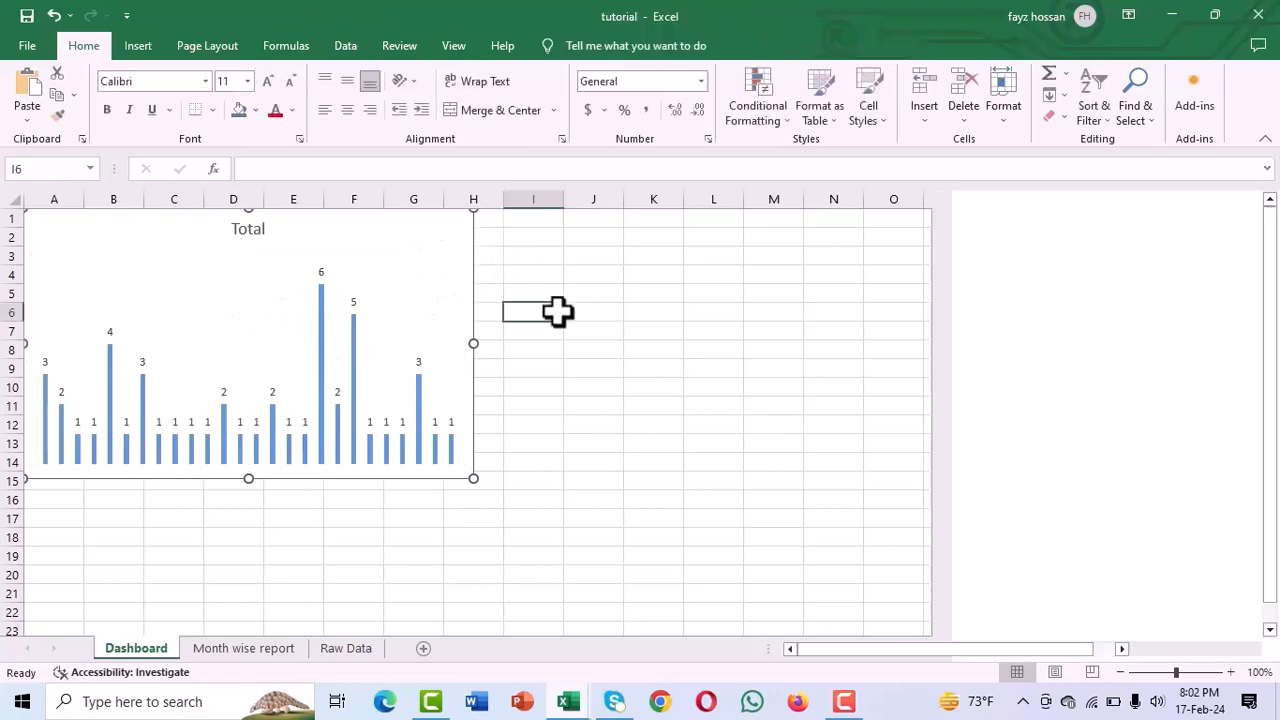
Step: Clear the Month wise and year wise entries in K8 and K9 of the Raw Data sheet's report list
{"action": "left_click", "coordinate": [338, 656]}
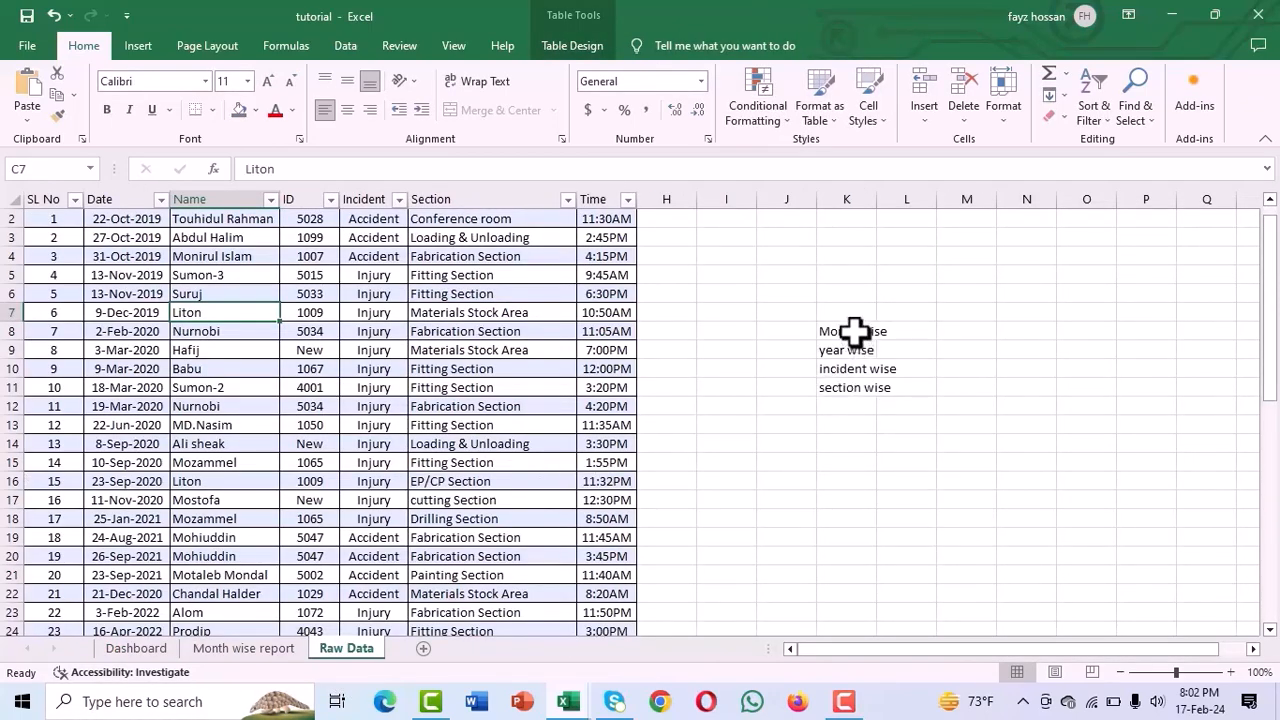
{"action": "left_click", "coordinate": [853, 331]}
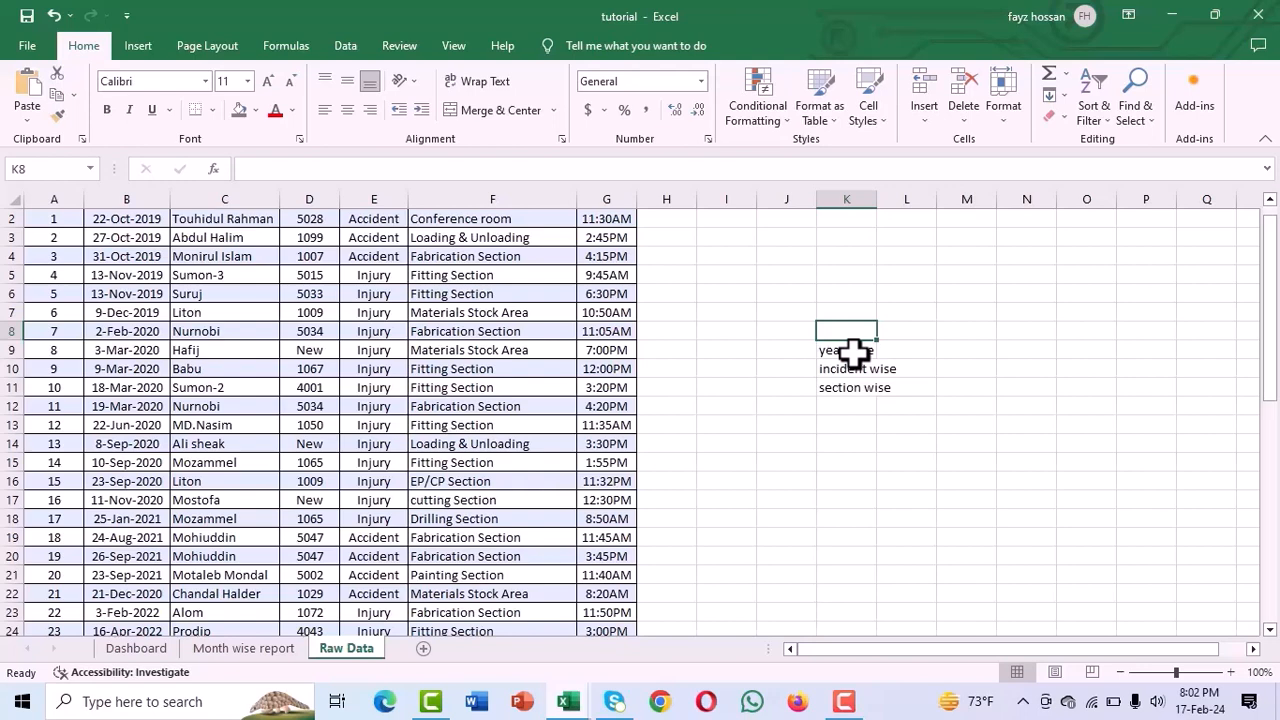
{"action": "left_click", "coordinate": [853, 351]}
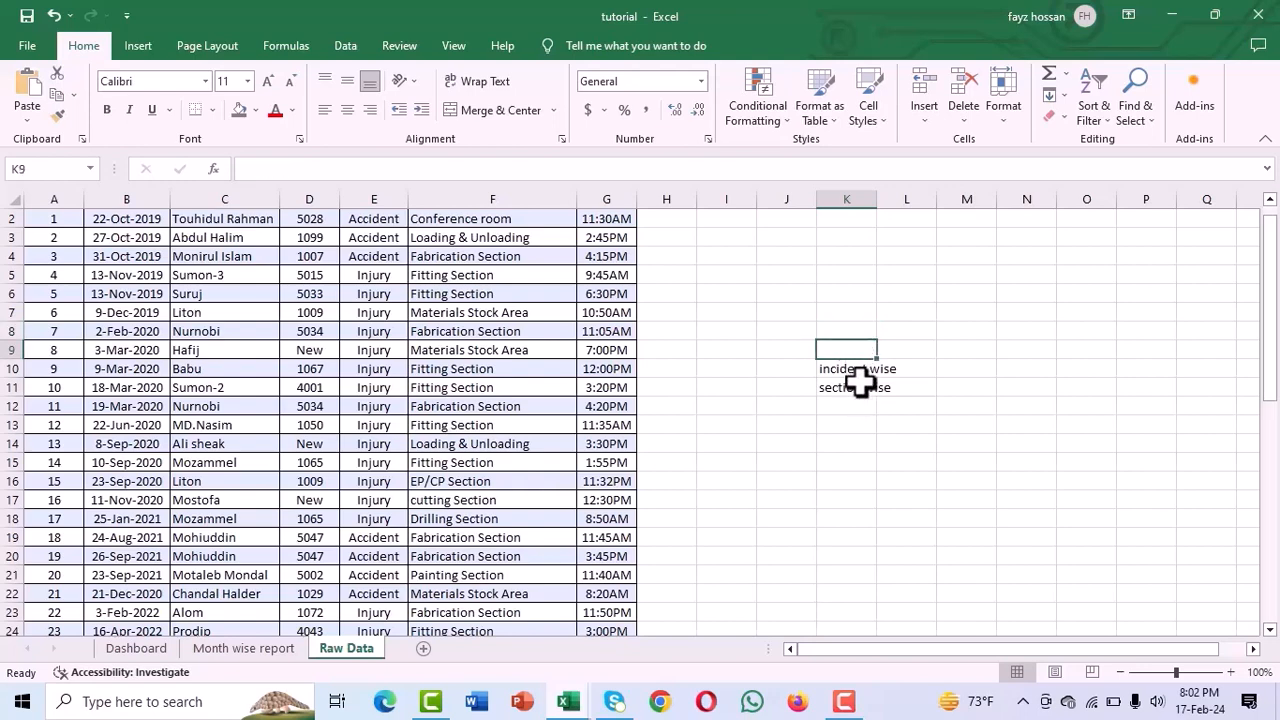
{"action": "left_click", "coordinate": [853, 370]}
Step: Create another PivotTable from Table1 of the raw data on a new worksheet
{"action": "left_click", "coordinate": [183, 447]}
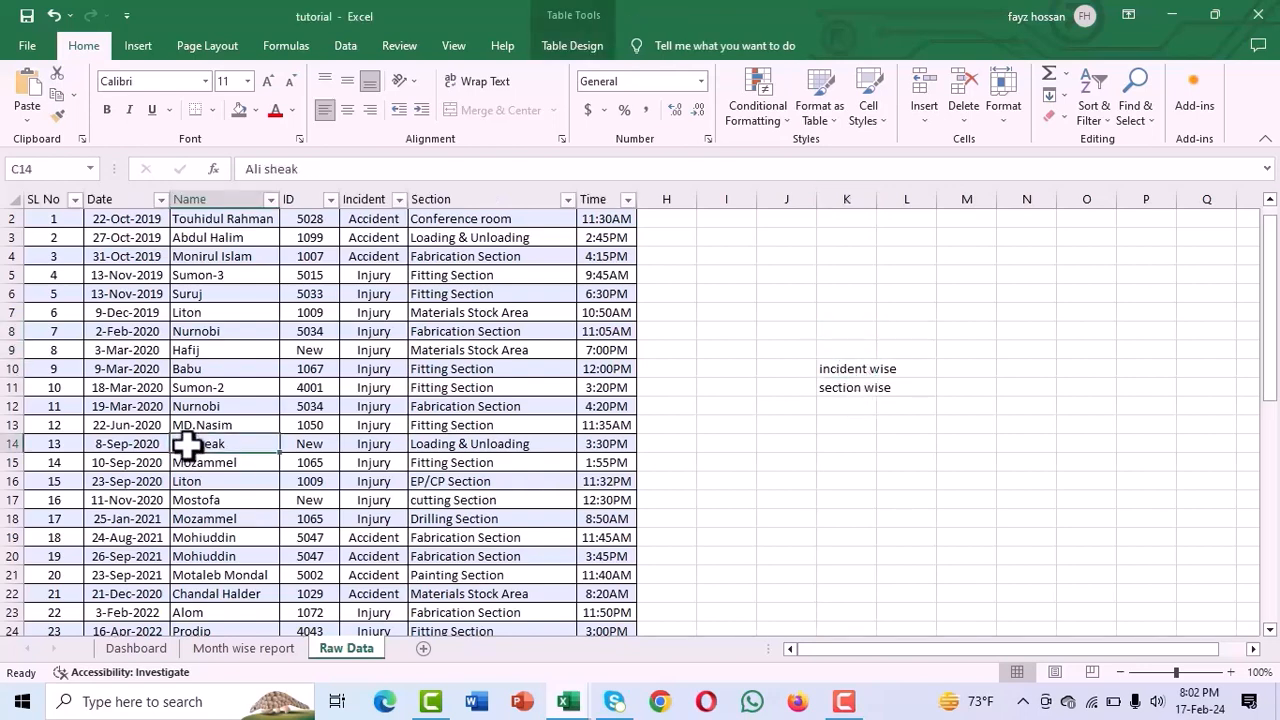
{"action": "left_click", "coordinate": [140, 47]}
{"action": "left_click", "coordinate": [40, 103]}
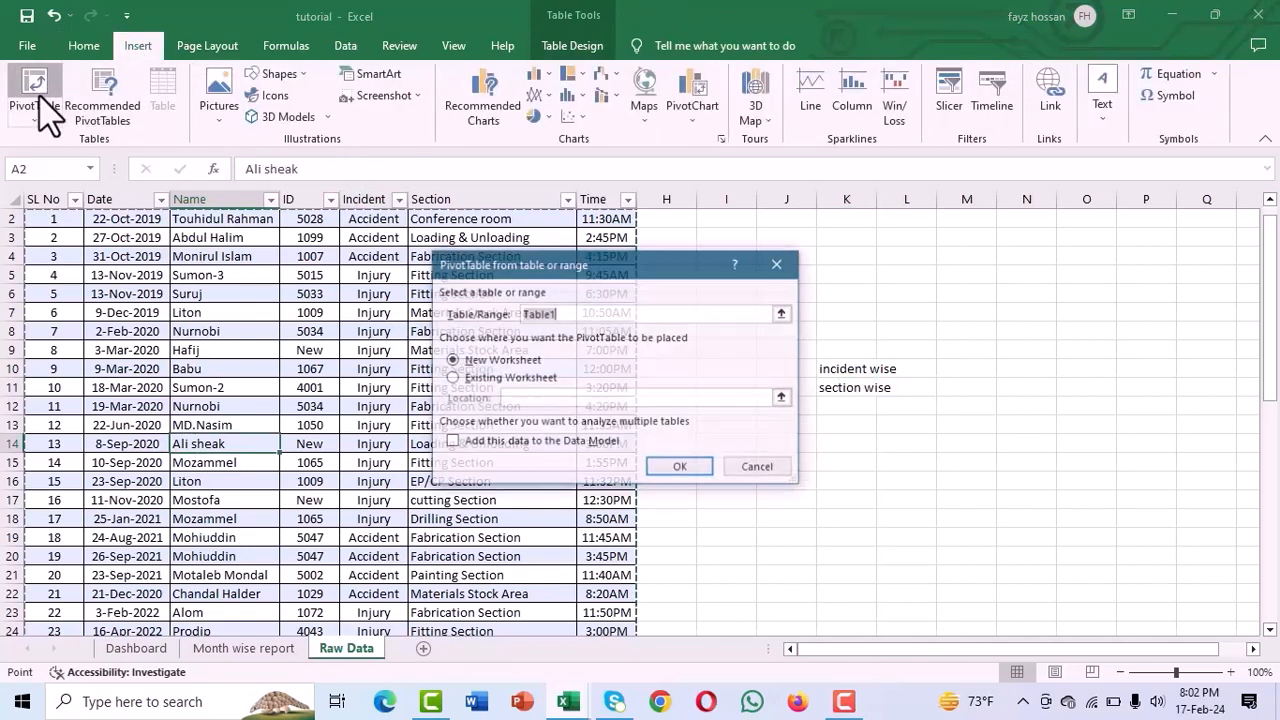
{"action": "left_click", "coordinate": [694, 471]}
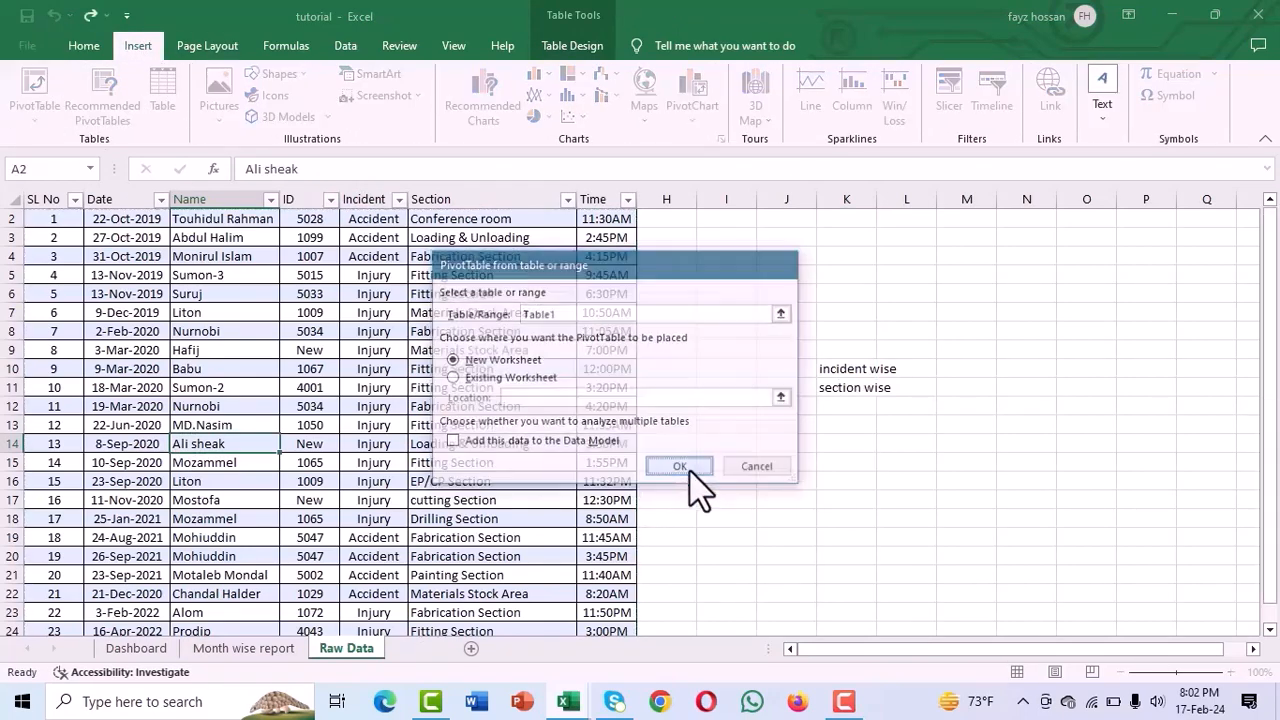
Step: Switch the new PivotTable to the classic layout and set Incident as the row field and the count of Incident as values
{"action": "right_click", "coordinate": [60, 362]}
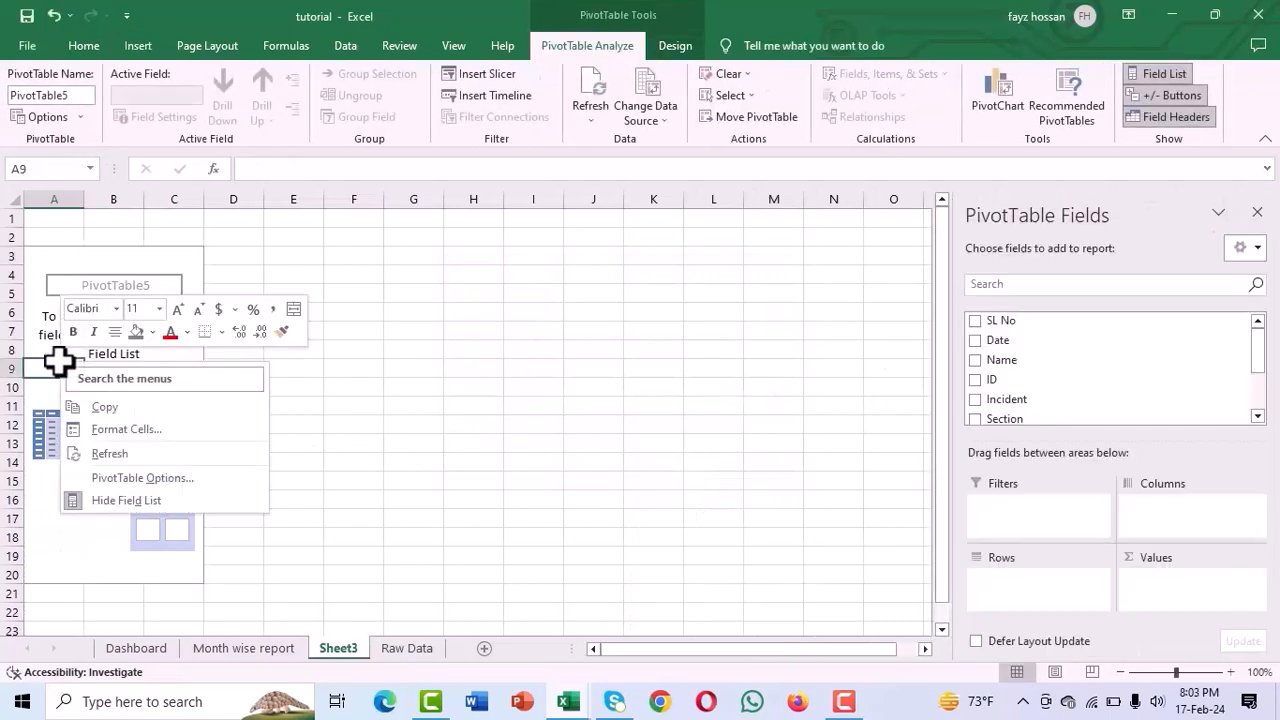
{"action": "left_click", "coordinate": [133, 477]}
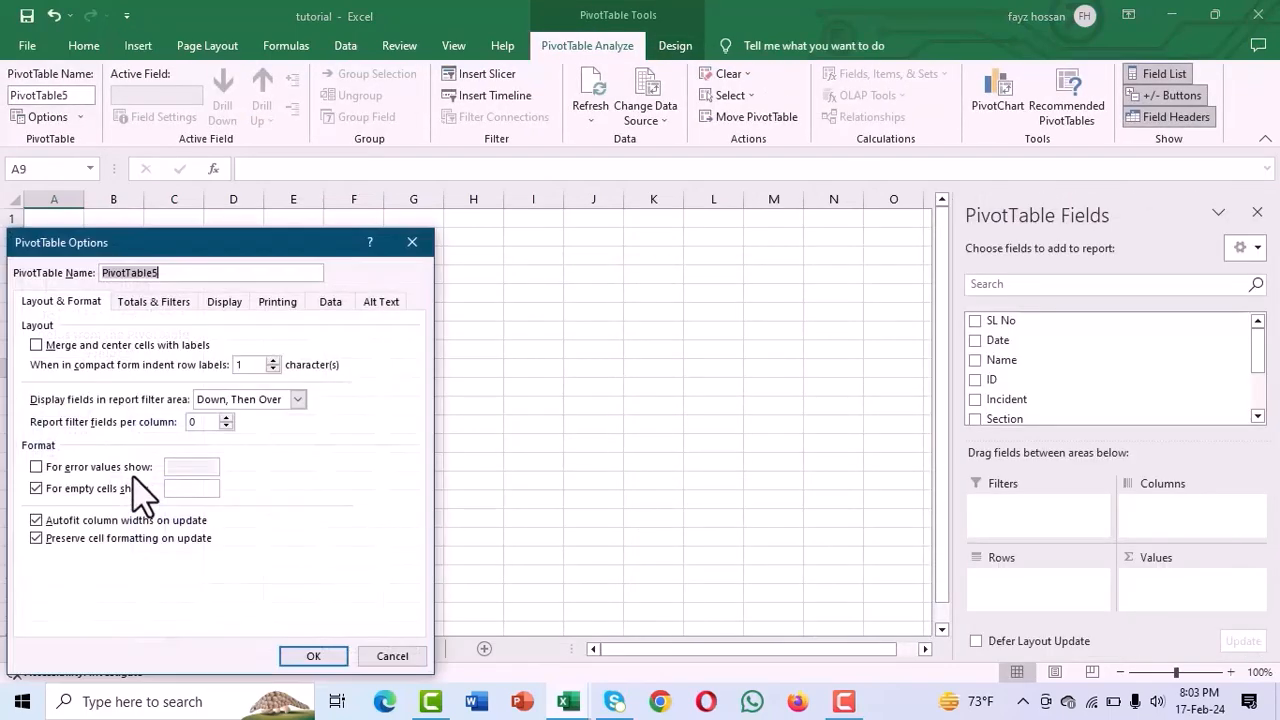
{"action": "left_click", "coordinate": [225, 302]}
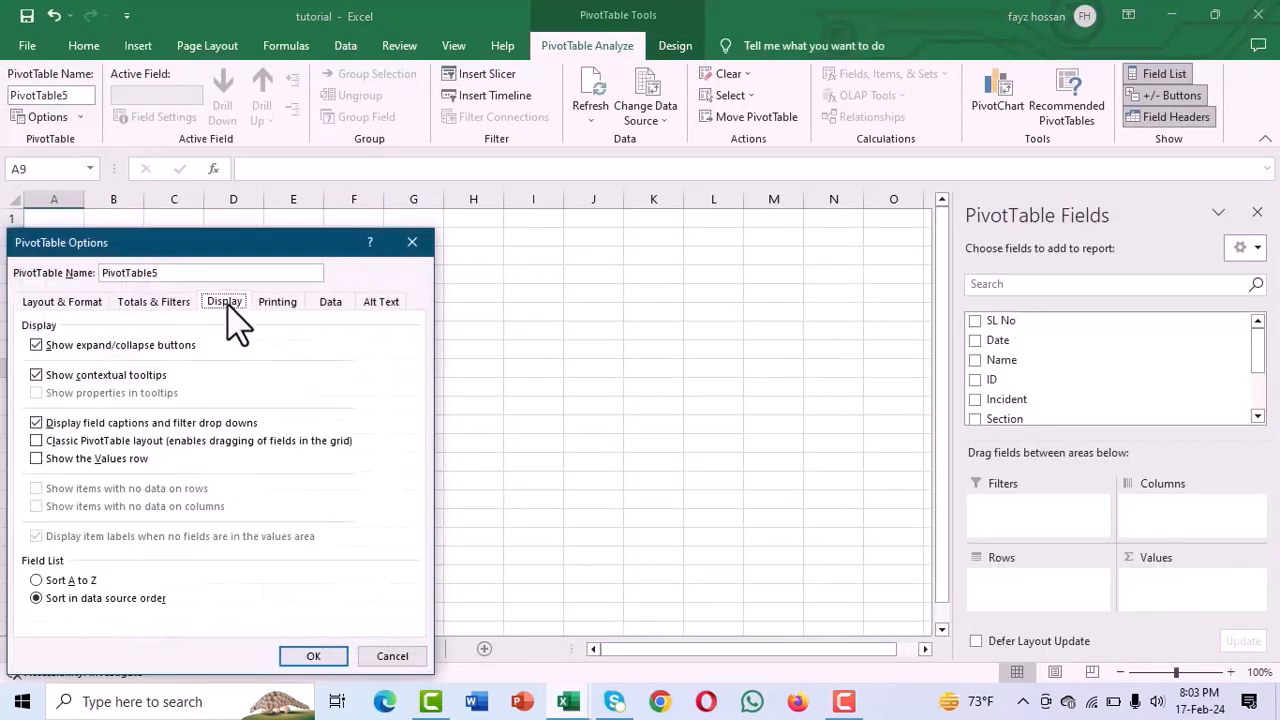
{"action": "left_click", "coordinate": [37, 441]}
{"action": "left_click", "coordinate": [316, 654]}
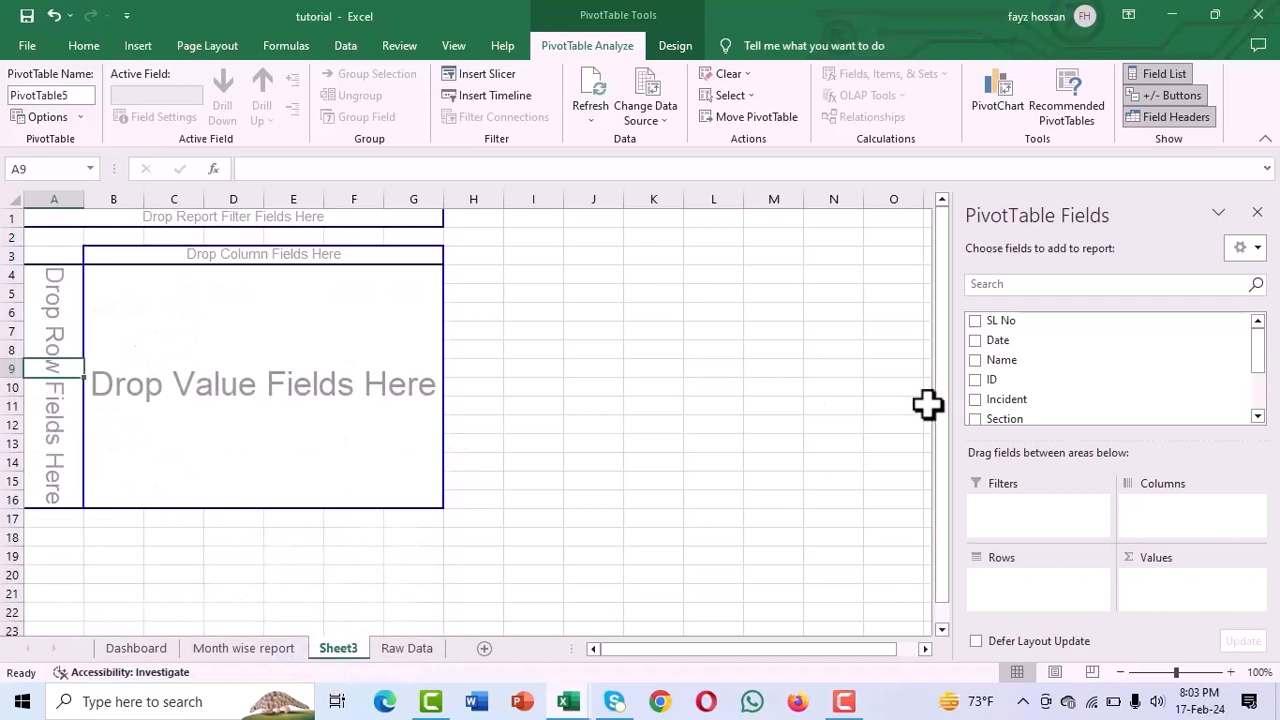
{"action": "left_click", "coordinate": [976, 400]}
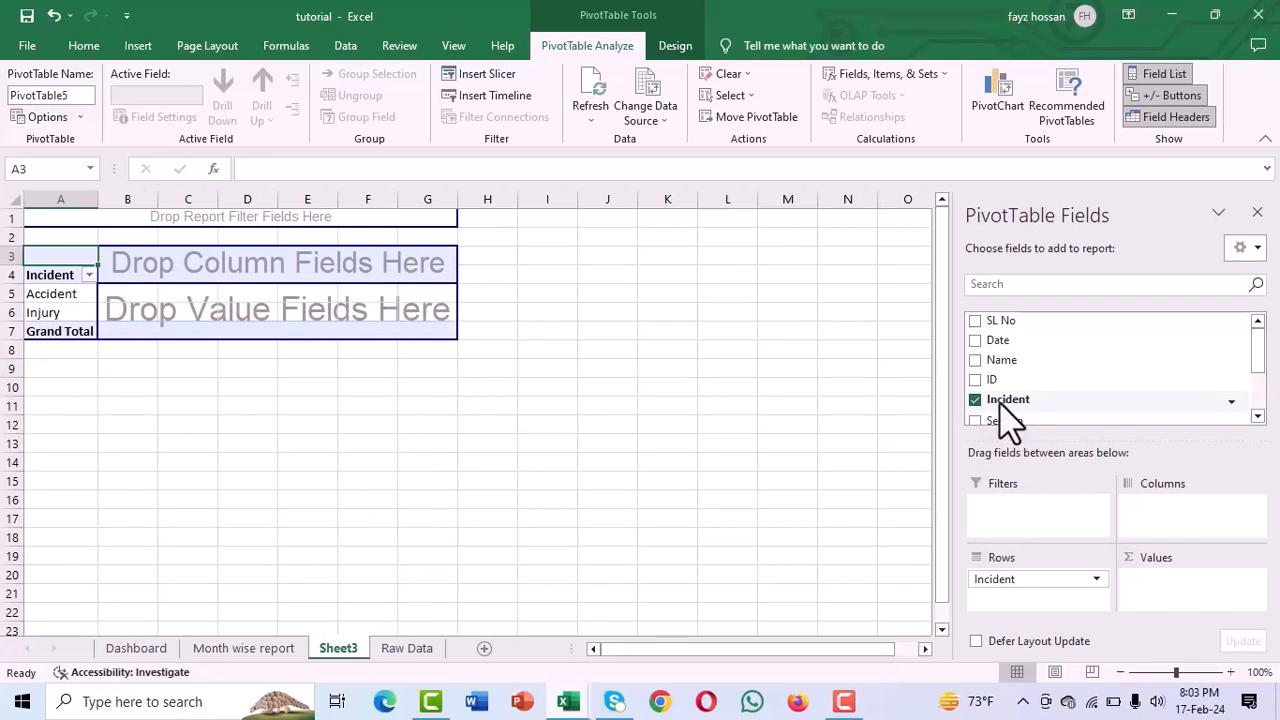
{"action": "left_click_drag", "start_coordinate": [1003, 402], "coordinate": [1154, 580]}
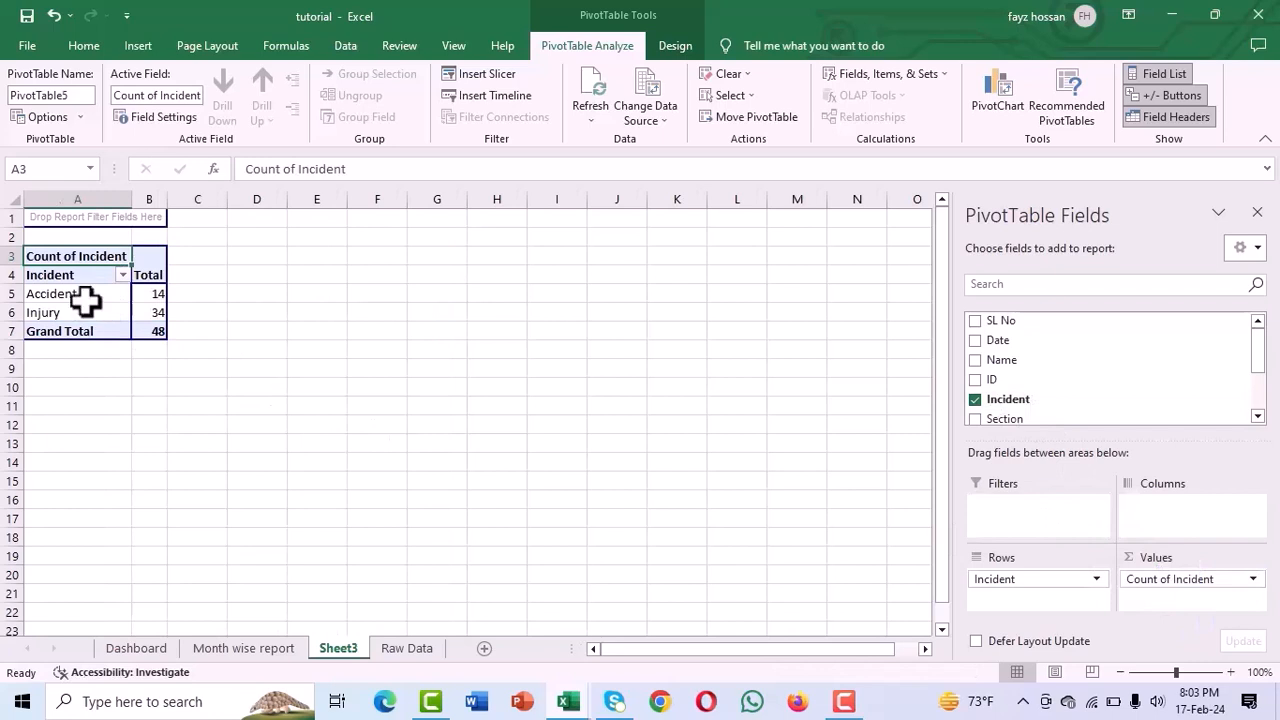
Step: Rename the new PivotTable worksheet as Incident wise
{"action": "right_click", "coordinate": [345, 655]}
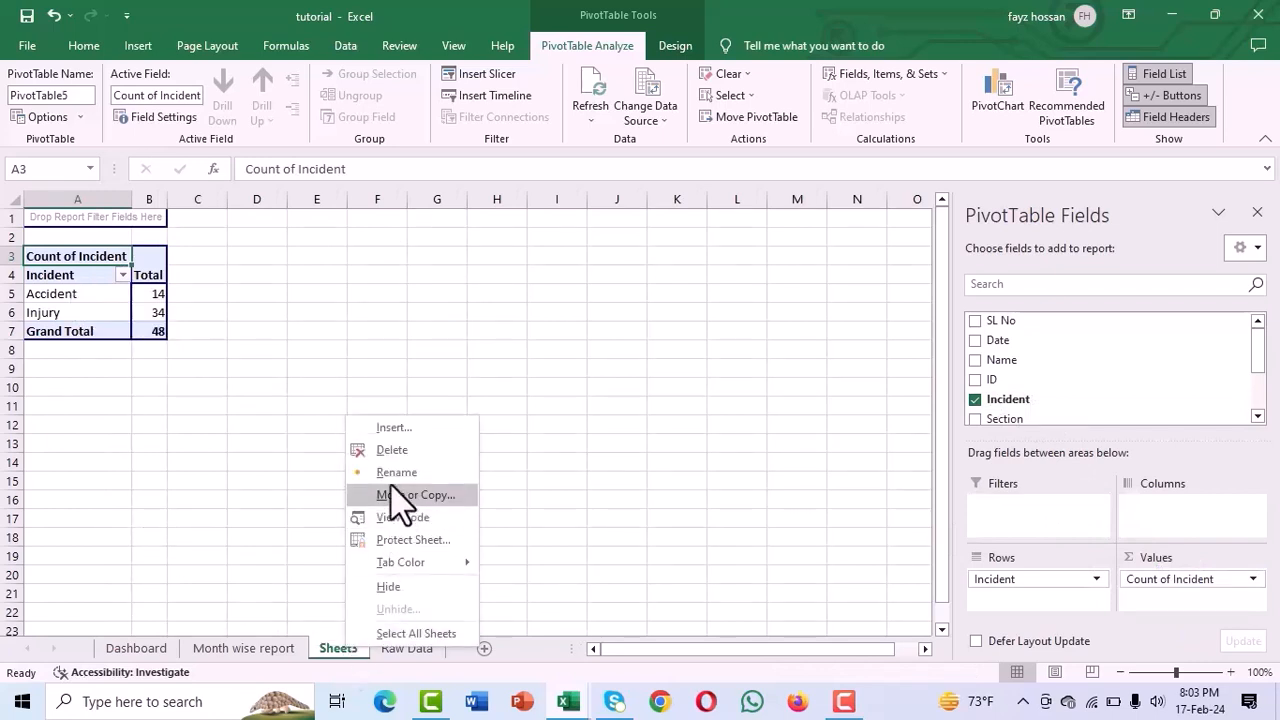
{"action": "left_click", "coordinate": [395, 497]}
{"action": "key", "text": "BackSpace"}
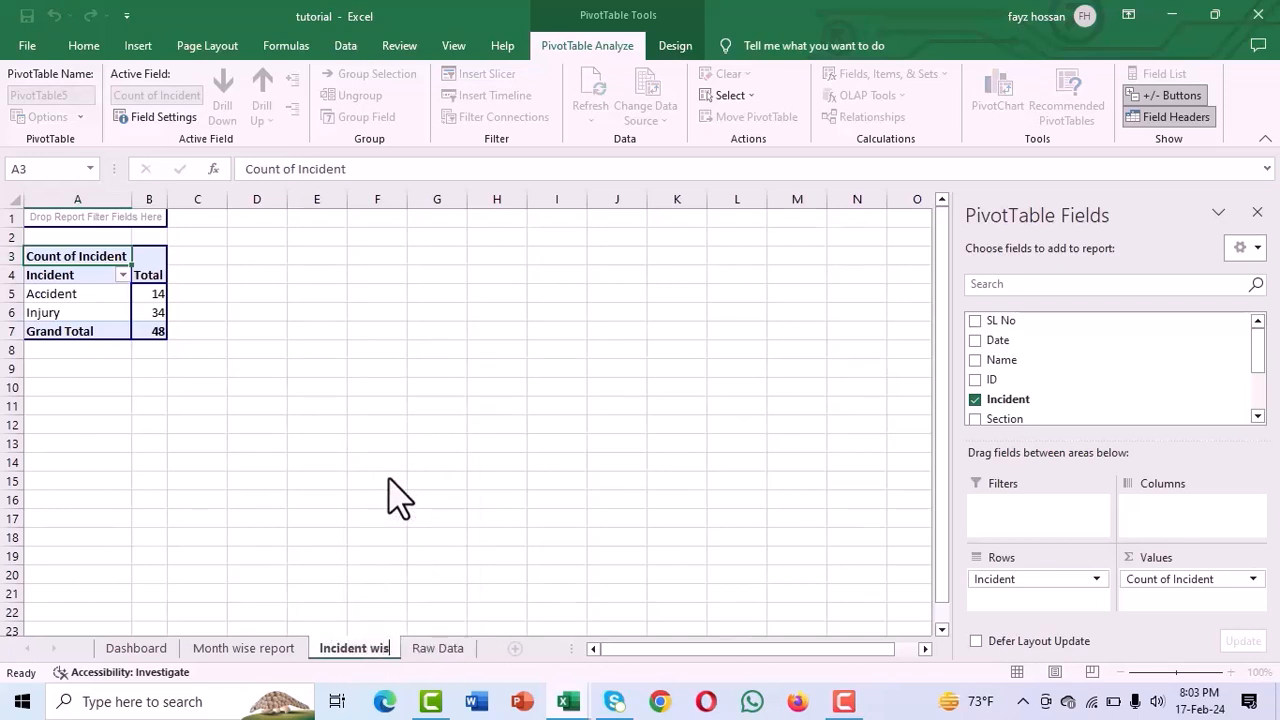
{"action": "left_click", "coordinate": [389, 477]}
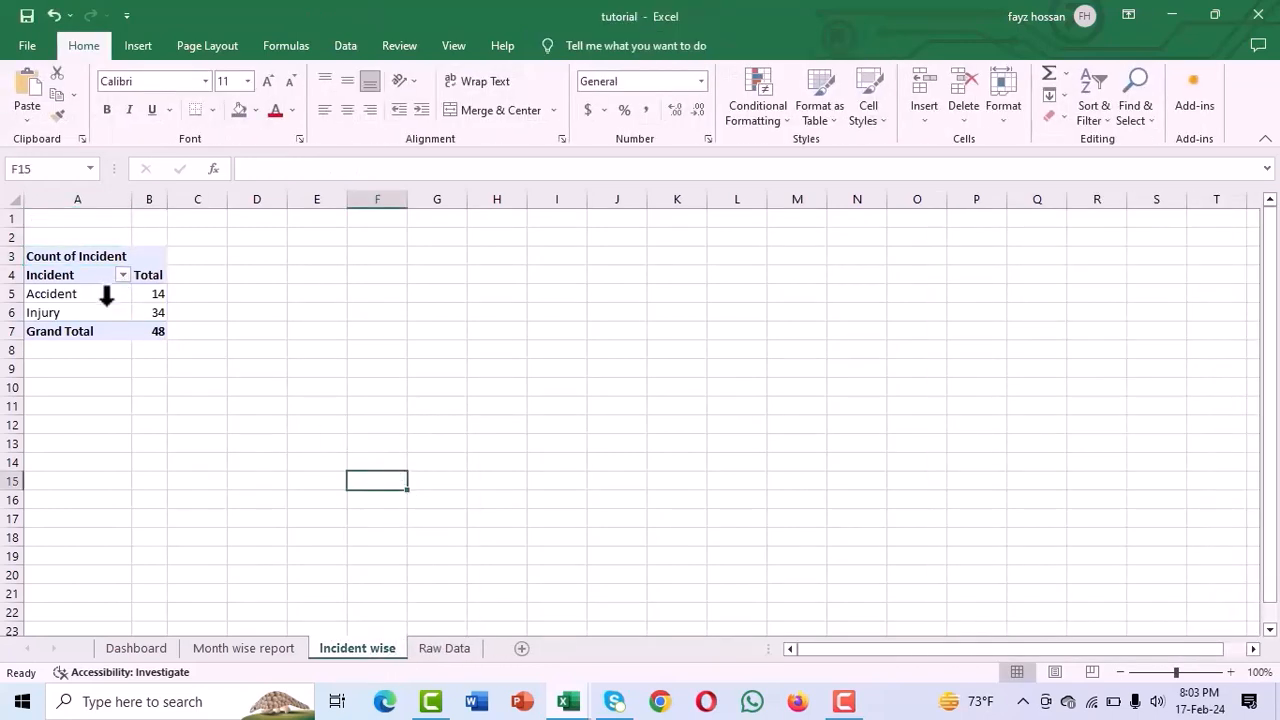
Step: Insert a 3-D Pie PivotChart from the incident PivotTable and move it up beside the table
{"action": "left_click", "coordinate": [105, 291]}
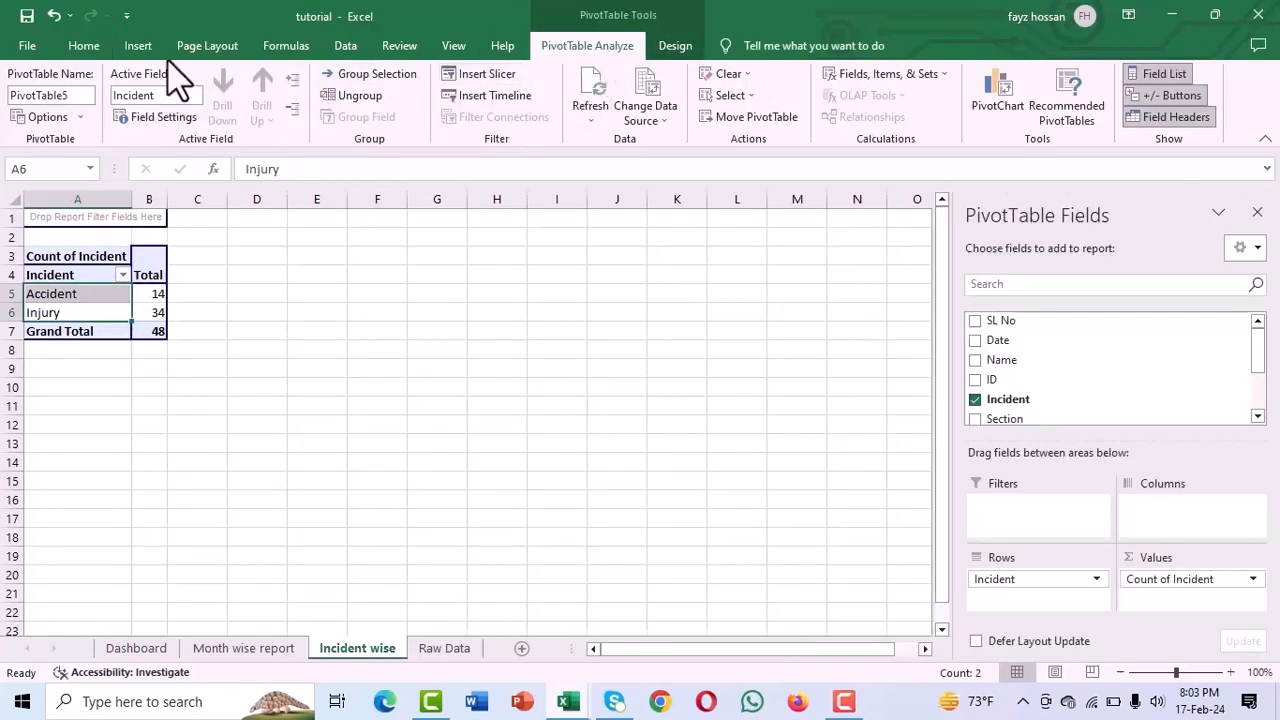
{"action": "left_click", "coordinate": [138, 46]}
{"action": "left_click", "coordinate": [700, 112]}
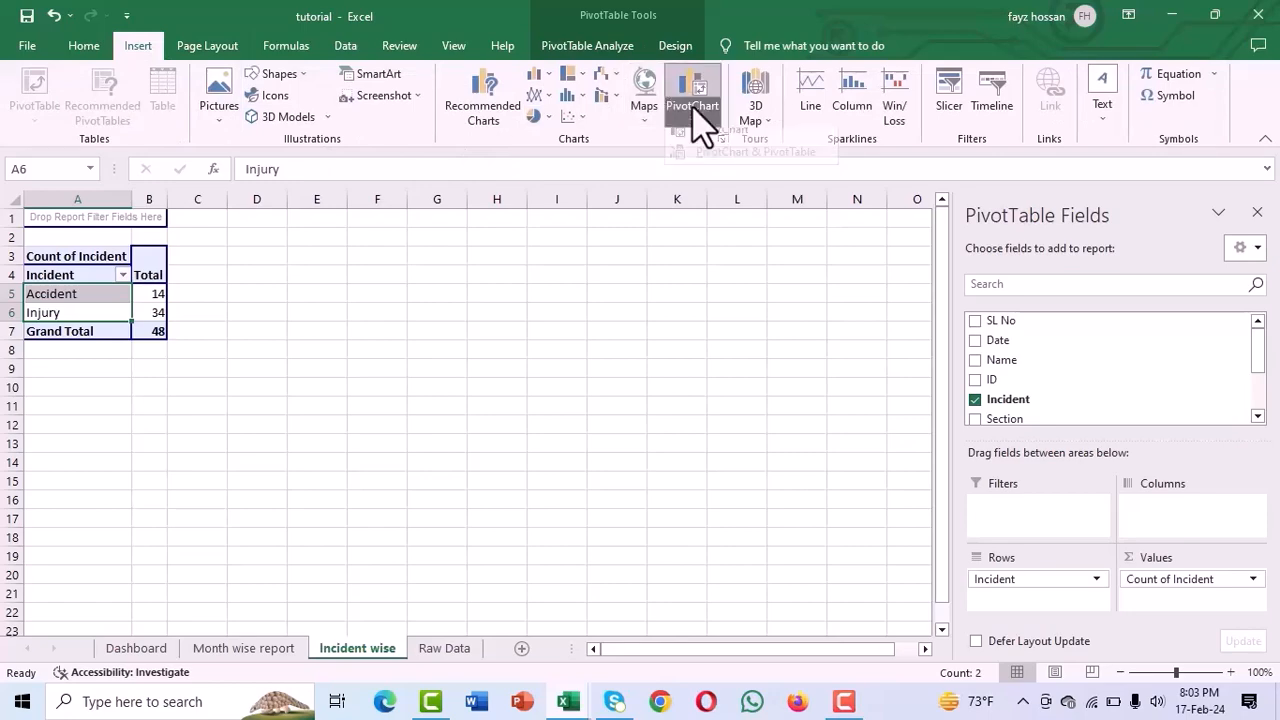
{"action": "left_click", "coordinate": [718, 136]}
{"action": "mouse_move", "coordinate": [555, 275]}
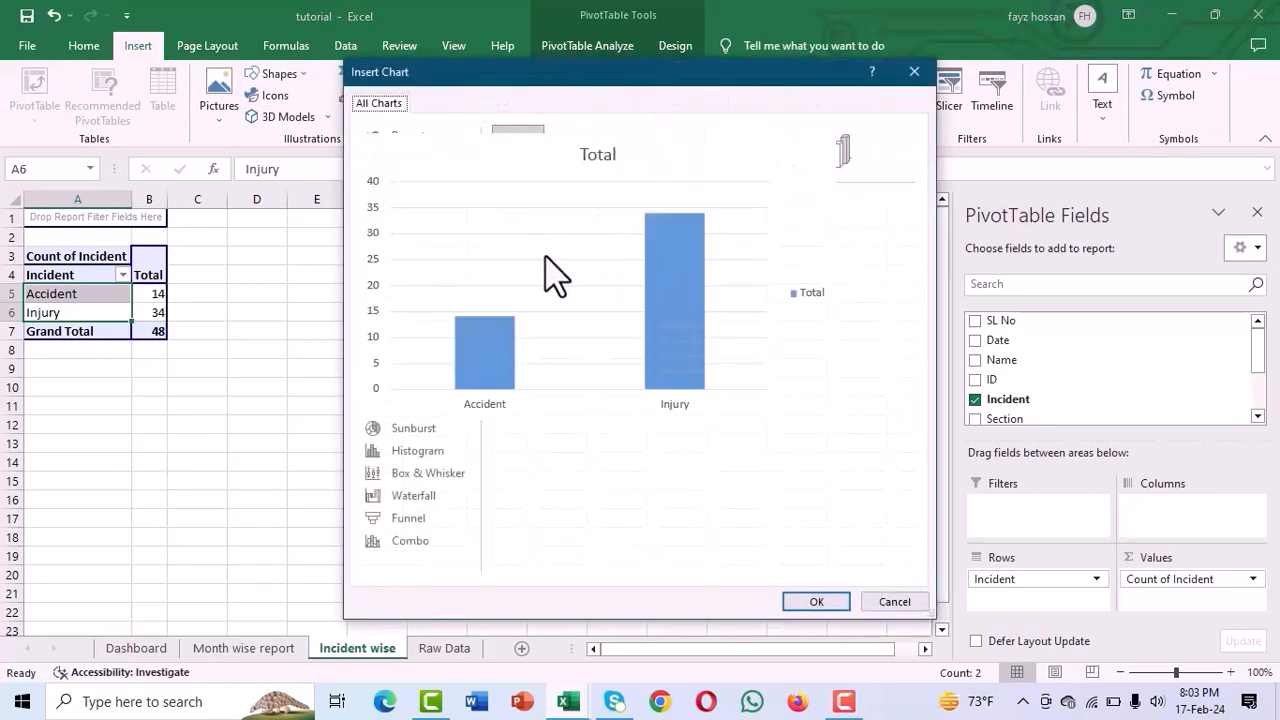
{"action": "left_click", "coordinate": [412, 227]}
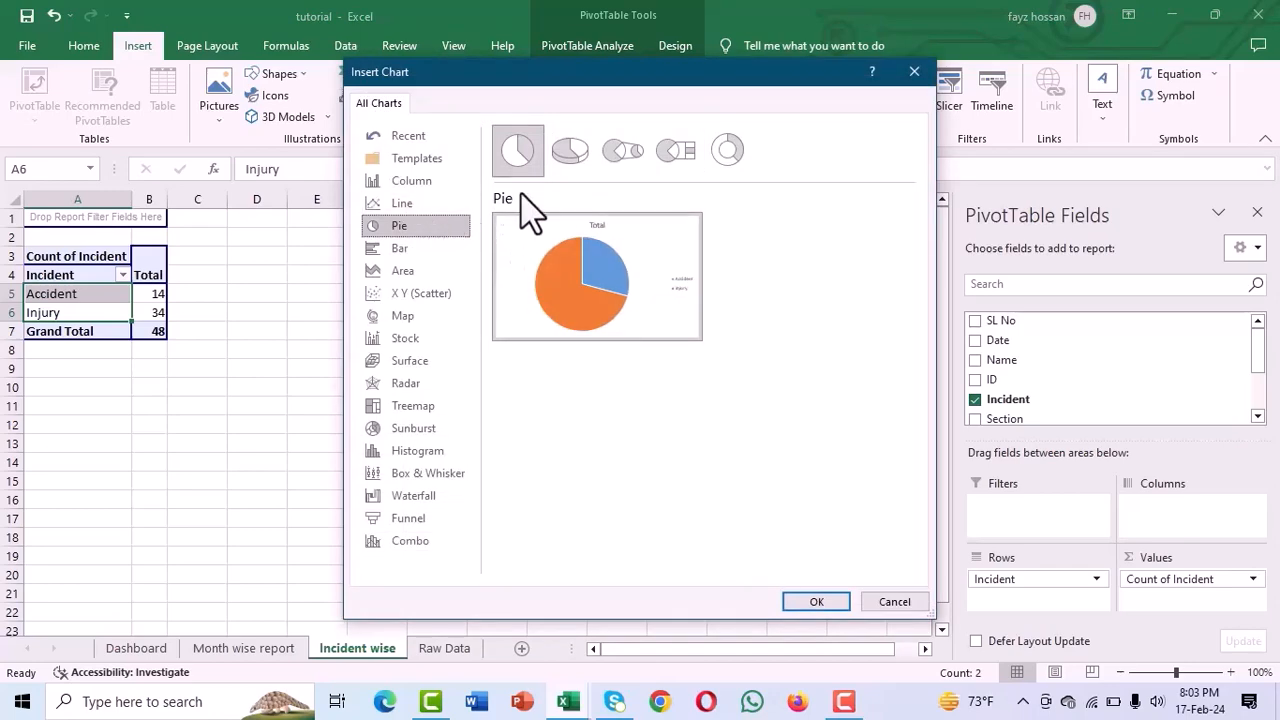
{"action": "left_click", "coordinate": [571, 152]}
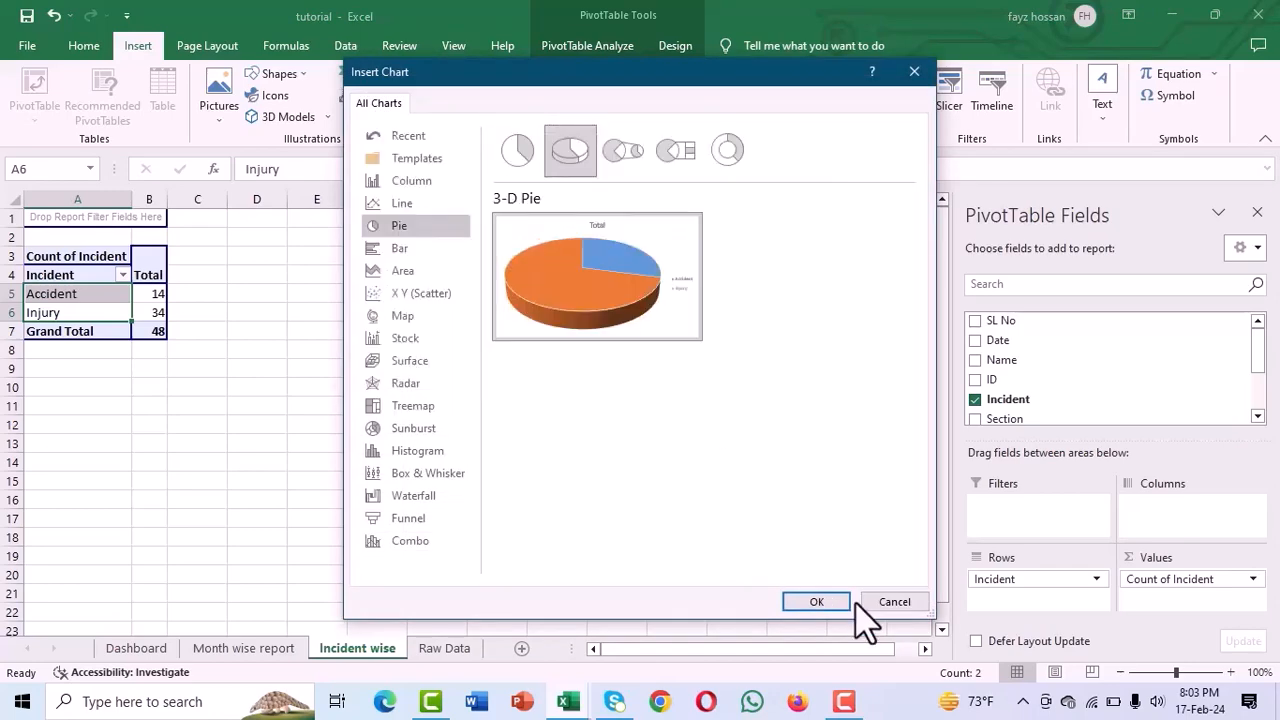
{"action": "left_click", "coordinate": [821, 603]}
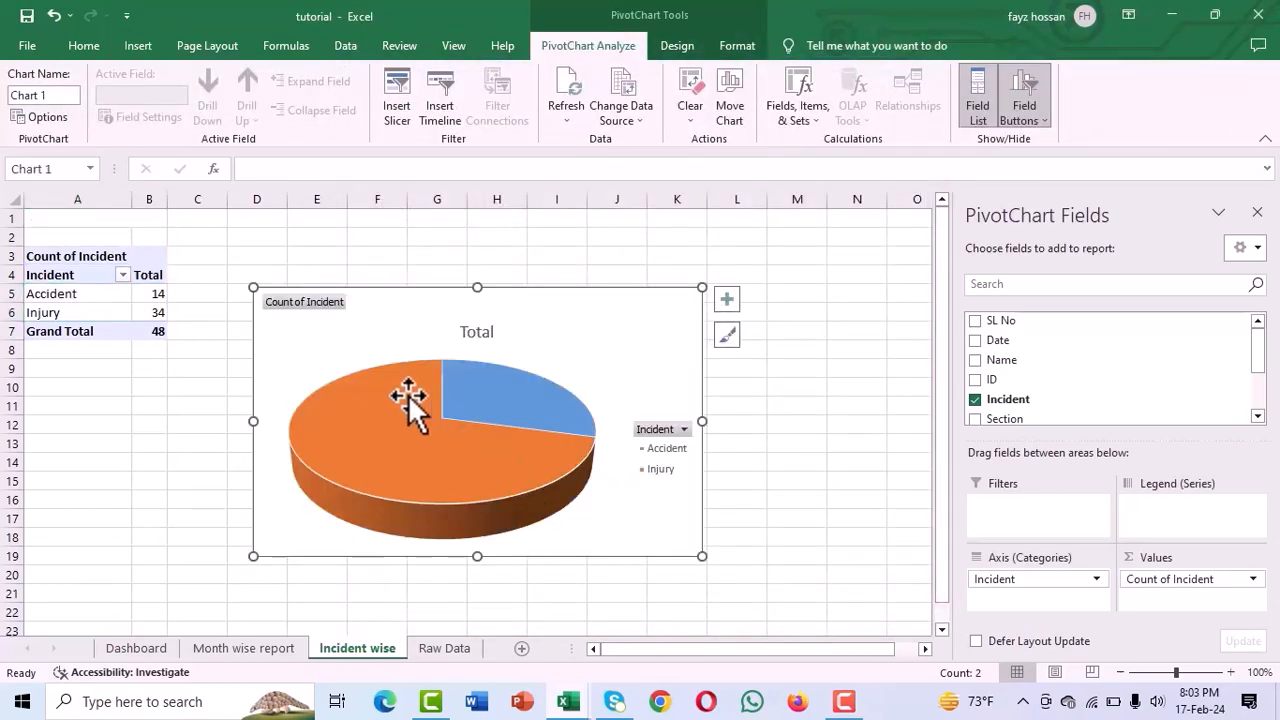
{"action": "left_click_drag", "start_coordinate": [407, 331], "coordinate": [427, 273]}
{"action": "left_click", "coordinate": [444, 407]}
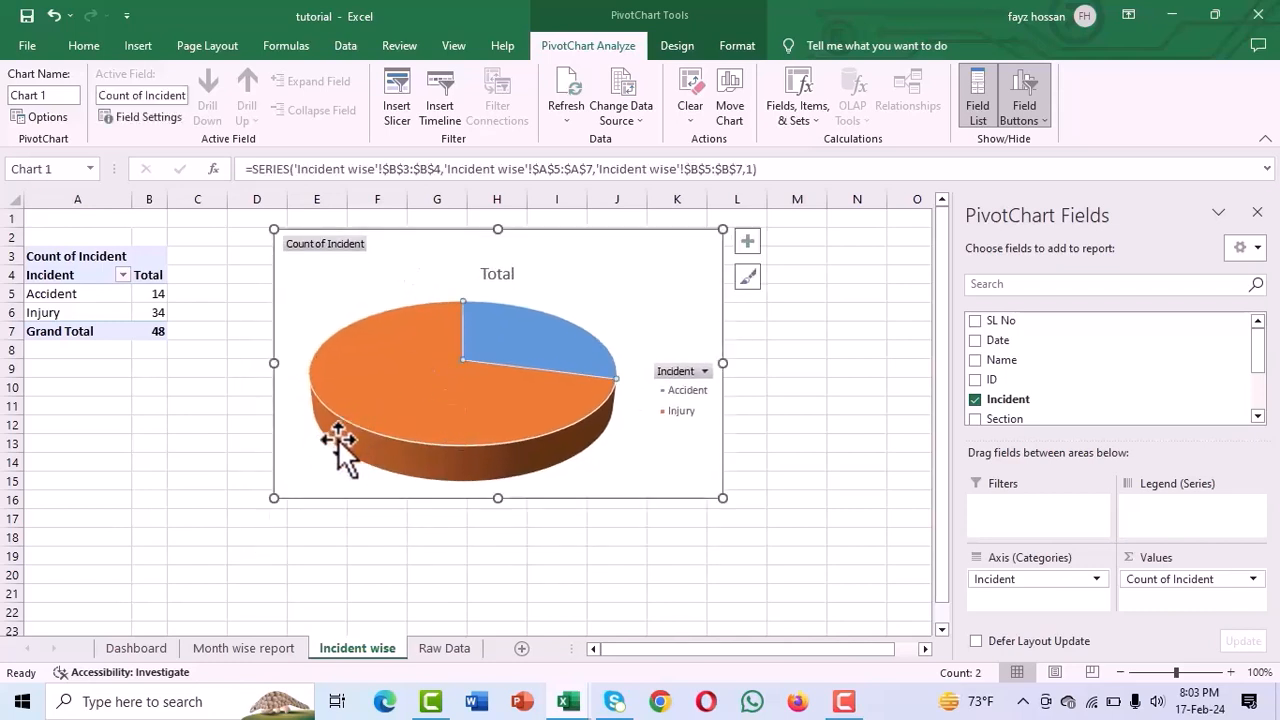
{"action": "left_click", "coordinate": [466, 431]}
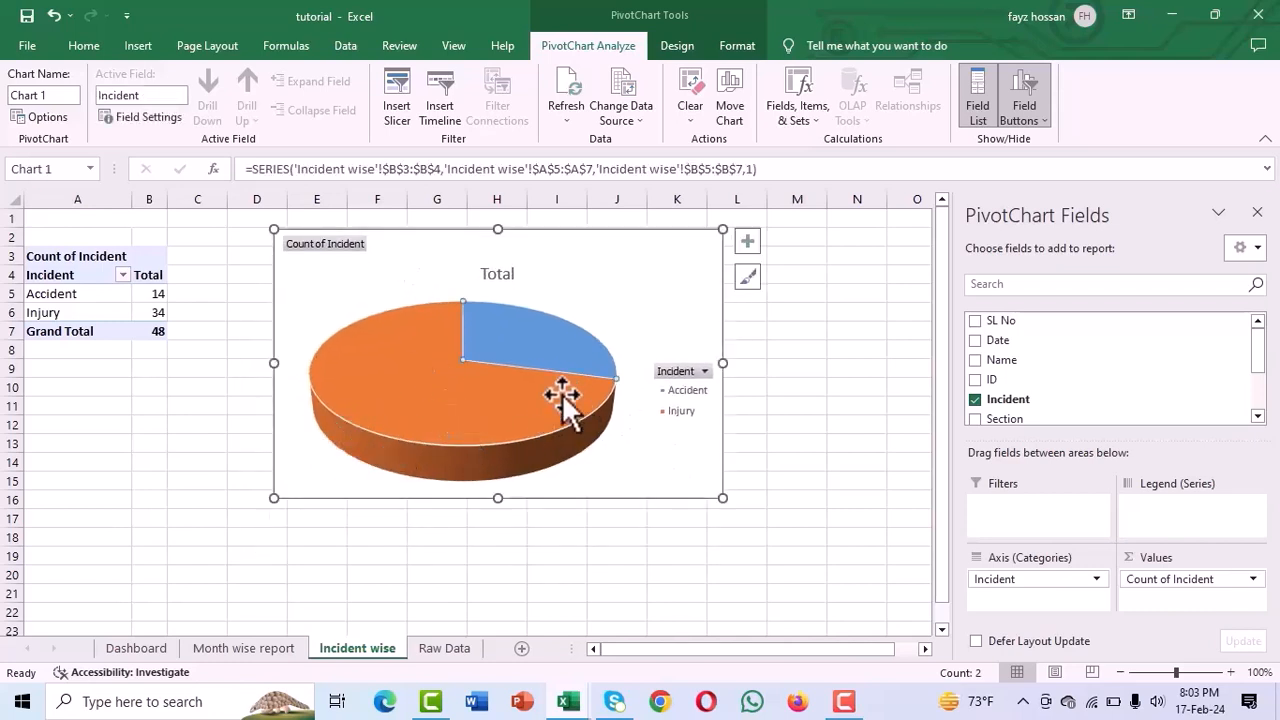
{"action": "left_click", "coordinate": [580, 295]}
{"action": "left_click", "coordinate": [455, 398]}
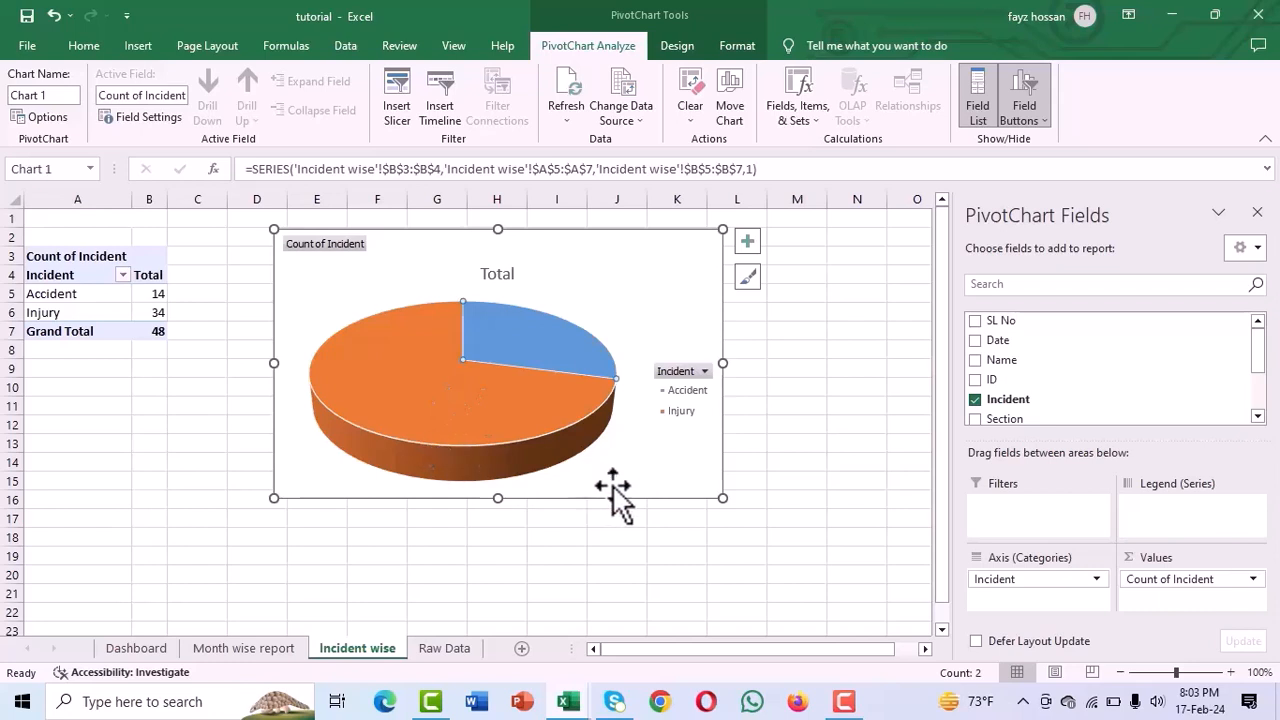
Step: Copy the incident pie chart to the Dashboard sheet and place it beside the column chart, aligned with its upper edge
{"action": "right_click", "coordinate": [560, 278]}
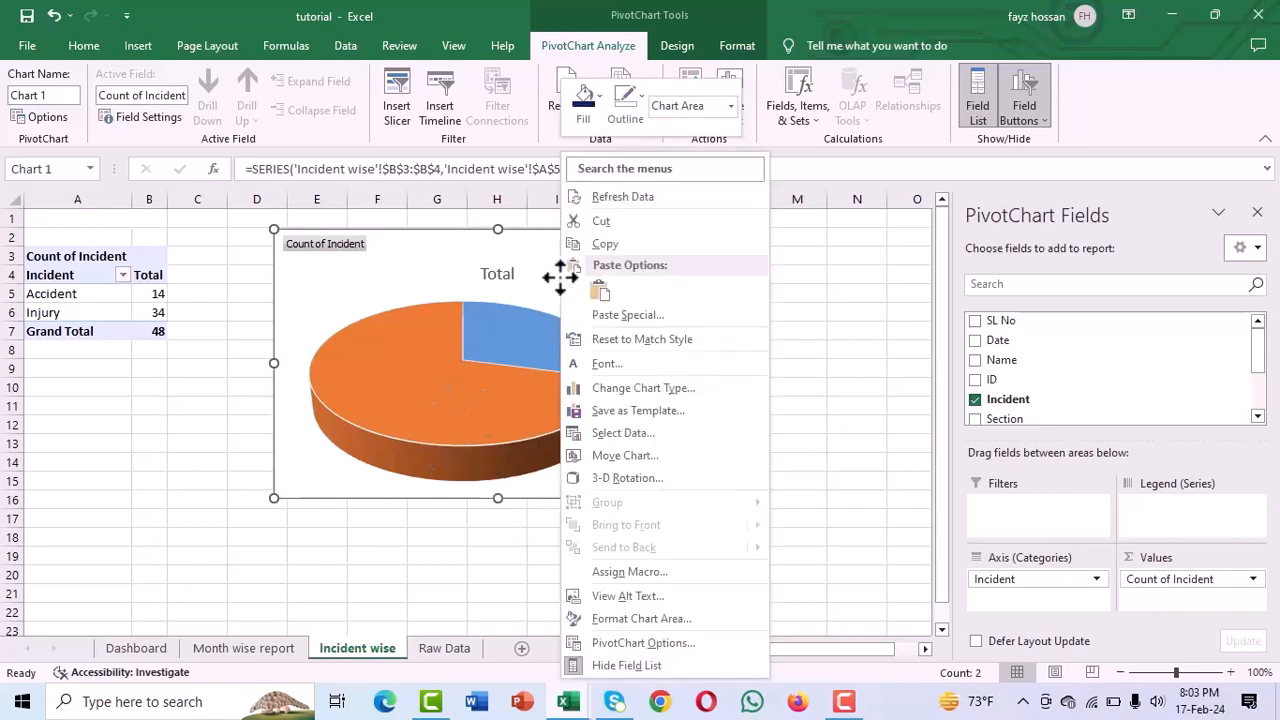
{"action": "left_click", "coordinate": [604, 243]}
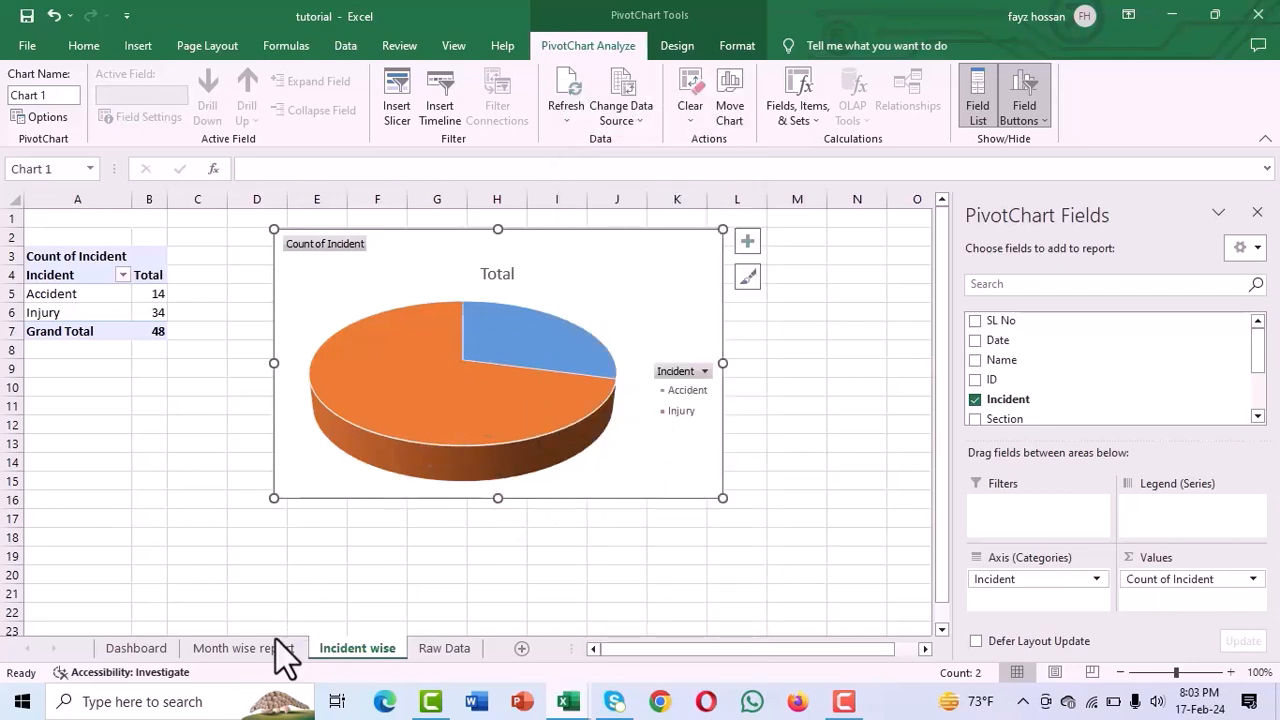
{"action": "left_click", "coordinate": [138, 652]}
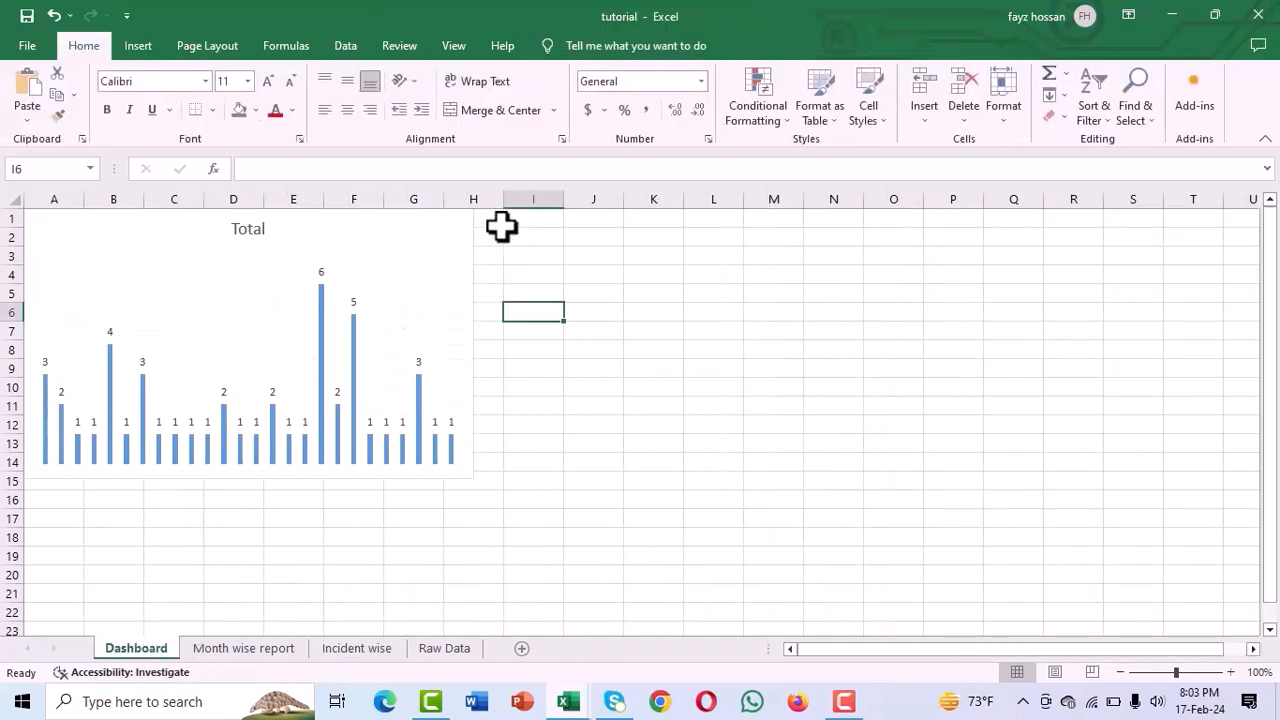
{"action": "left_click", "coordinate": [496, 219]}
{"action": "right_click", "coordinate": [498, 219]}
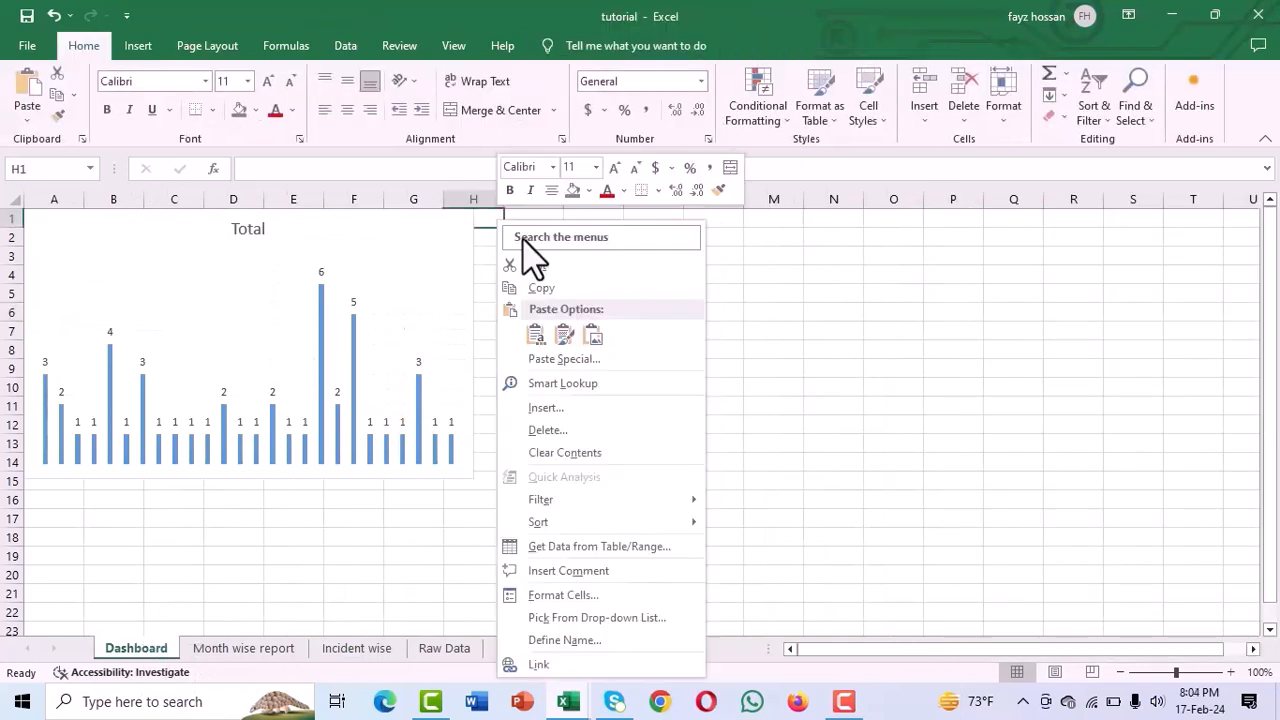
{"action": "left_click", "coordinate": [538, 334]}
{"action": "left_click_drag", "start_coordinate": [589, 263], "coordinate": [620, 254]}
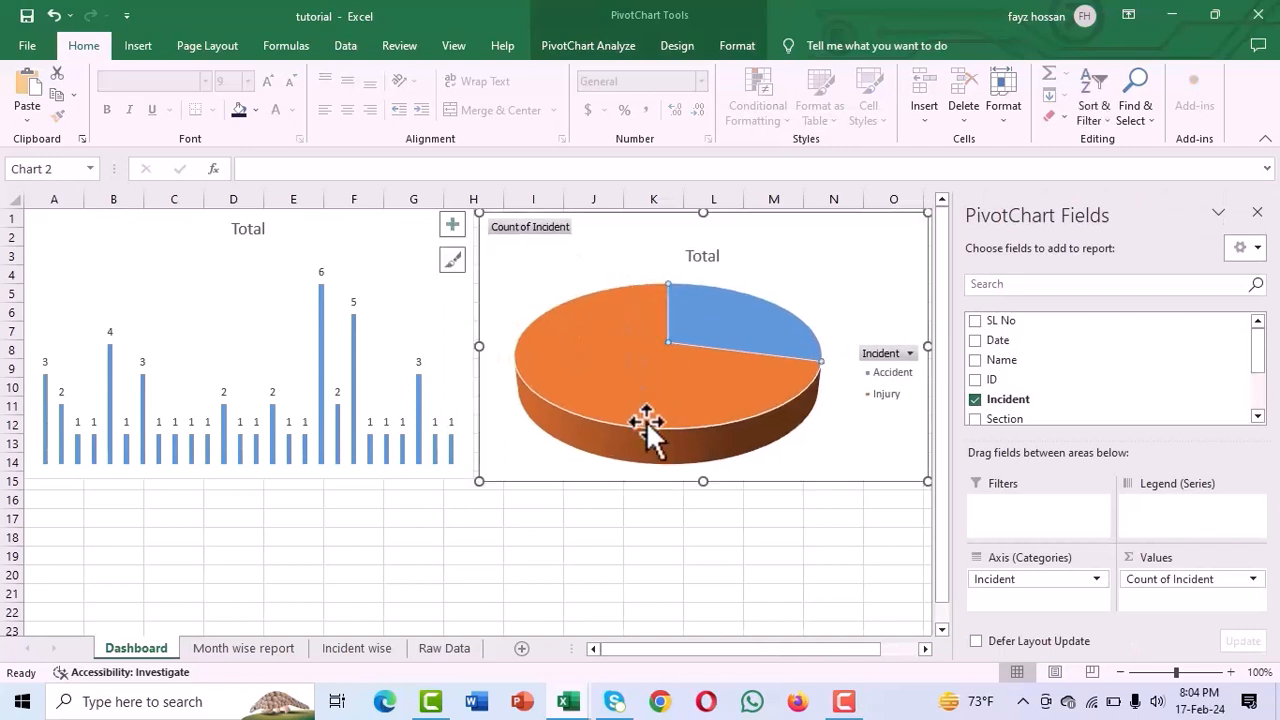
{"action": "left_click", "coordinate": [654, 537]}
Step: Add data labels to the slices of the dashboard pie chart
{"action": "left_click", "coordinate": [640, 427]}
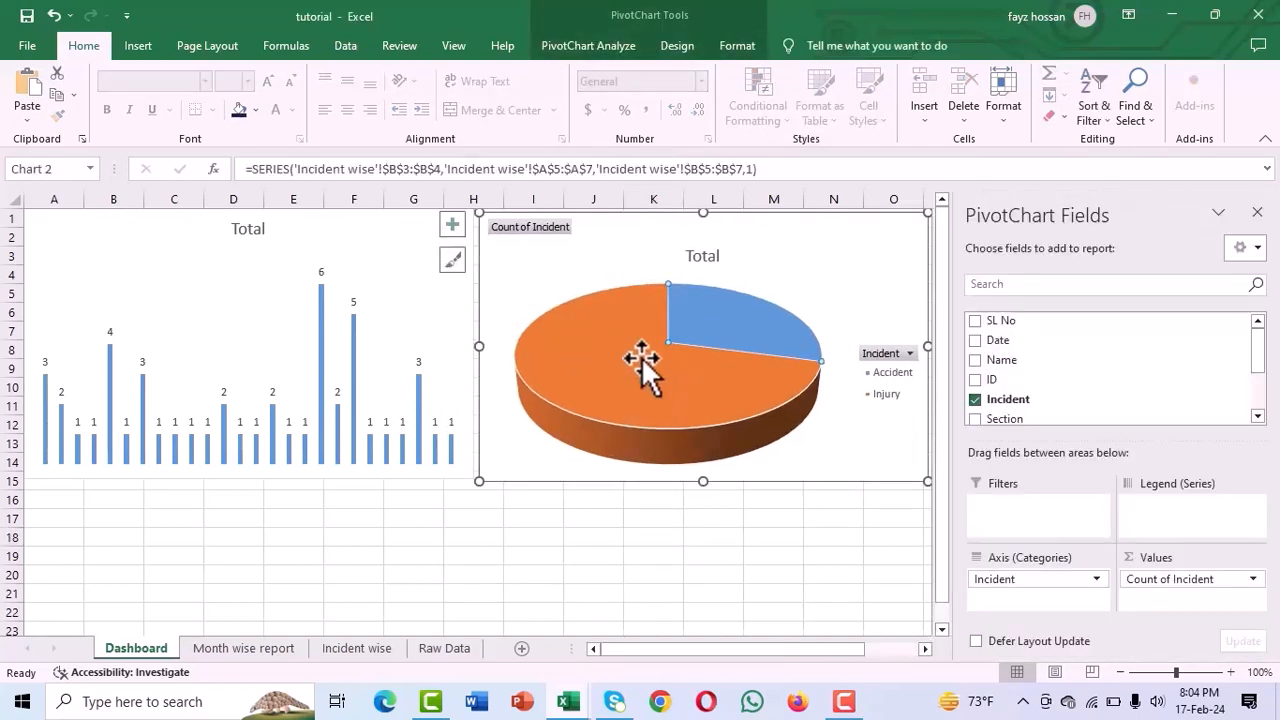
{"action": "right_click", "coordinate": [641, 354]}
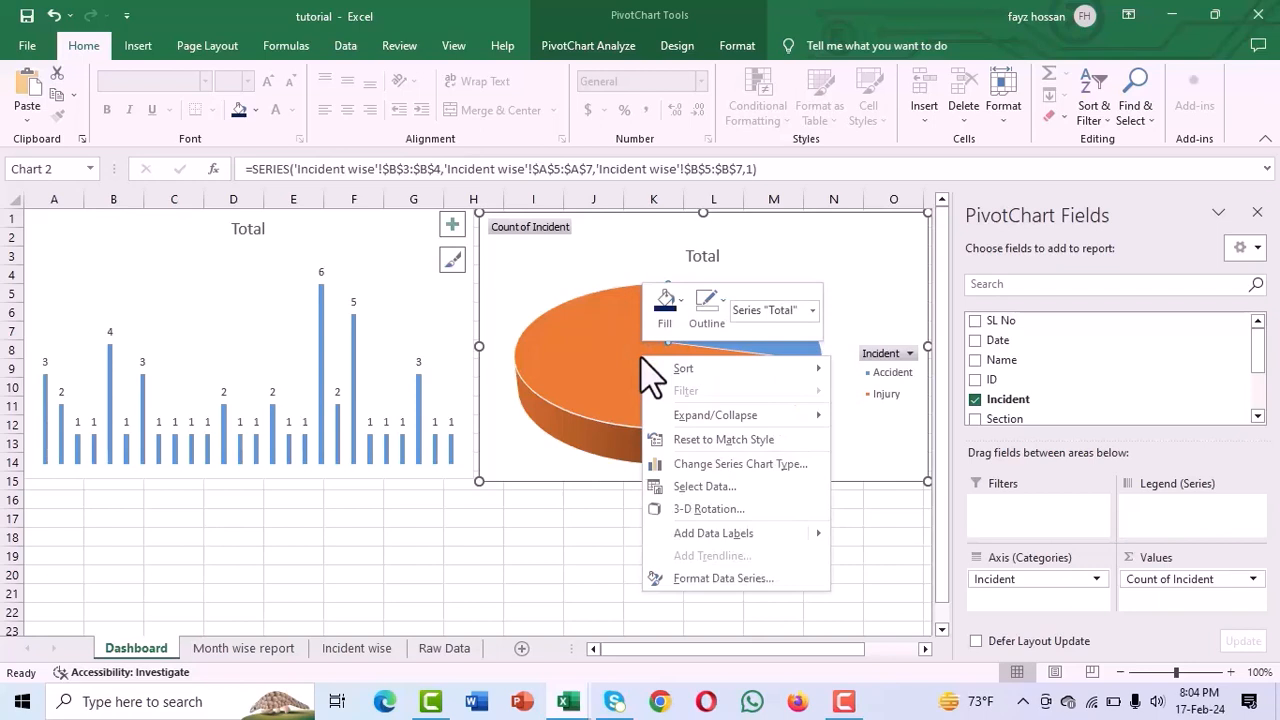
{"action": "left_click", "coordinate": [705, 535]}
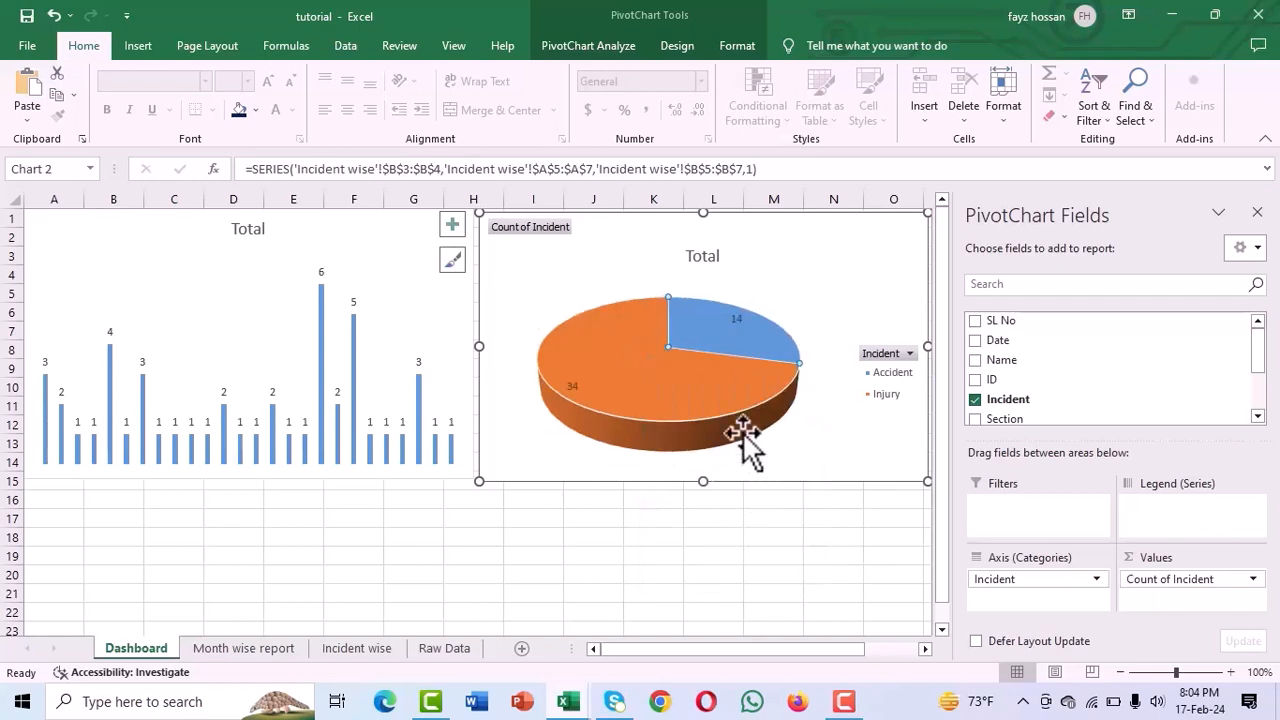
Step: Set the label position of the pie chart's data labels to Outside End after trying Center and Inside End
{"action": "left_click", "coordinate": [738, 320]}
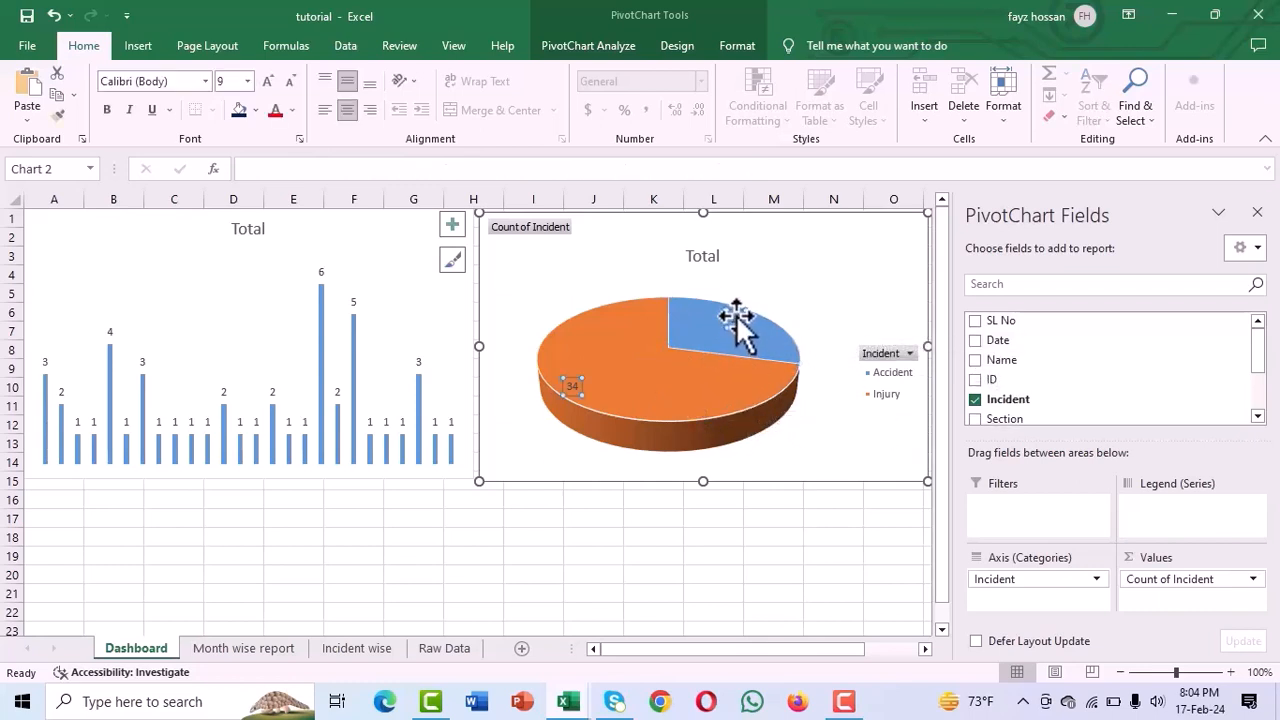
{"action": "right_click", "coordinate": [738, 322]}
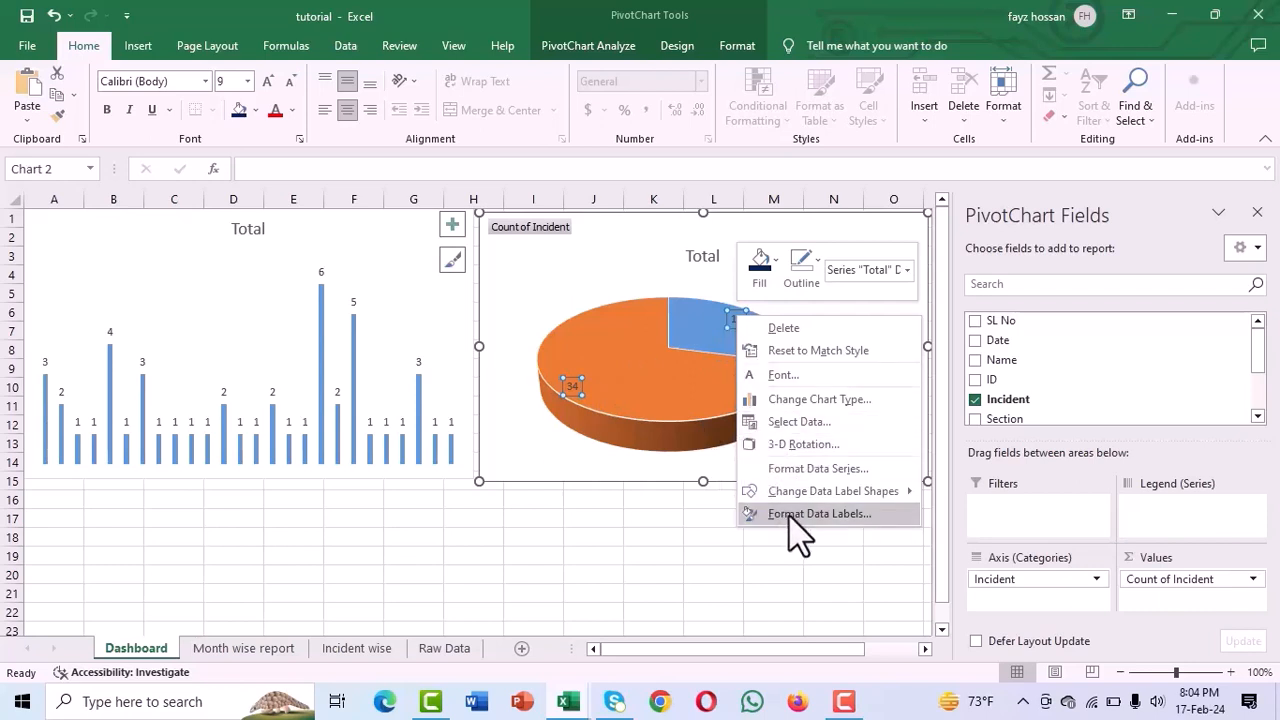
{"action": "key", "text": "Escape"}
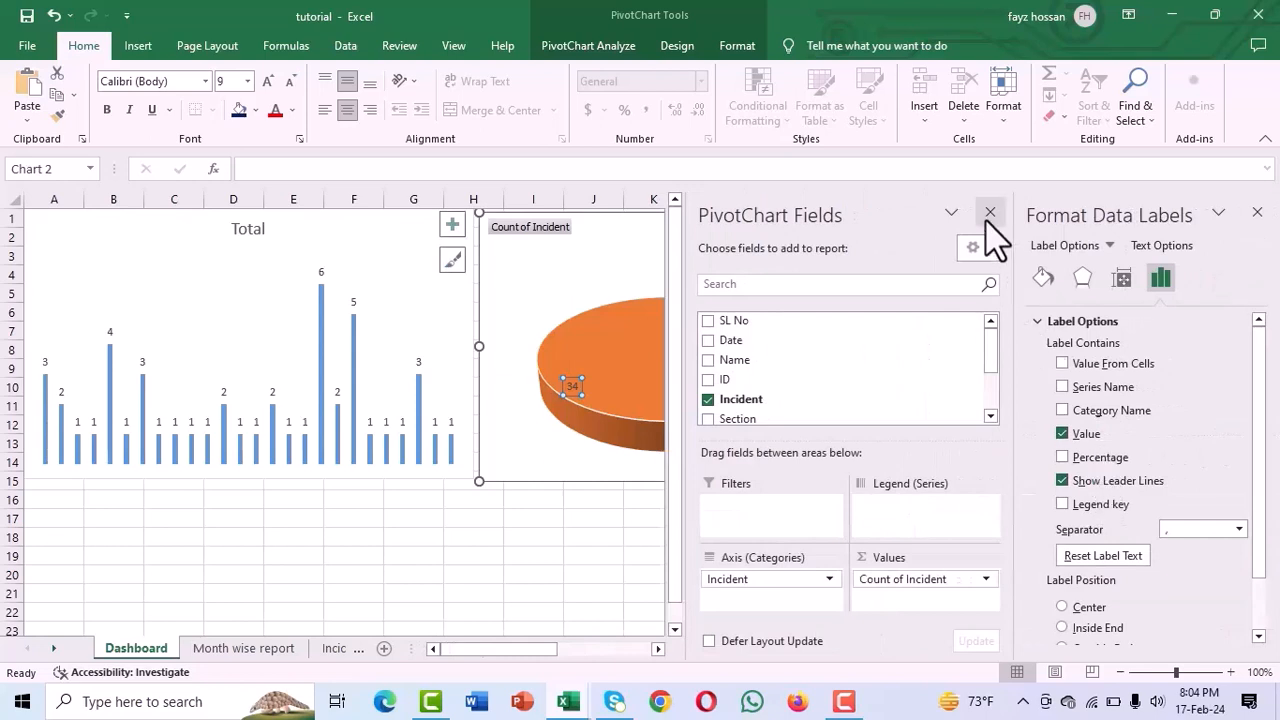
{"action": "left_click", "coordinate": [989, 214]}
{"action": "scroll", "coordinate": [1140, 520], "scroll_direction": "down", "scroll_amount": 2}
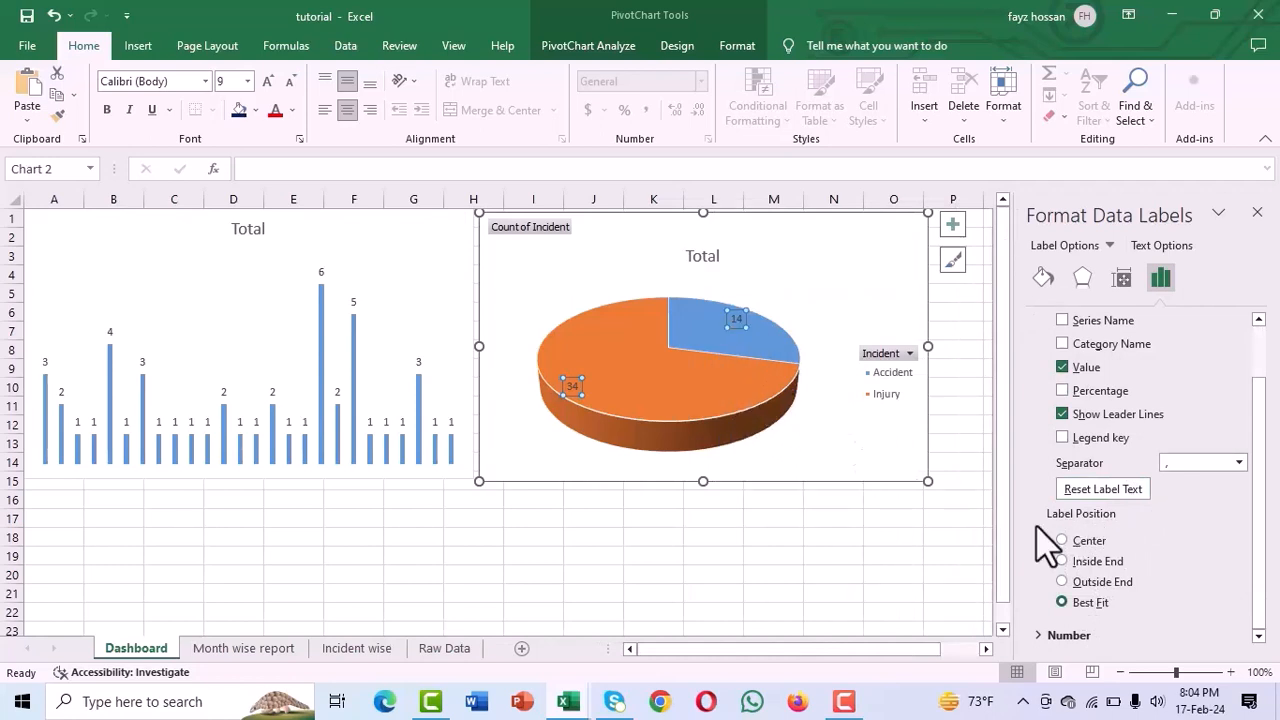
{"action": "left_click", "coordinate": [1062, 540]}
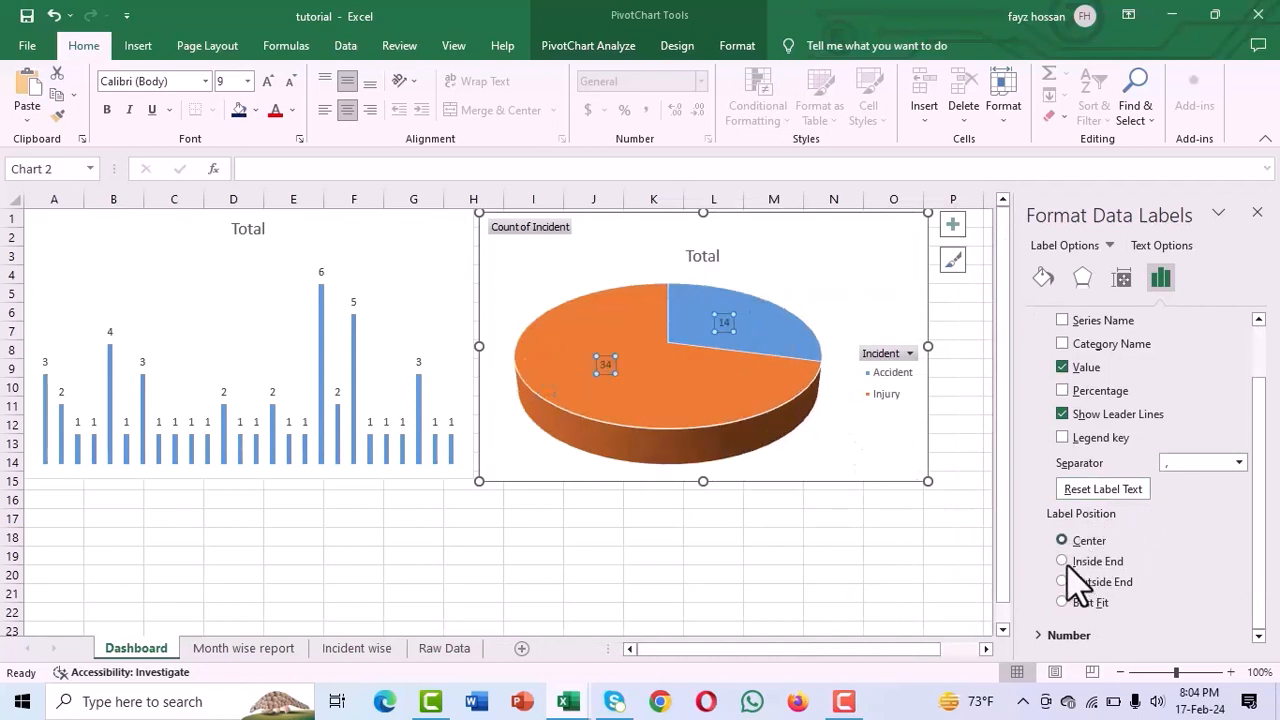
{"action": "left_click", "coordinate": [1062, 561]}
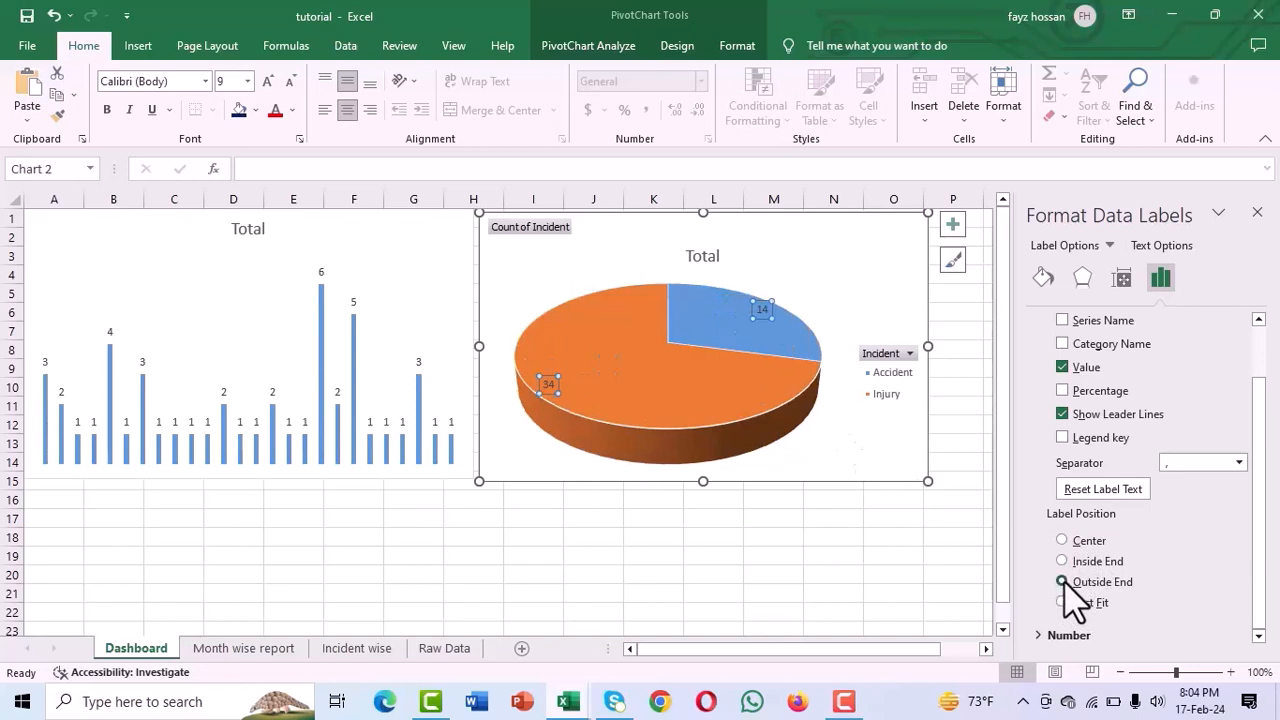
{"action": "left_click", "coordinate": [1062, 581]}
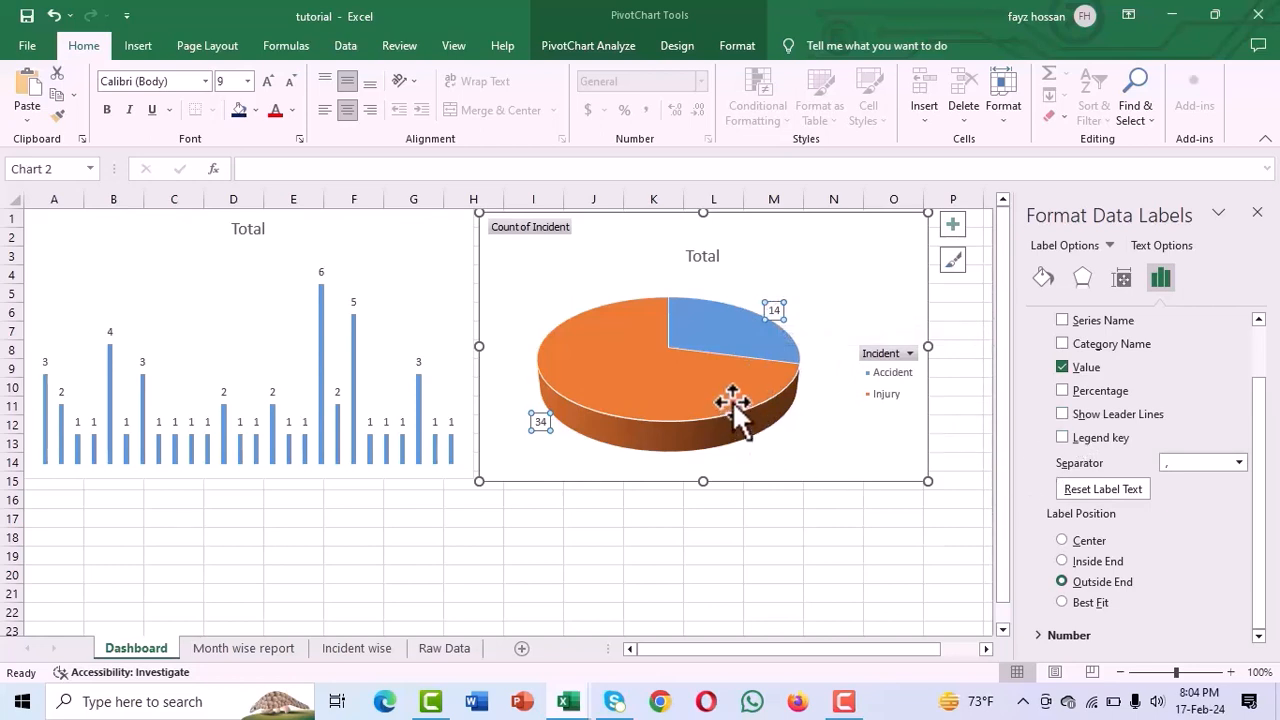
{"action": "left_click", "coordinate": [934, 524]}
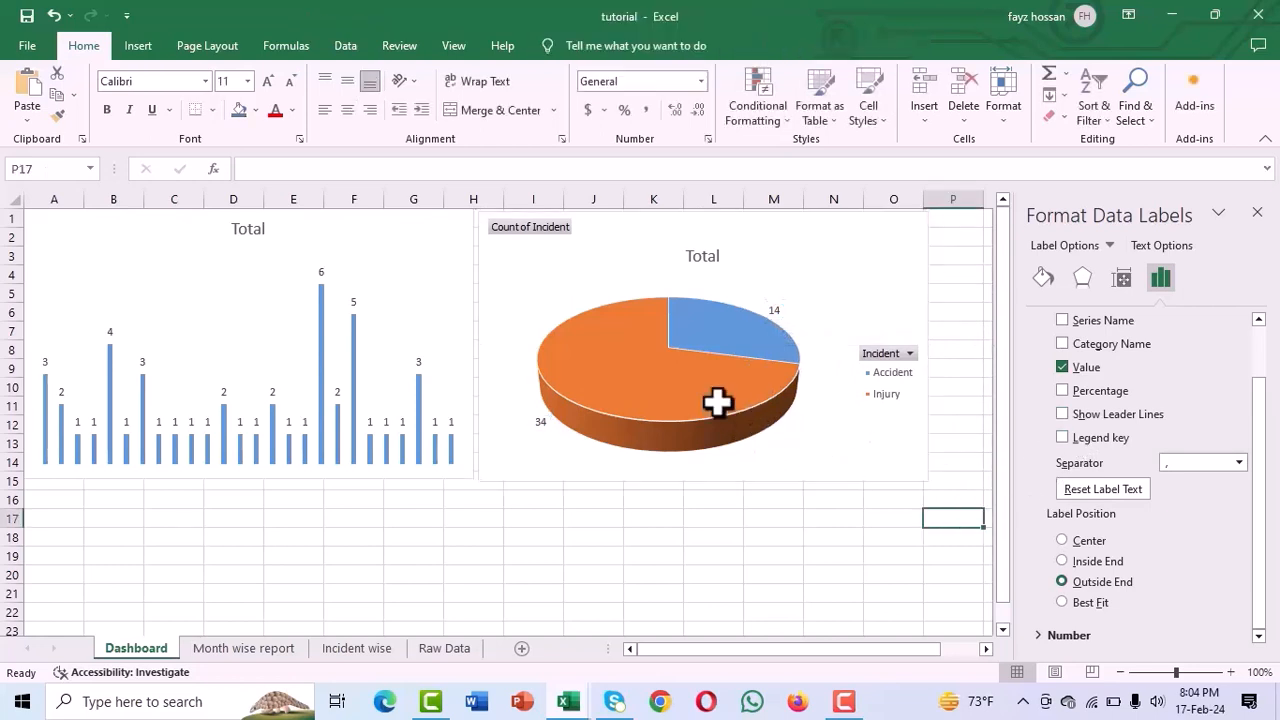
Step: Set the Y rotation of the incident pie chart's 3-D view to 20°
{"action": "right_click", "coordinate": [658, 374]}
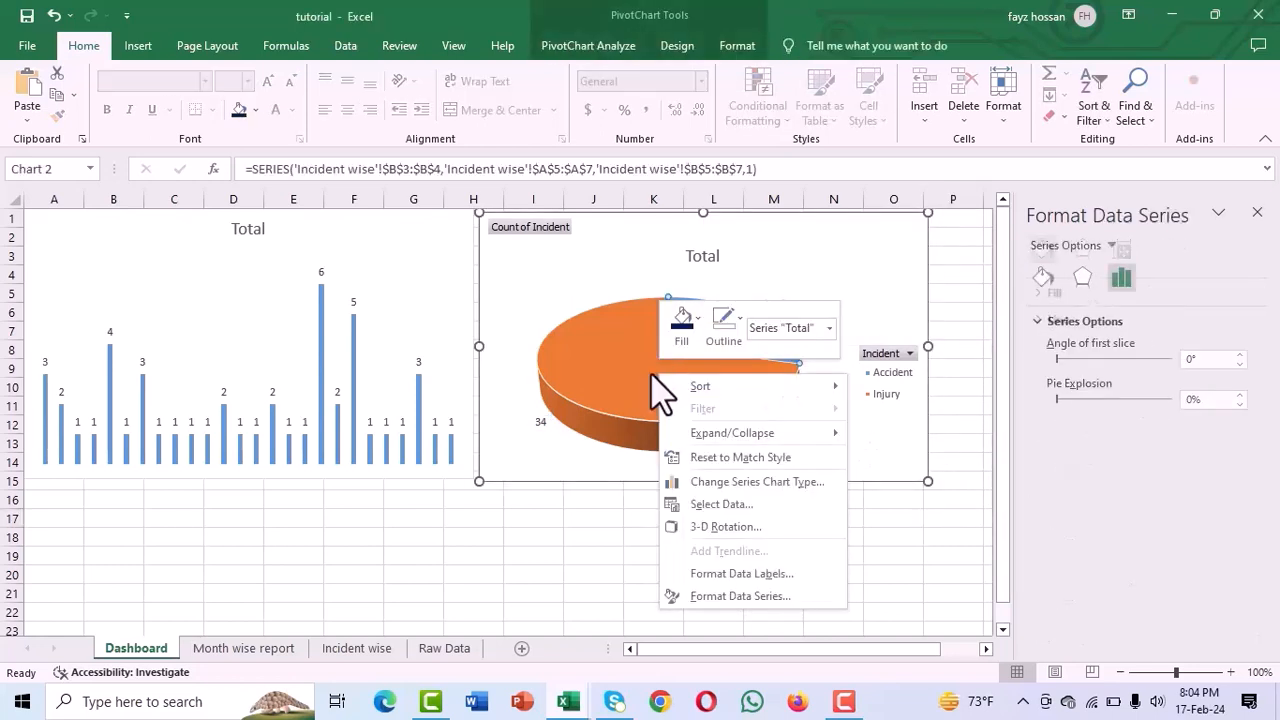
{"action": "left_click", "coordinate": [730, 527]}
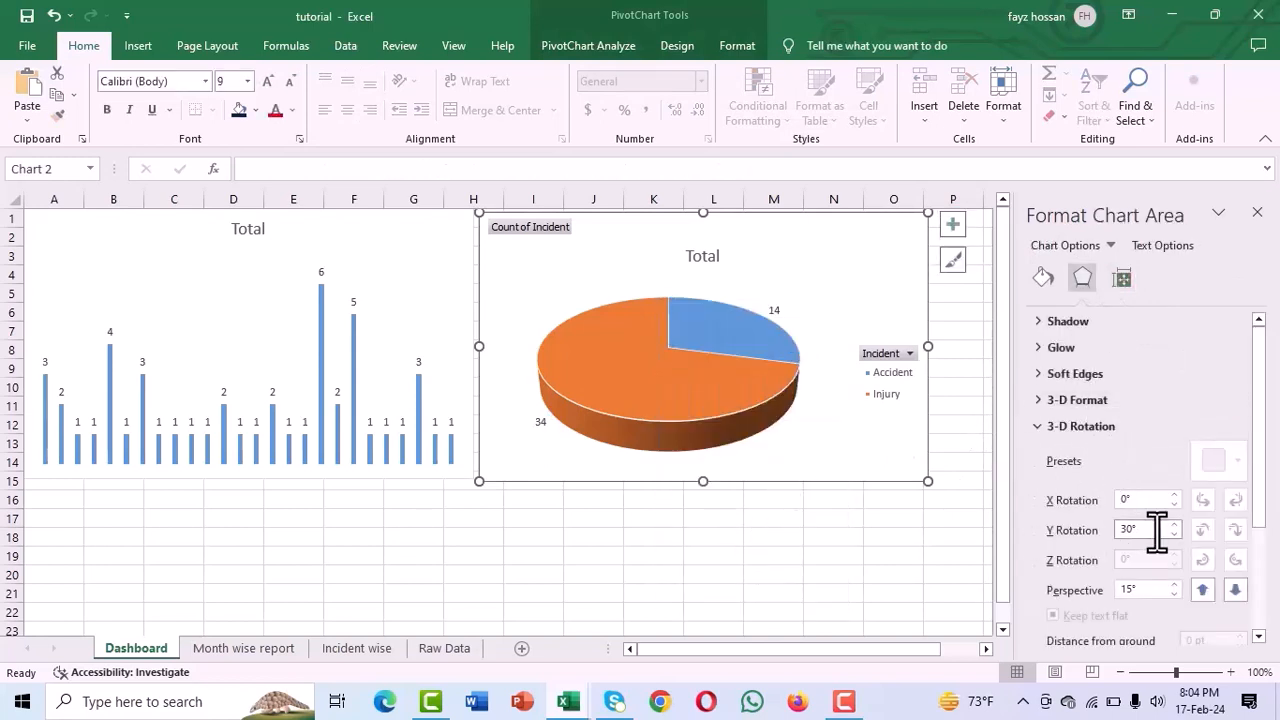
{"action": "left_click", "coordinate": [1175, 534]}
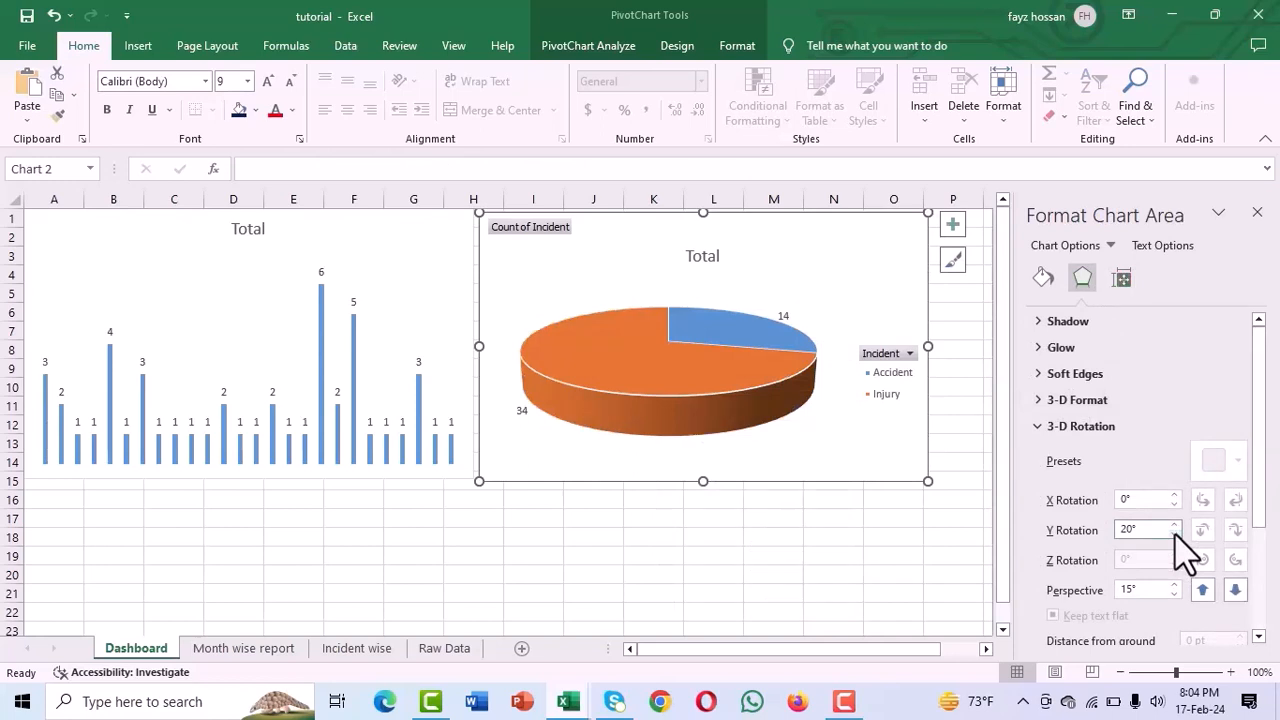
{"action": "left_click", "coordinate": [810, 537]}
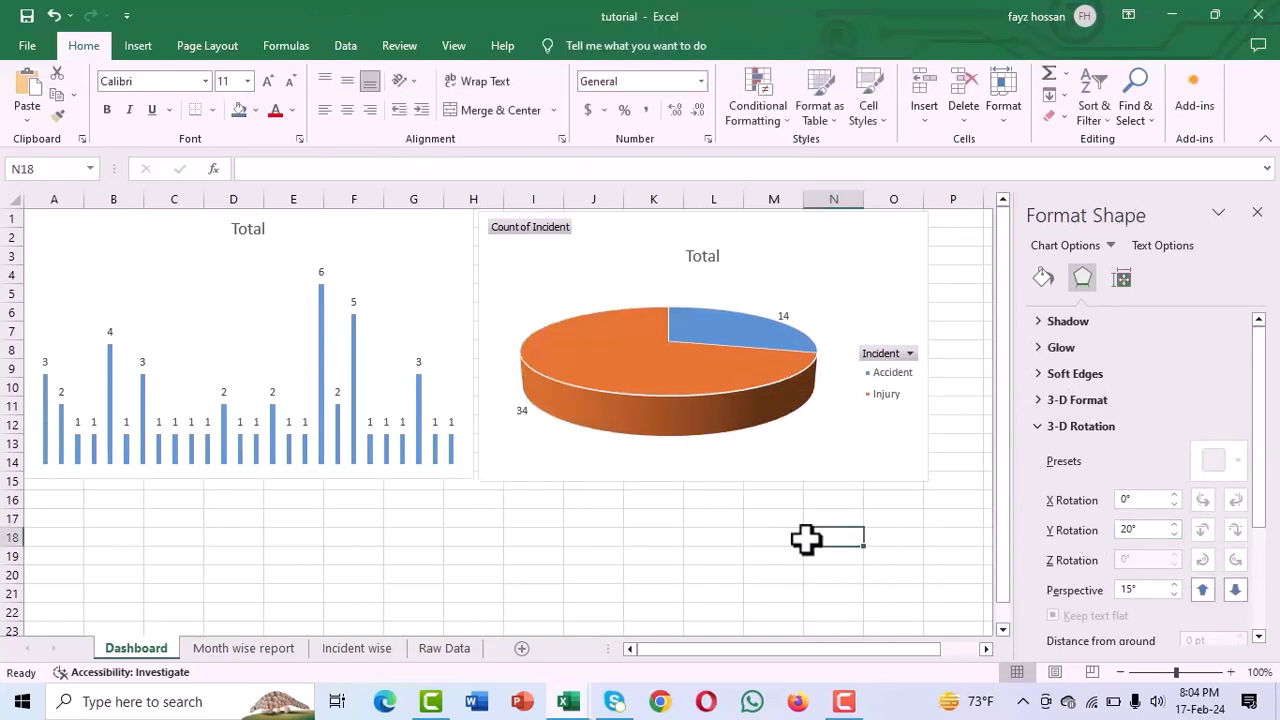
Step: Separate the slices of the incident pie chart by setting Pie Explosion to 11%, and close the formatting pane
{"action": "left_click", "coordinate": [722, 390]}
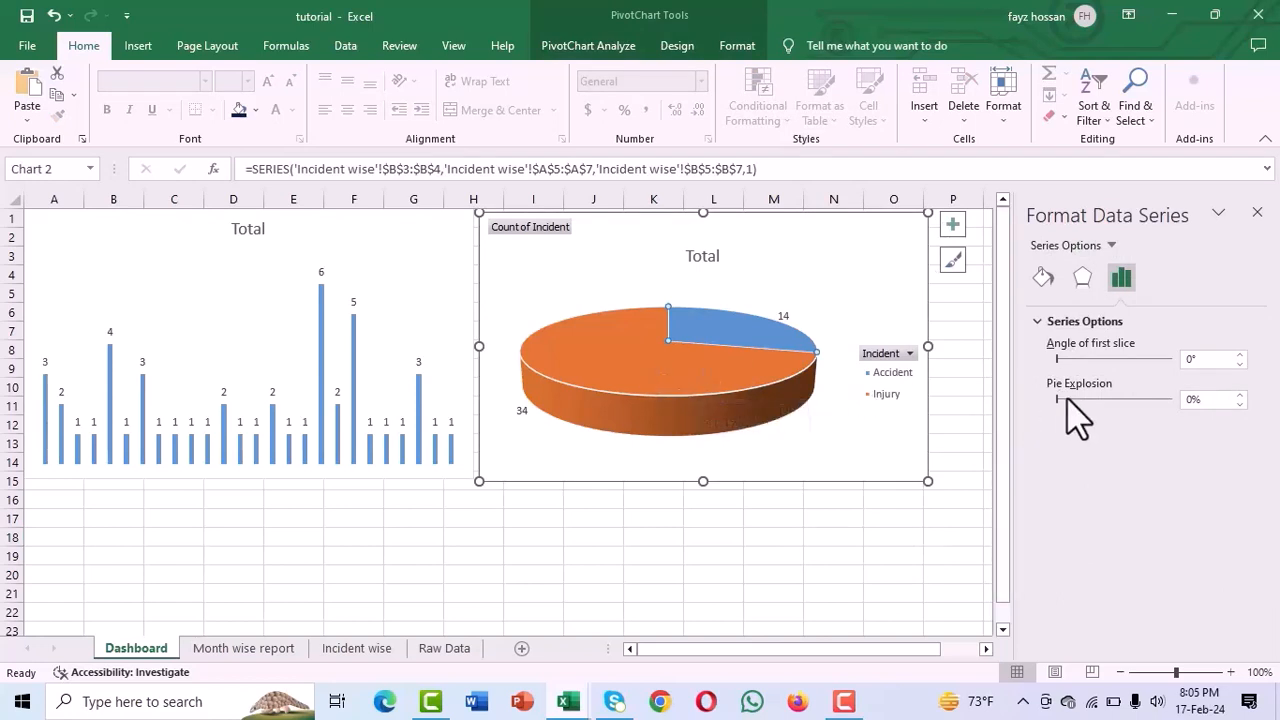
{"action": "left_click", "coordinate": [1241, 395]}
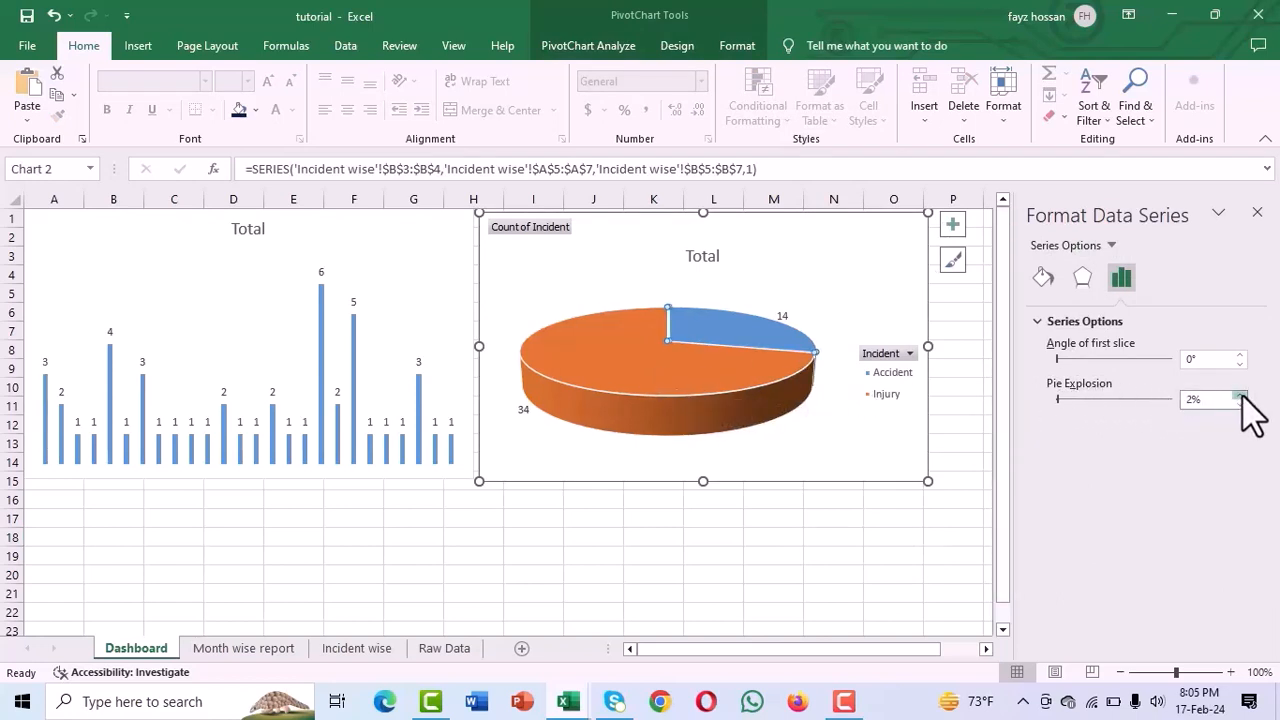
{"action": "left_click", "coordinate": [1241, 395]}
{"action": "left_click", "coordinate": [1241, 395]}
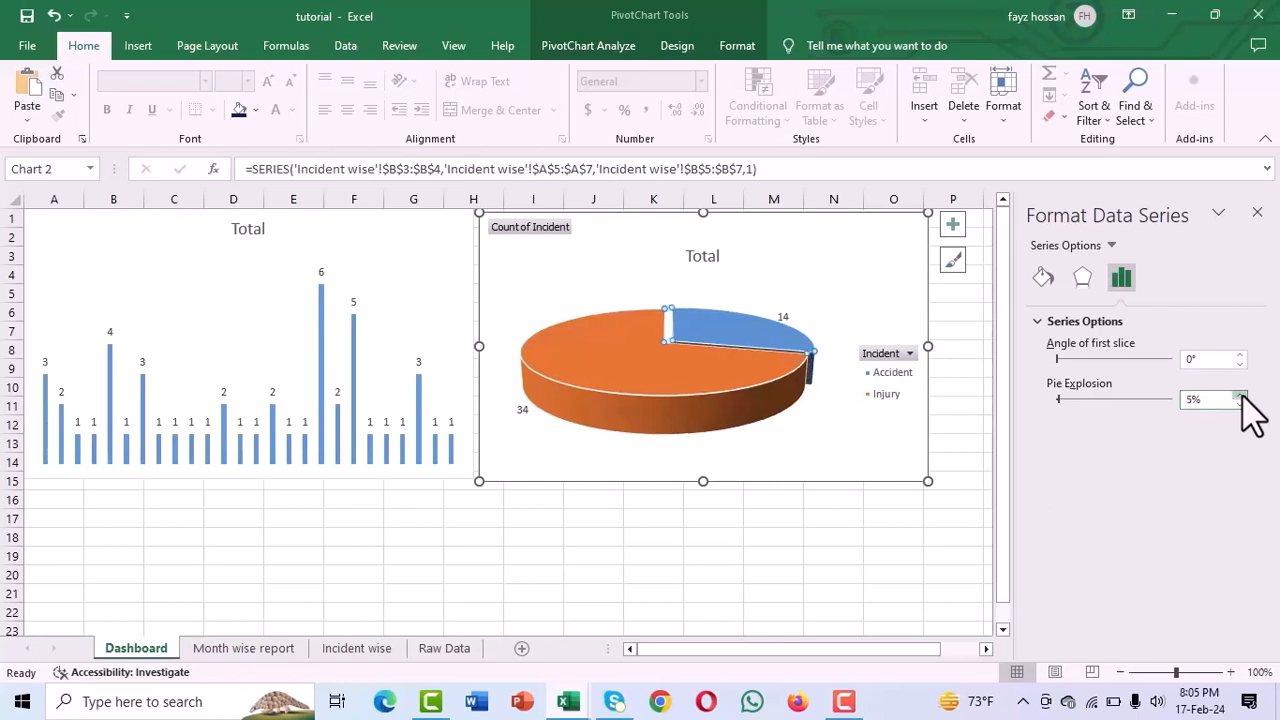
{"action": "left_click", "coordinate": [1241, 396]}
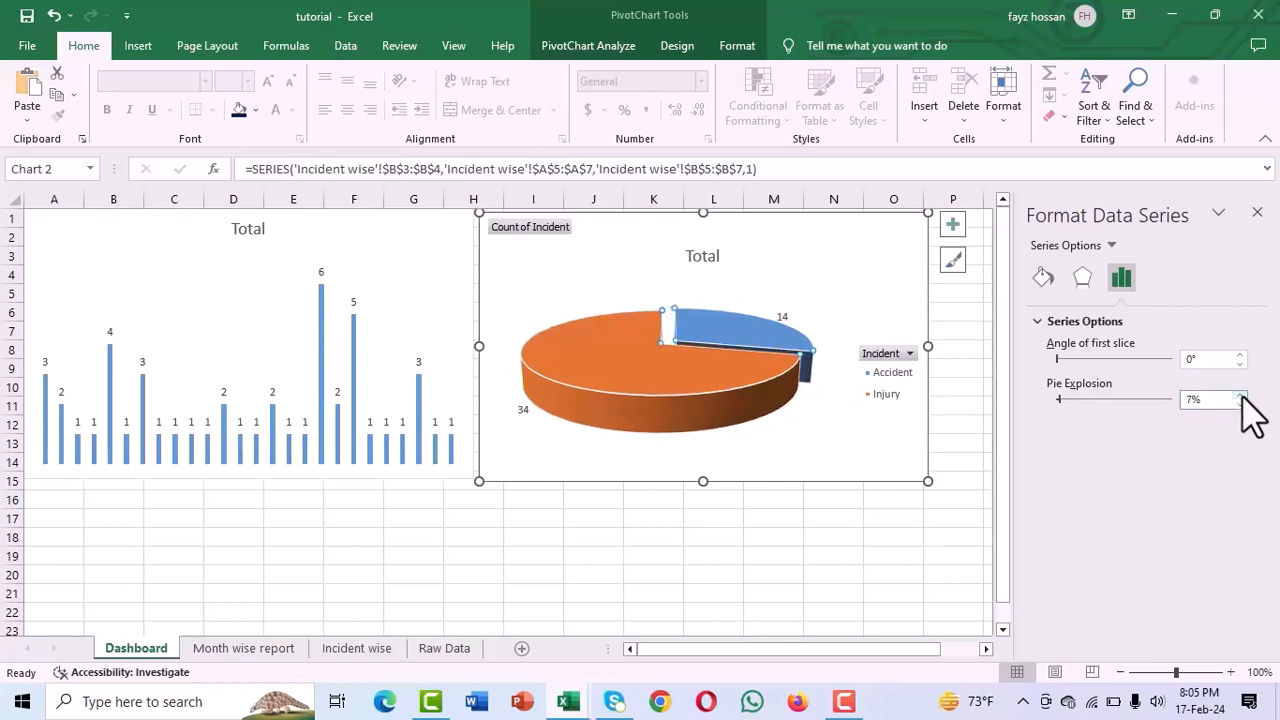
{"action": "left_click", "coordinate": [1241, 396]}
{"action": "left_click", "coordinate": [1241, 396]}
{"action": "left_click", "coordinate": [1241, 396]}
{"action": "left_click", "coordinate": [1241, 396]}
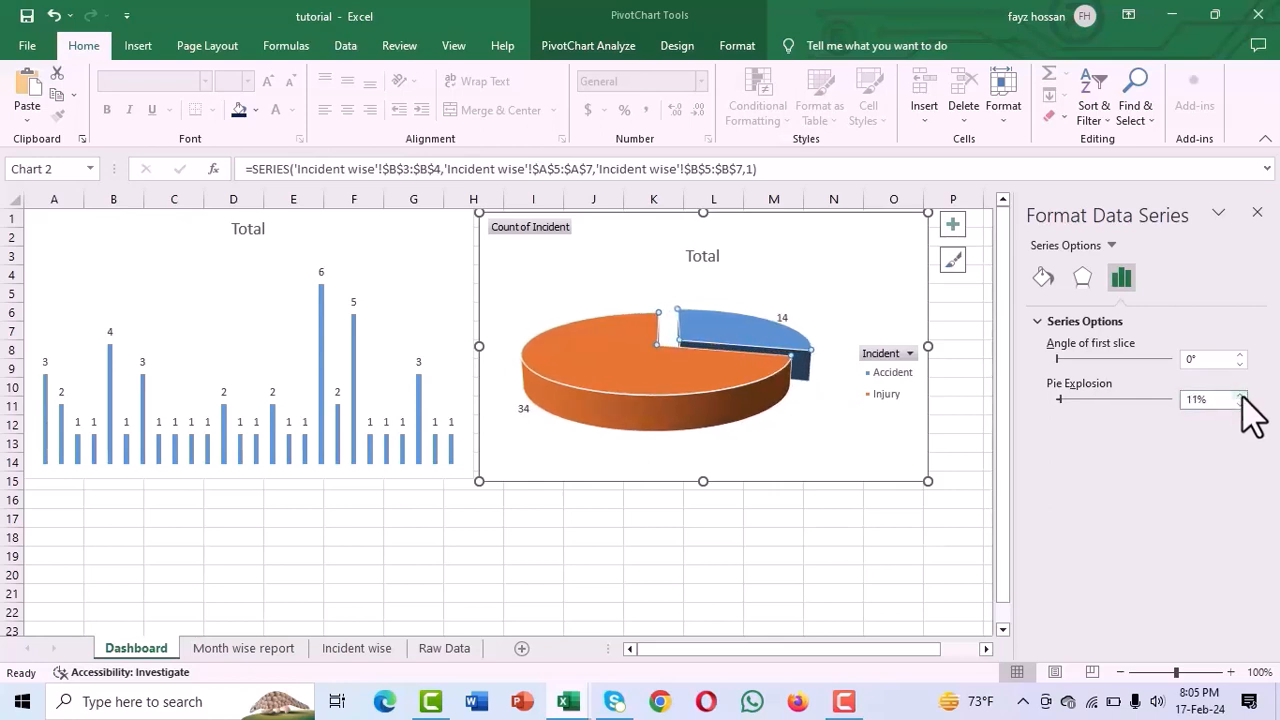
{"action": "left_click", "coordinate": [831, 537]}
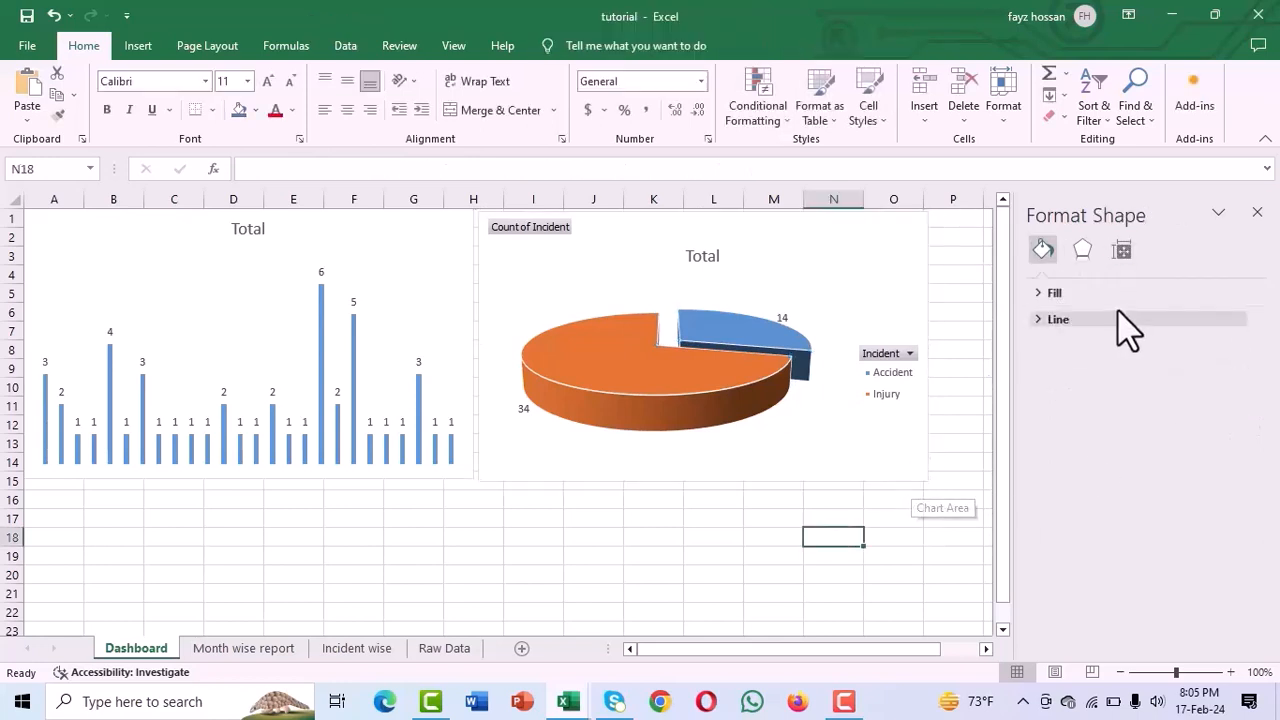
{"action": "left_click", "coordinate": [1257, 212]}
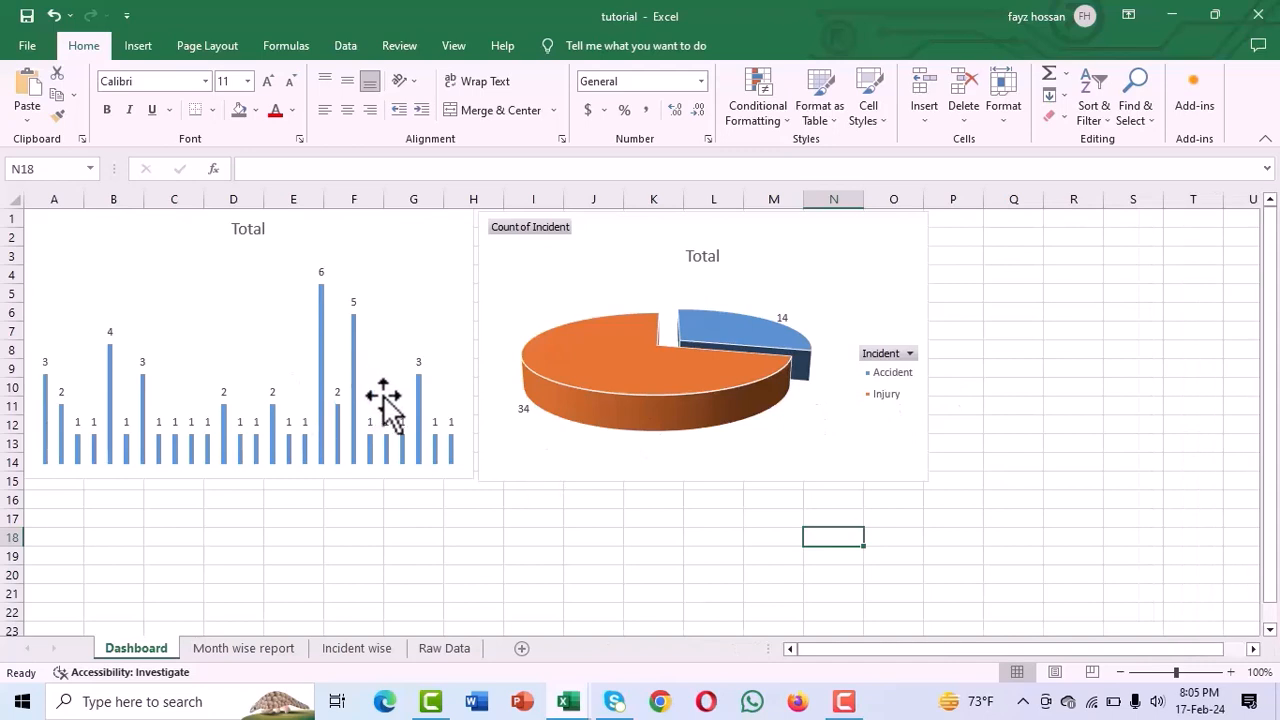
Step: Format the pie chart's data labels in bold, size 11, with a red font color
{"action": "left_click", "coordinate": [782, 322]}
{"action": "right_click", "coordinate": [781, 318]}
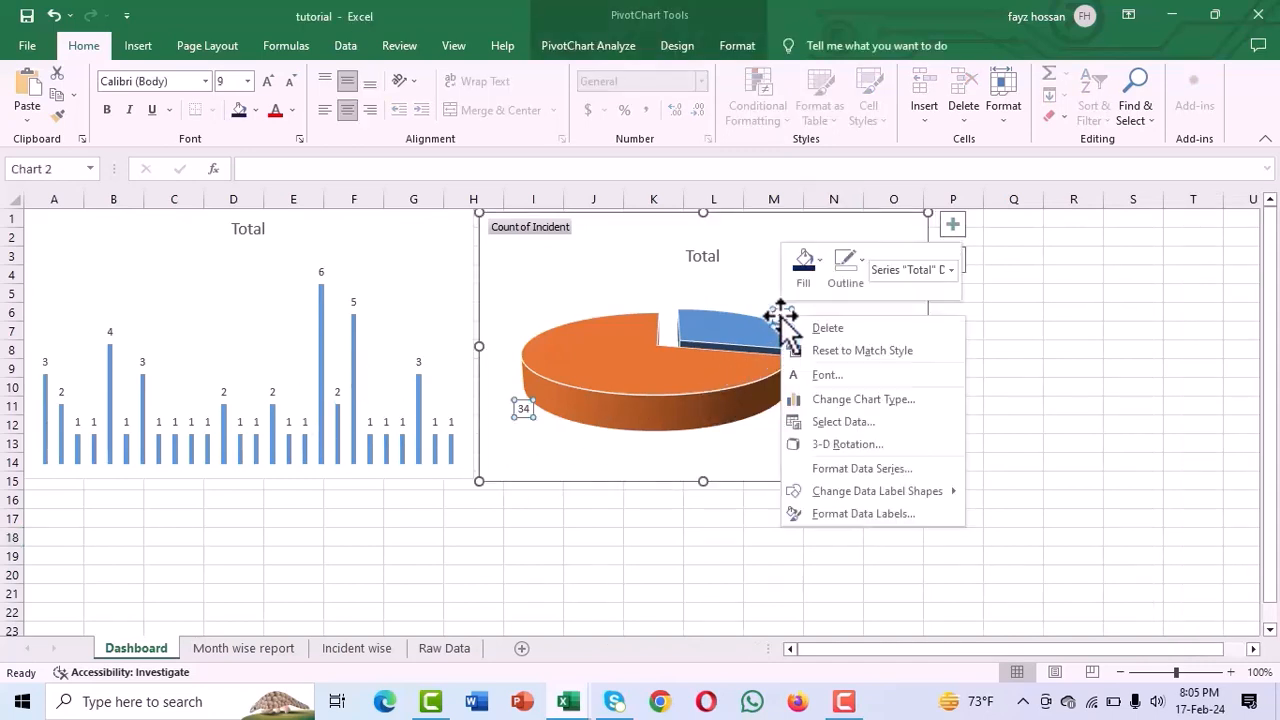
{"action": "left_click", "coordinate": [848, 378]}
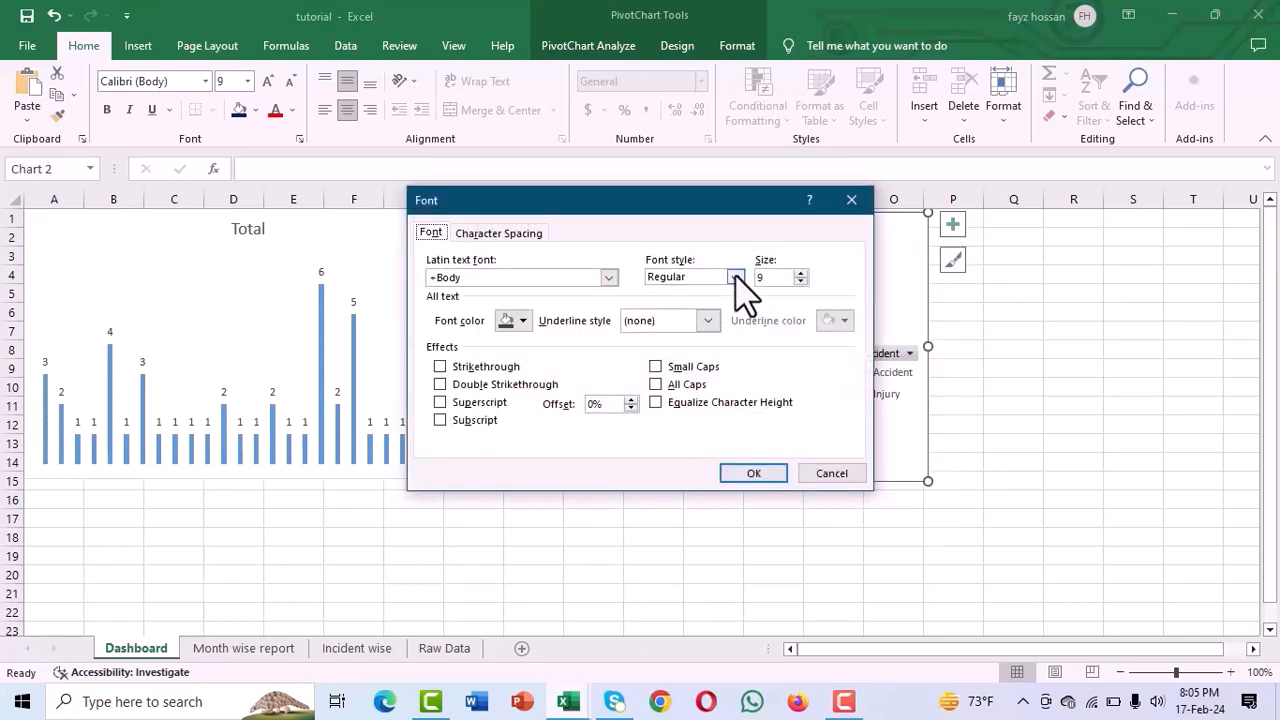
{"action": "left_click", "coordinate": [800, 273]}
{"action": "left_click", "coordinate": [736, 278]}
{"action": "left_click", "coordinate": [682, 332]}
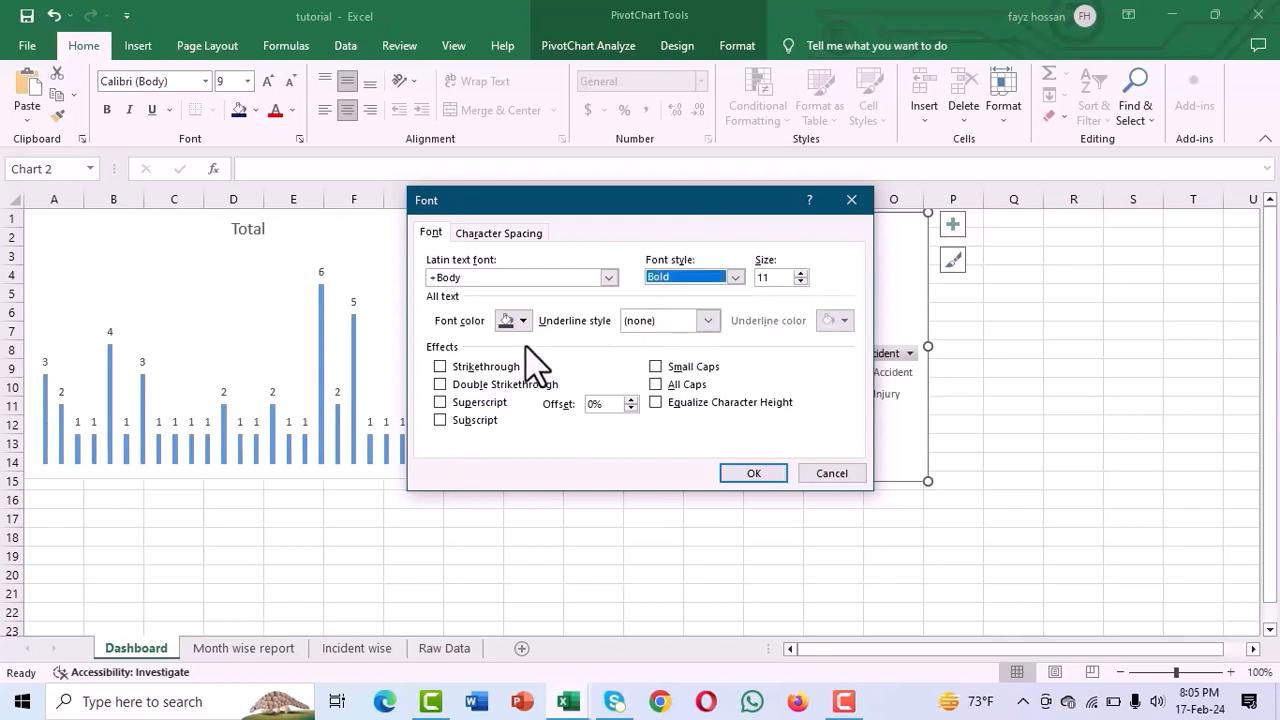
{"action": "left_click", "coordinate": [521, 321]}
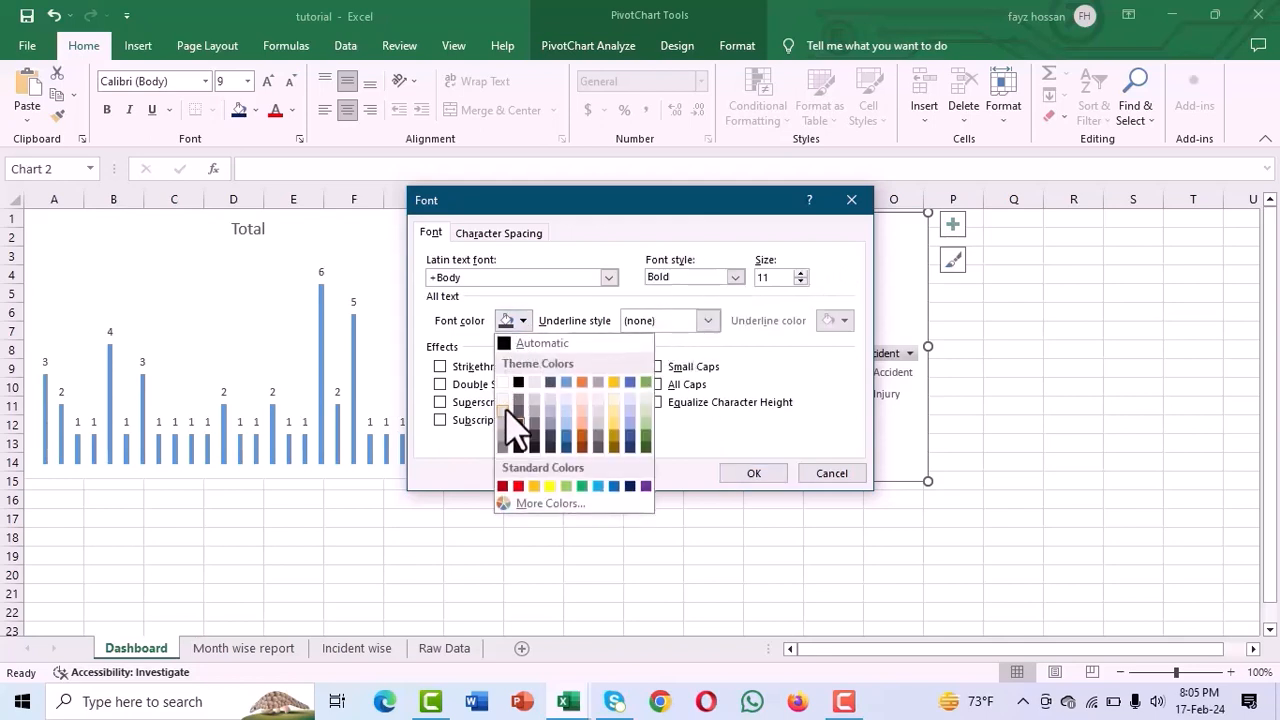
{"action": "left_click", "coordinate": [518, 487]}
{"action": "left_click", "coordinate": [753, 473]}
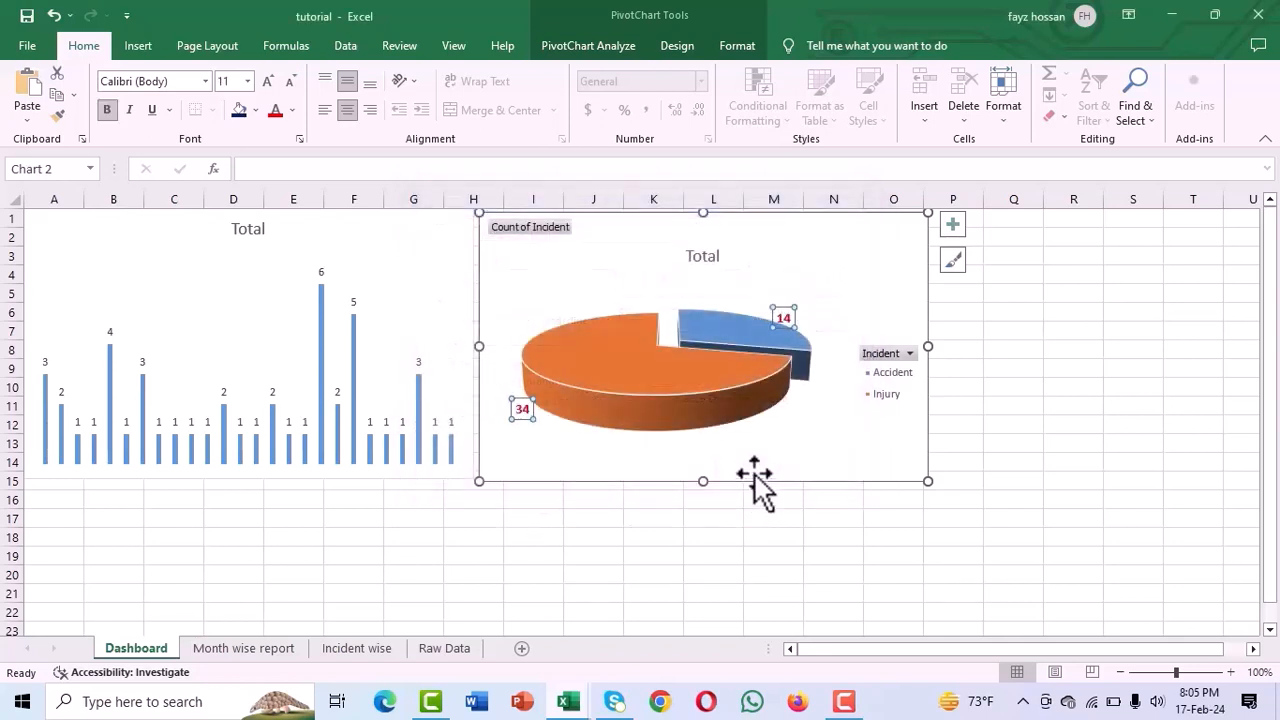
Step: Move the incident pie chart slightly up so it lines up with the column chart beside it
{"action": "left_click", "coordinate": [848, 300]}
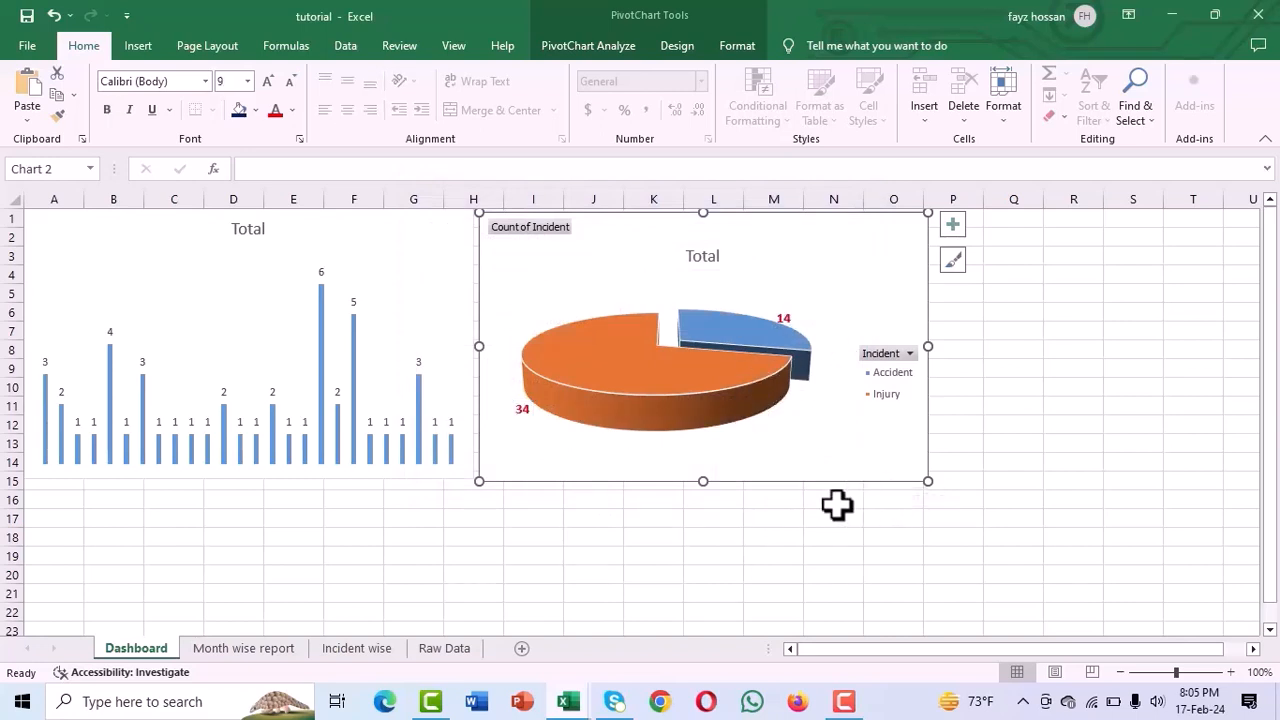
{"action": "left_click", "coordinate": [700, 540]}
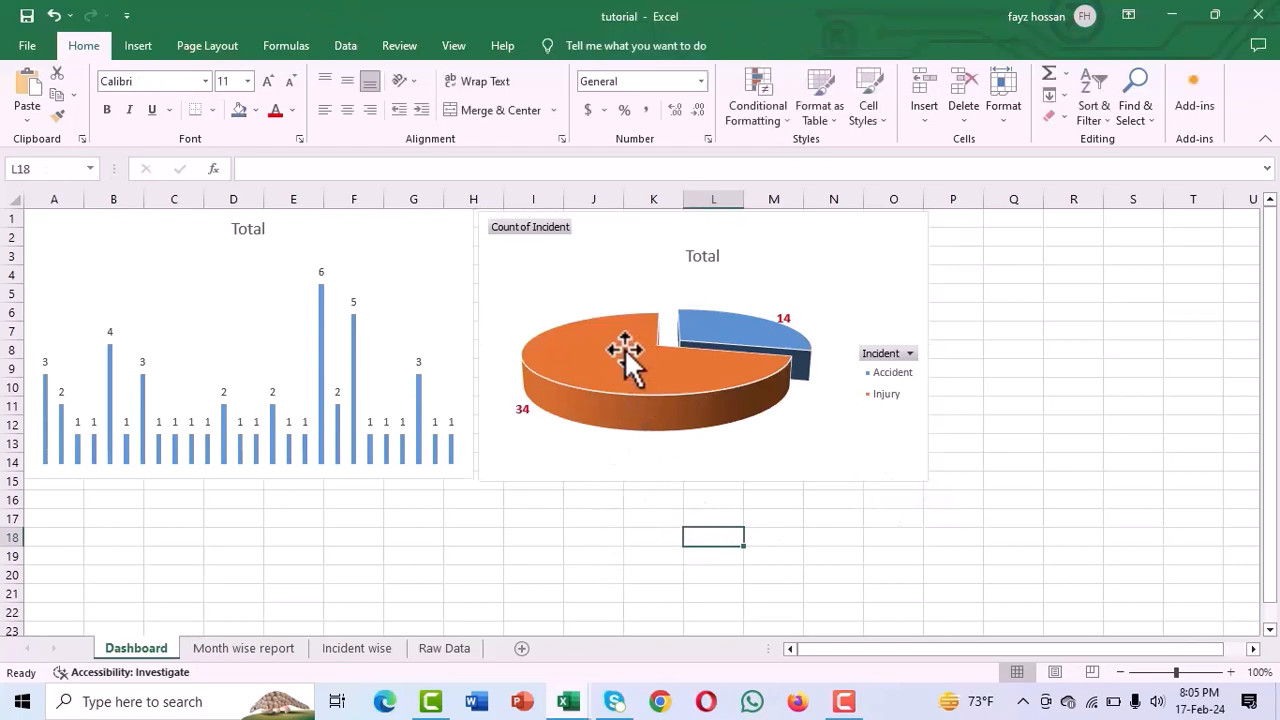
{"action": "left_click_drag", "start_coordinate": [622, 270], "coordinate": [620, 266]}
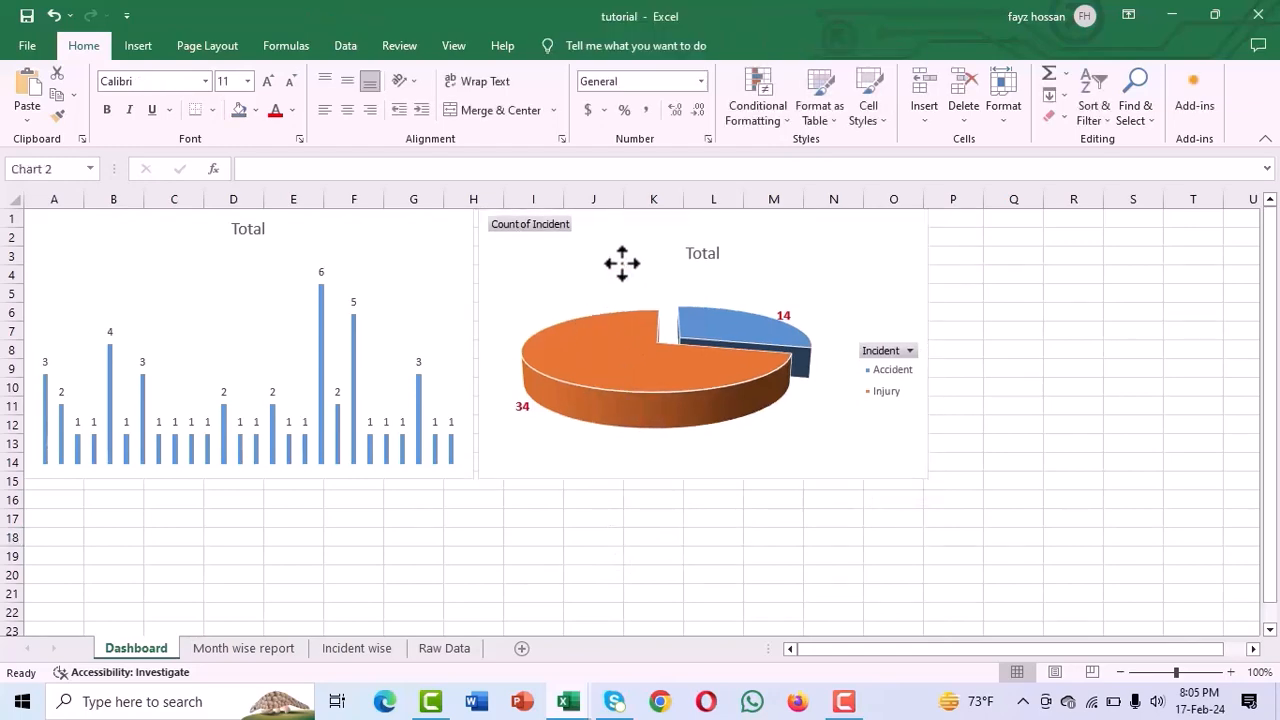
{"action": "left_click", "coordinate": [494, 514]}
Step: Delete the "incident wise" note from cell K10 on the Raw Data sheet
{"action": "left_click", "coordinate": [444, 648]}
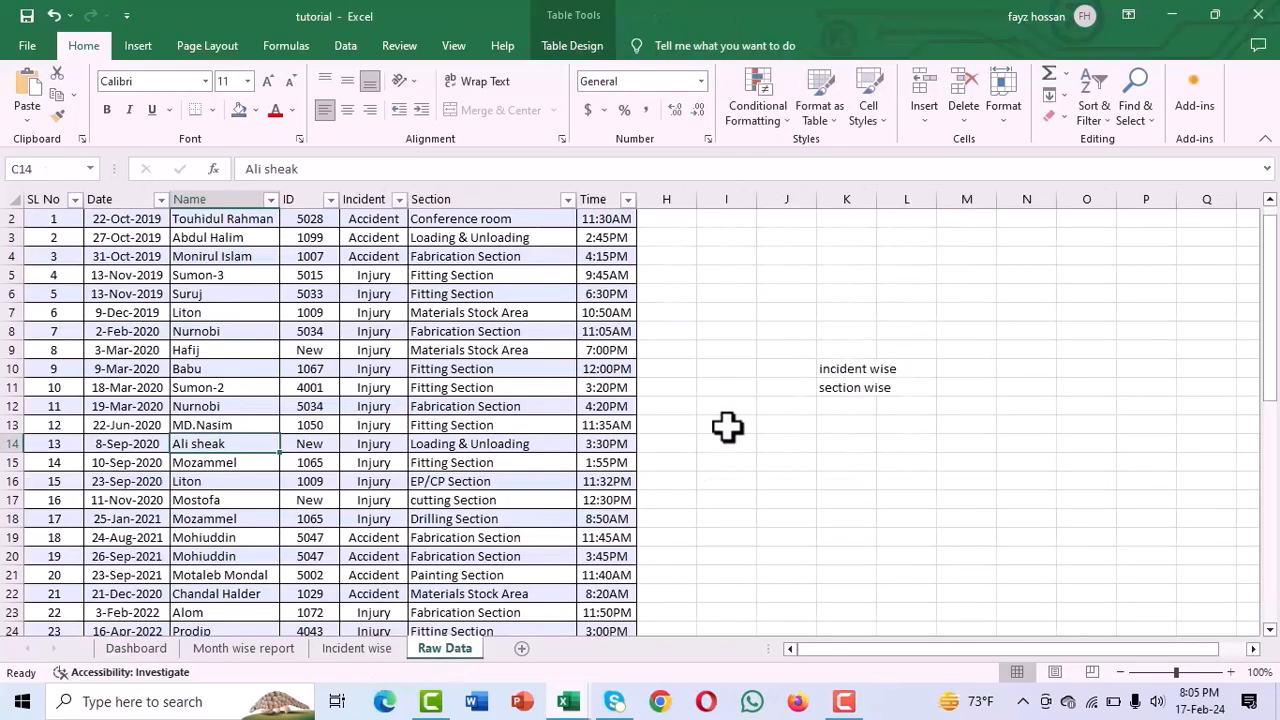
{"action": "left_click", "coordinate": [864, 370]}
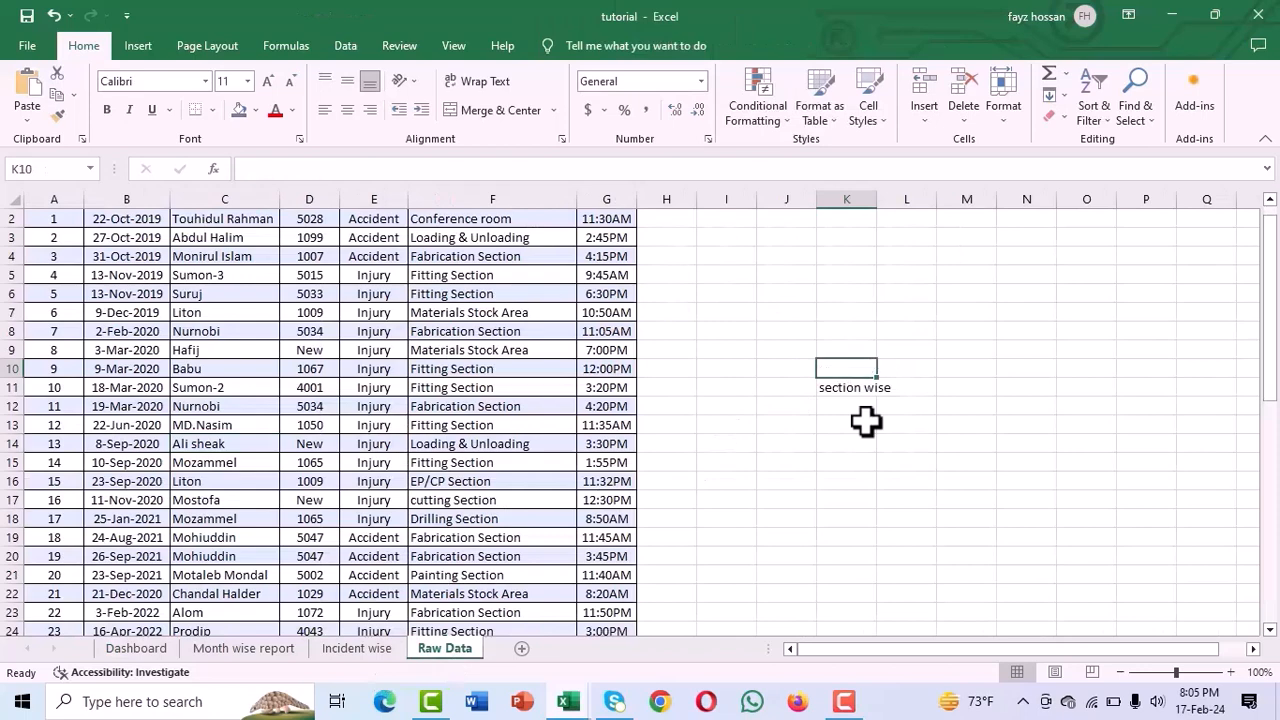
Step: Insert a PivotTable based on Table1 of the raw data in a new worksheet
{"action": "left_click", "coordinate": [259, 436]}
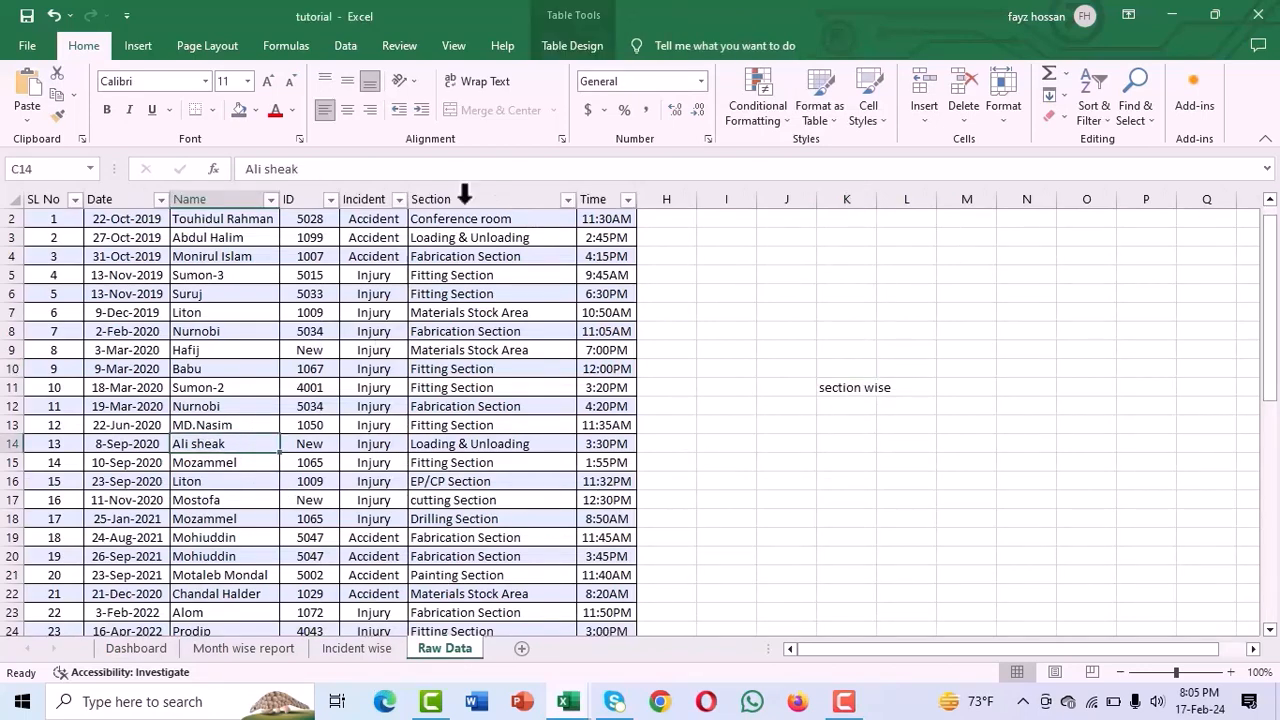
{"action": "left_click", "coordinate": [143, 52]}
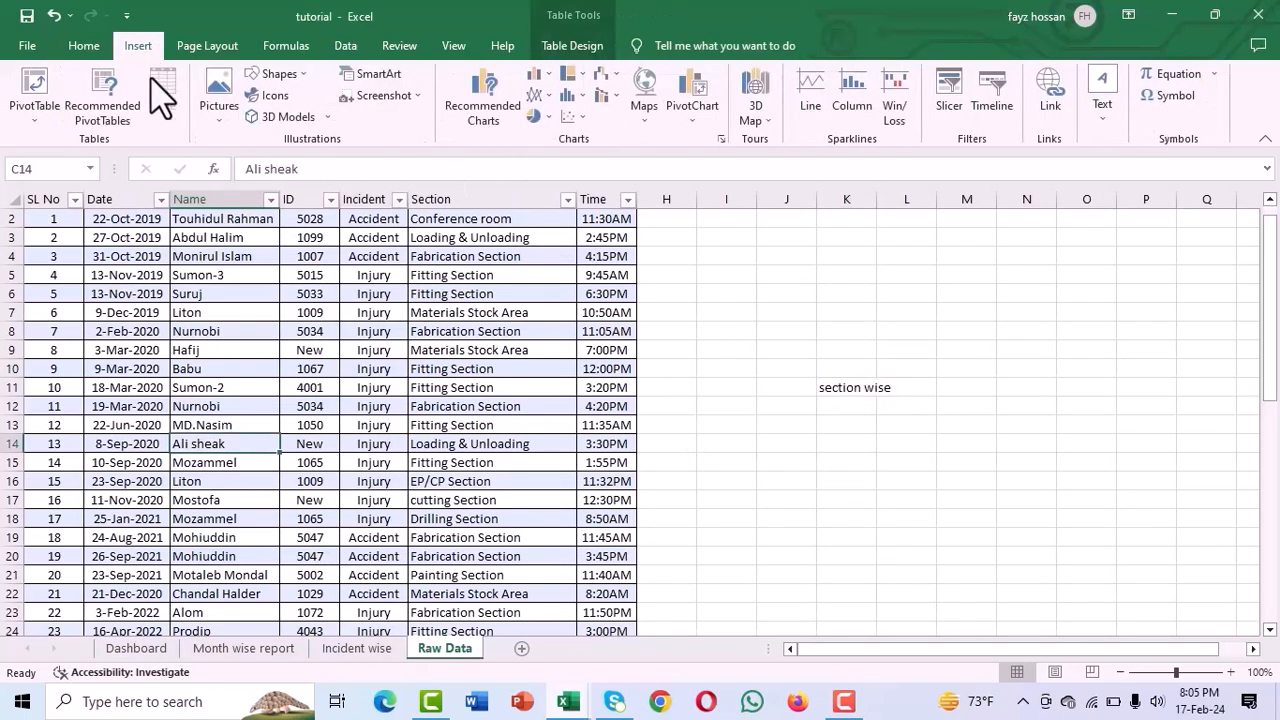
{"action": "left_click", "coordinate": [34, 97]}
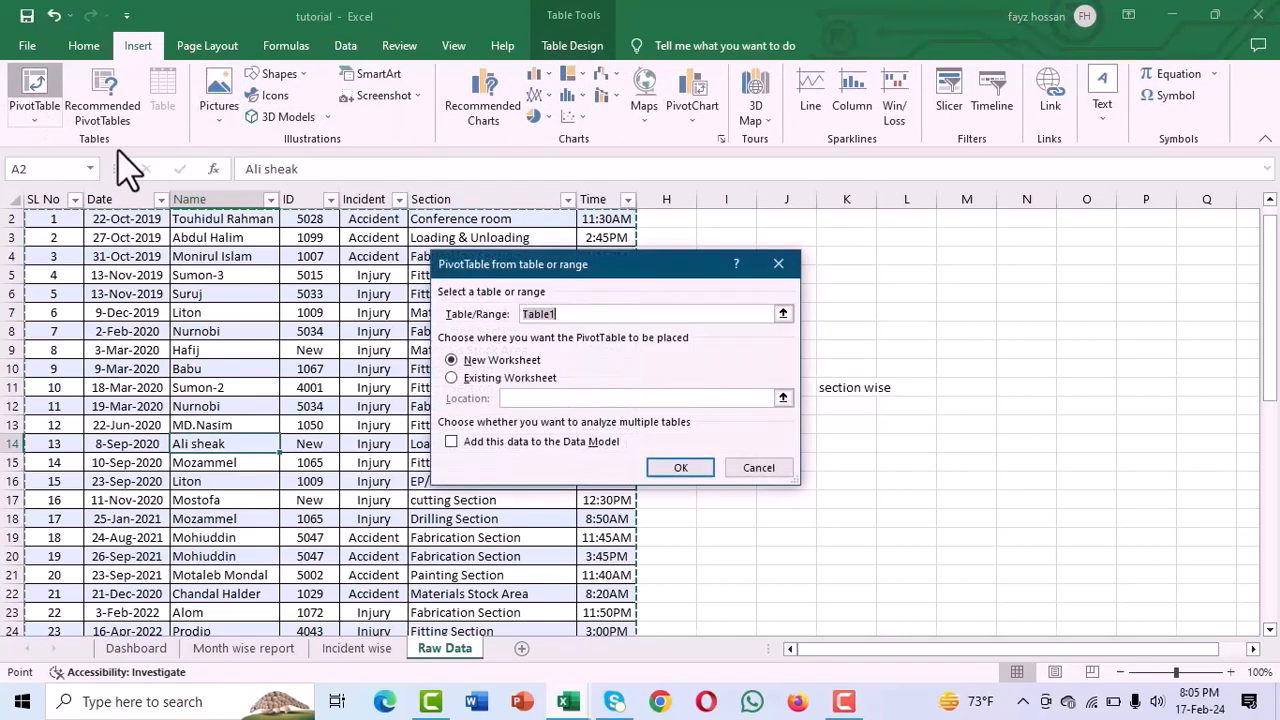
{"action": "left_click", "coordinate": [689, 467]}
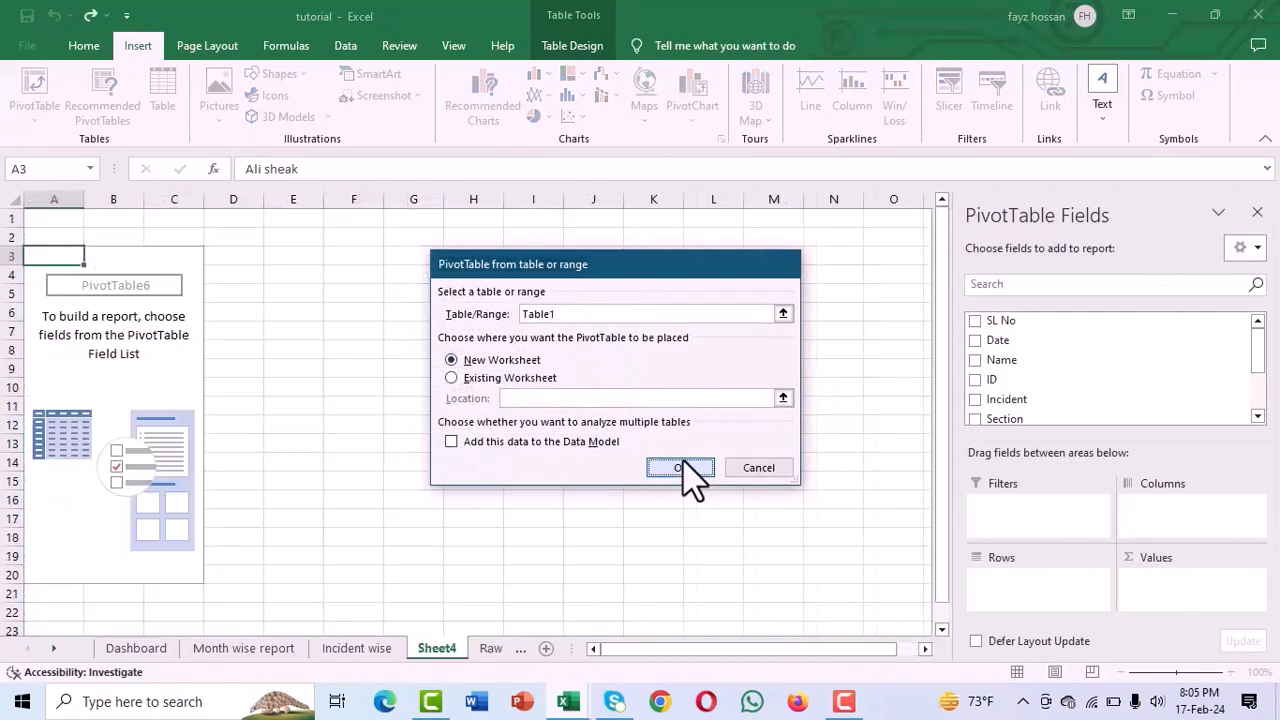
Step: Enable the Classic PivotTable layout in the display options of the new PivotTable
{"action": "right_click", "coordinate": [40, 362]}
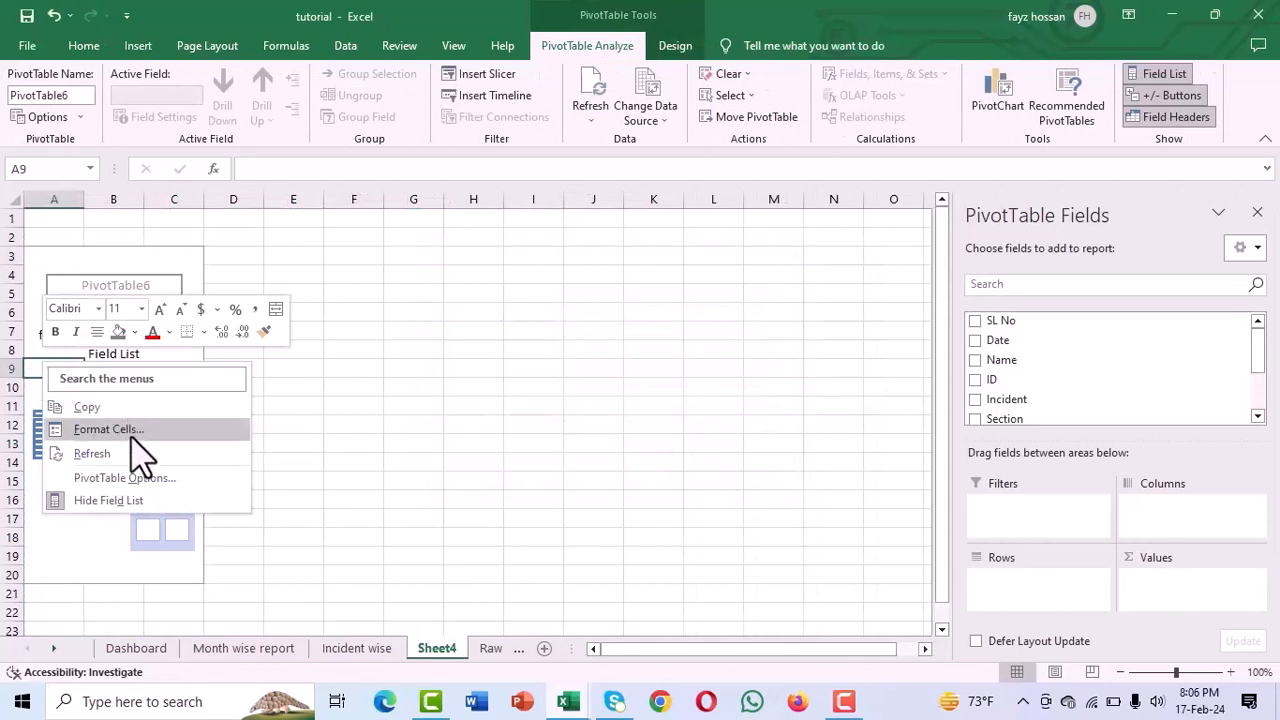
{"action": "left_click", "coordinate": [120, 478]}
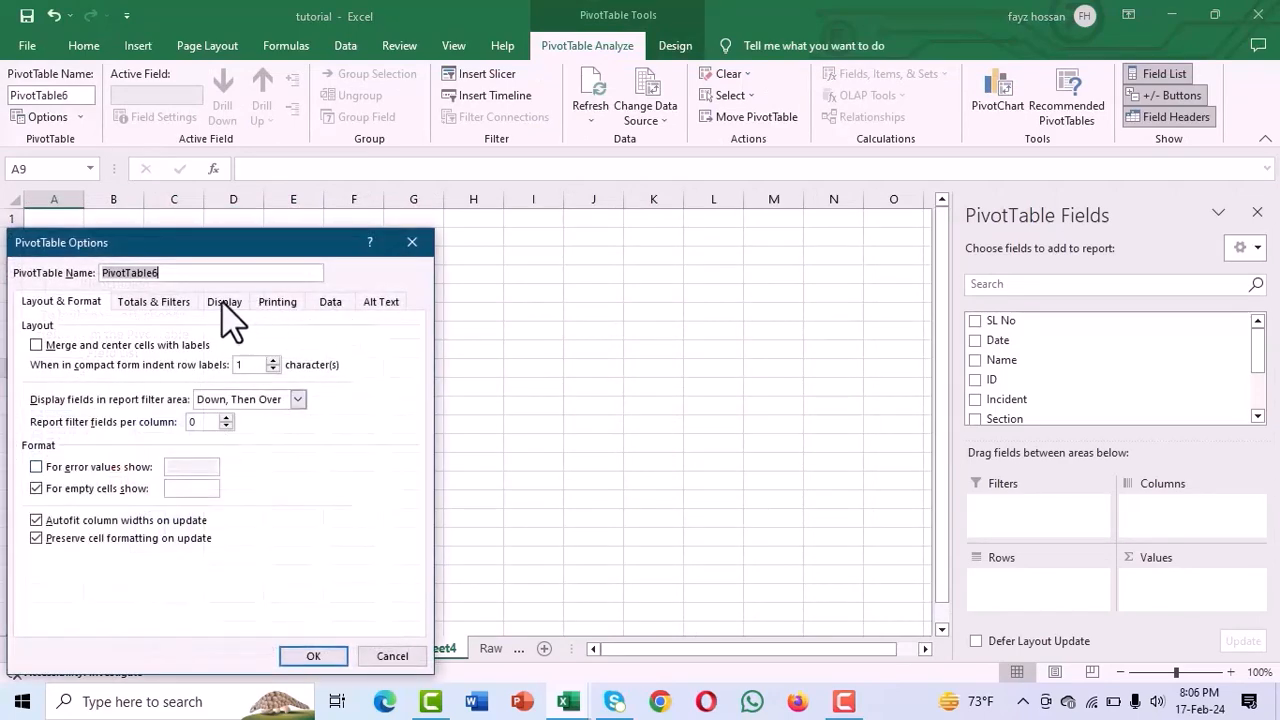
{"action": "left_click", "coordinate": [223, 303]}
{"action": "left_click", "coordinate": [37, 440]}
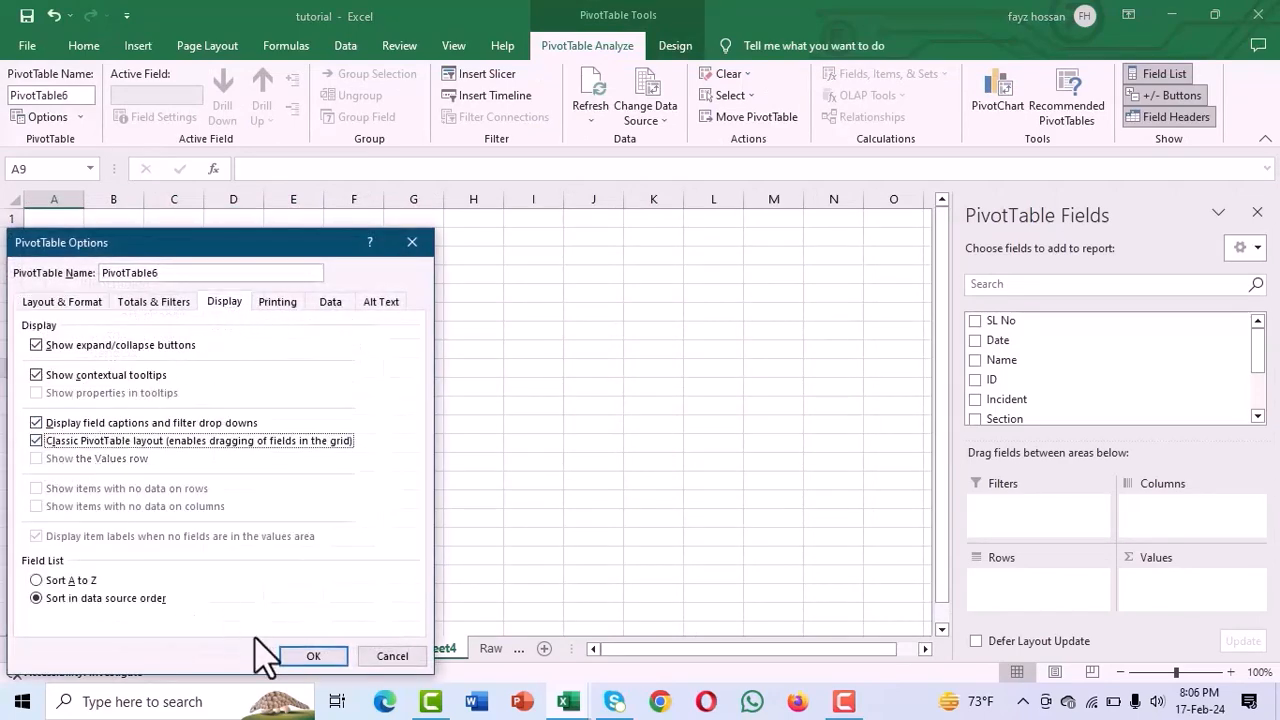
{"action": "left_click", "coordinate": [310, 657]}
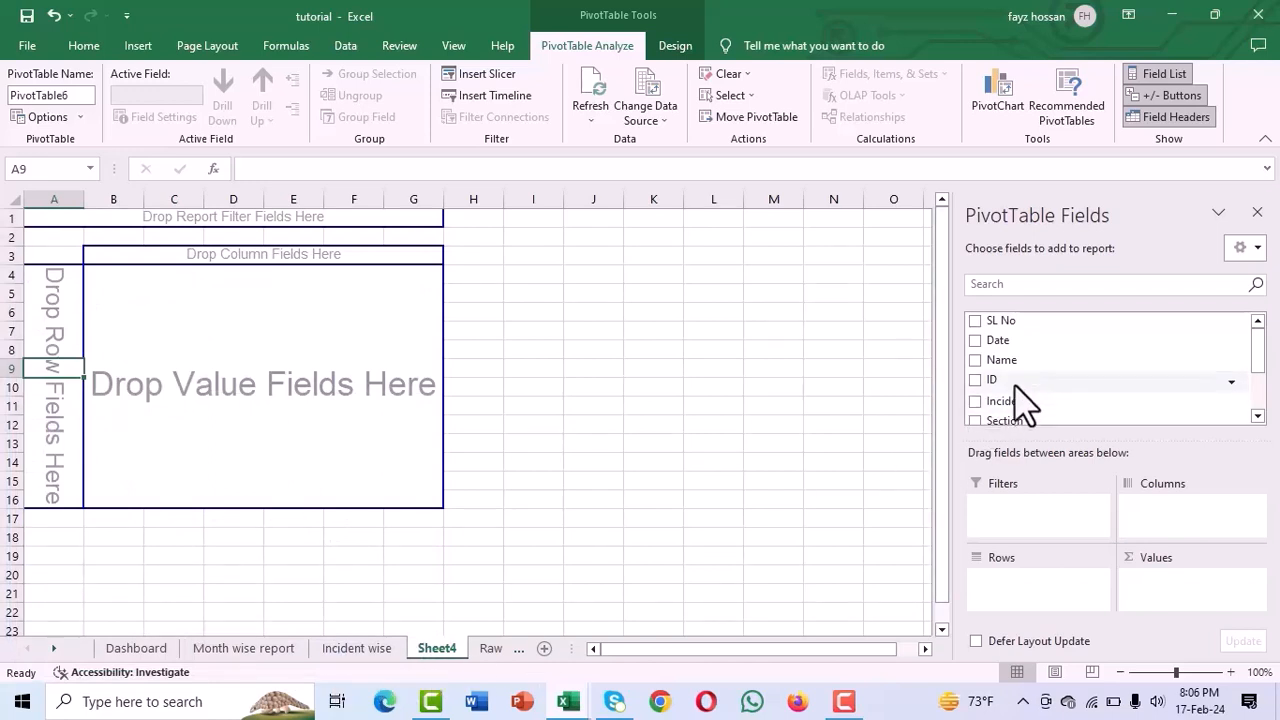
Step: Add Section to the PivotTable's rows and Incident to its values as a count
{"action": "scroll", "coordinate": [1018, 420], "scroll_direction": "down", "scroll_amount": 1}
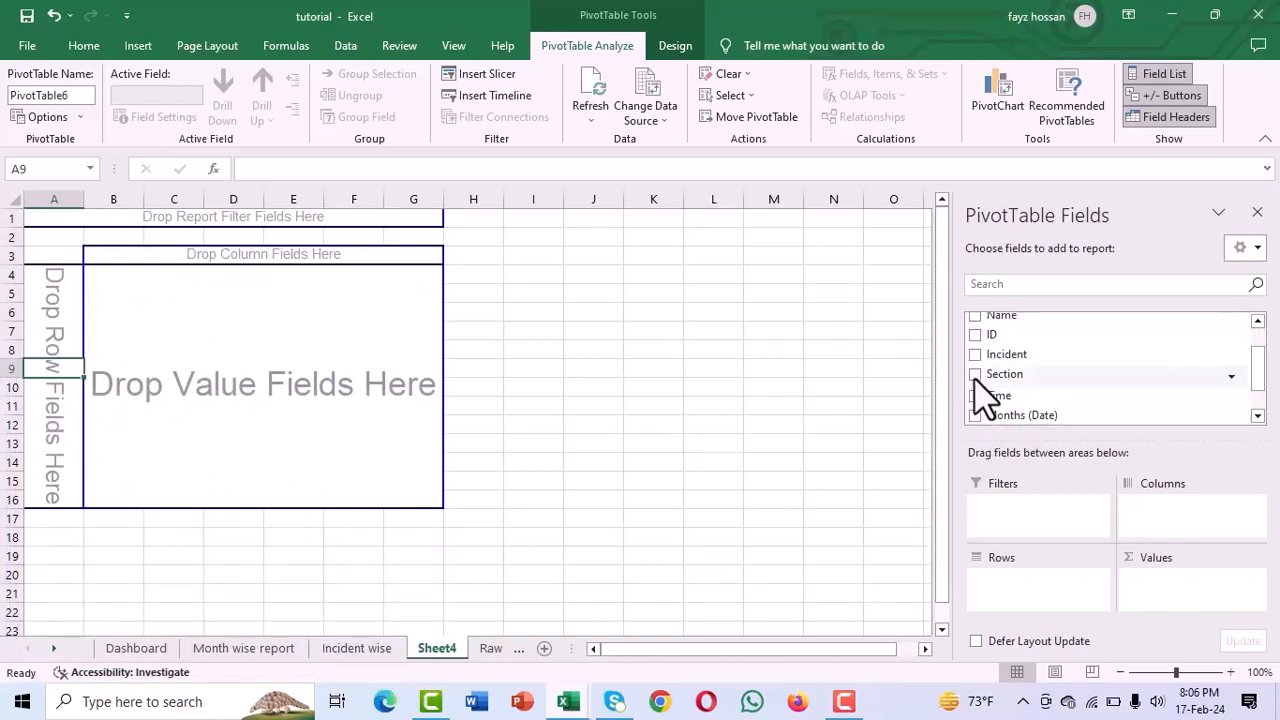
{"action": "left_click", "coordinate": [974, 375]}
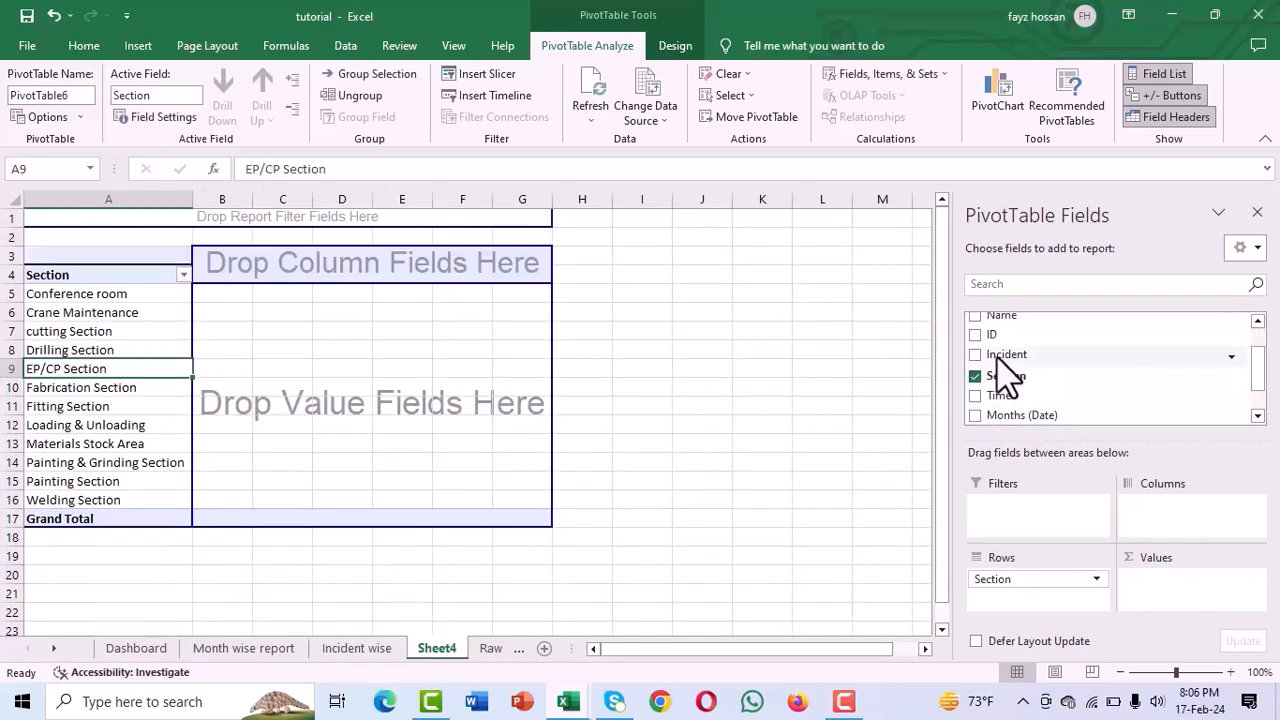
{"action": "left_click_drag", "start_coordinate": [998, 355], "coordinate": [1154, 591]}
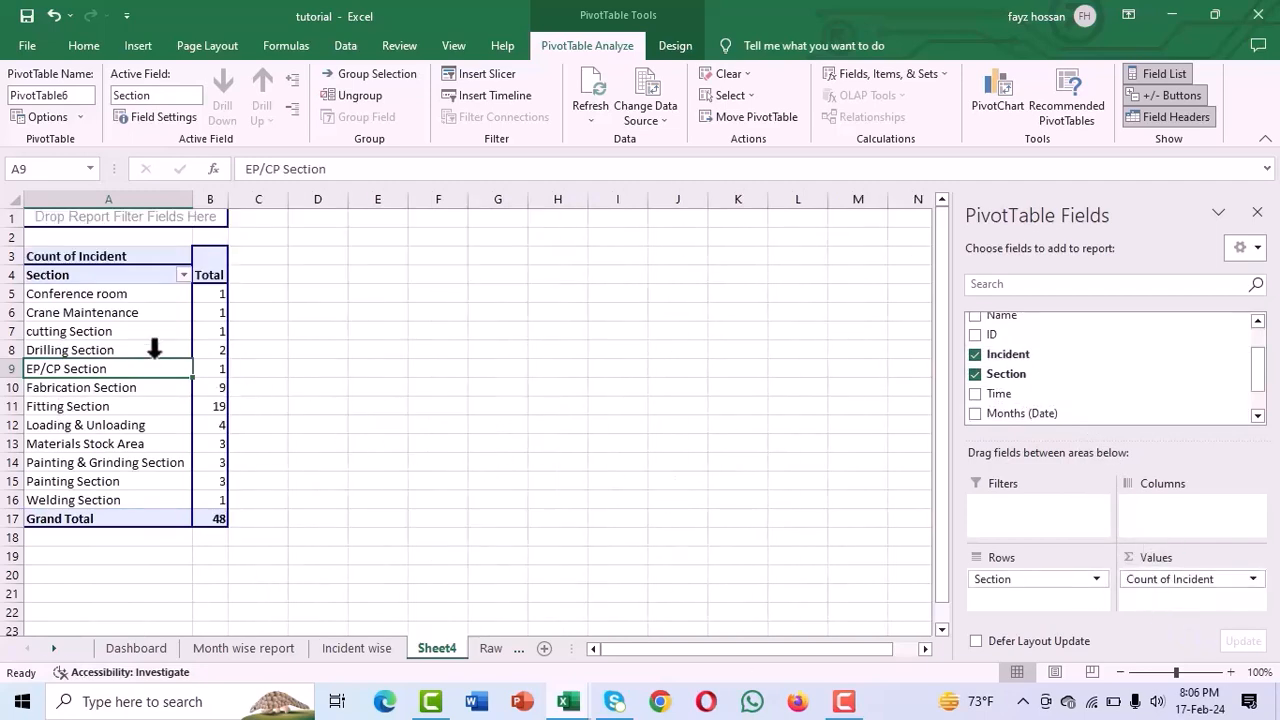
Step: Insert a Clustered Bar PivotChart from the section wise PivotTable, place it beside the table, and close the field list
{"action": "left_click", "coordinate": [132, 338]}
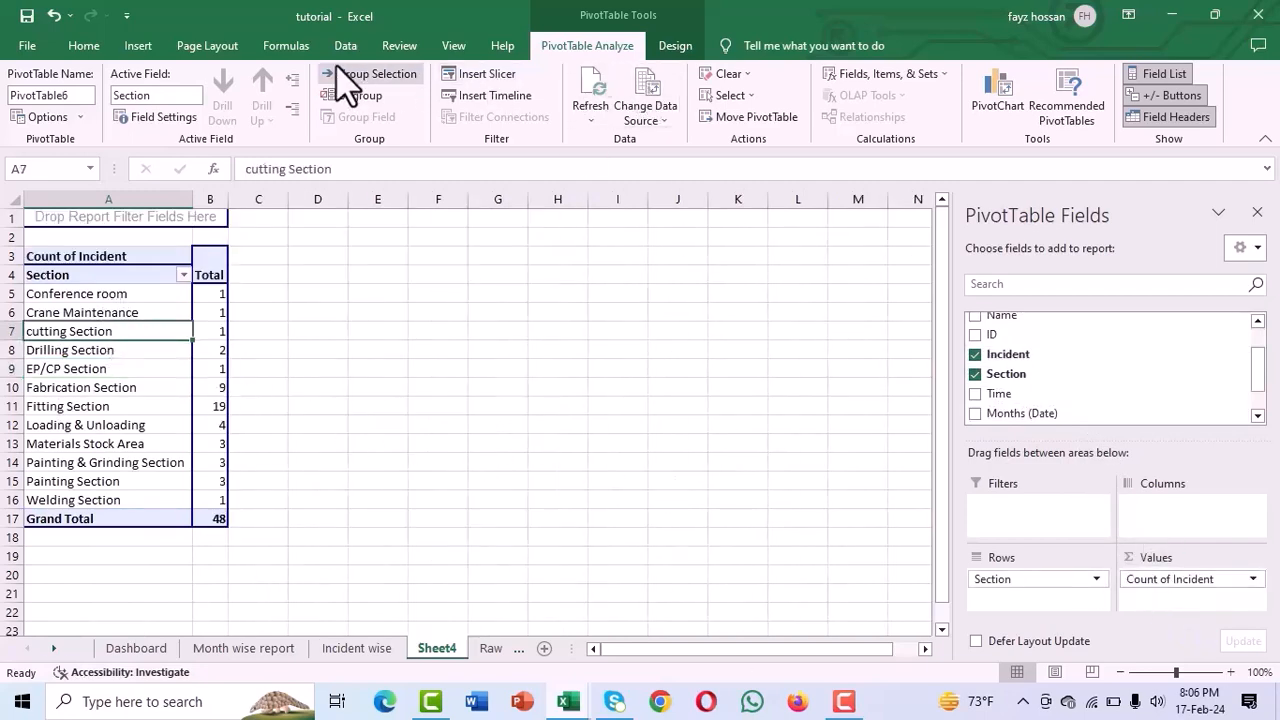
{"action": "left_click", "coordinate": [136, 47]}
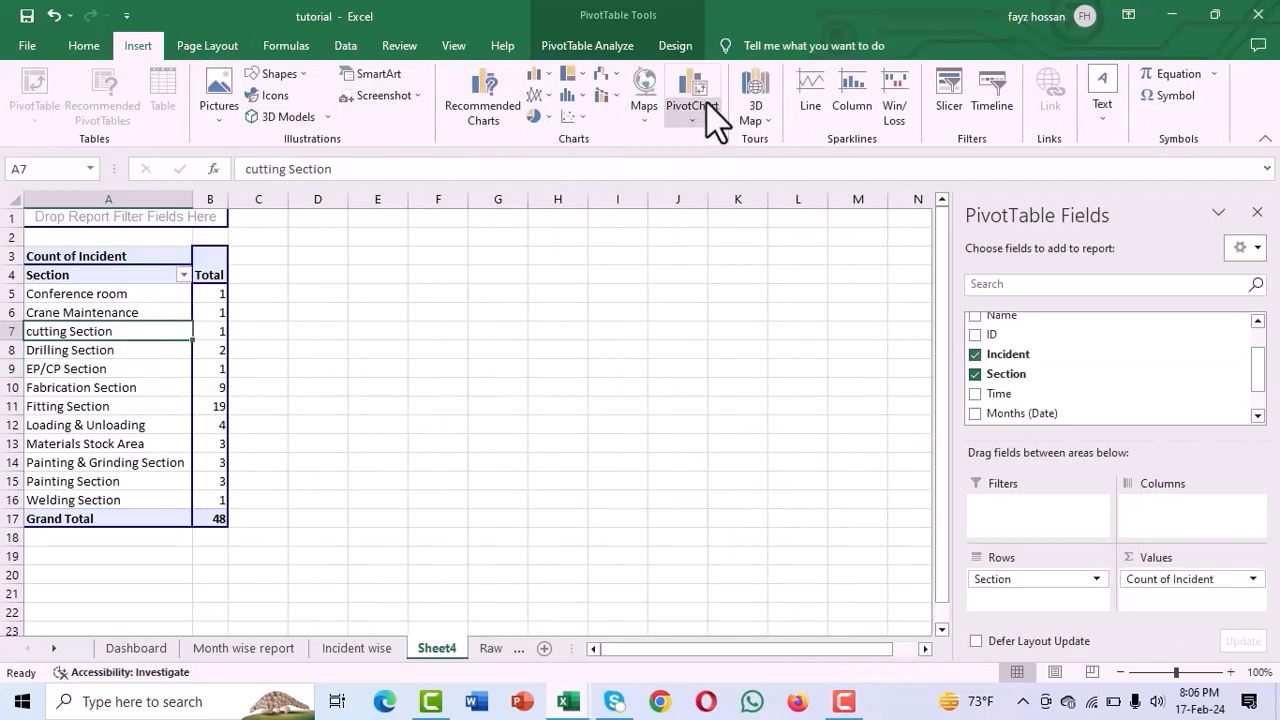
{"action": "left_click", "coordinate": [712, 119]}
{"action": "left_click", "coordinate": [723, 148]}
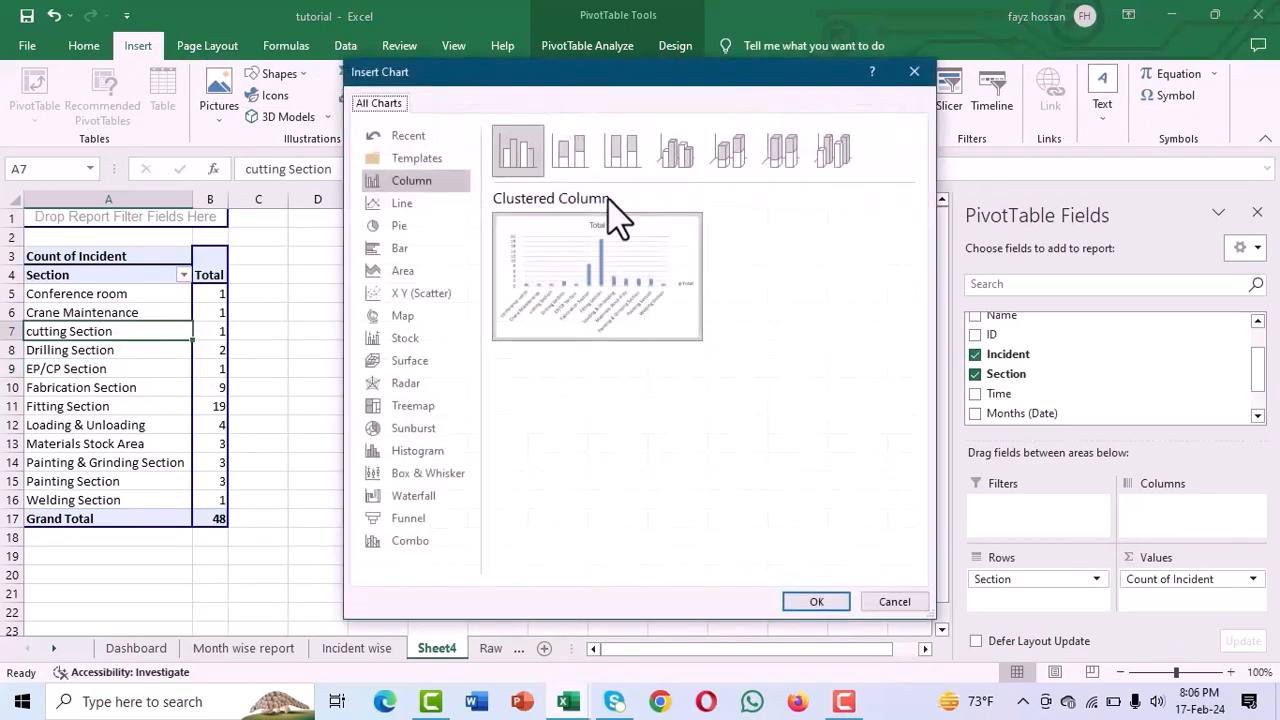
{"action": "left_click", "coordinate": [410, 250]}
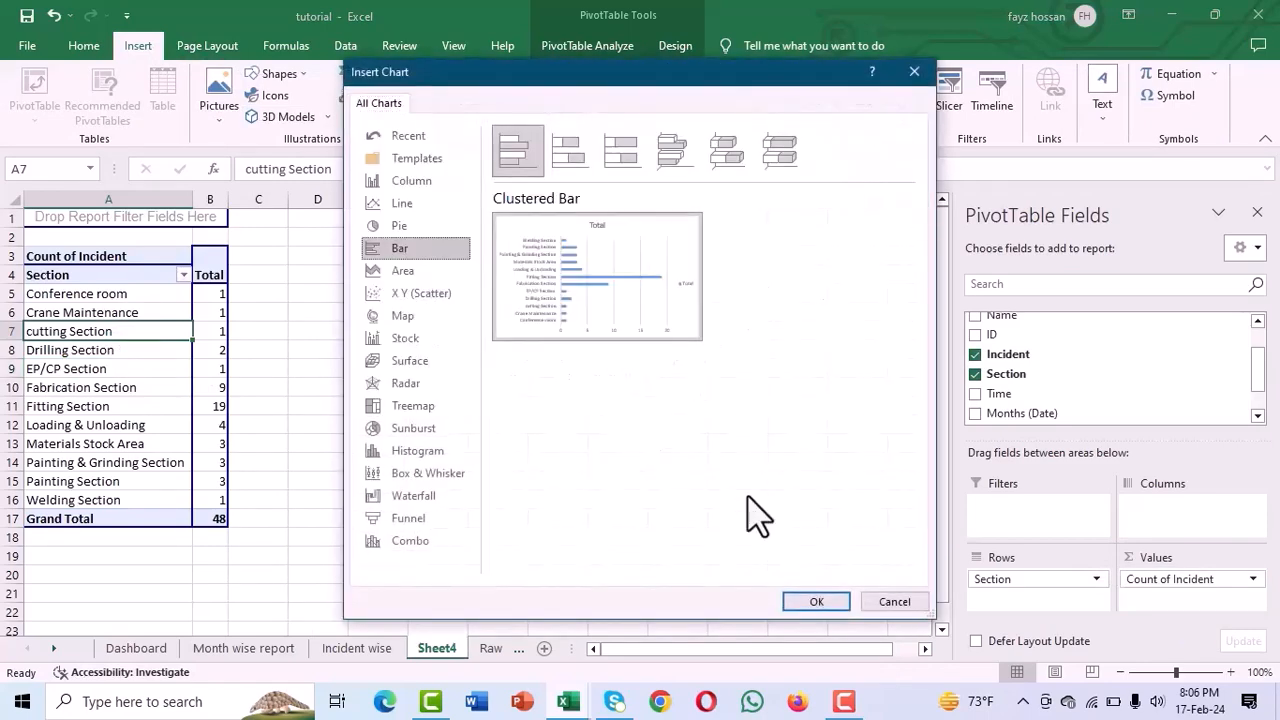
{"action": "left_click", "coordinate": [825, 604]}
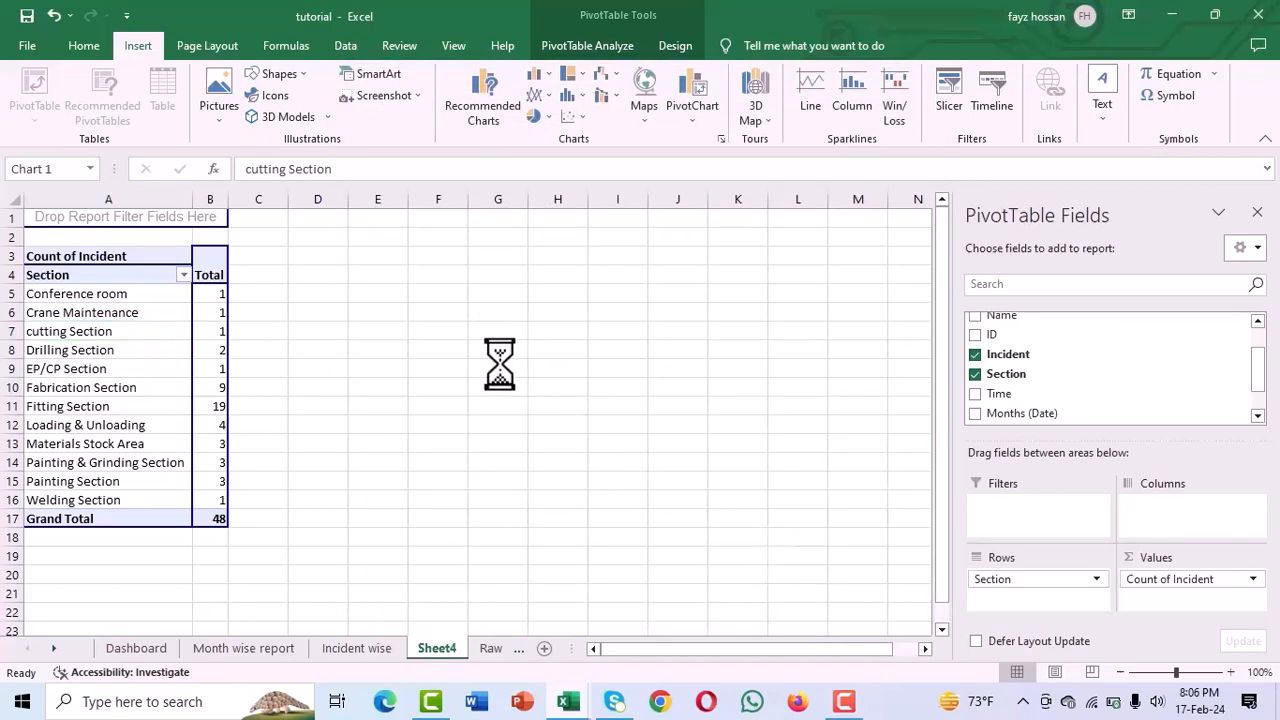
{"action": "mouse_move", "coordinate": [400, 337]}
{"action": "left_mouse_down"}
{"action": "mouse_move", "coordinate": [434, 323]}
{"action": "mouse_move", "coordinate": [446, 260]}
{"action": "mouse_move", "coordinate": [435, 249]}
{"action": "left_mouse_up"}
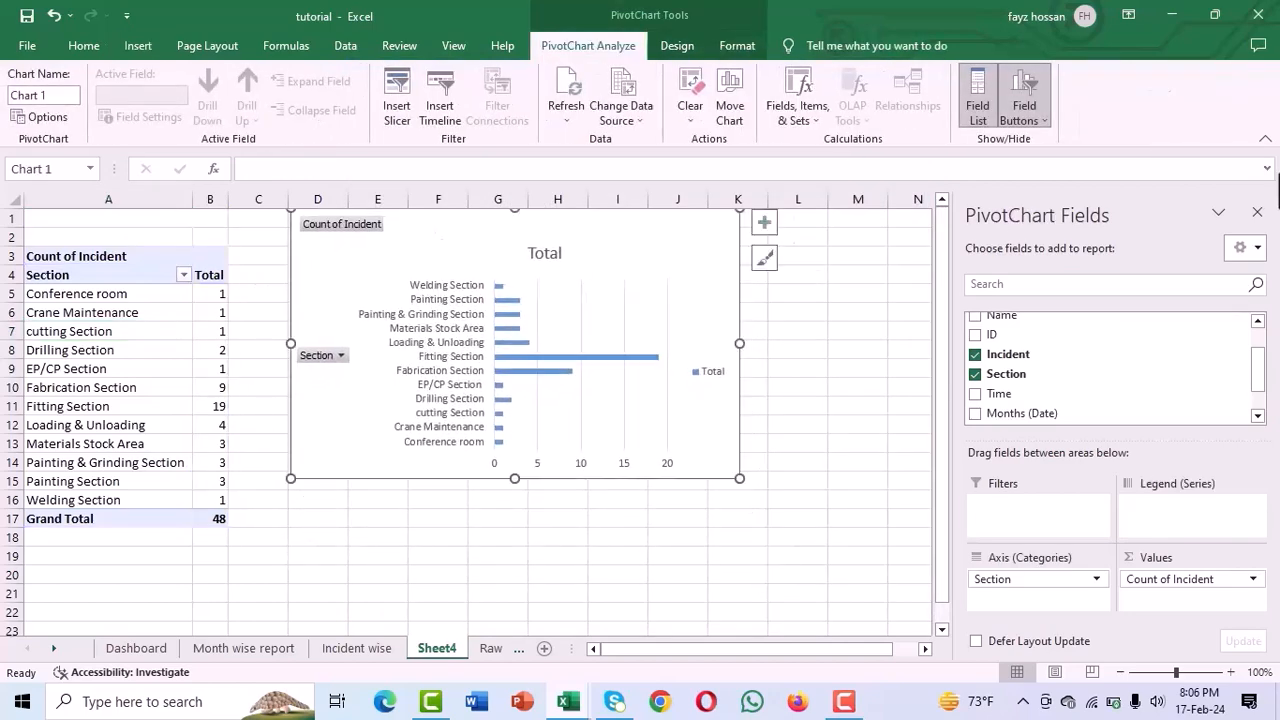
{"action": "left_click", "coordinate": [1257, 212]}
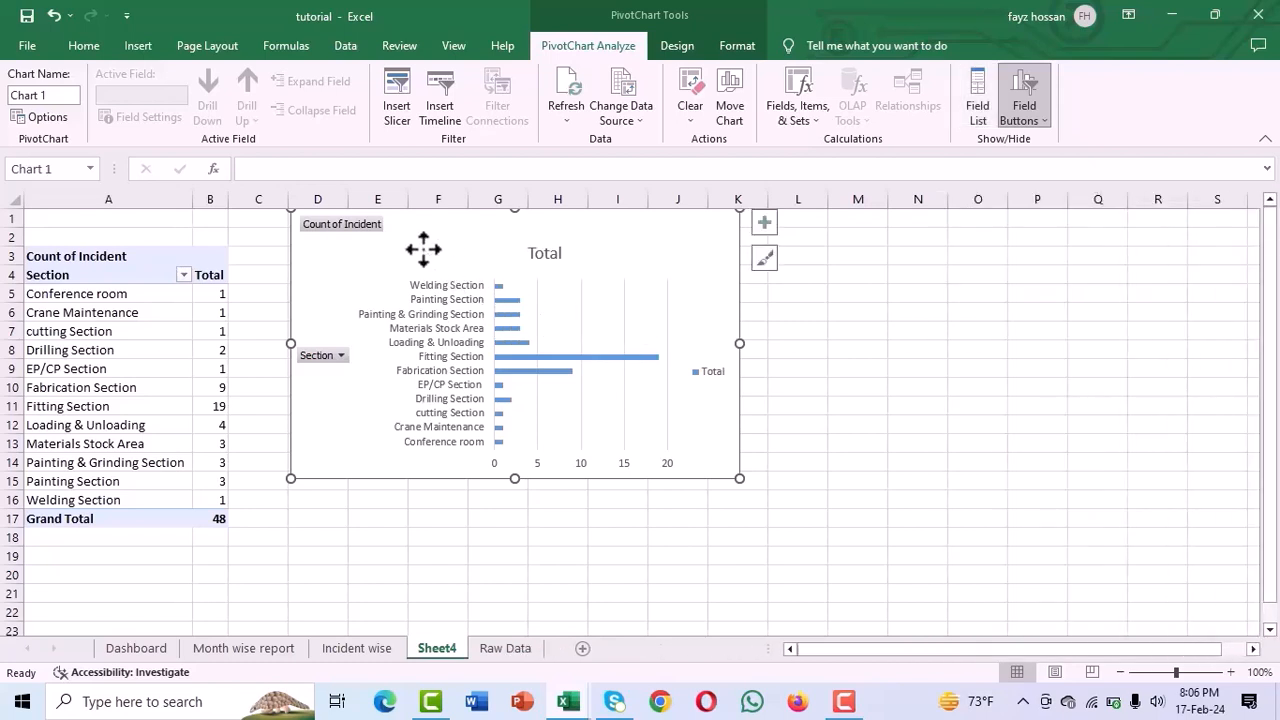
Step: Copy the section bar chart and paste it at cell P1 of the Dashboard sheet, beside the pie chart
{"action": "right_click", "coordinate": [423, 249]}
{"action": "left_click", "coordinate": [463, 248]}
{"action": "left_click", "coordinate": [150, 652]}
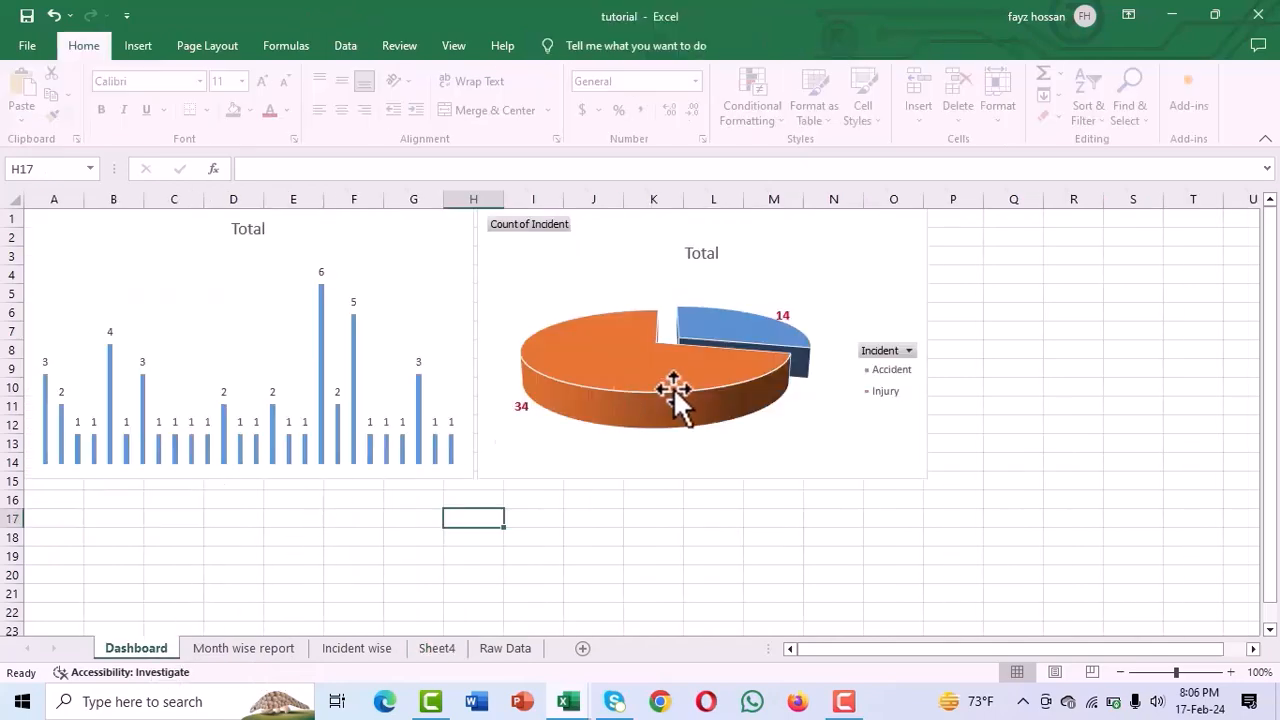
{"action": "left_click", "coordinate": [966, 224]}
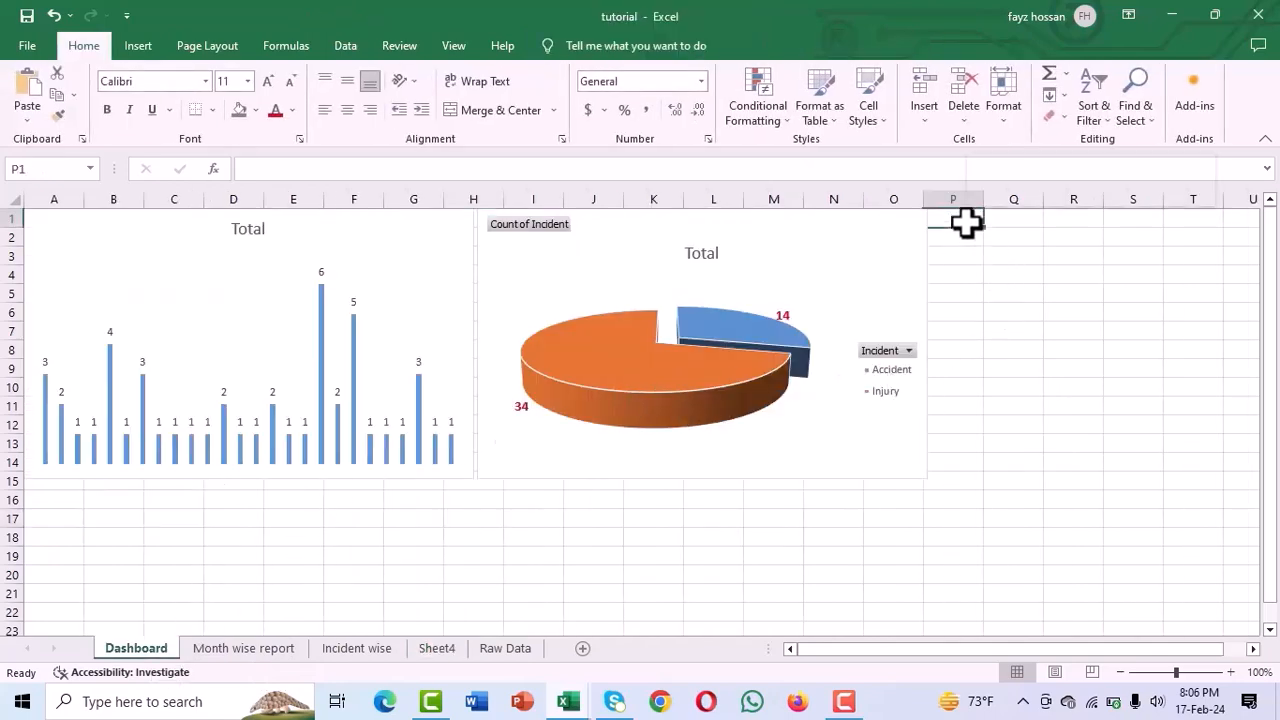
{"action": "right_click", "coordinate": [966, 224]}
{"action": "left_click", "coordinate": [1018, 340]}
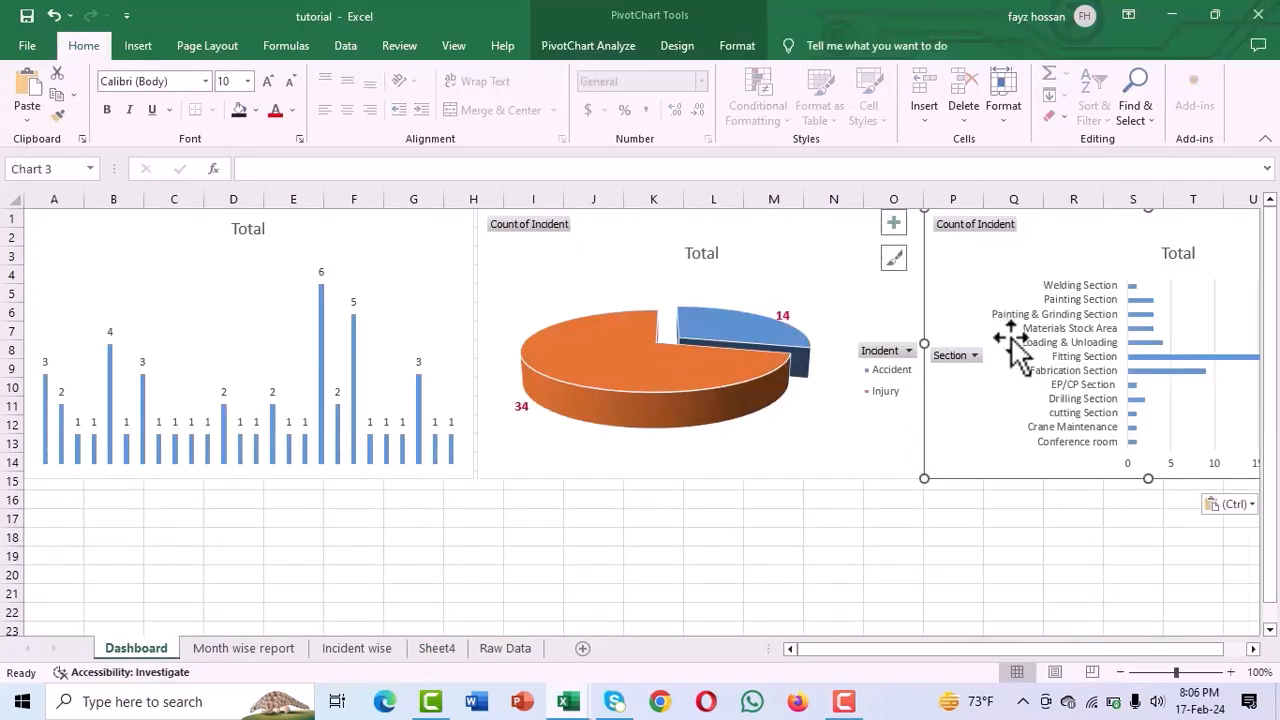
Step: Hide all field buttons on the pasted section chart and remove its vertical gridlines
{"action": "right_click", "coordinate": [966, 228]}
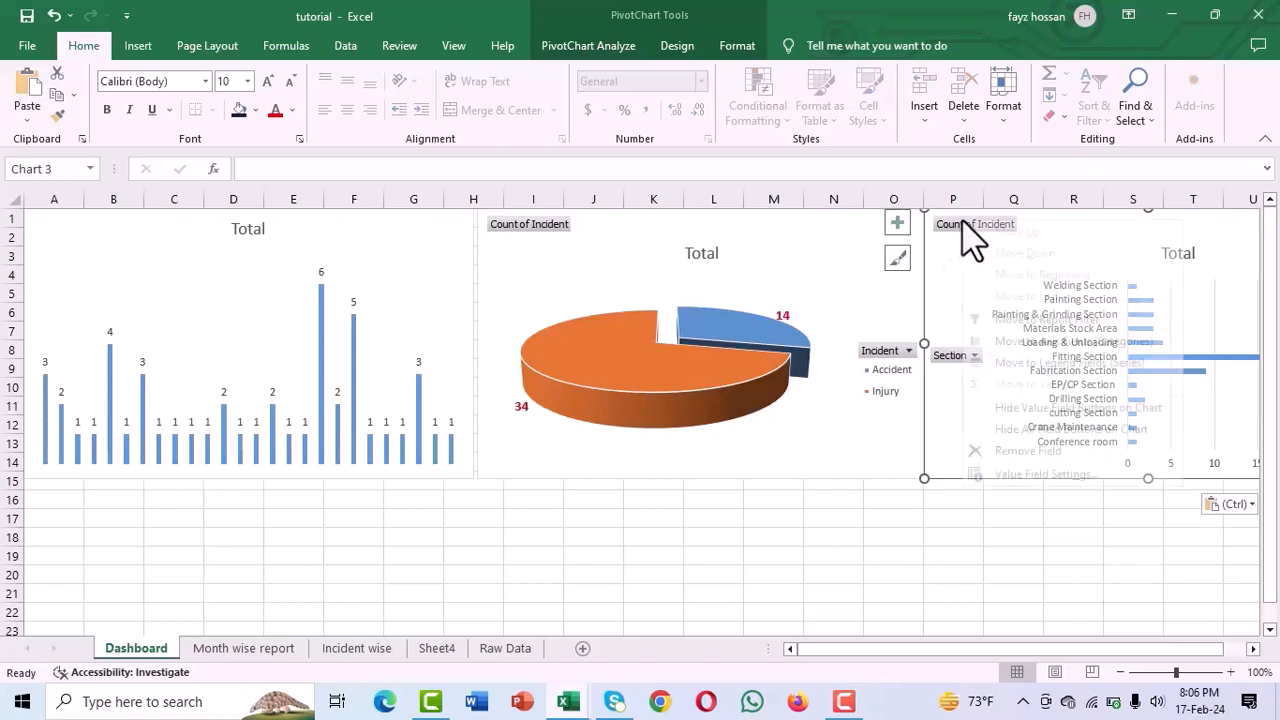
{"action": "left_click", "coordinate": [985, 430]}
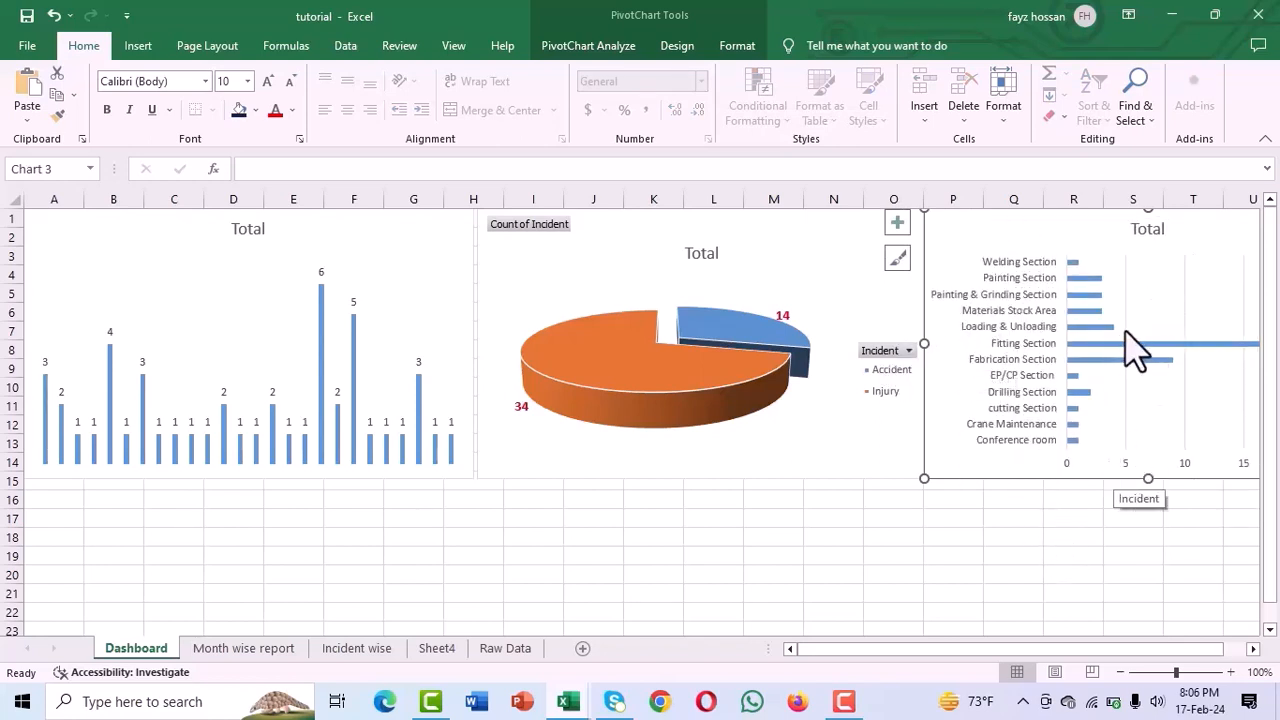
{"action": "left_click", "coordinate": [1126, 278]}
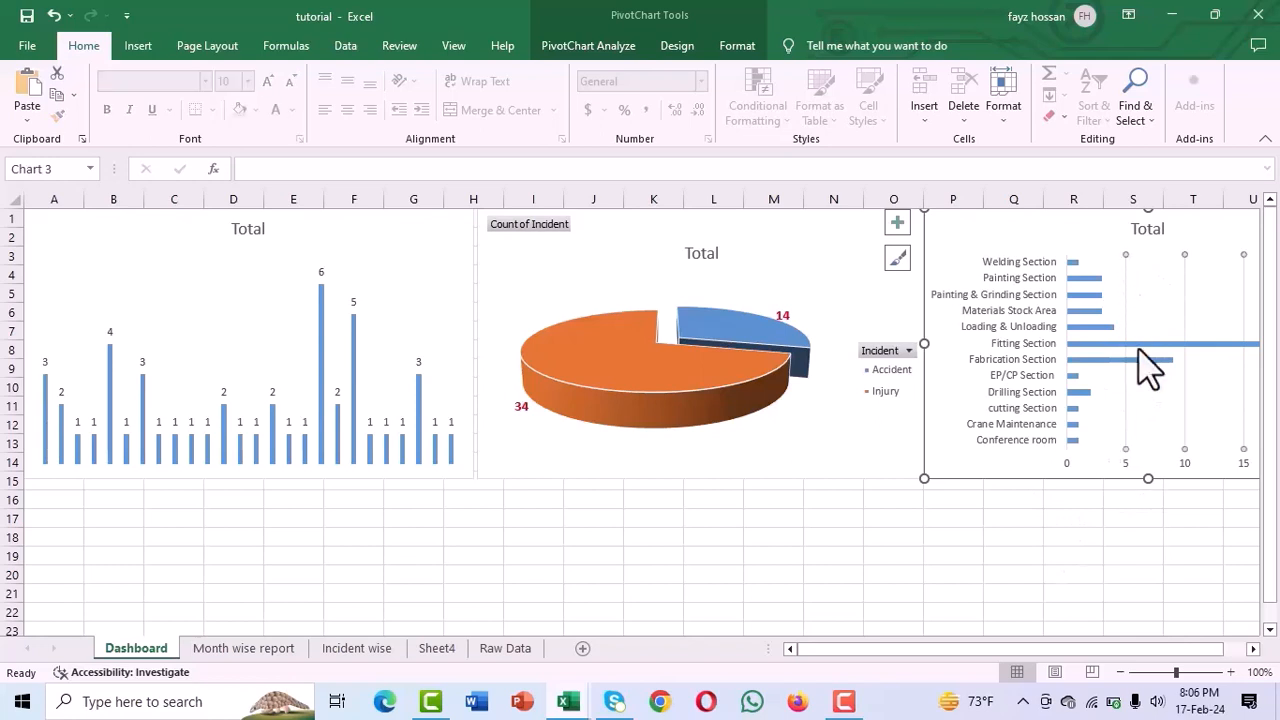
{"action": "key", "text": "Escape"}
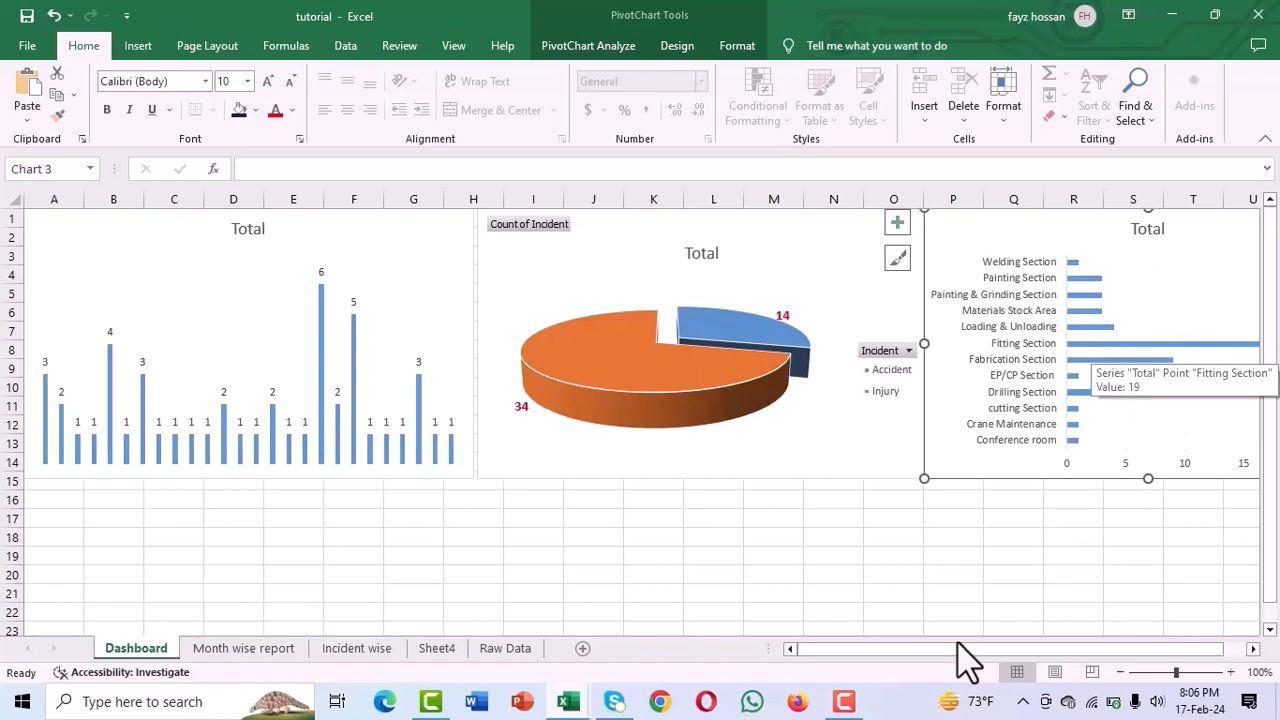
{"action": "left_click_drag", "start_coordinate": [1075, 649], "coordinate": [1206, 650]}
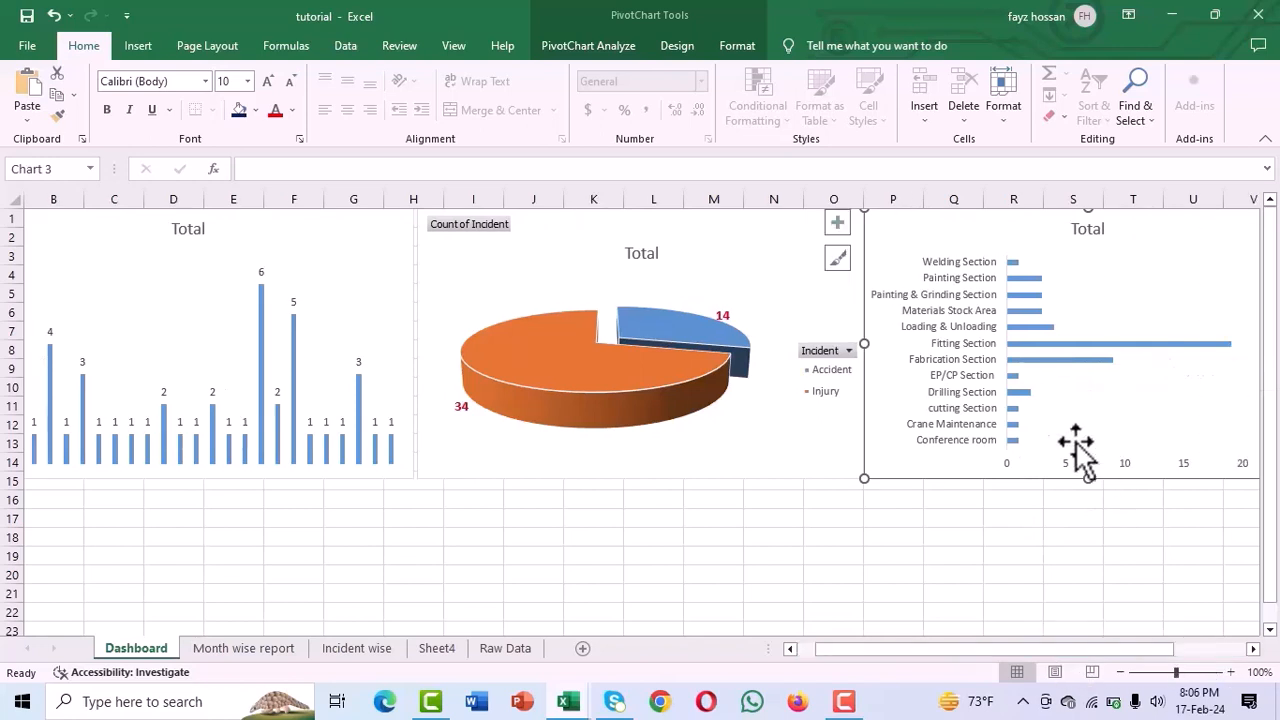
Step: Add data labels to the bars of the section chart on the Dashboard
{"action": "left_click", "coordinate": [1074, 346]}
{"action": "right_click", "coordinate": [1073, 345]}
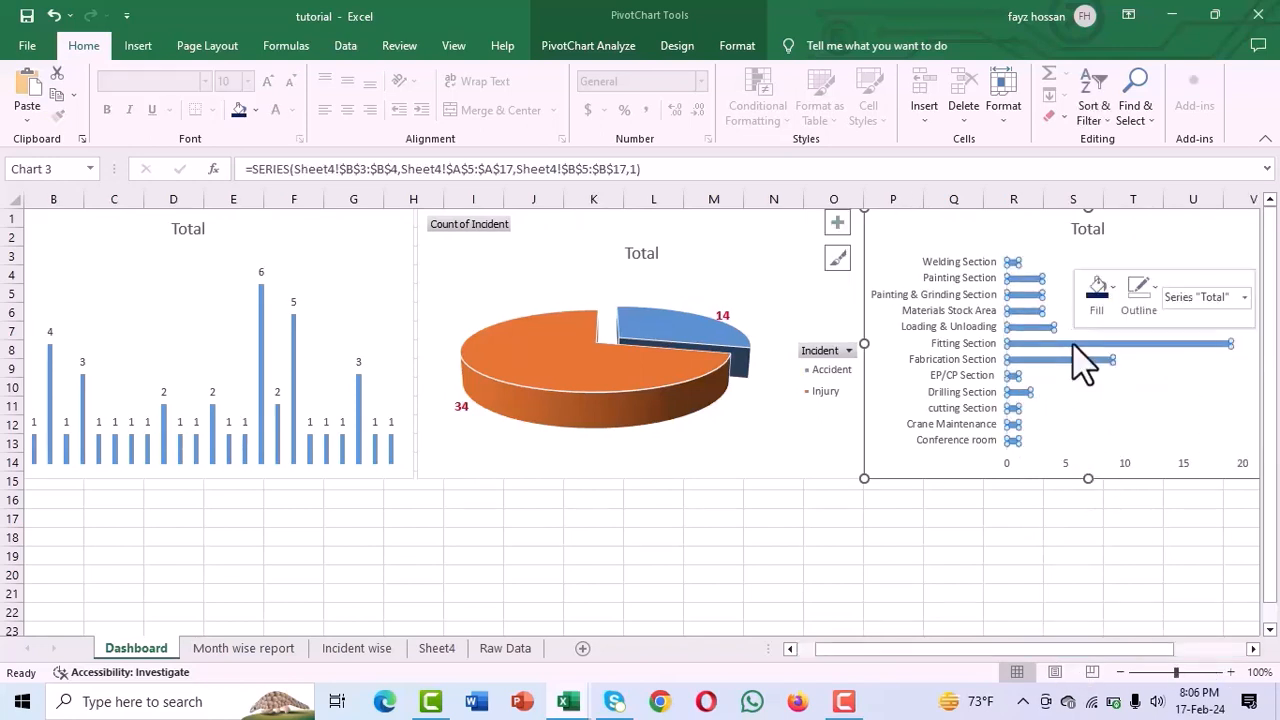
{"action": "left_click", "coordinate": [1143, 521]}
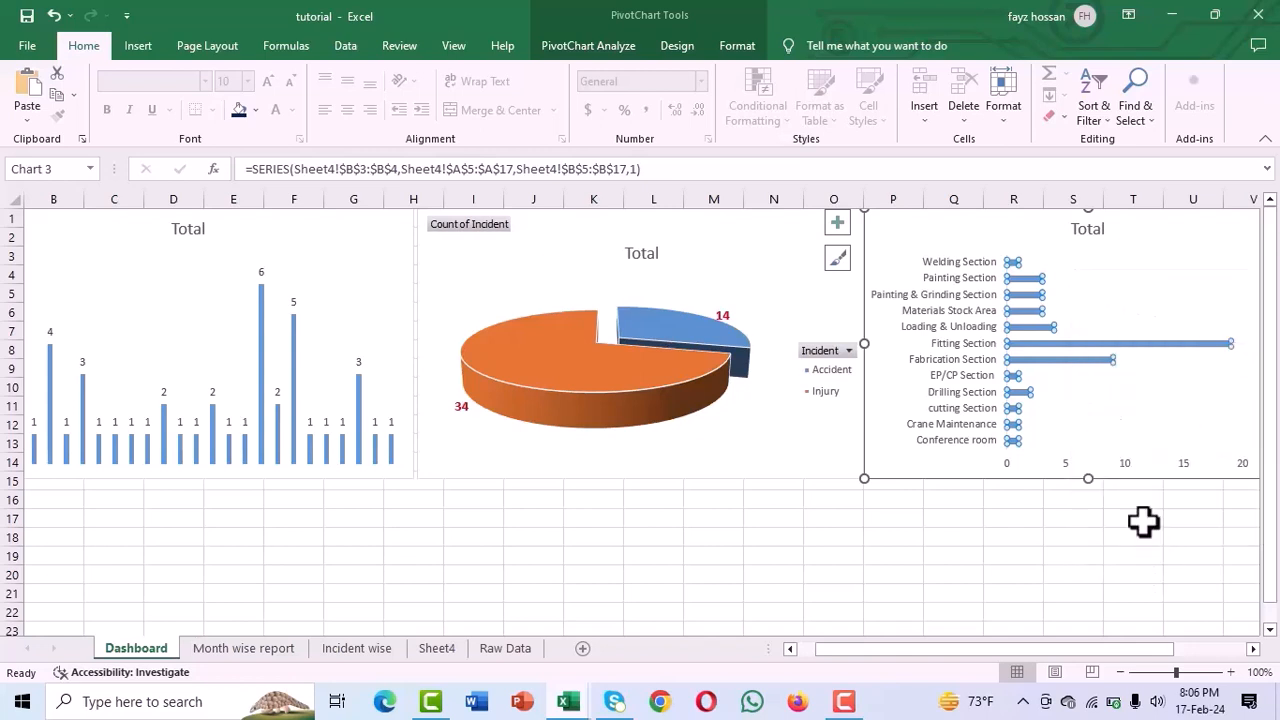
{"action": "left_click", "coordinate": [900, 540]}
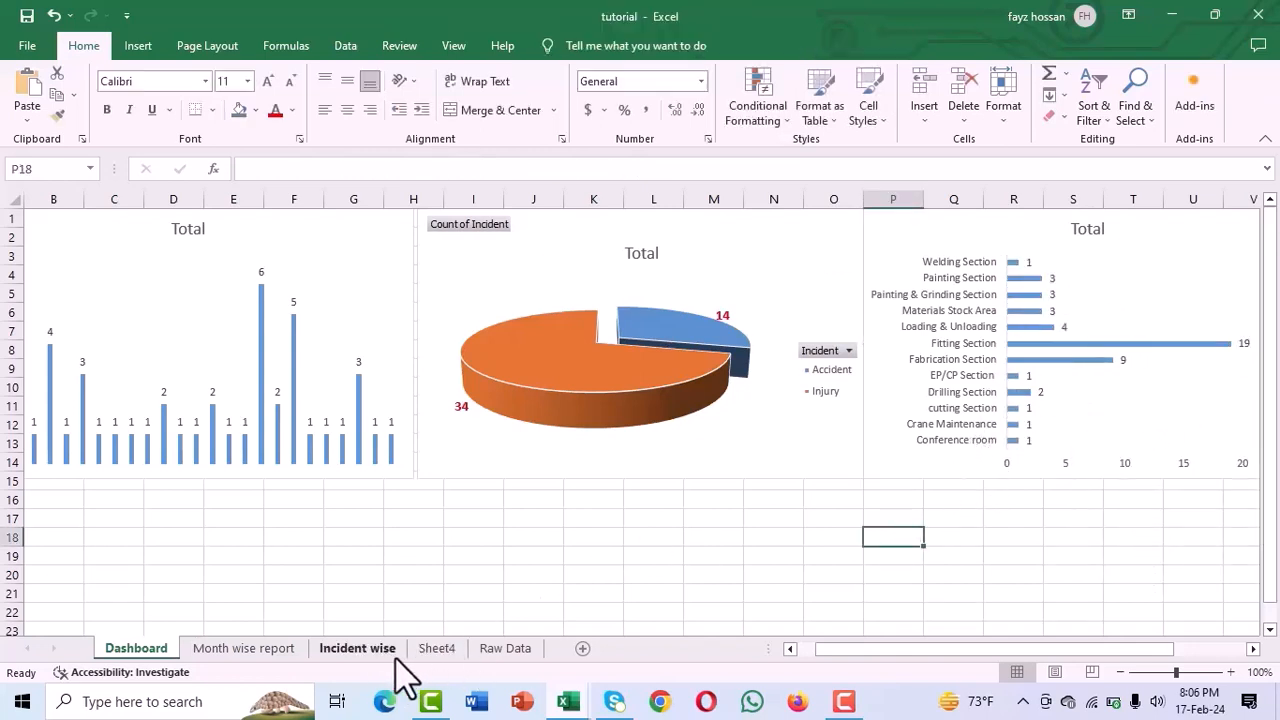
Step: Rename the Sheet4 worksheet as "Section wise"
{"action": "left_click", "coordinate": [440, 650]}
{"action": "right_click", "coordinate": [440, 648]}
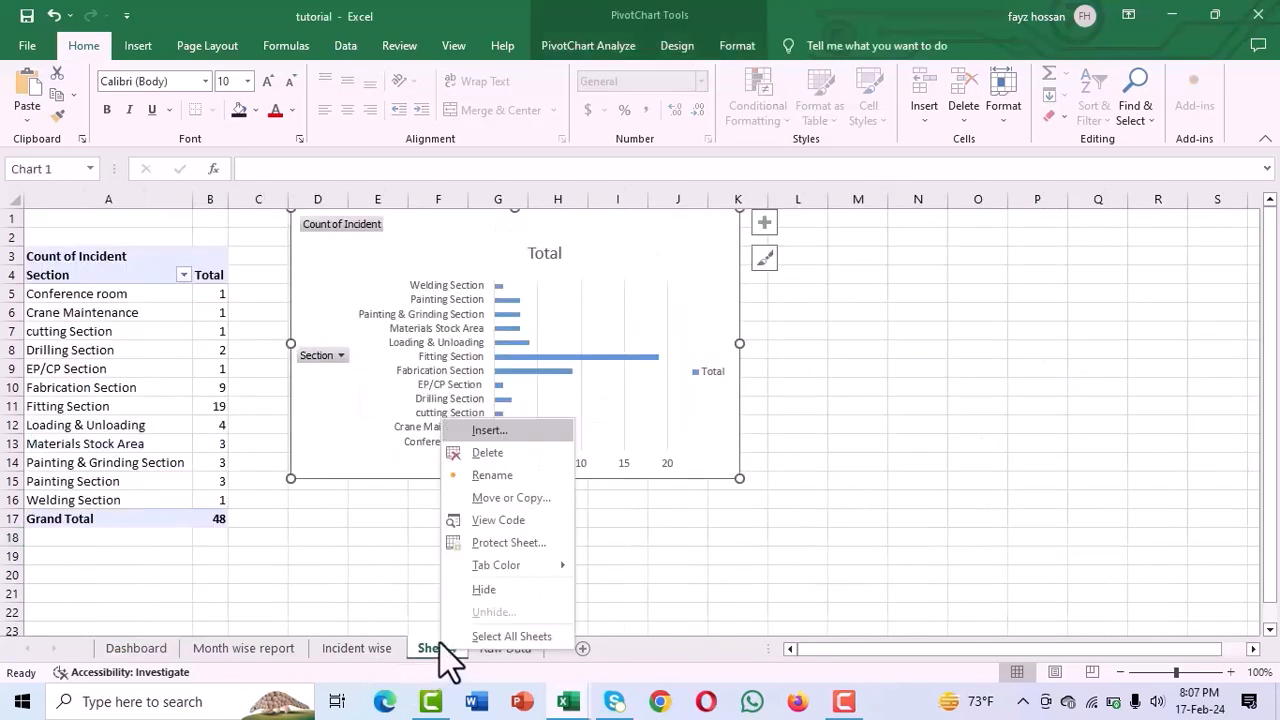
{"action": "left_click", "coordinate": [495, 478]}
{"action": "type", "text": "Section wis"}
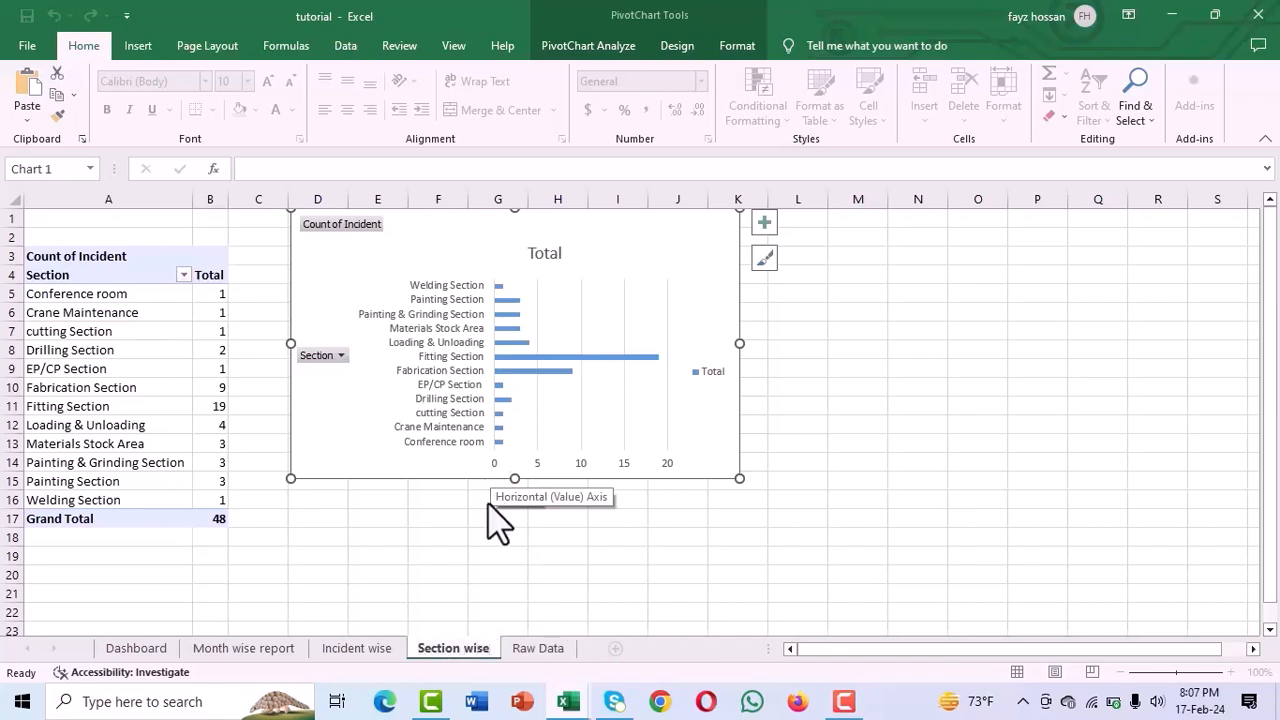
{"action": "left_click", "coordinate": [497, 520]}
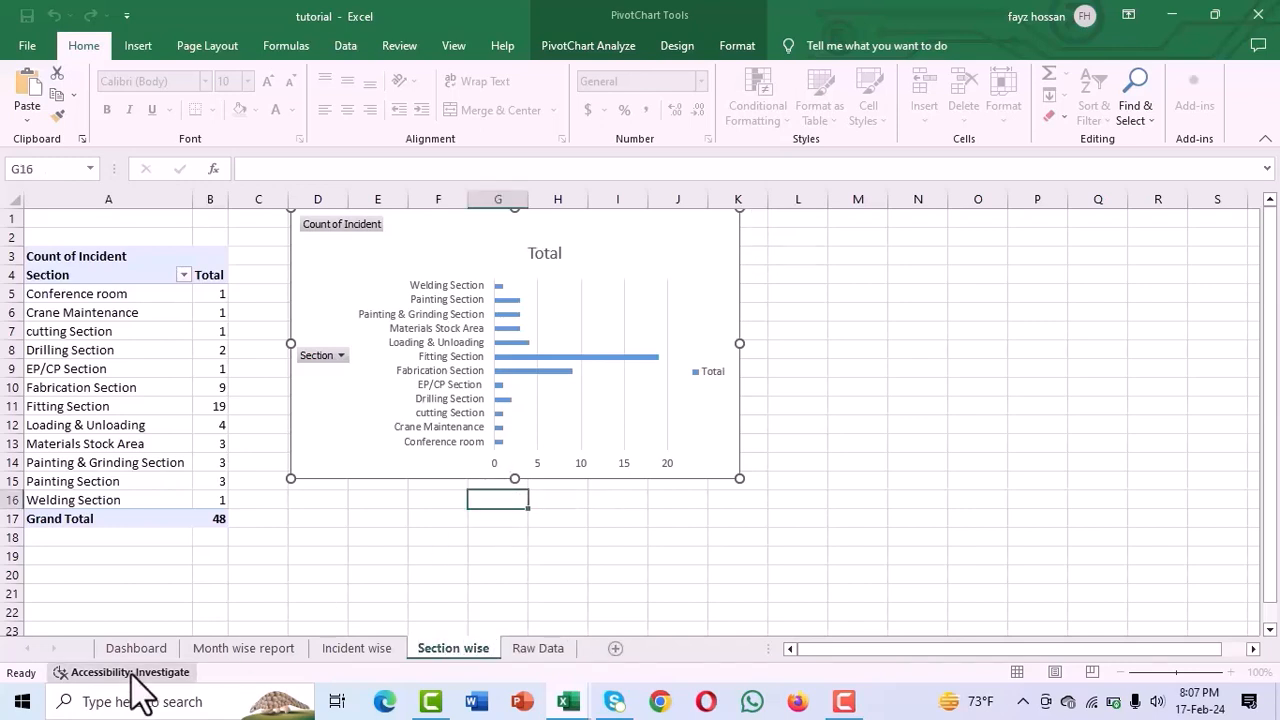
Step: Select the whole Dashboard sheet and turn off its gridlines
{"action": "left_click", "coordinate": [160, 648]}
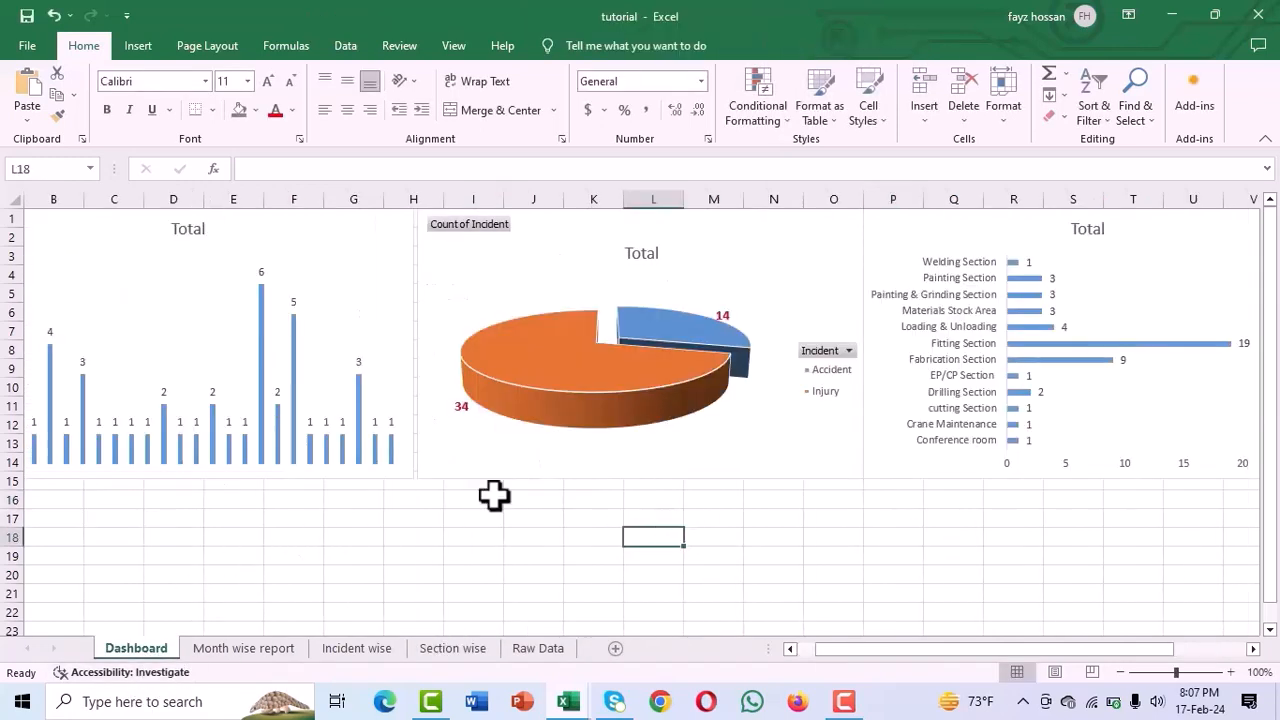
{"action": "left_click", "coordinate": [12, 192]}
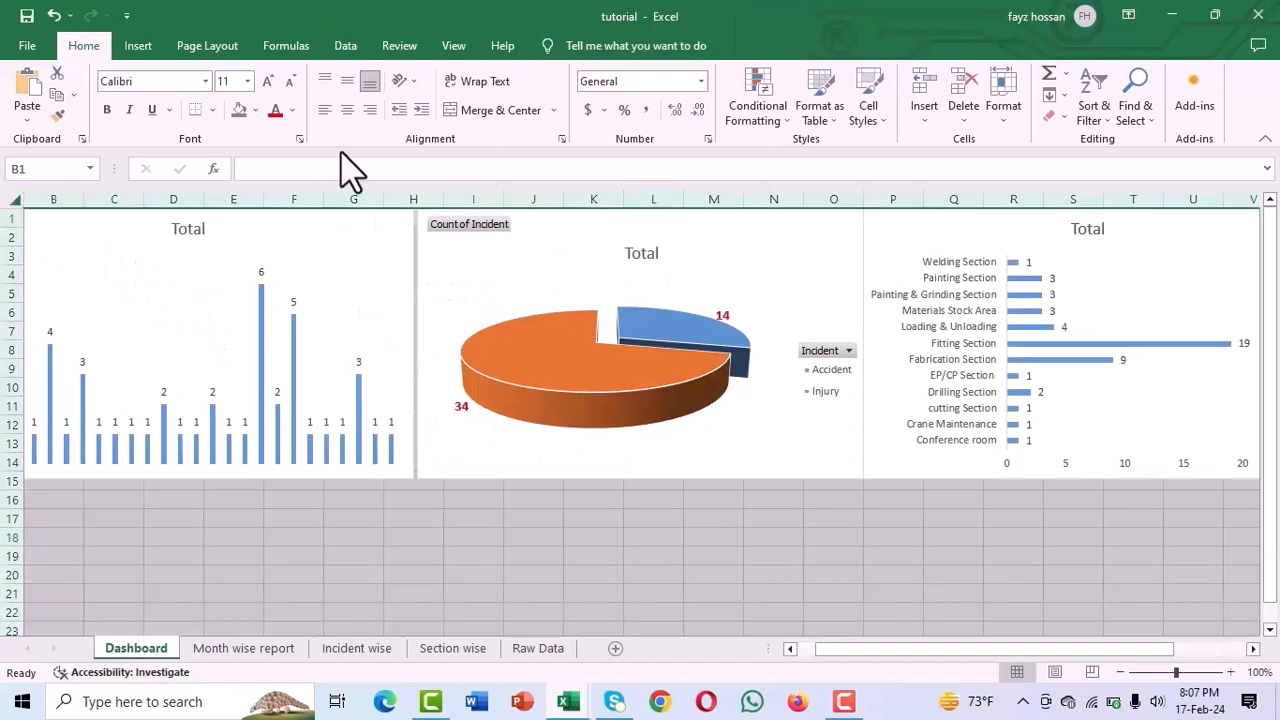
{"action": "left_click", "coordinate": [455, 46]}
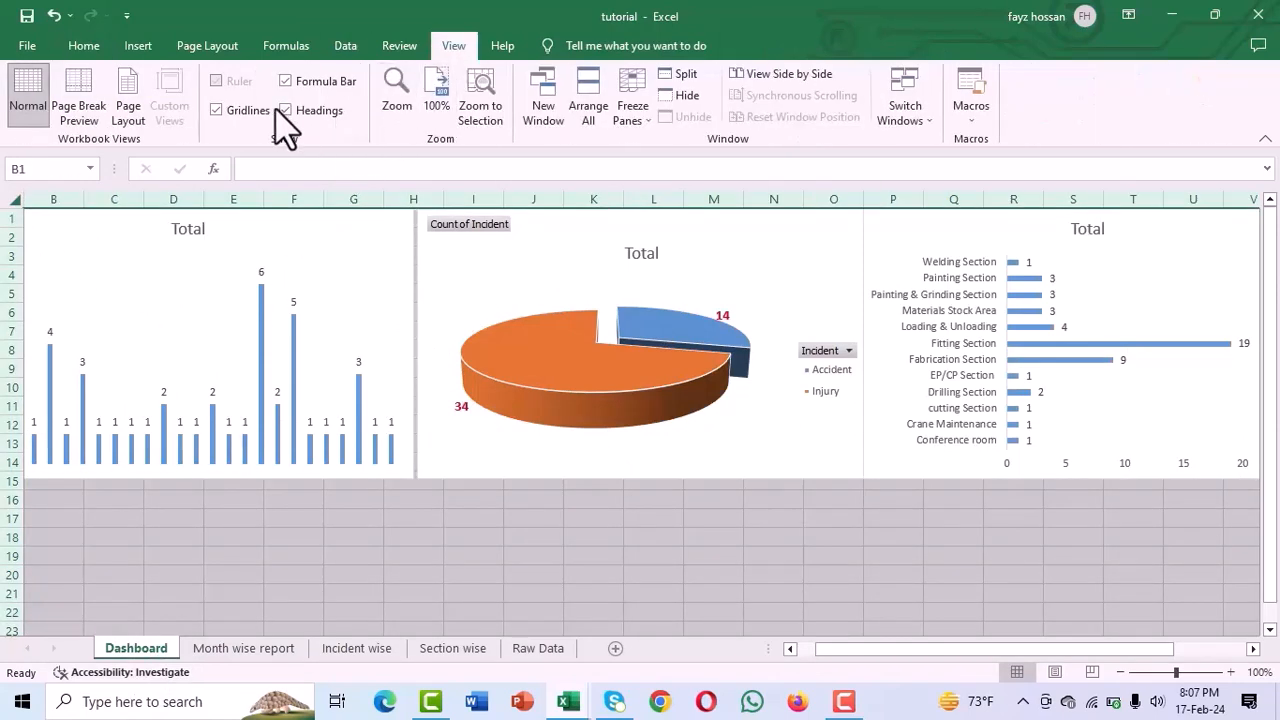
{"action": "left_click", "coordinate": [218, 110]}
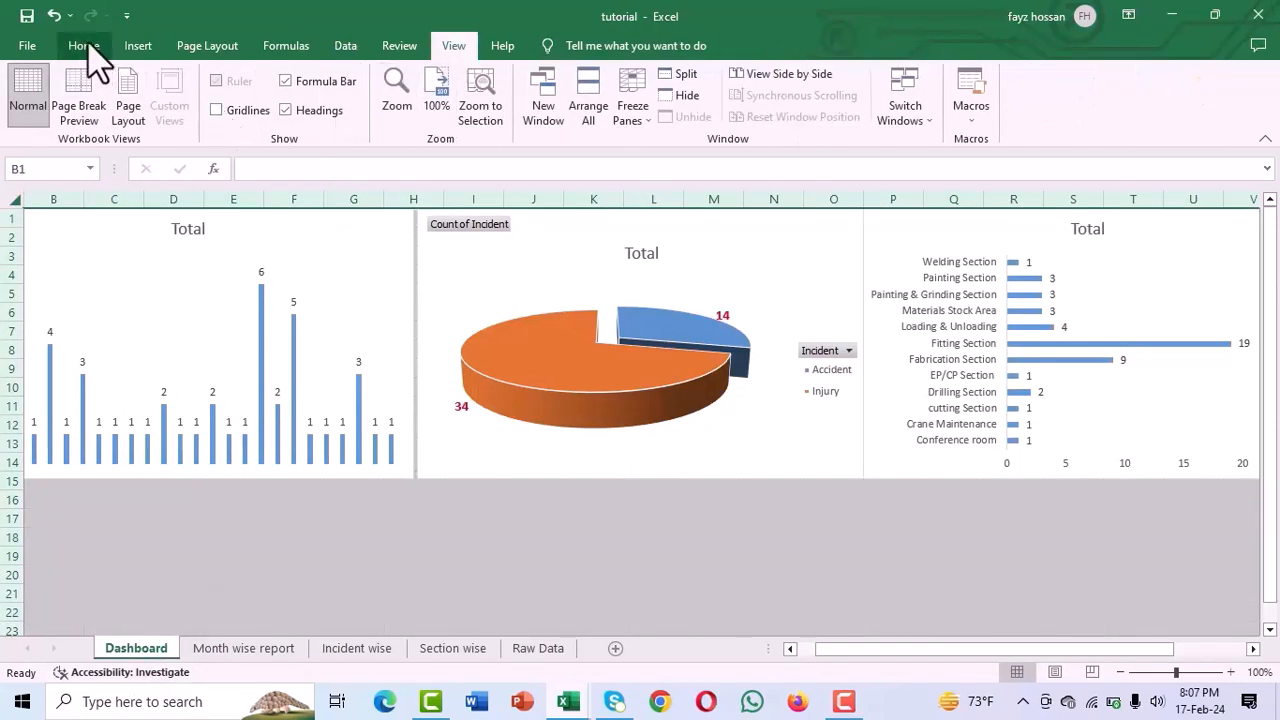
Step: Try dark, medium and light grey theme shades as the background fill of the entire Dashboard sheet
{"action": "left_click", "coordinate": [88, 47]}
{"action": "left_click", "coordinate": [256, 110]}
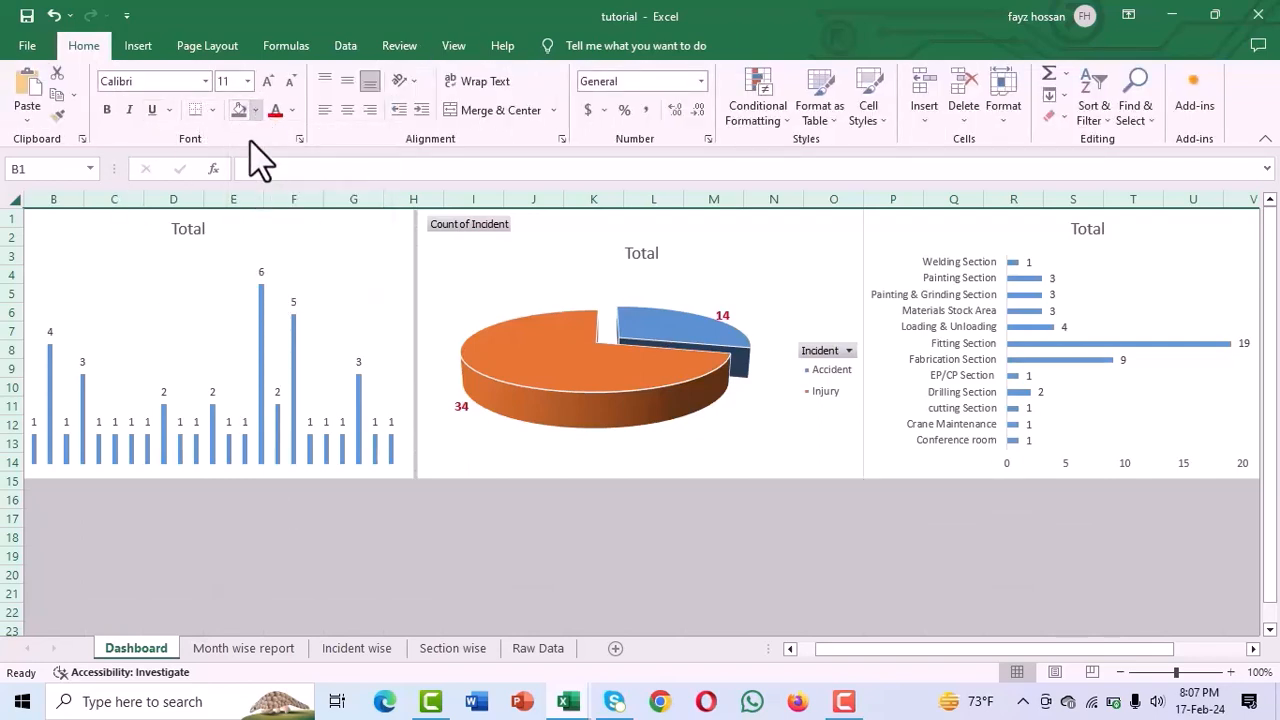
{"action": "left_click", "coordinate": [256, 110]}
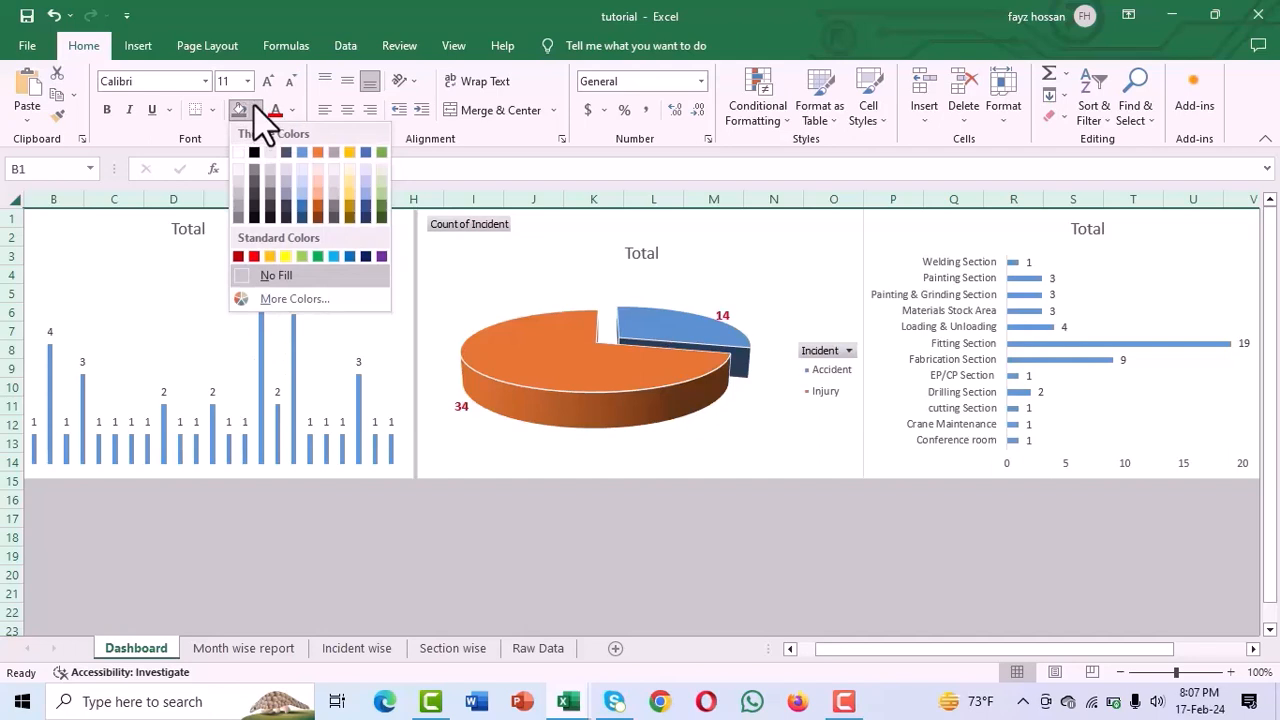
{"action": "left_click", "coordinate": [238, 216]}
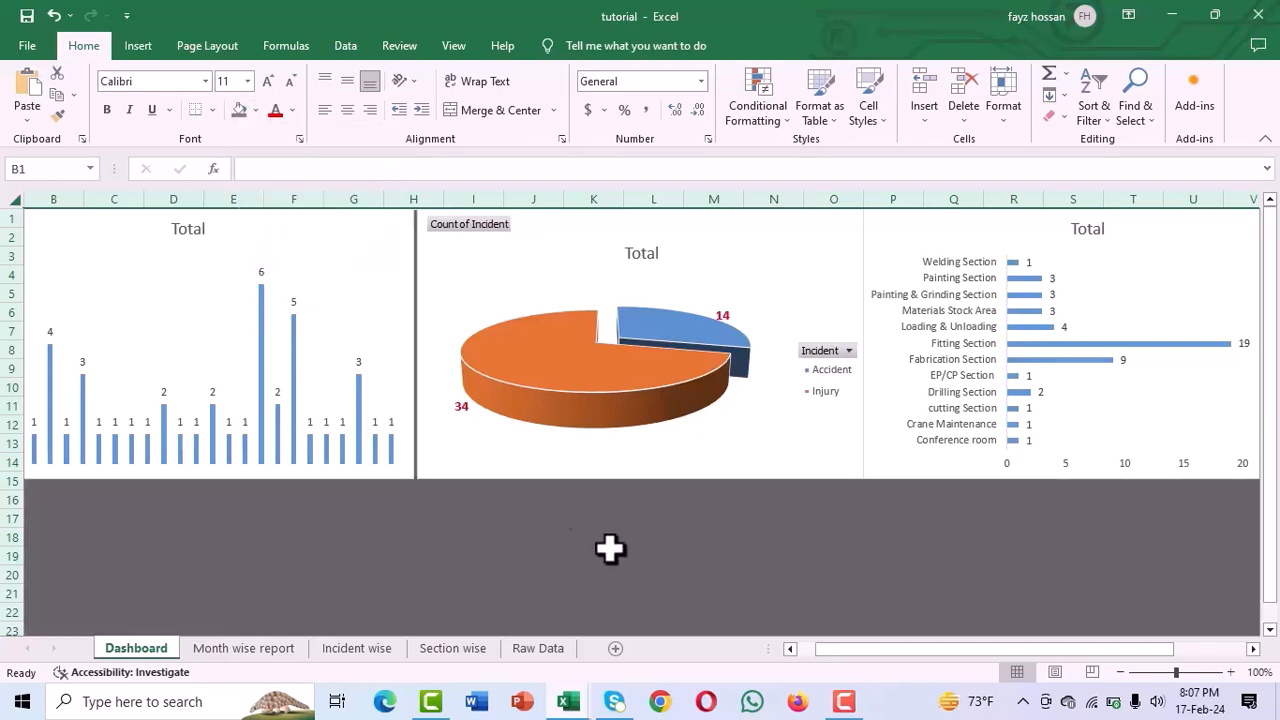
{"action": "left_click", "coordinate": [255, 110]}
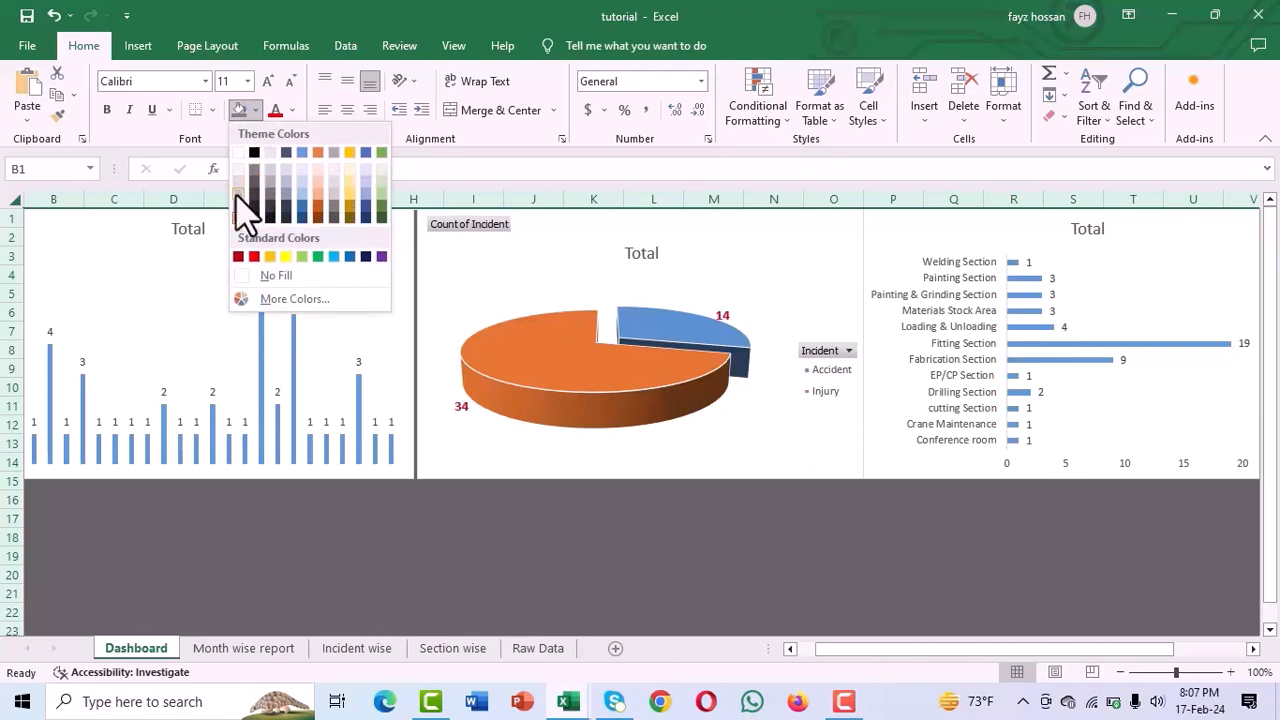
{"action": "left_click", "coordinate": [238, 198]}
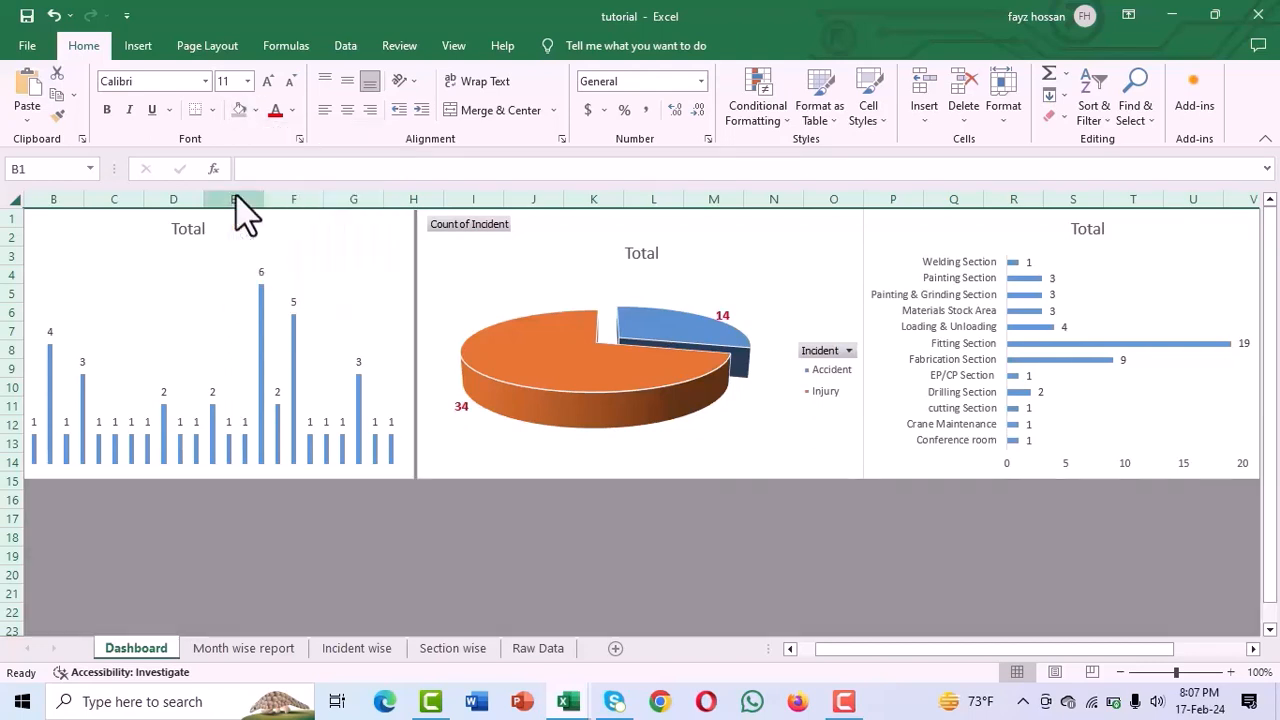
{"action": "left_click", "coordinate": [257, 111]}
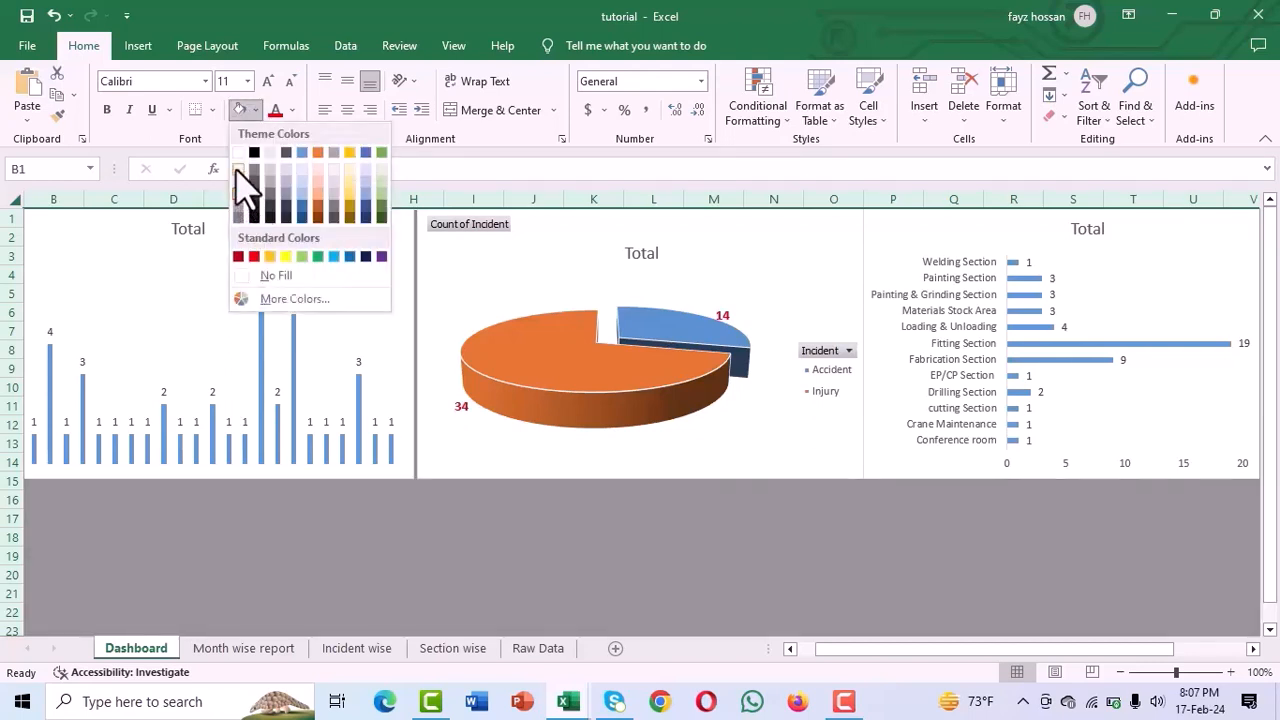
{"action": "left_click", "coordinate": [237, 168]}
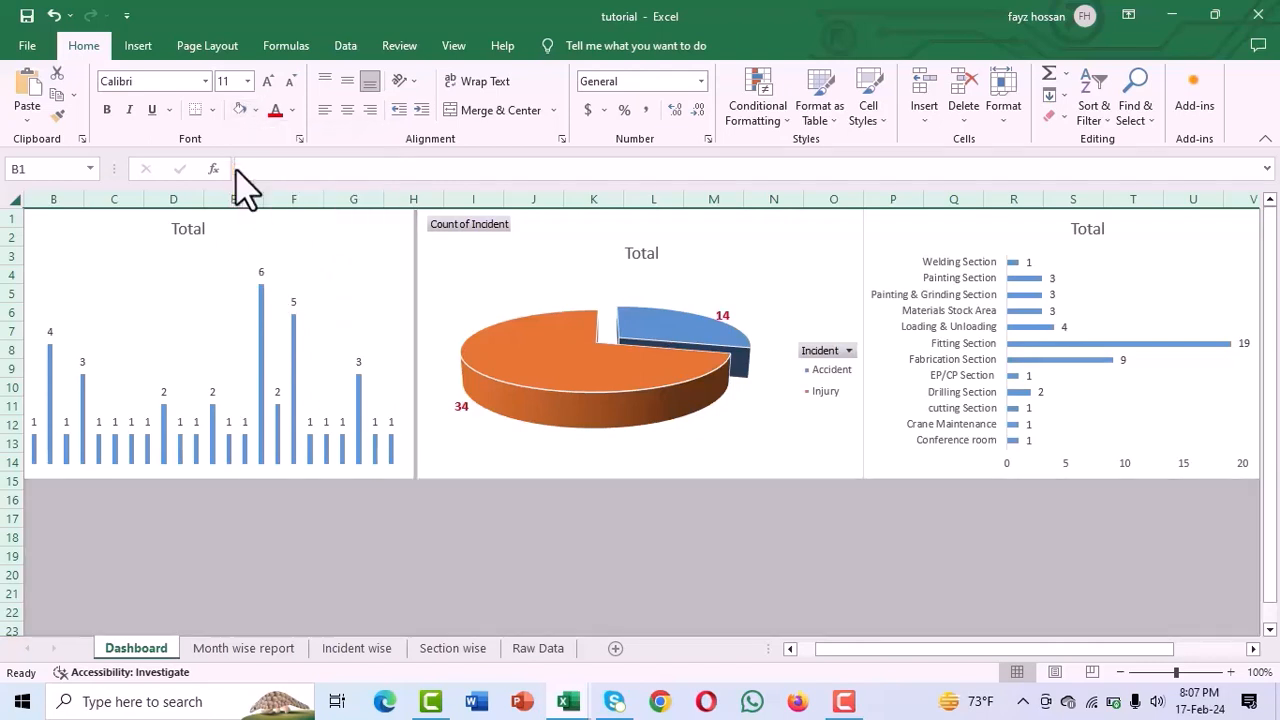
Step: Try a light green fill on the entire Dashboard sheet, and settle on a grey theme shade for the background
{"action": "left_click", "coordinate": [256, 111]}
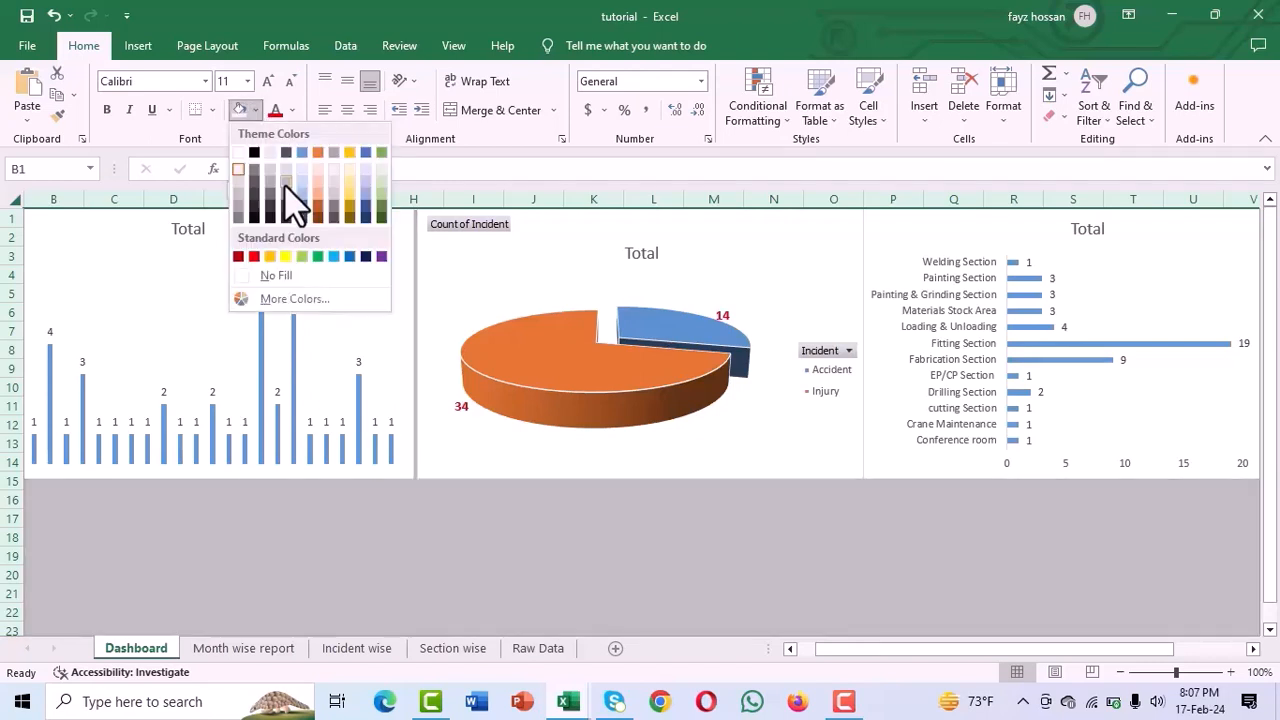
{"action": "left_click", "coordinate": [382, 192]}
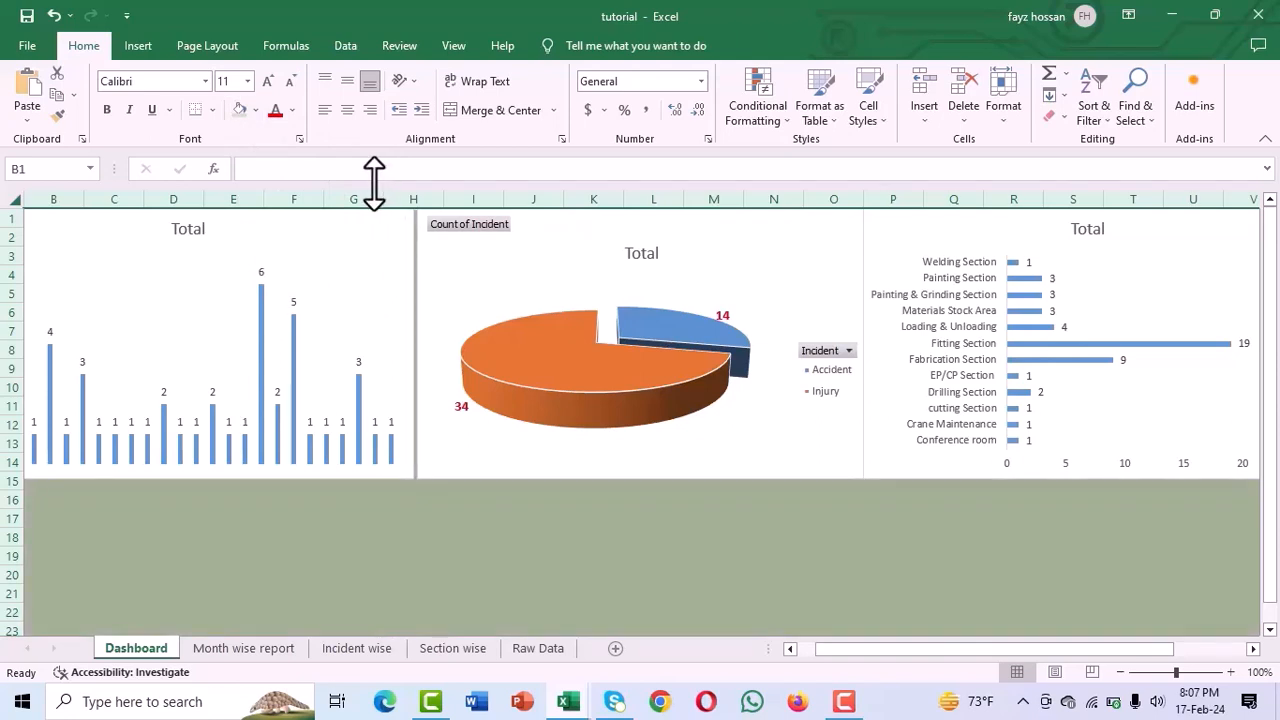
{"action": "left_click", "coordinate": [255, 109]}
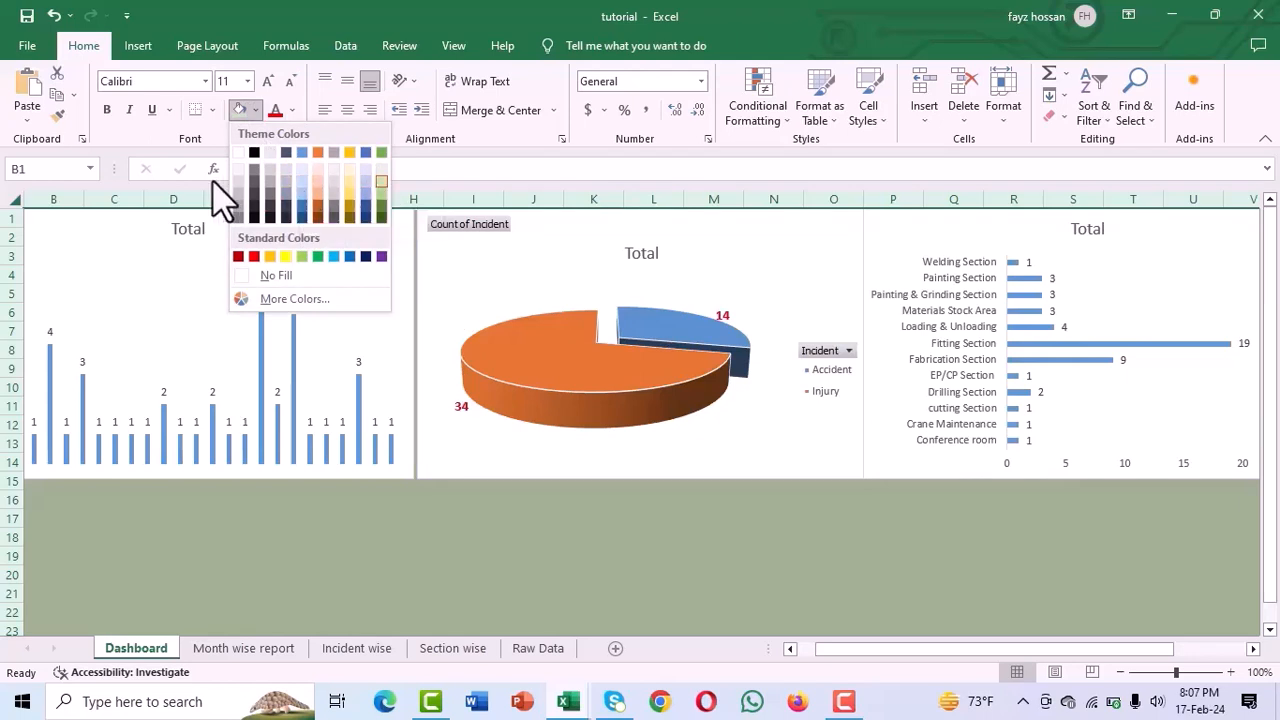
{"action": "left_click", "coordinate": [245, 192]}
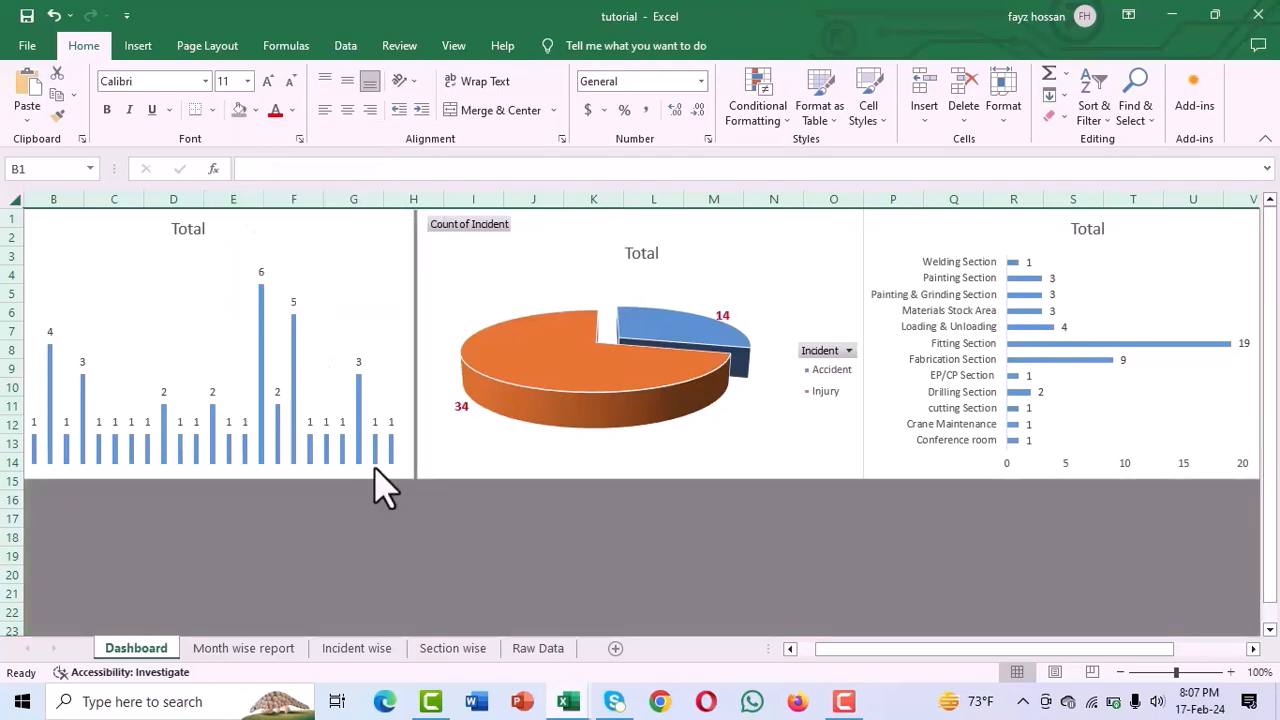
{"action": "left_click", "coordinate": [405, 537]}
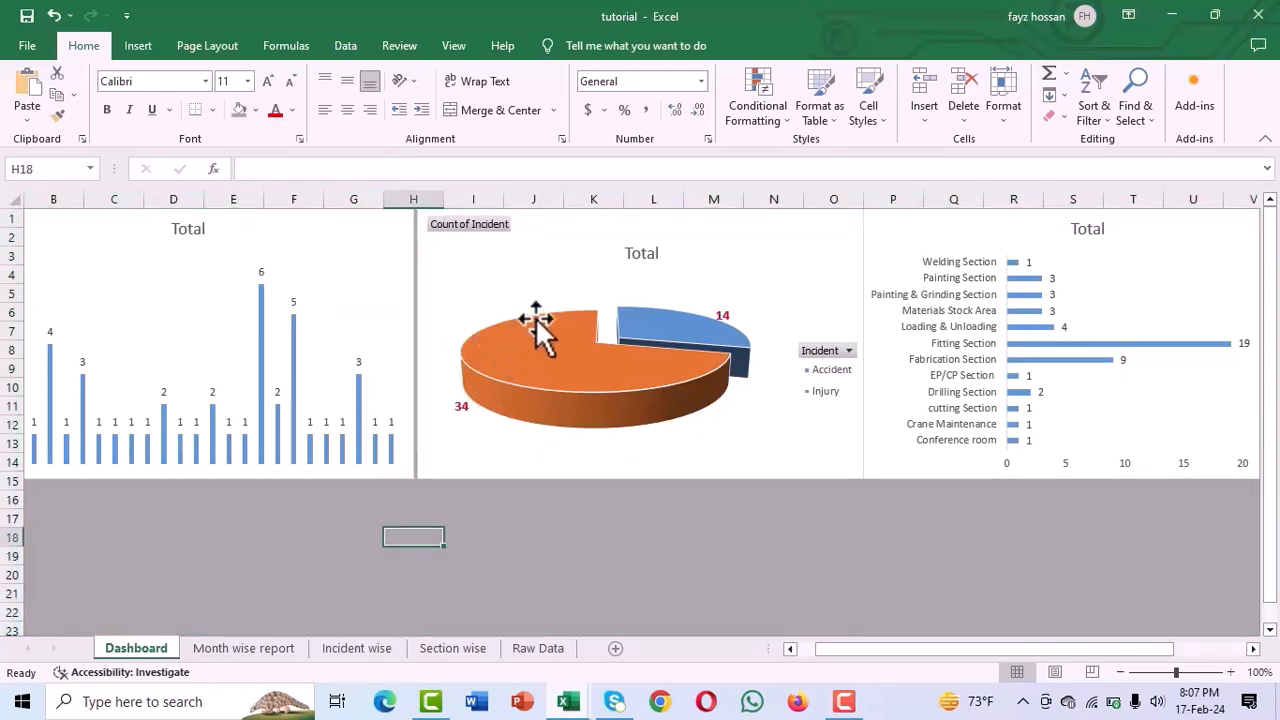
Step: Nudge the incident pie chart slightly towards the month chart to close the gap between them
{"action": "left_click_drag", "start_coordinate": [537, 270], "coordinate": [534, 266]}
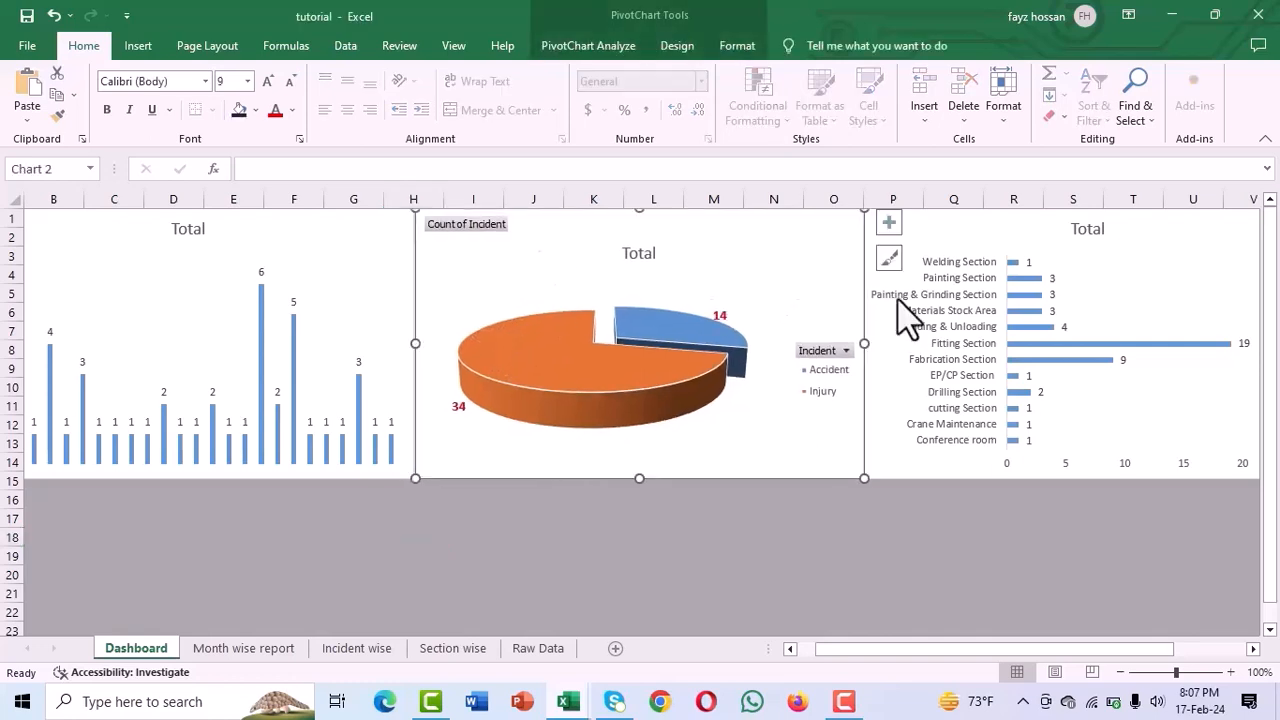
{"action": "left_click", "coordinate": [1015, 232]}
{"action": "left_click", "coordinate": [776, 522]}
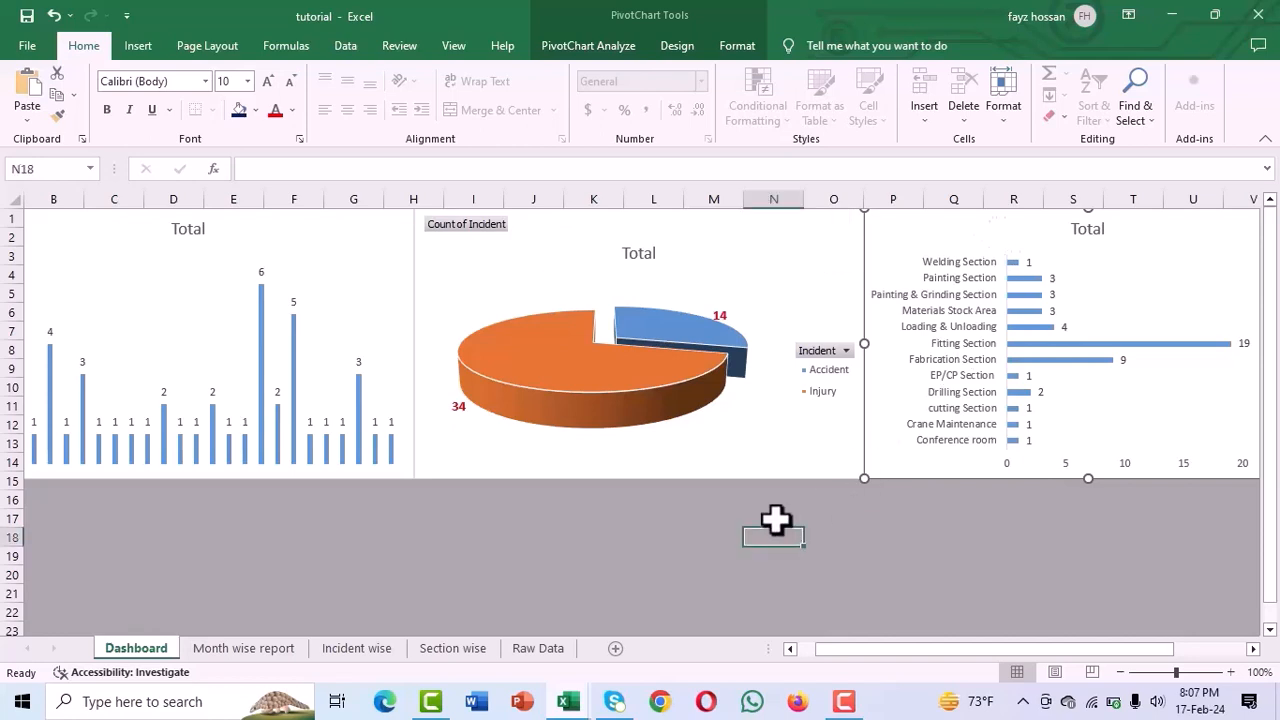
Step: Move the pie chart's title slightly higher and change its text to "Incident wise"
{"action": "left_click", "coordinate": [645, 258]}
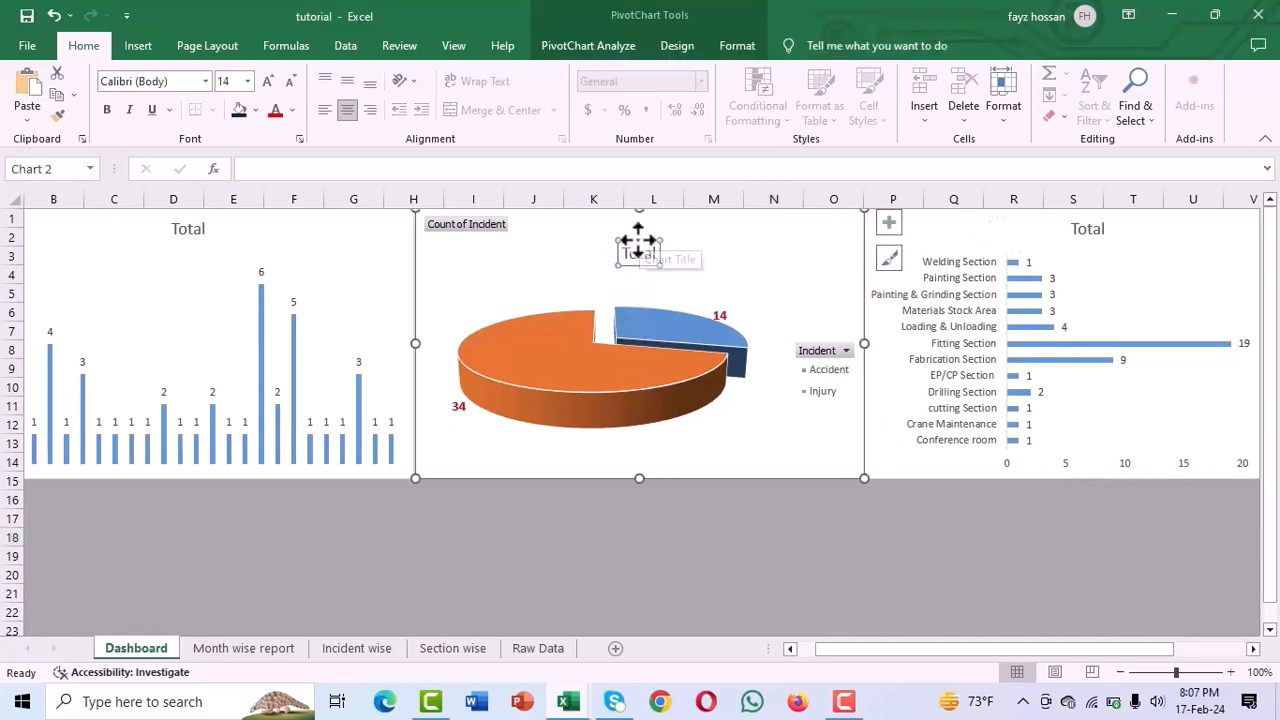
{"action": "left_click_drag", "start_coordinate": [638, 240], "coordinate": [661, 238]}
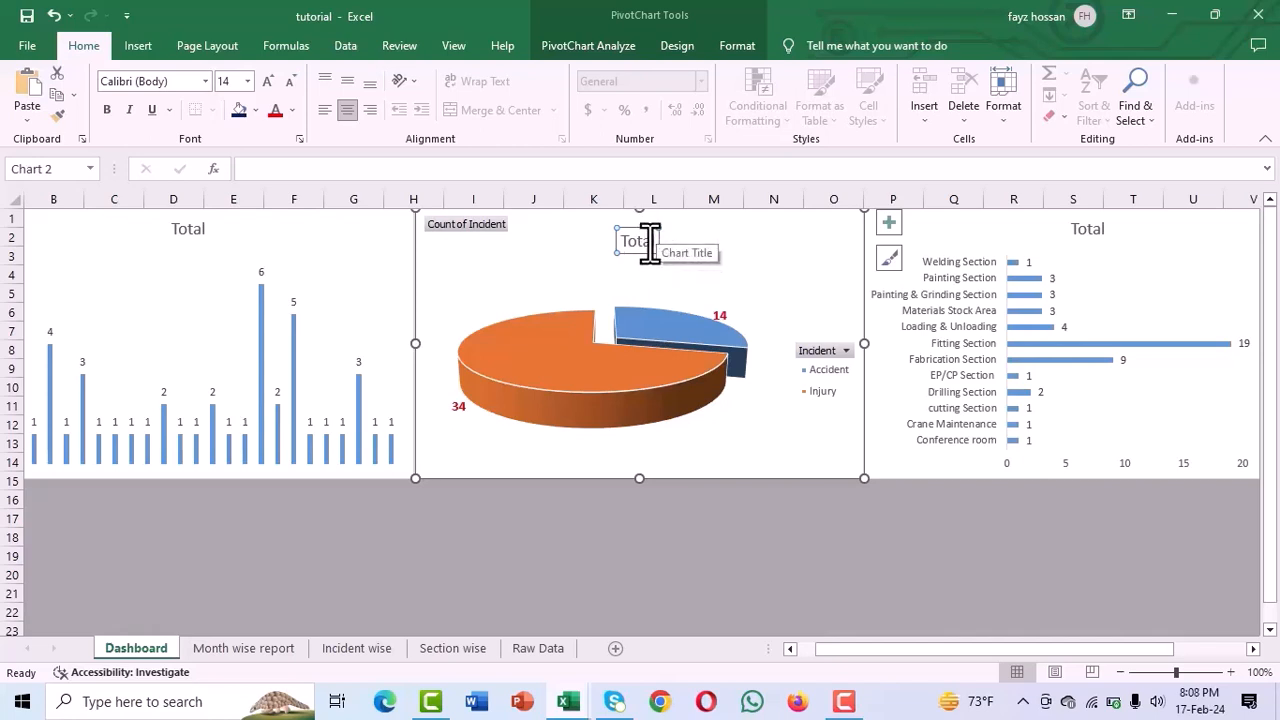
{"action": "left_click", "coordinate": [651, 242]}
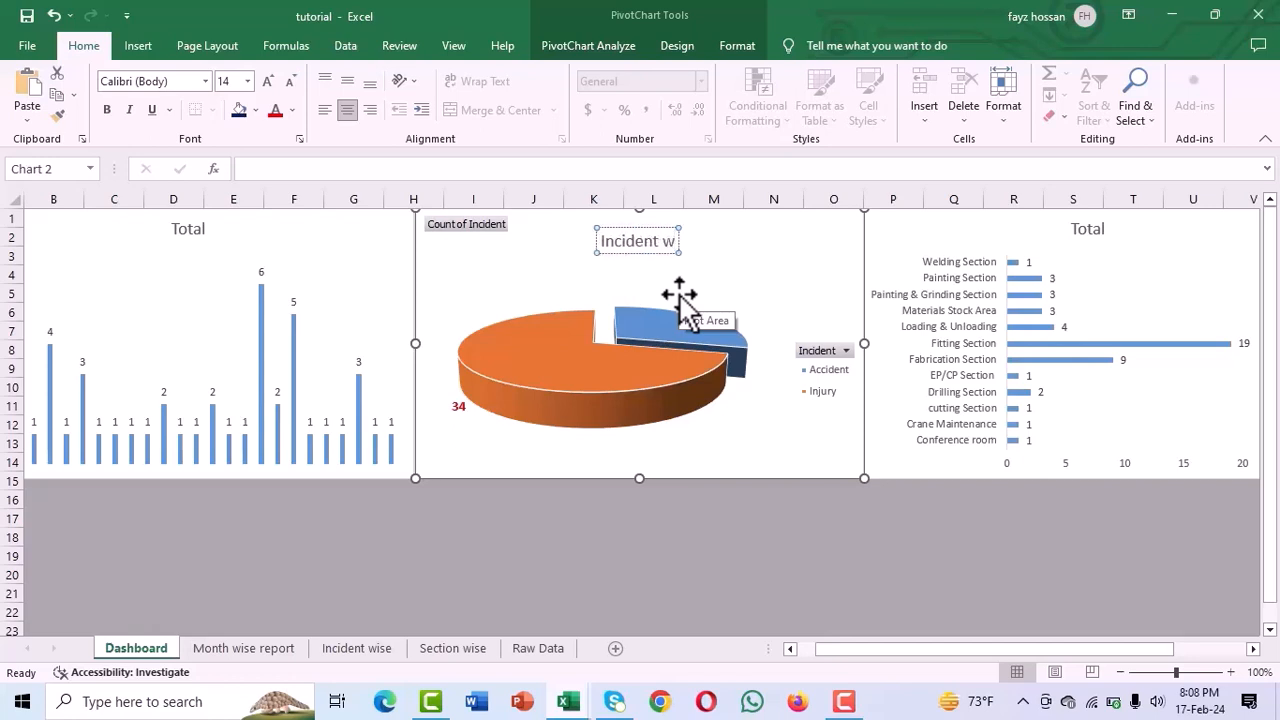
{"action": "type", "text": "e"}
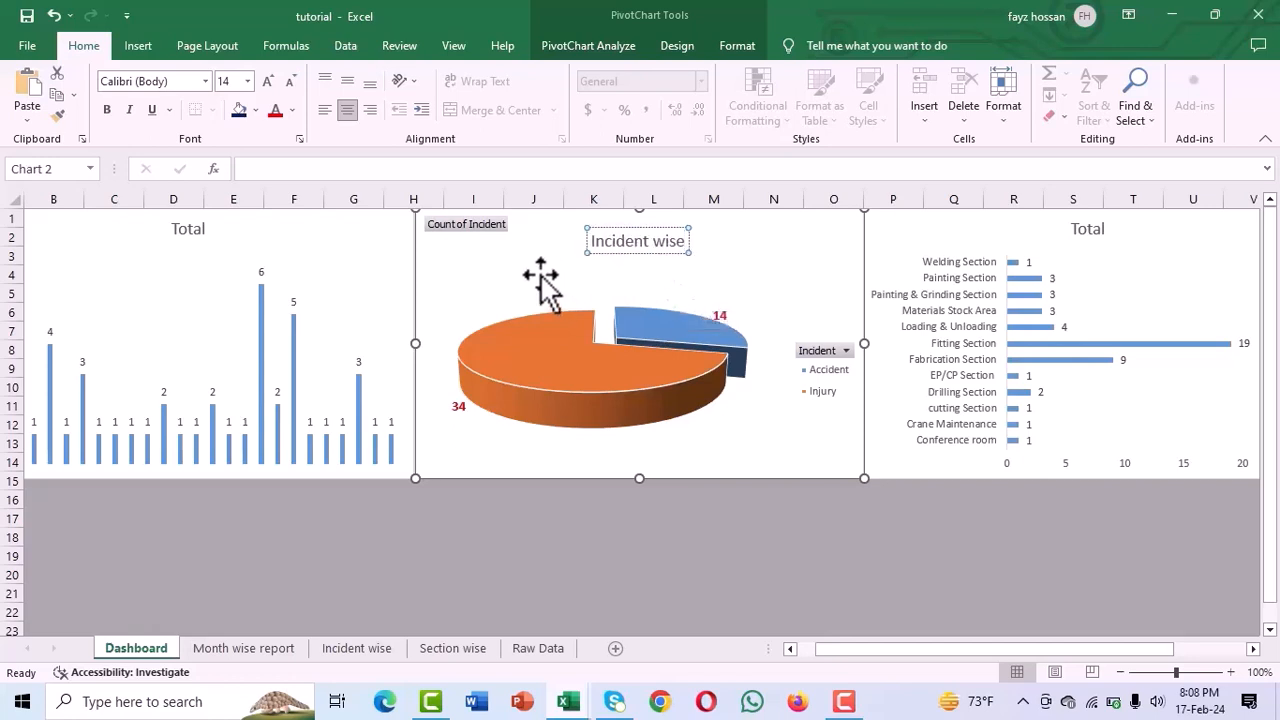
{"action": "left_click", "coordinate": [545, 276]}
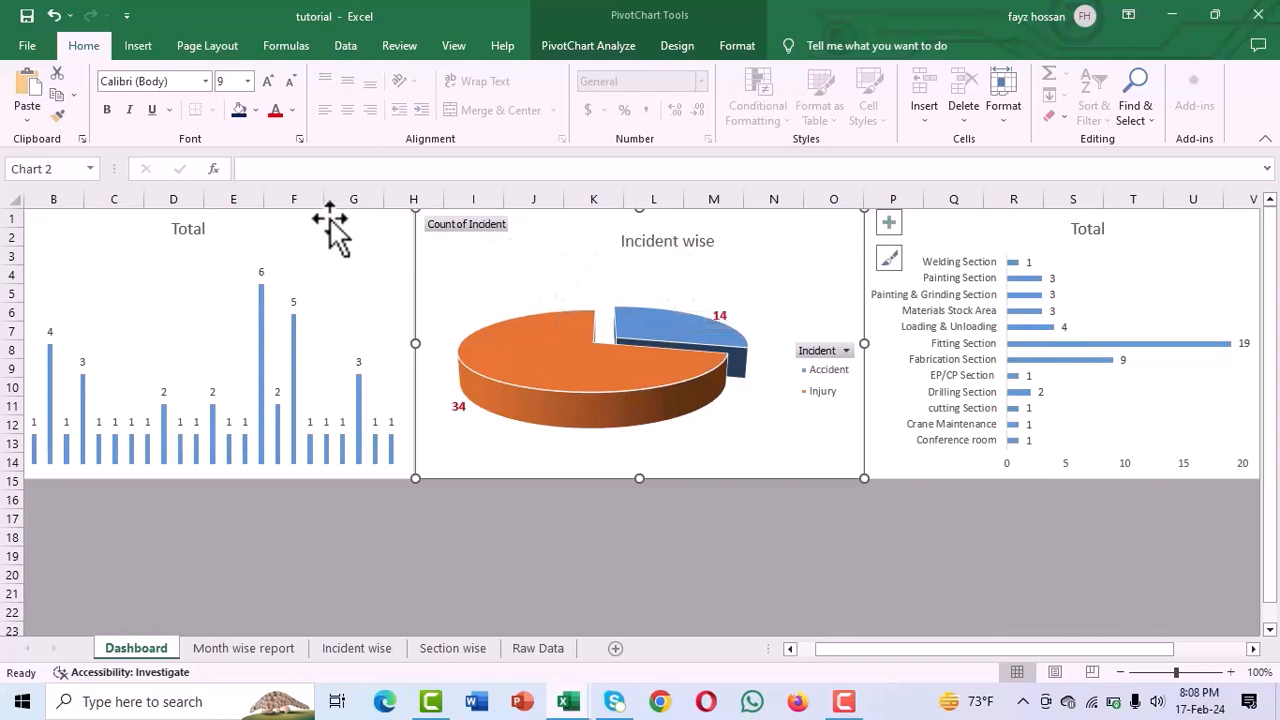
Step: Change the title of the month column chart to "Month wise"
{"action": "left_click", "coordinate": [199, 229]}
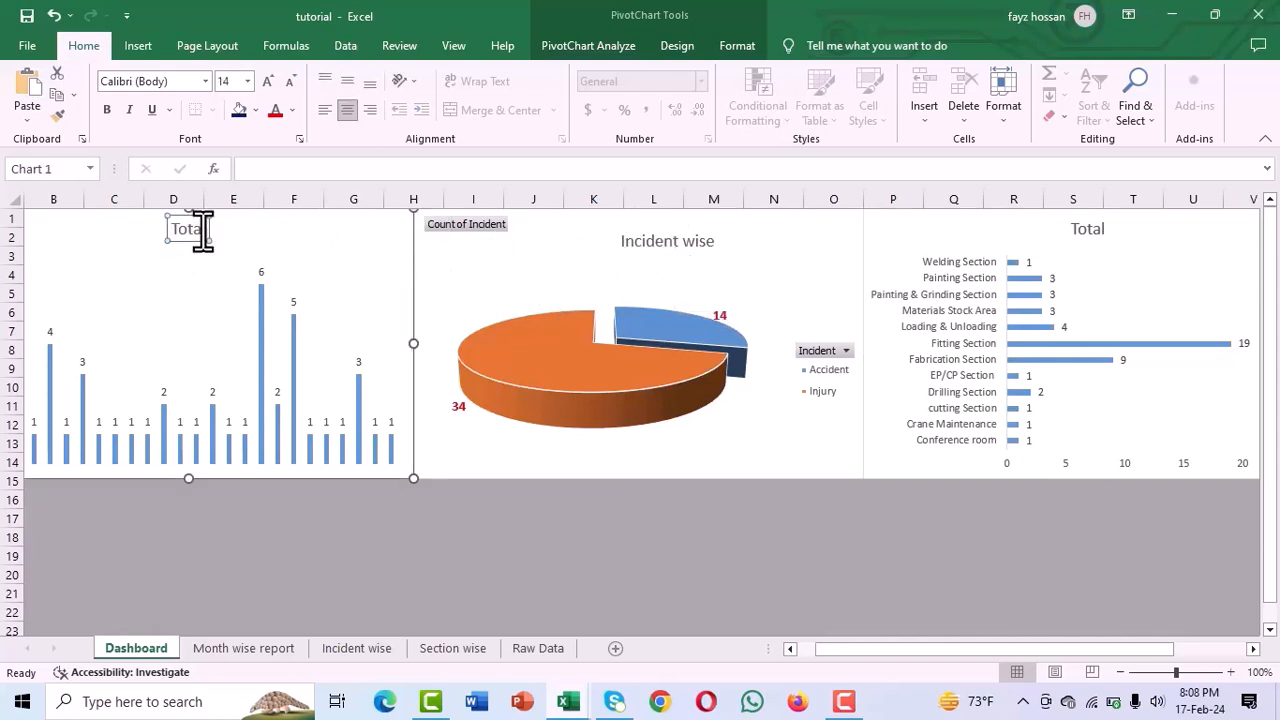
{"action": "left_click", "coordinate": [203, 229]}
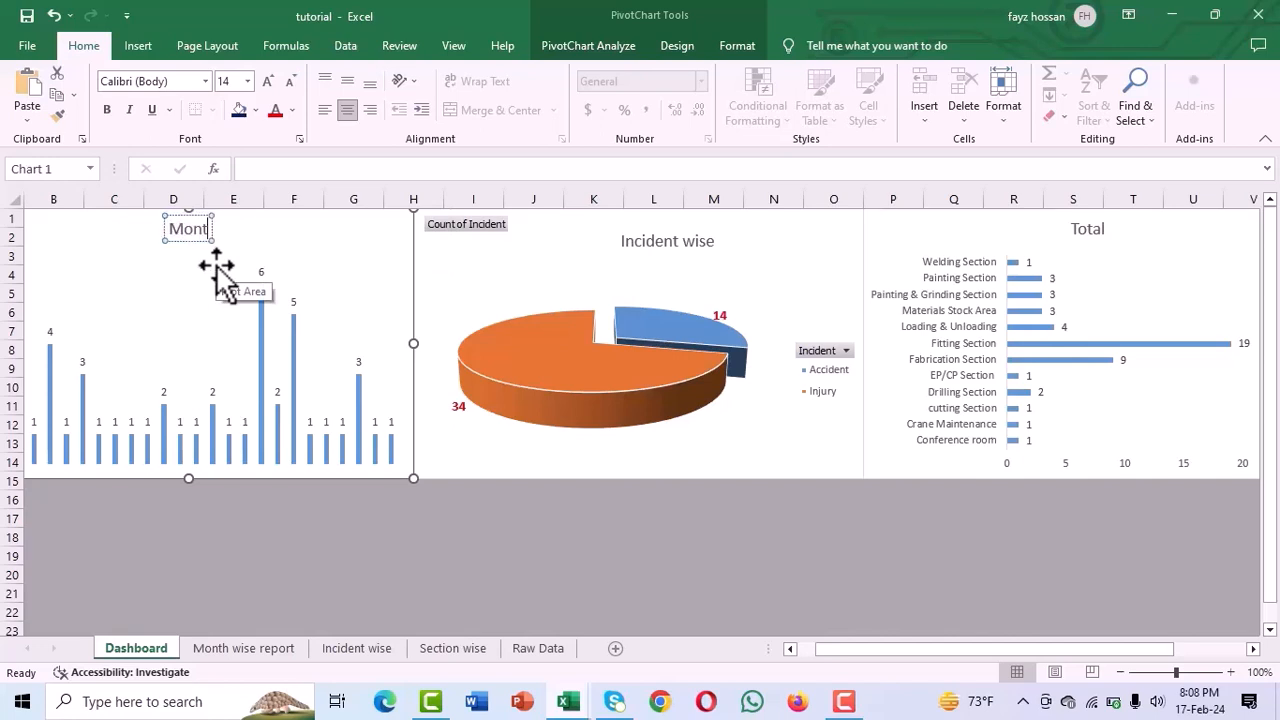
{"action": "type", "text": "Month wise"}
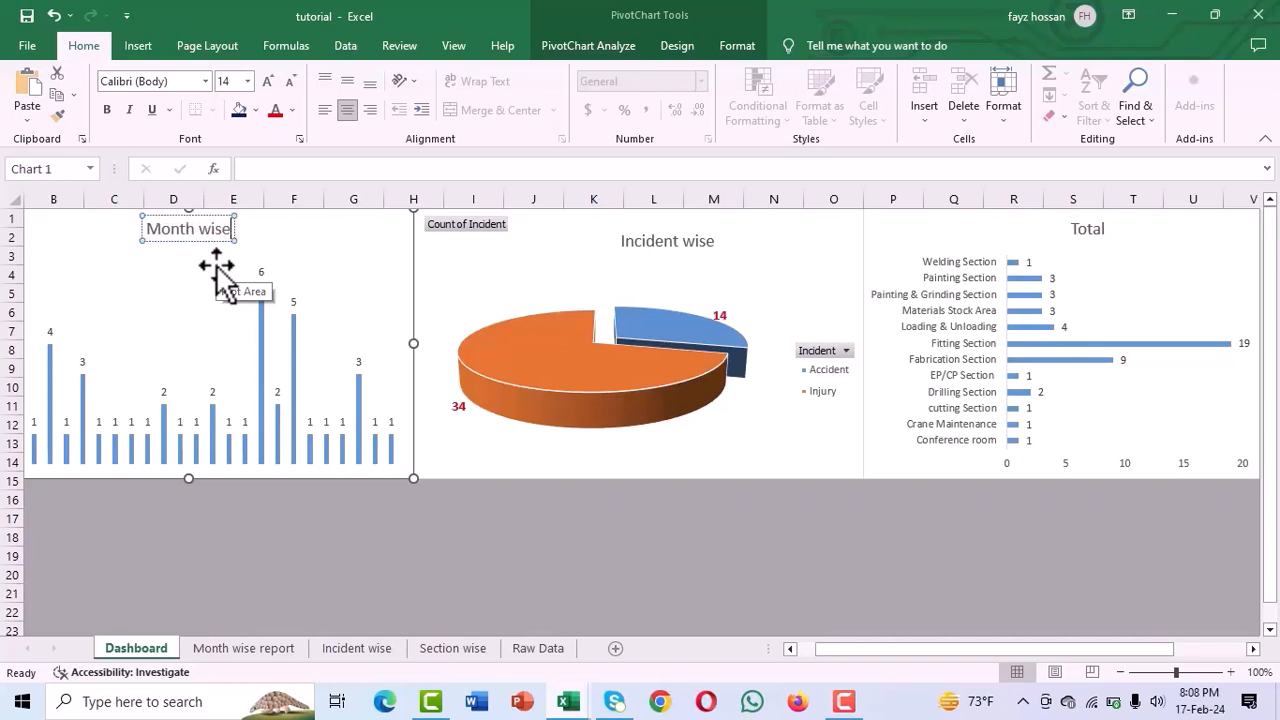
{"action": "left_click", "coordinate": [310, 262]}
{"action": "left_click", "coordinate": [220, 230]}
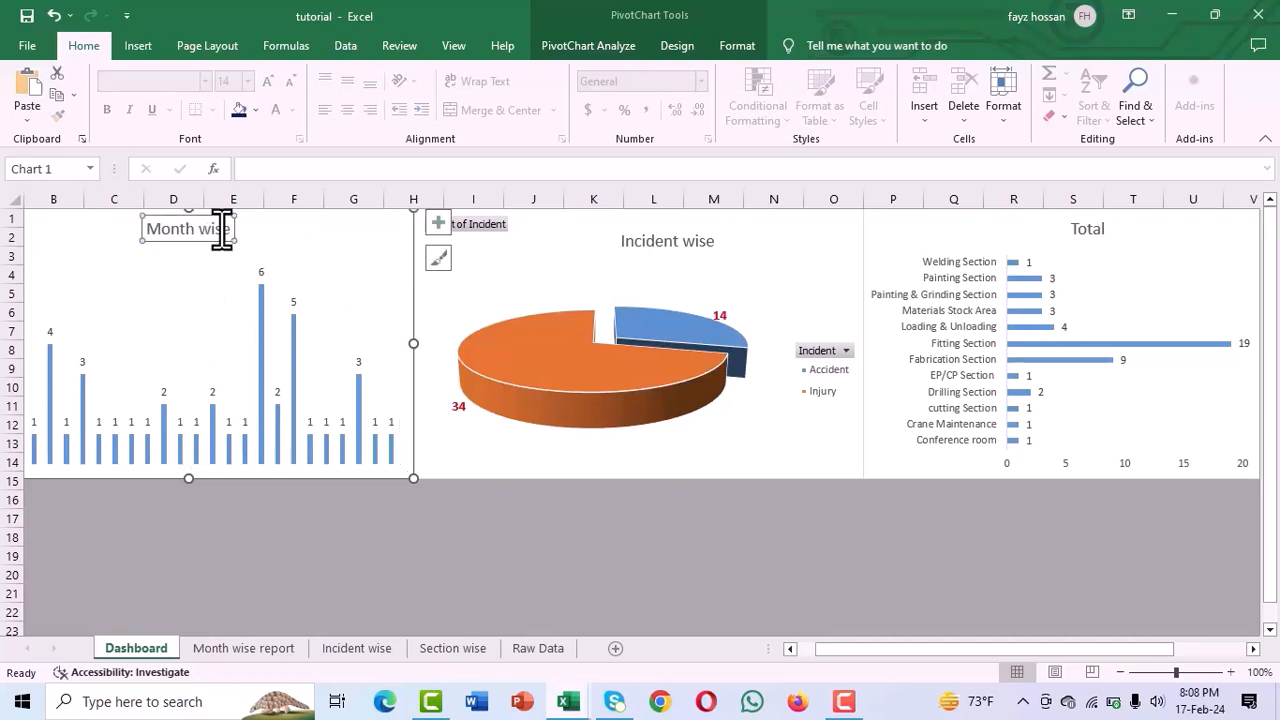
Step: Change the title of the section bar chart to "Section wise report"
{"action": "left_click", "coordinate": [1103, 233]}
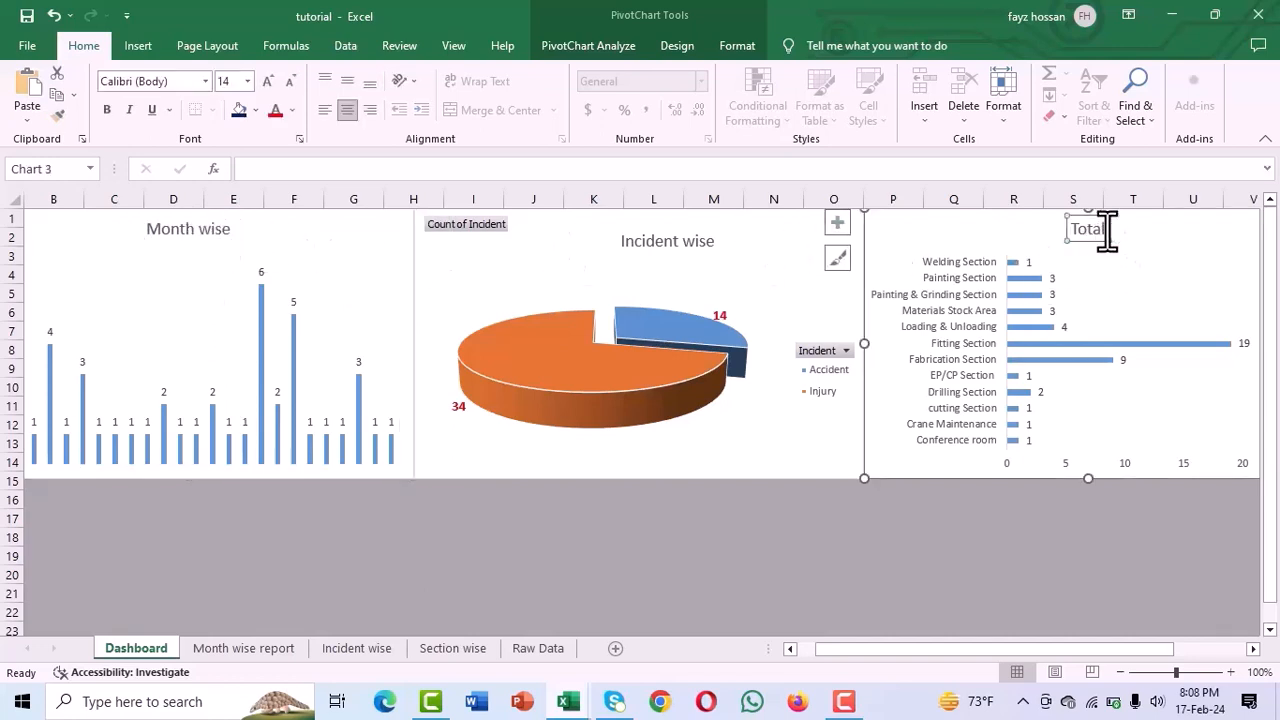
{"action": "left_click", "coordinate": [1101, 230]}
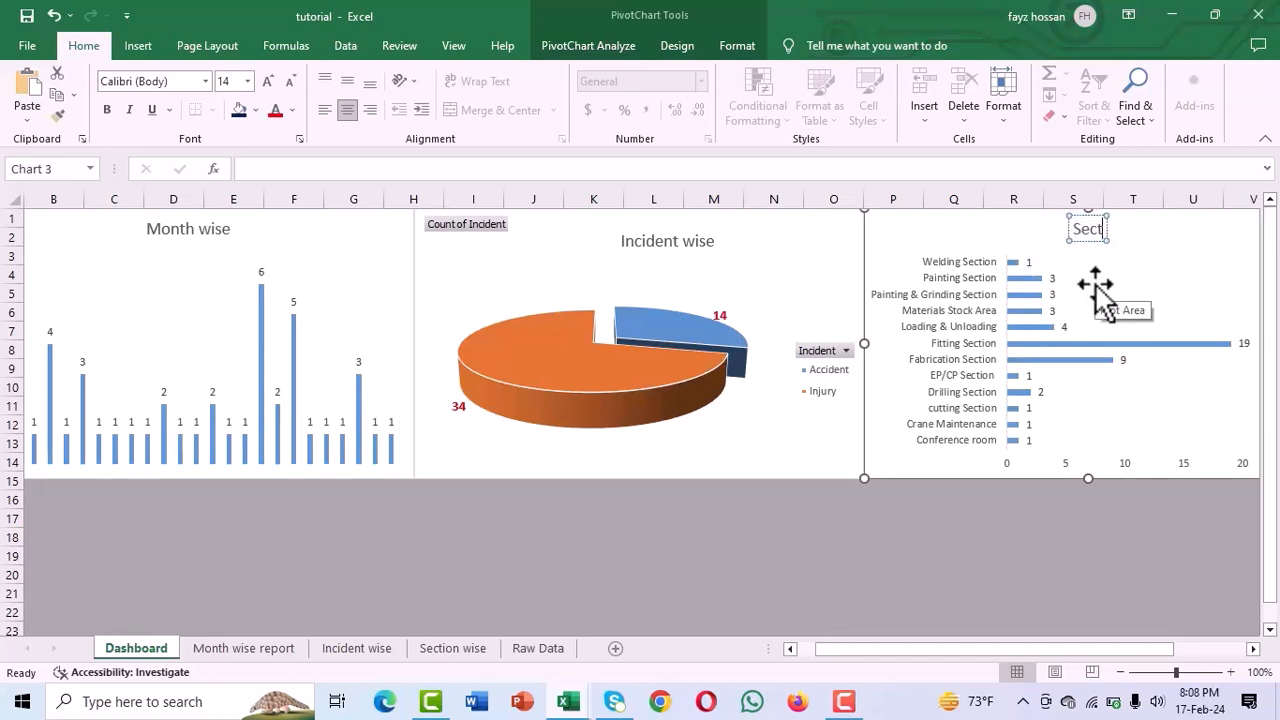
{"action": "type", "text": "Section wi"}
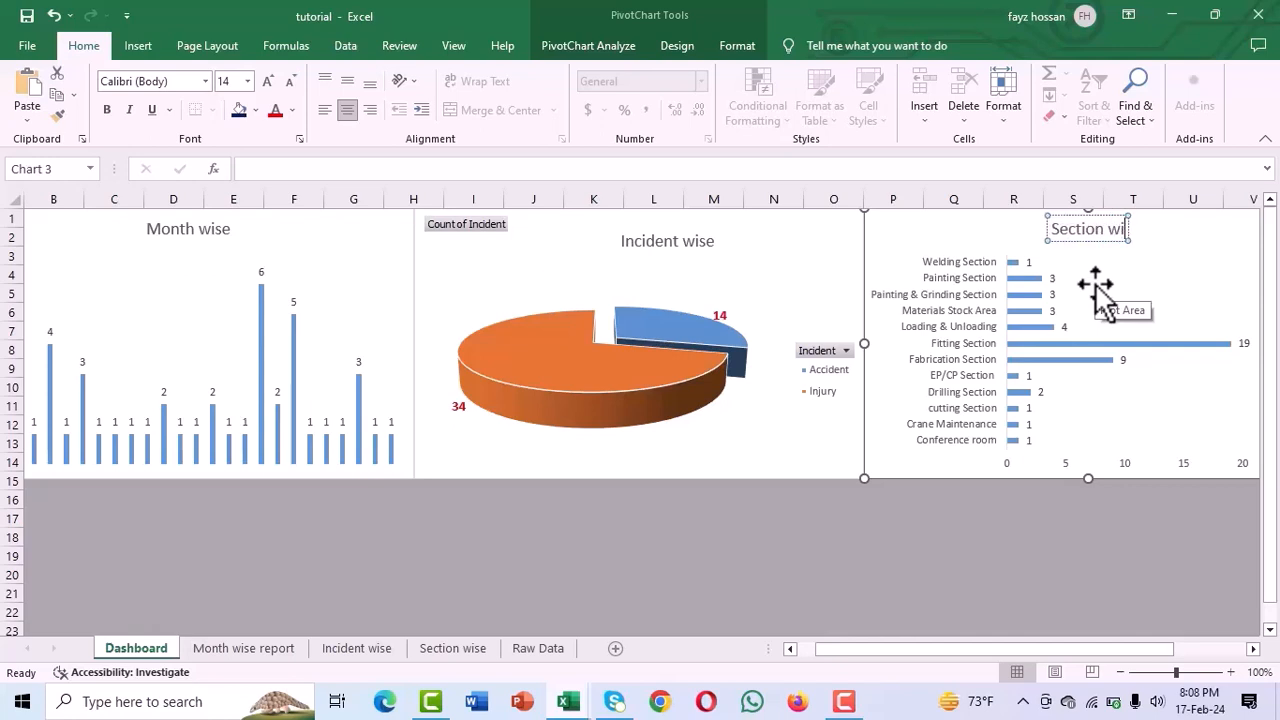
{"action": "type", "text": "se report"}
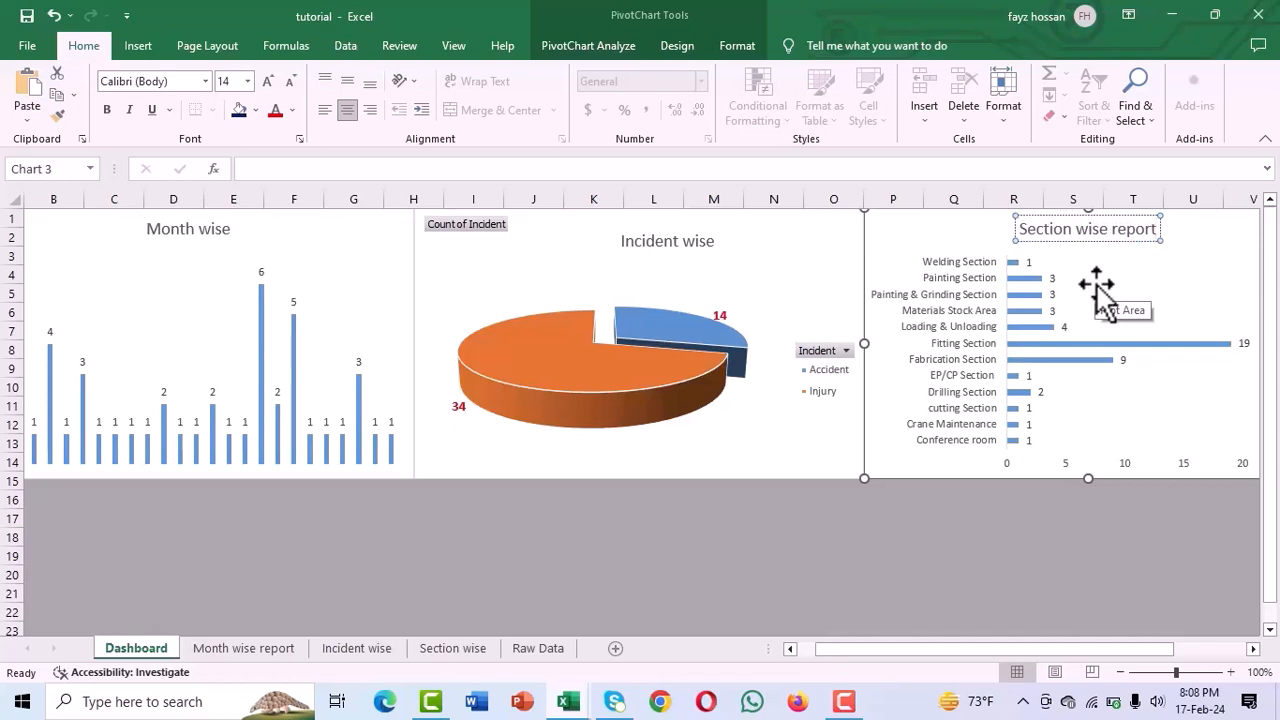
{"action": "left_click", "coordinate": [1192, 258]}
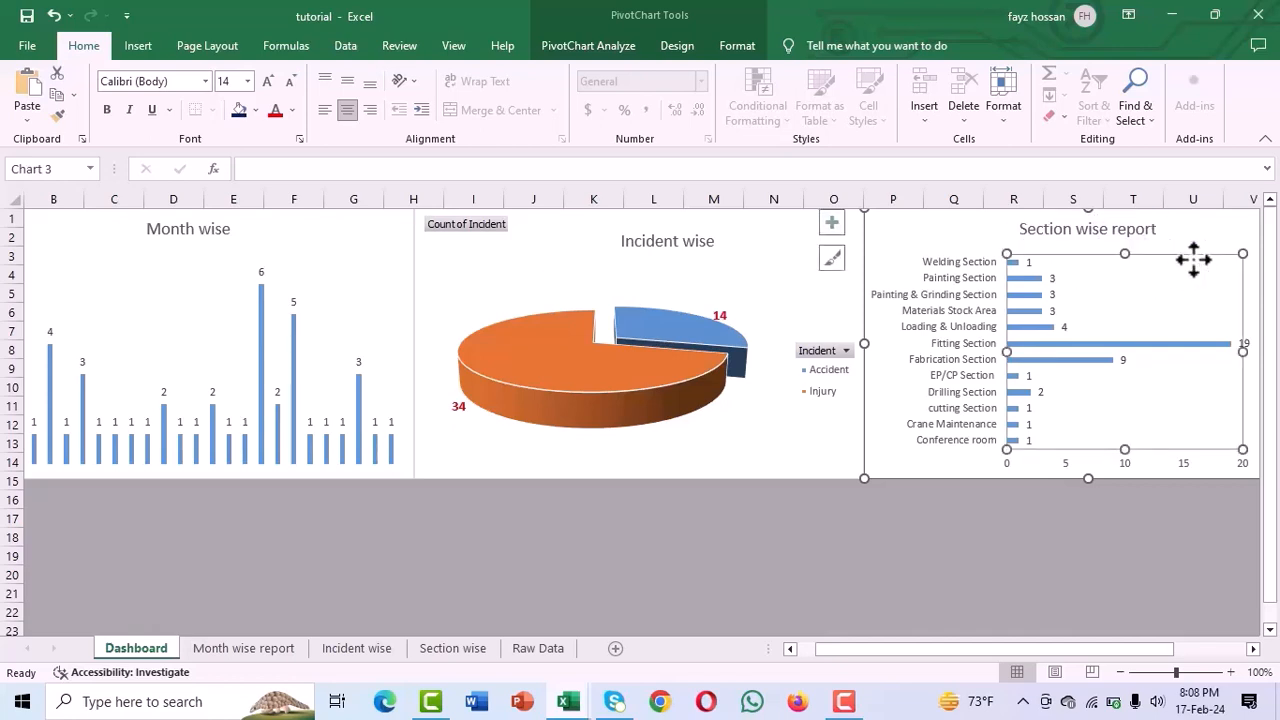
{"action": "left_click", "coordinate": [955, 552]}
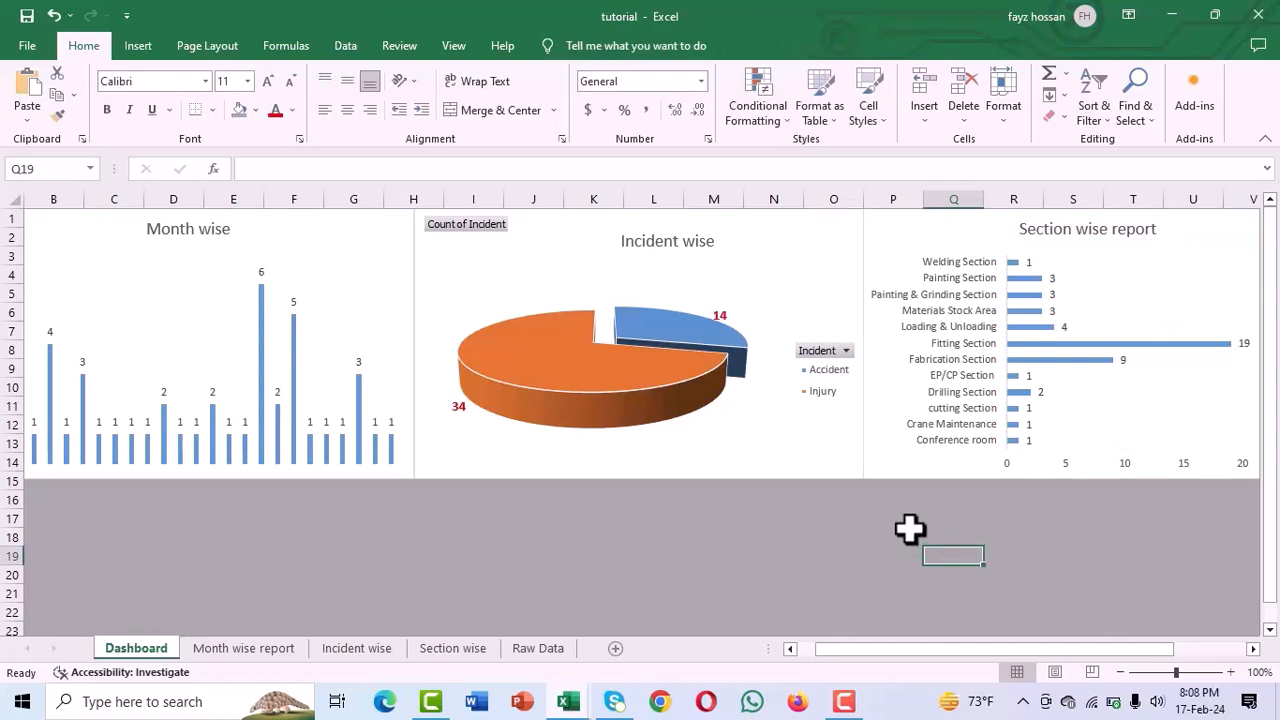
Step: Insert slicers for Incident, Section, Months (Date) and Years (Date) from the Month wise chart
{"action": "left_click", "coordinate": [152, 280]}
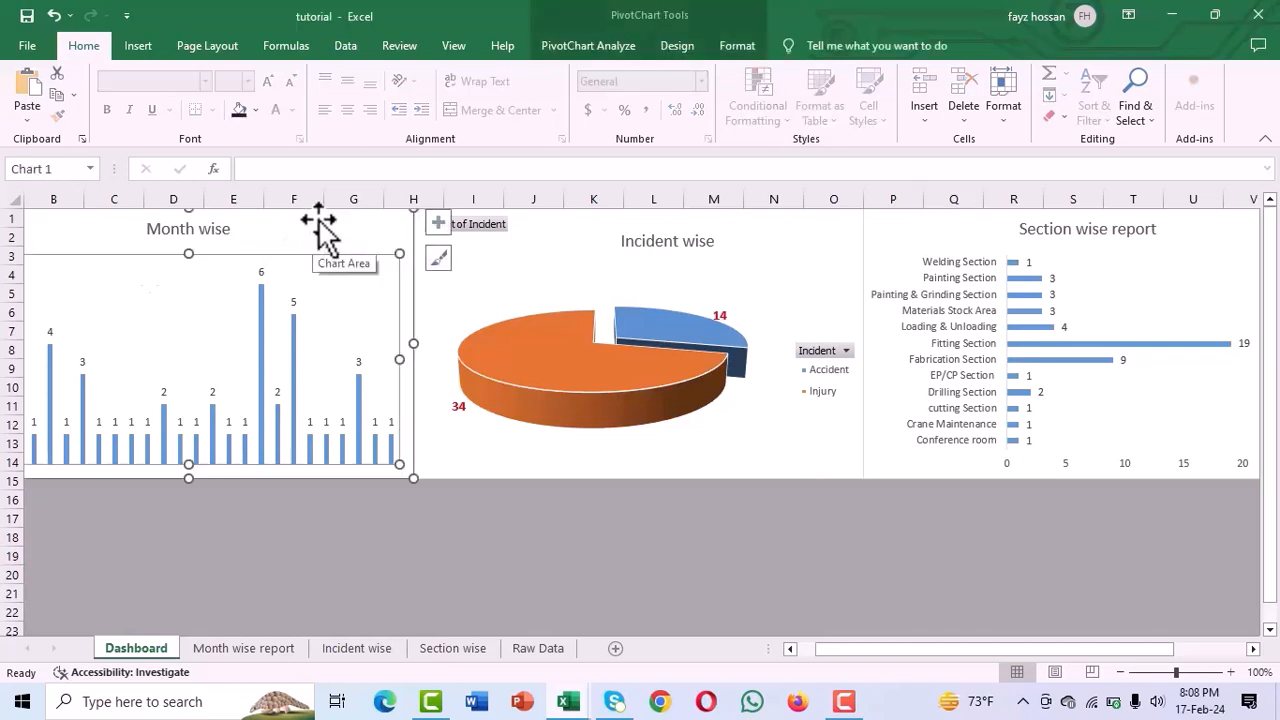
{"action": "left_click", "coordinate": [590, 46]}
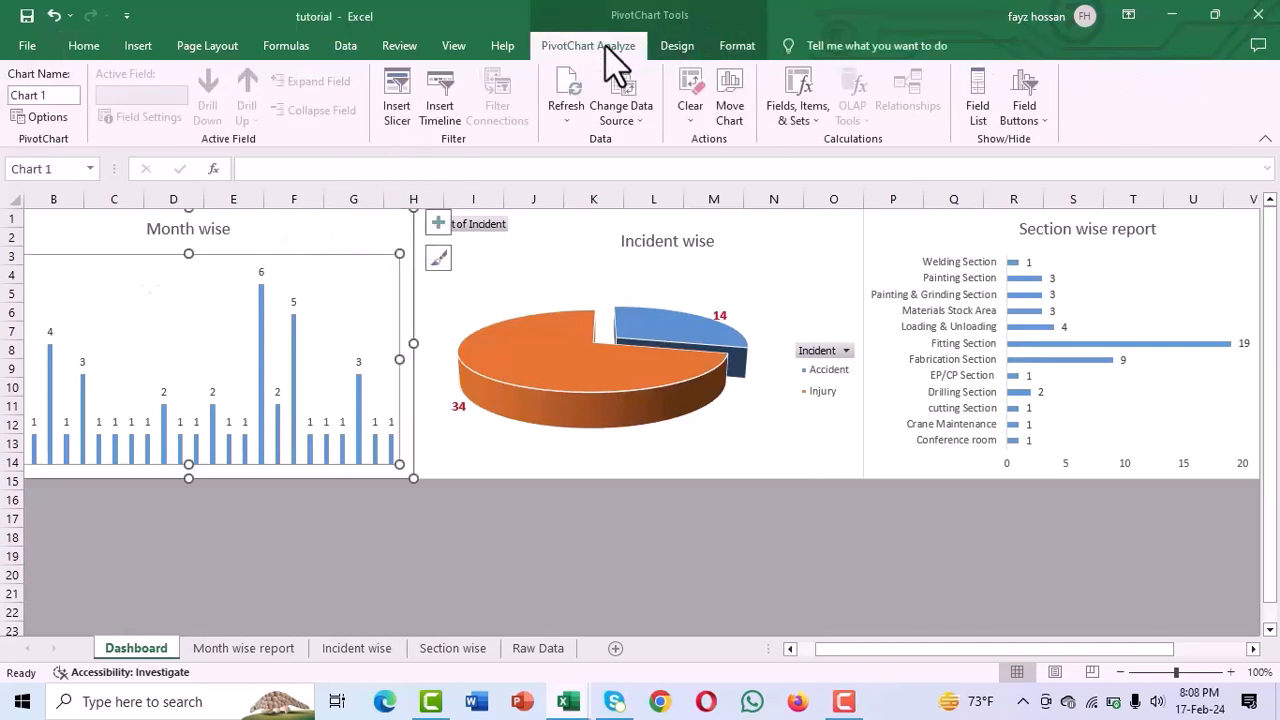
{"action": "left_click", "coordinate": [397, 110]}
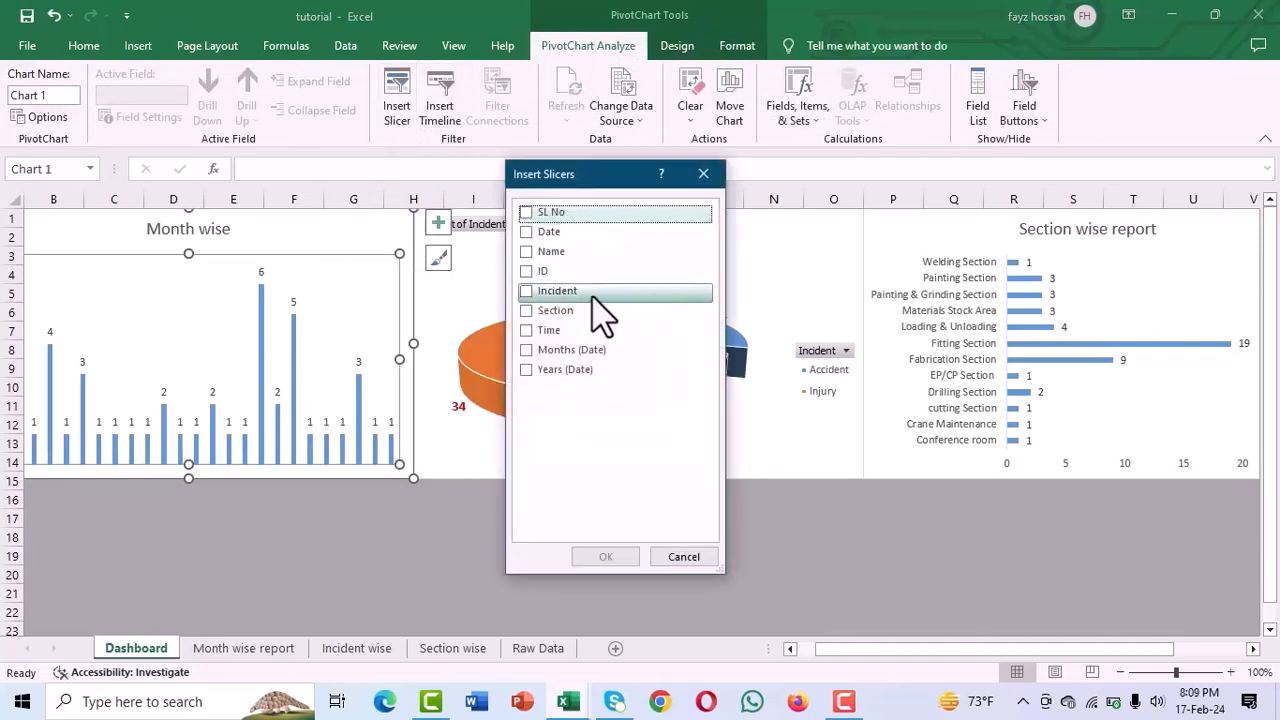
{"action": "left_click", "coordinate": [527, 231]}
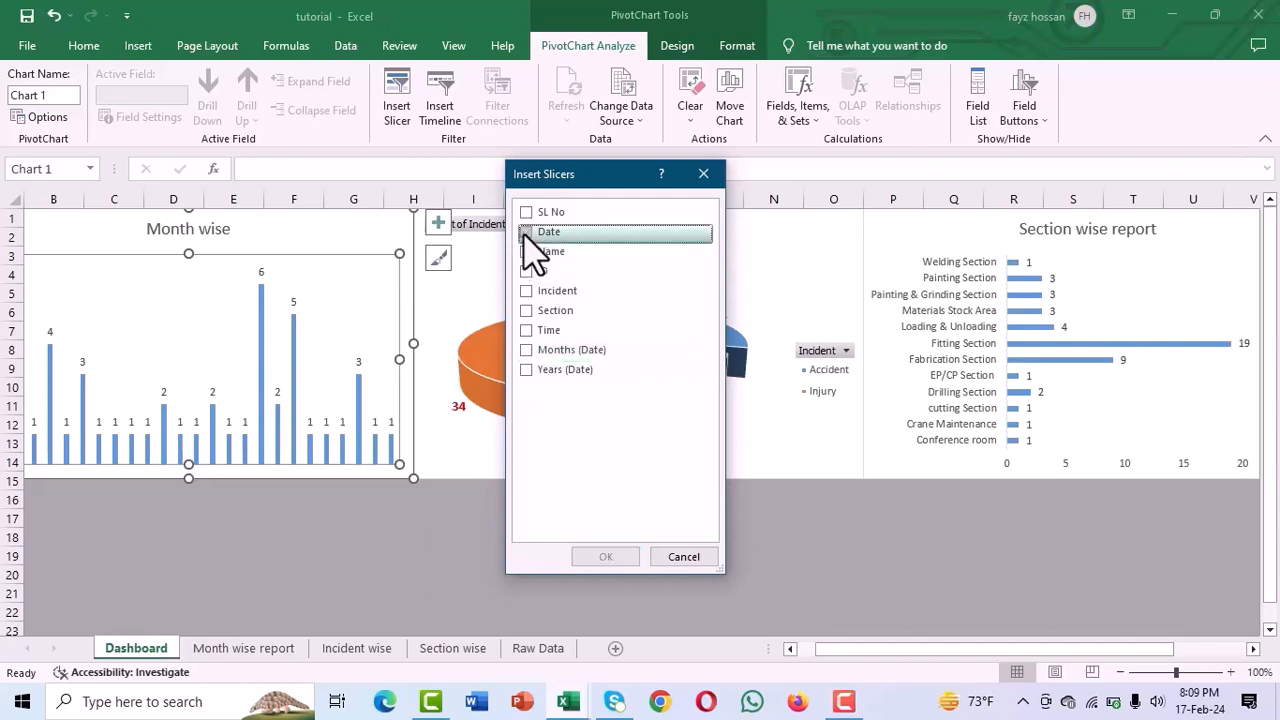
{"action": "left_click", "coordinate": [527, 349]}
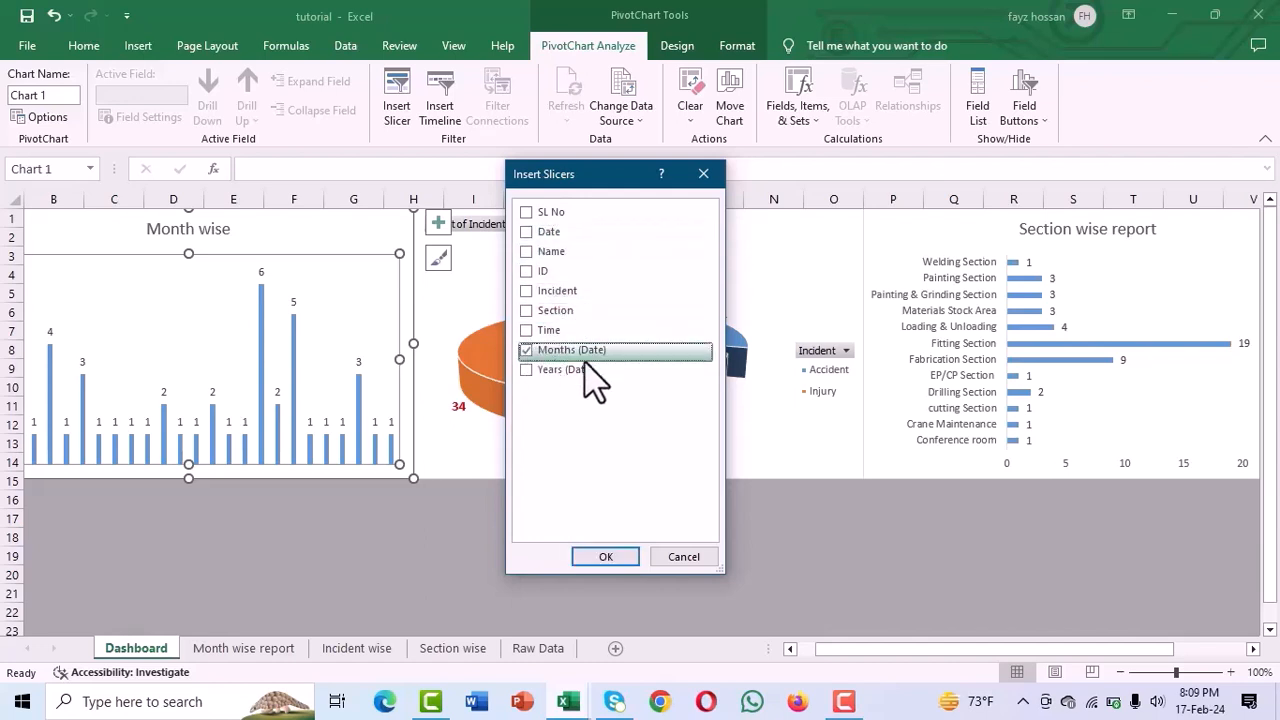
{"action": "left_click", "coordinate": [528, 372]}
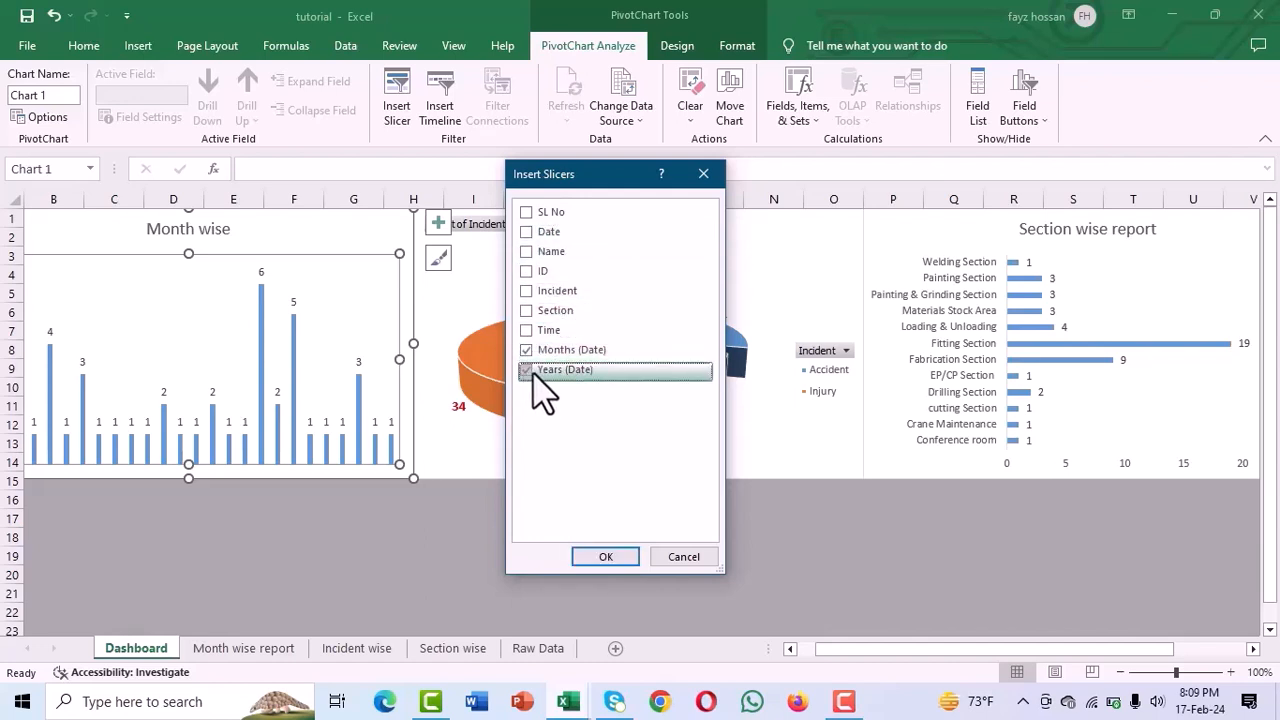
{"action": "left_click", "coordinate": [527, 291]}
{"action": "left_click", "coordinate": [528, 311]}
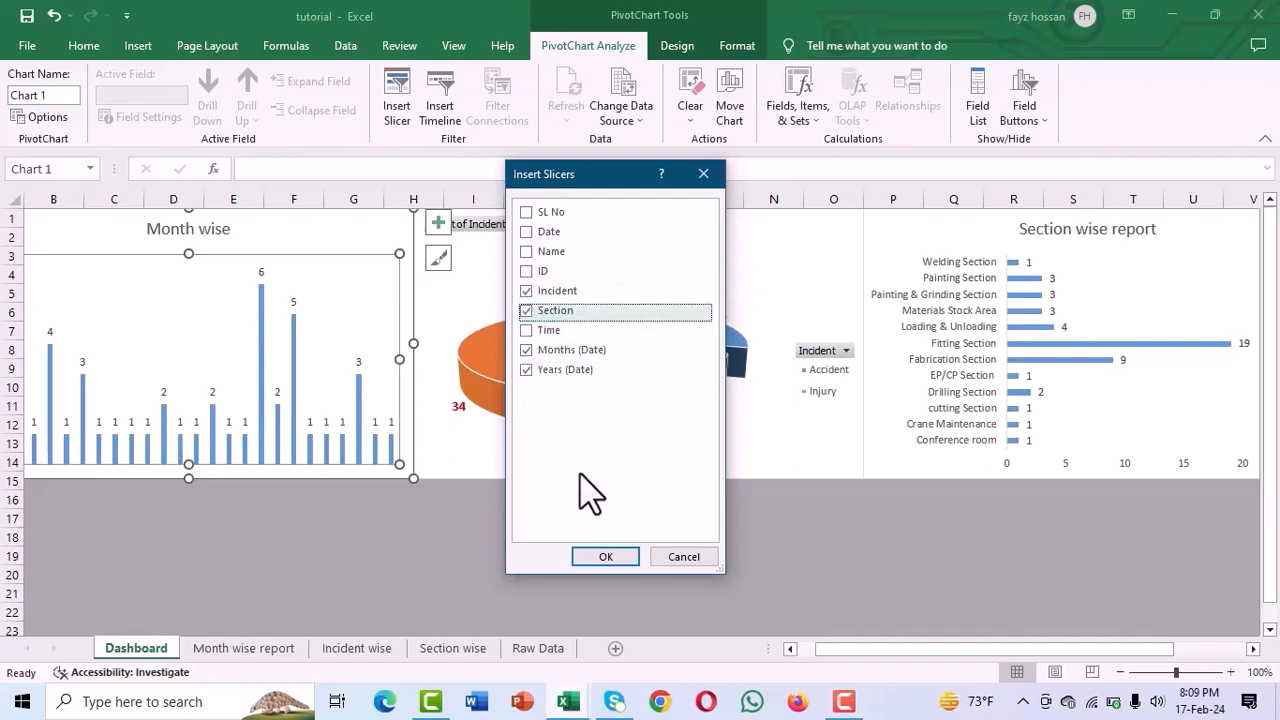
{"action": "left_click", "coordinate": [603, 557]}
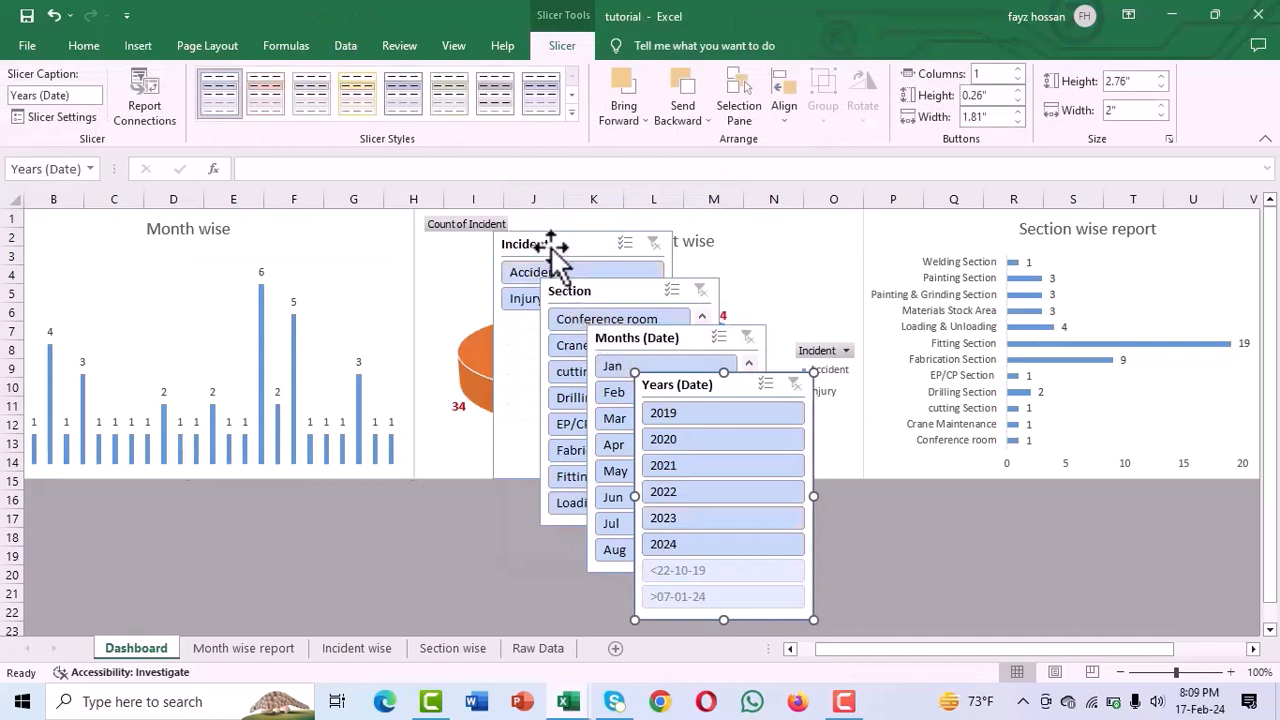
Step: Arrange the Incident, Section, Months (Date) and Years (Date) slicers side by side in a row beneath the charts
{"action": "left_click_drag", "start_coordinate": [546, 247], "coordinate": [75, 495]}
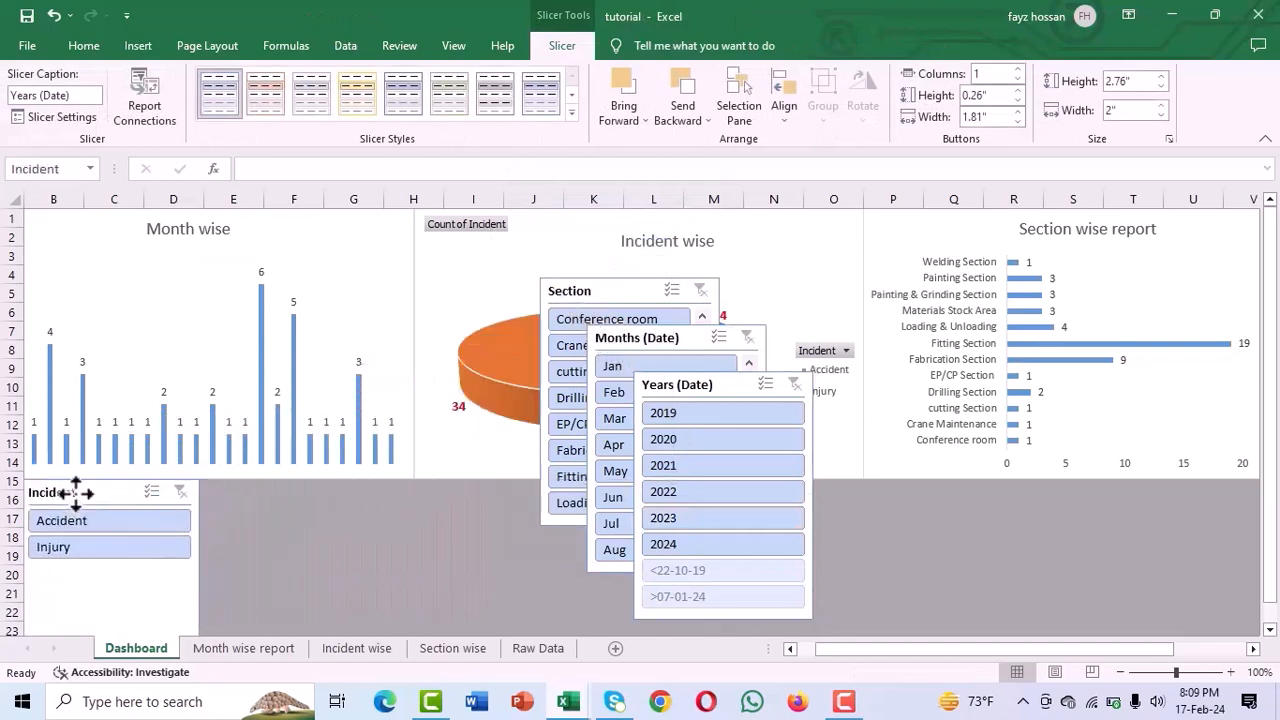
{"action": "left_click", "coordinate": [615, 295]}
{"action": "left_click_drag", "start_coordinate": [615, 295], "coordinate": [275, 497]}
{"action": "left_click_drag", "start_coordinate": [641, 338], "coordinate": [436, 492]}
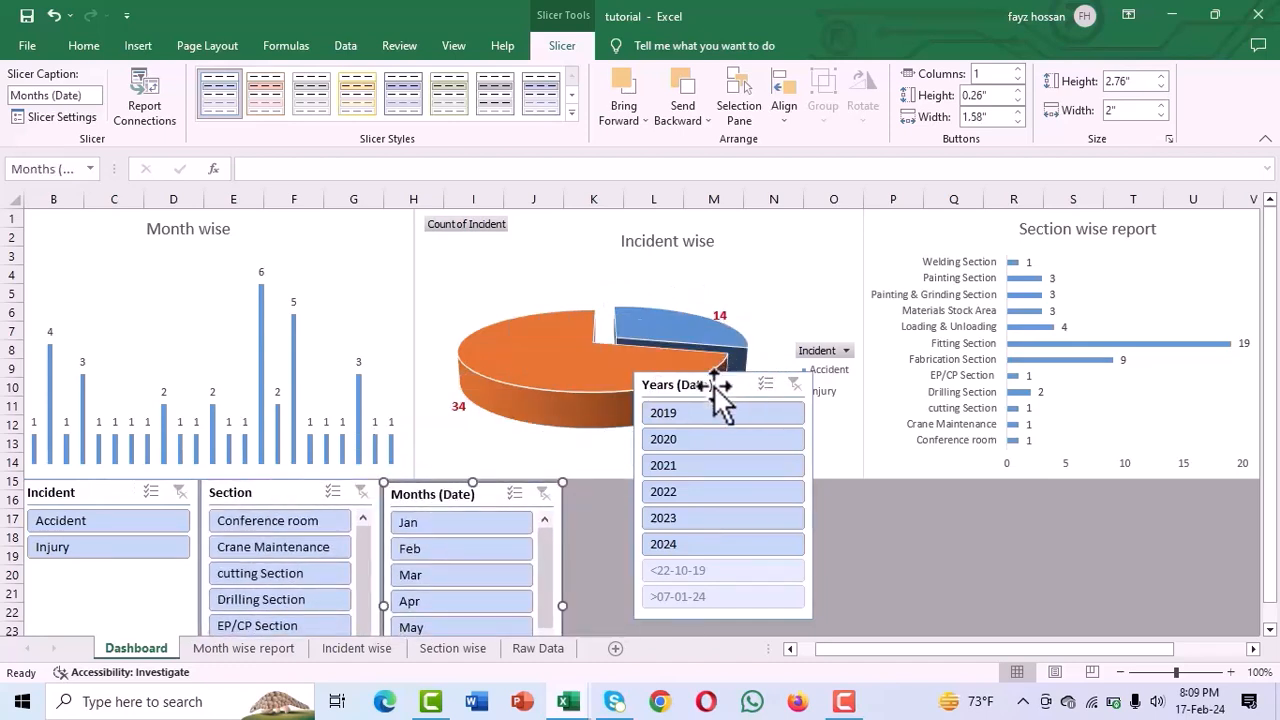
{"action": "left_click_drag", "start_coordinate": [717, 388], "coordinate": [642, 496]}
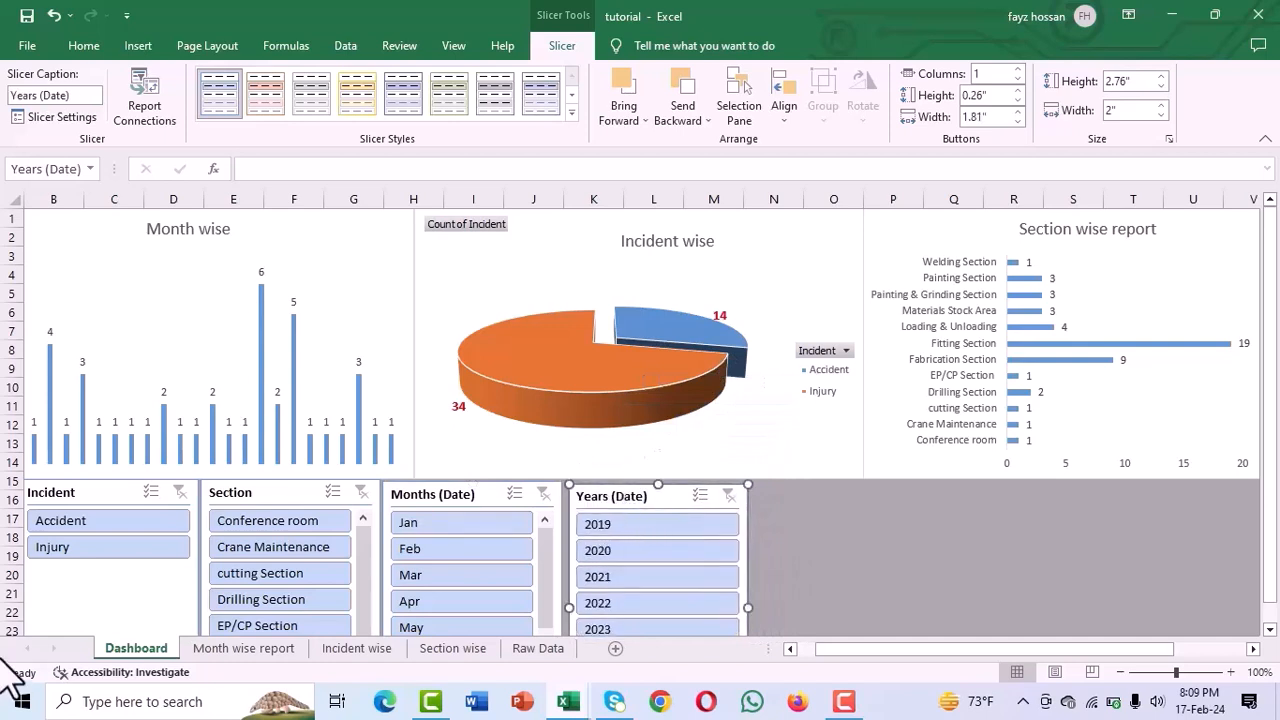
Step: Apply the dark yellow slicer style to the Incident slicer and the dark green style to the Section slicer
{"action": "left_click", "coordinate": [82, 488]}
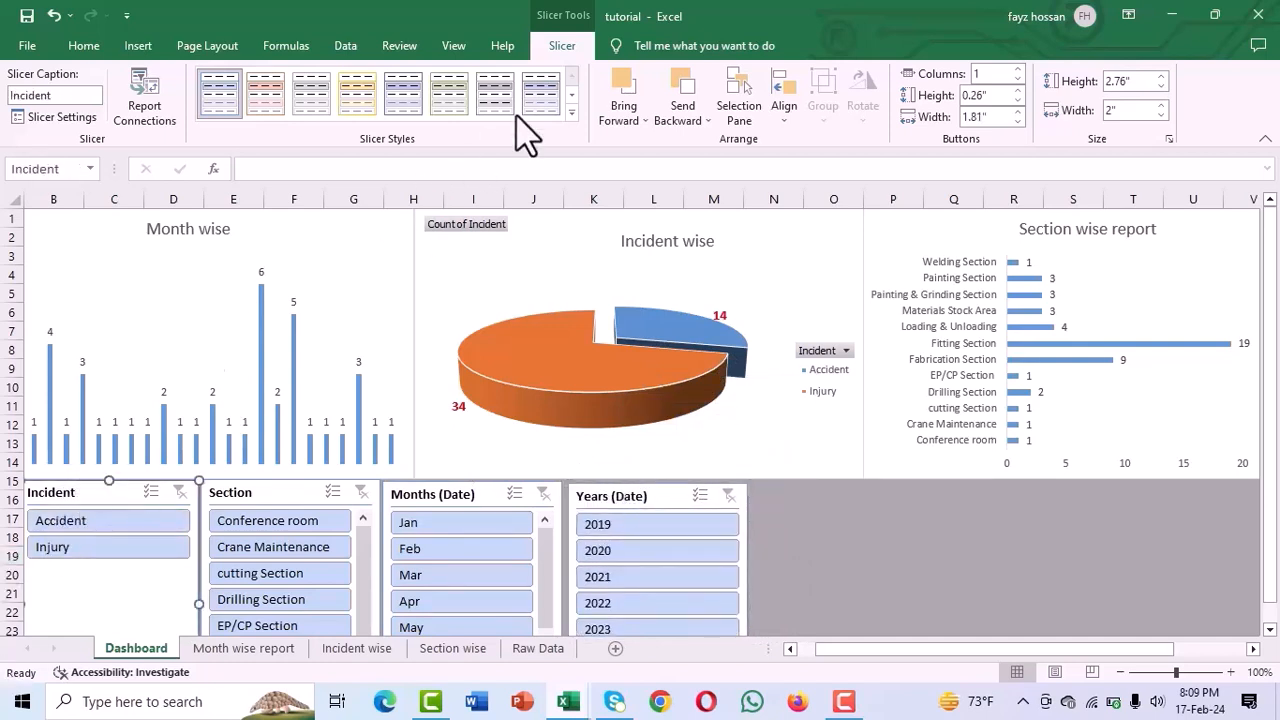
{"action": "left_click", "coordinate": [570, 116]}
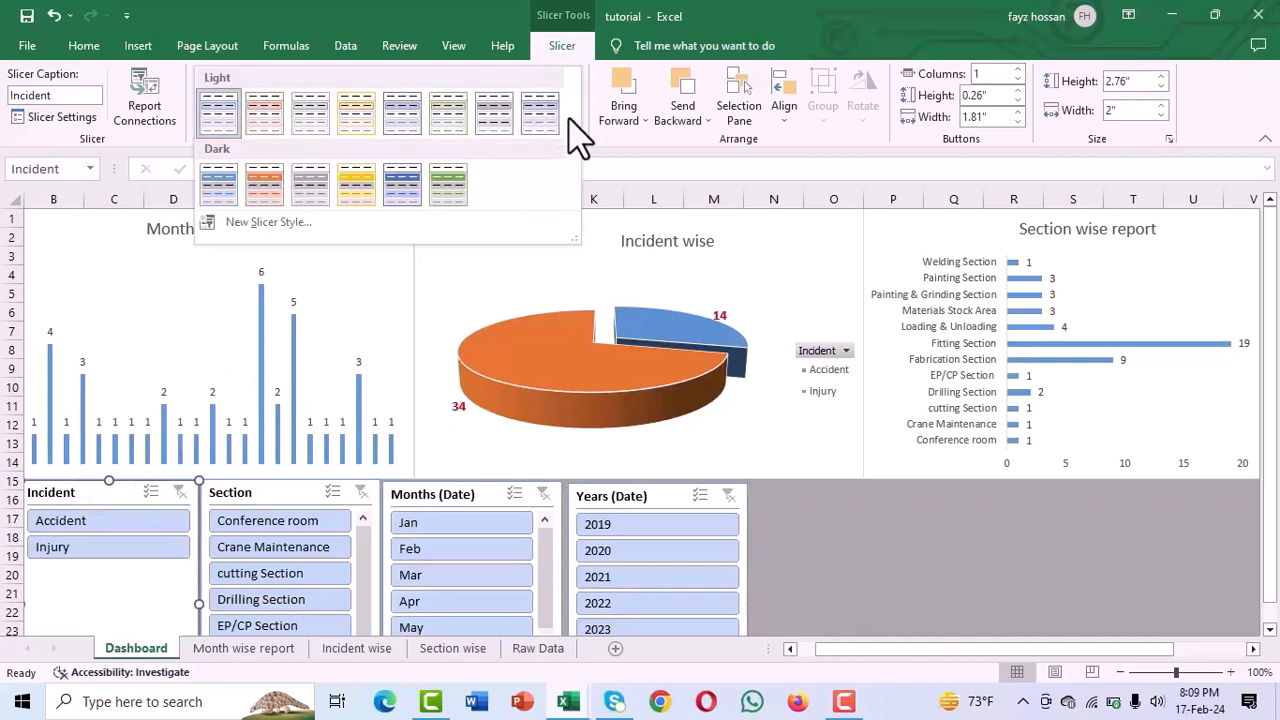
{"action": "left_click", "coordinate": [375, 190]}
{"action": "left_click", "coordinate": [286, 510]}
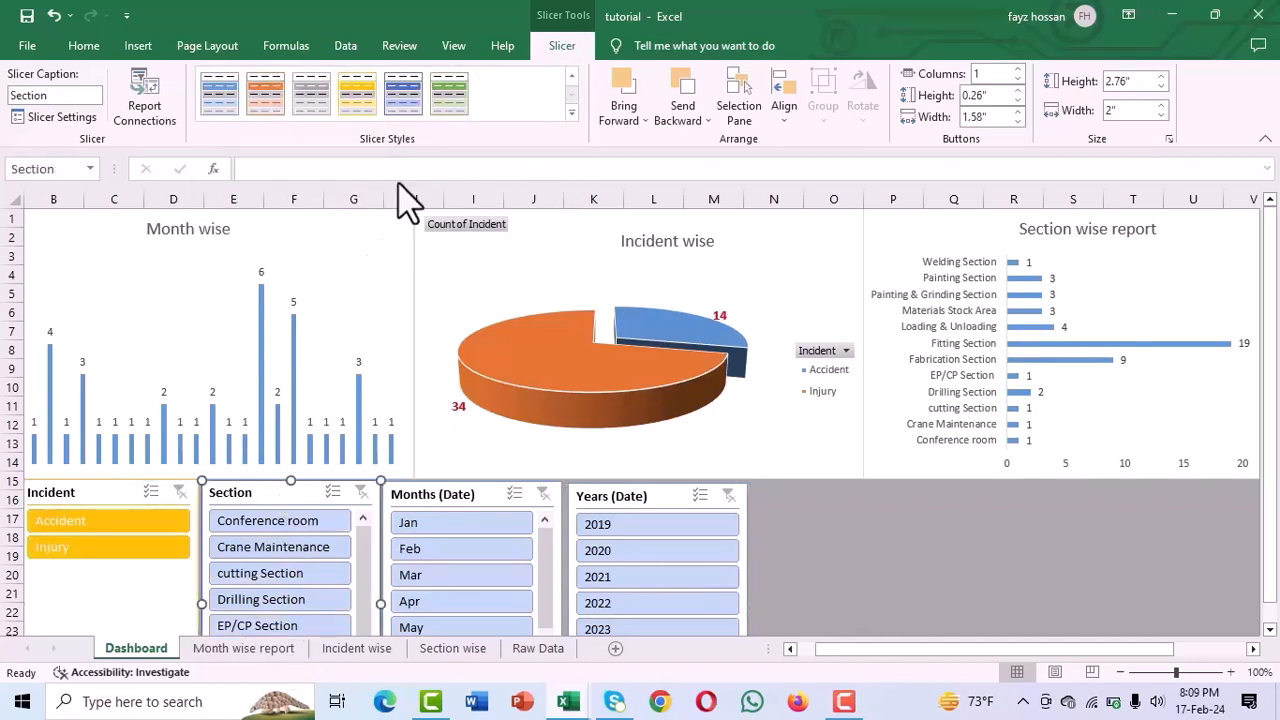
{"action": "left_click", "coordinate": [450, 110]}
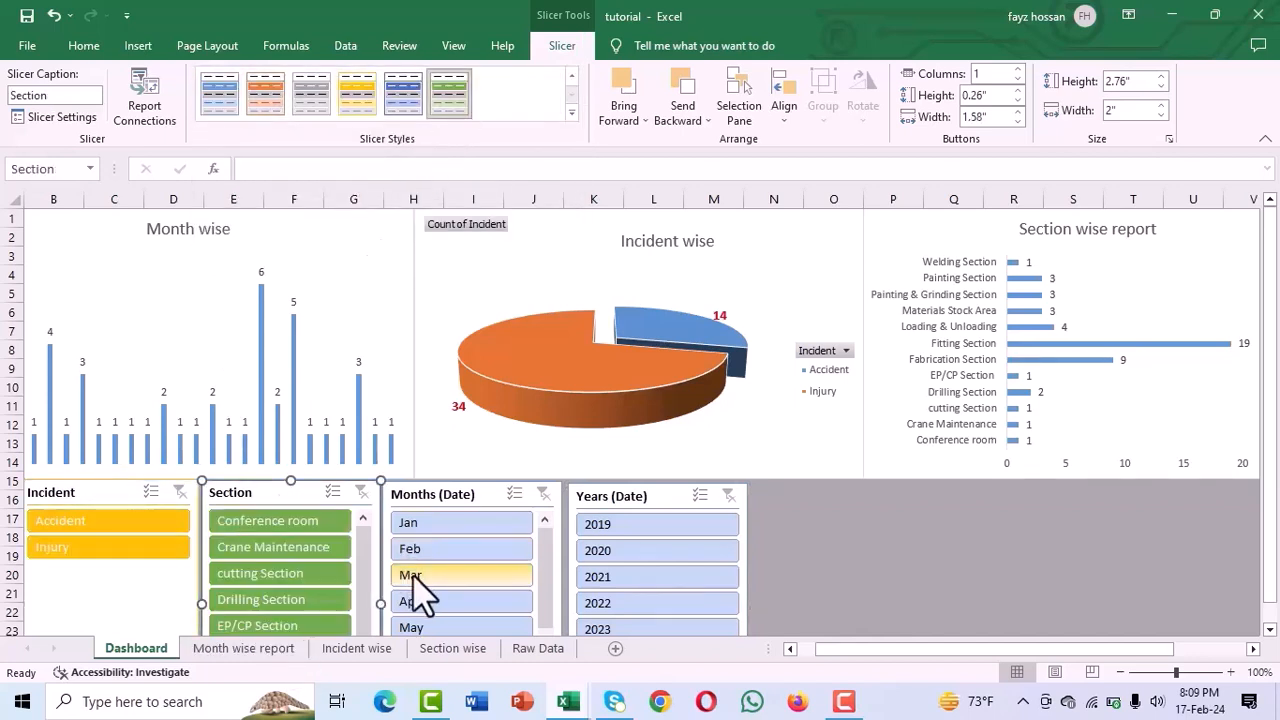
Step: Apply the dark gray slicer style to the Months (Date) slicer and the dark blue style to the Years (Date) slicer
{"action": "left_click", "coordinate": [435, 497]}
{"action": "left_click", "coordinate": [312, 102]}
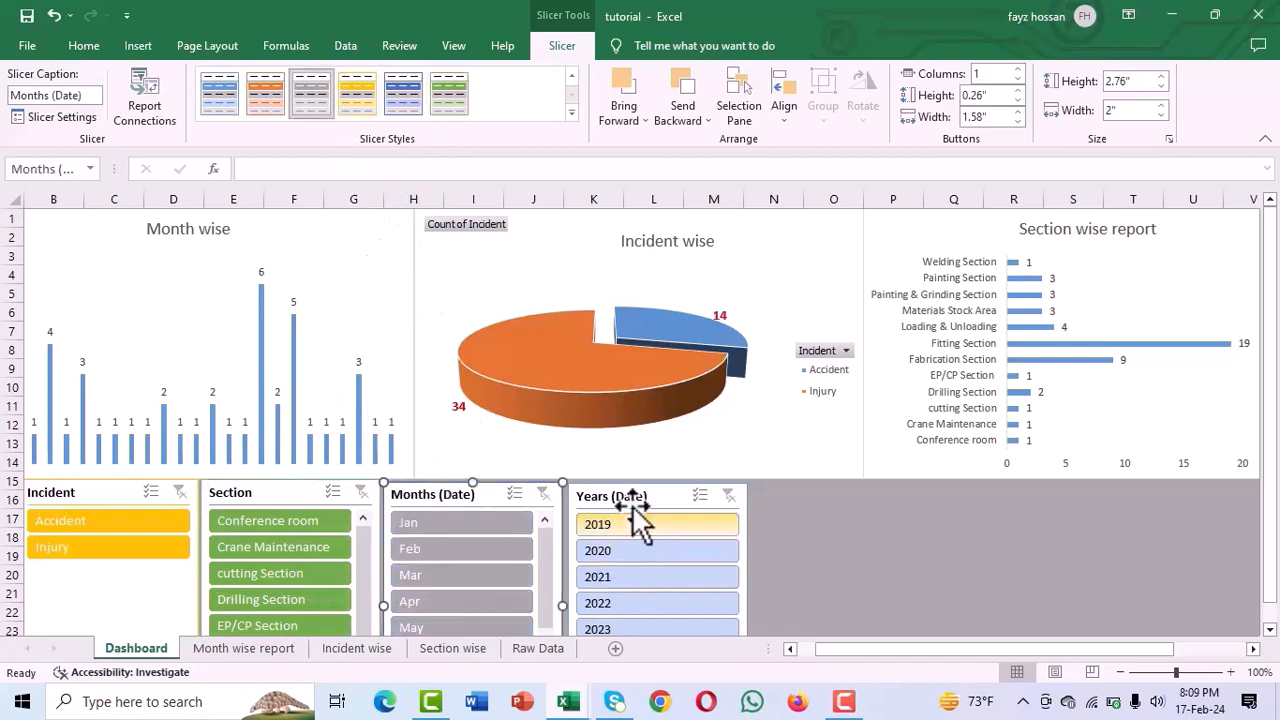
{"action": "left_click", "coordinate": [606, 487]}
{"action": "left_click", "coordinate": [403, 95]}
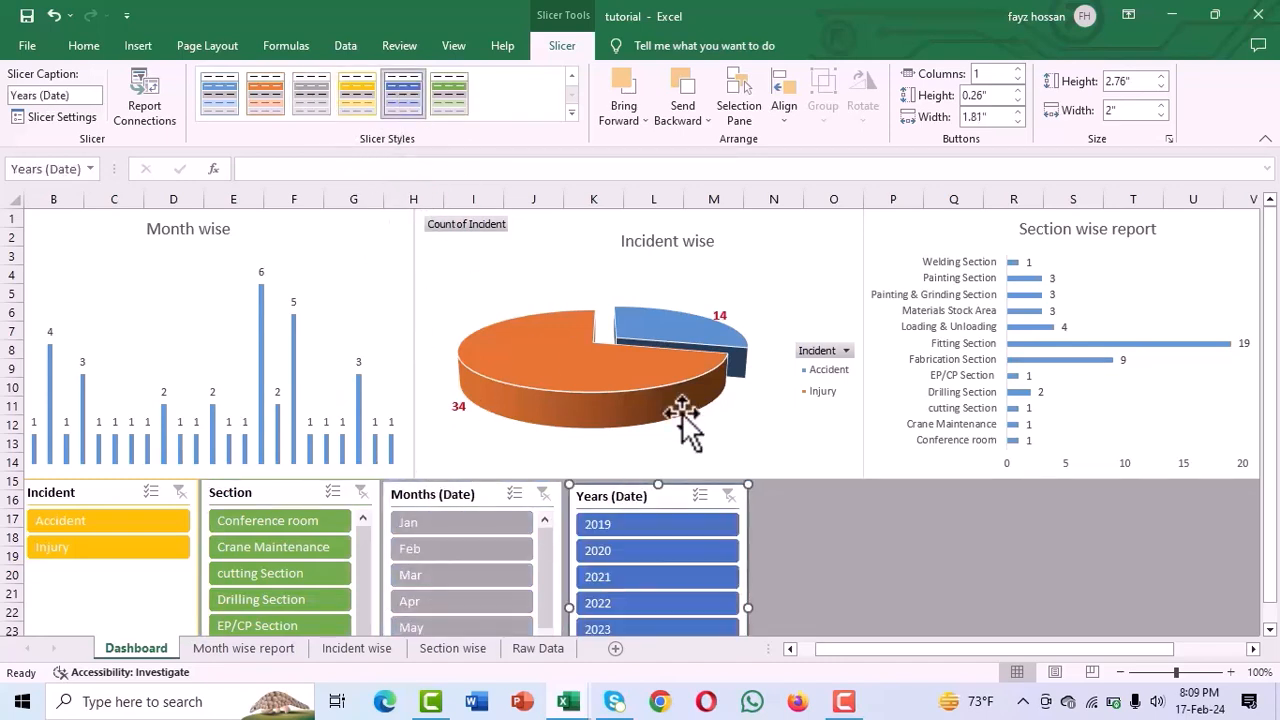
{"action": "left_click", "coordinate": [893, 555]}
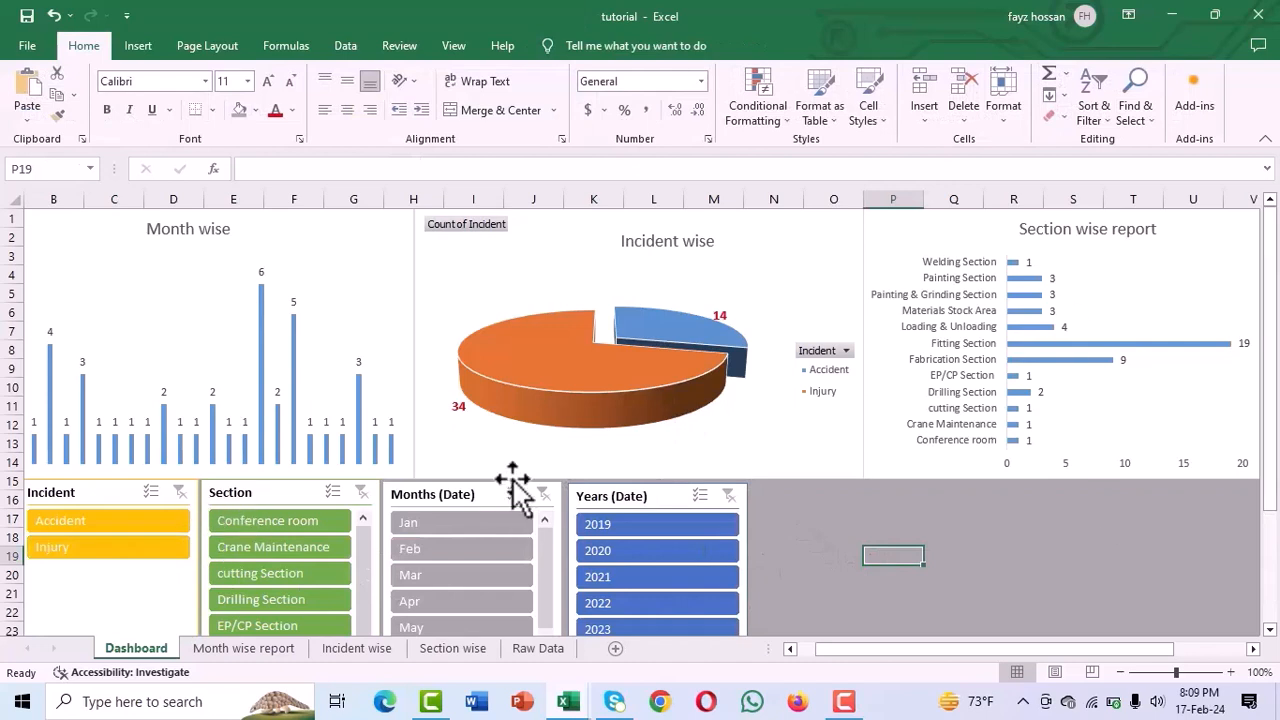
Step: Test the Incident slicer by filtering to Accident, check how the three charts respond, and clear the filter
{"action": "left_click", "coordinate": [131, 522]}
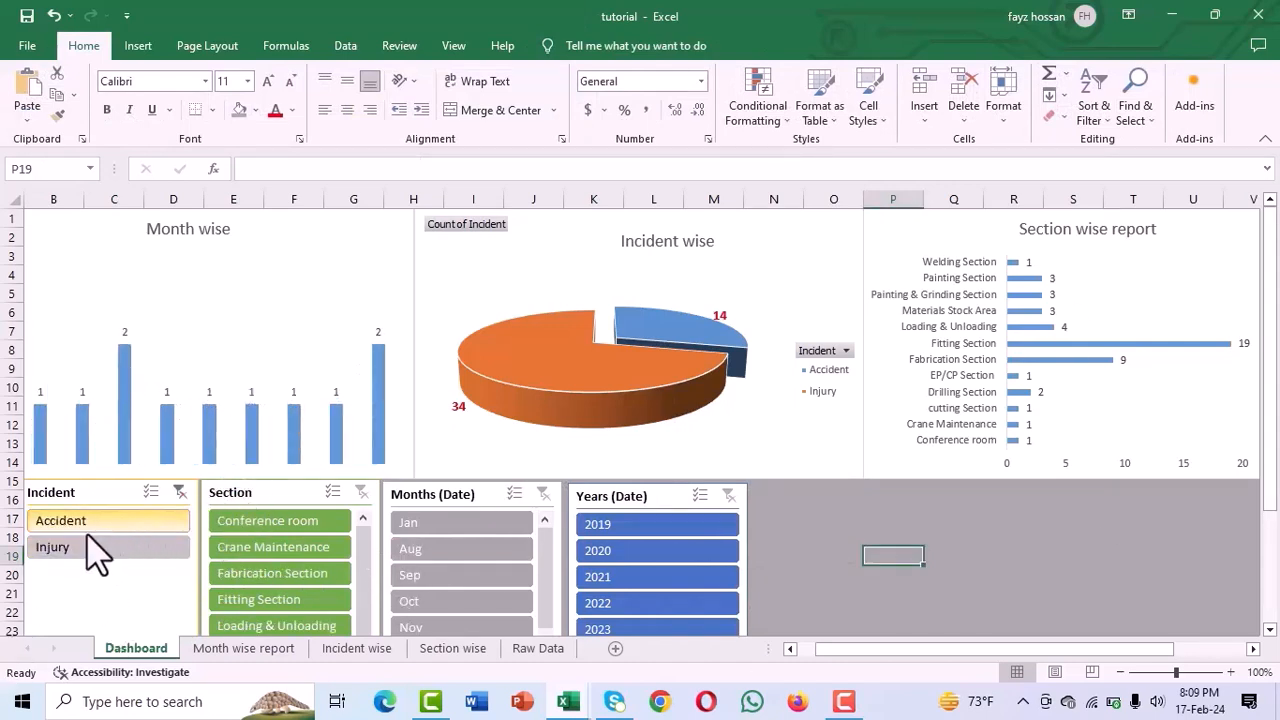
{"action": "left_click", "coordinate": [180, 492]}
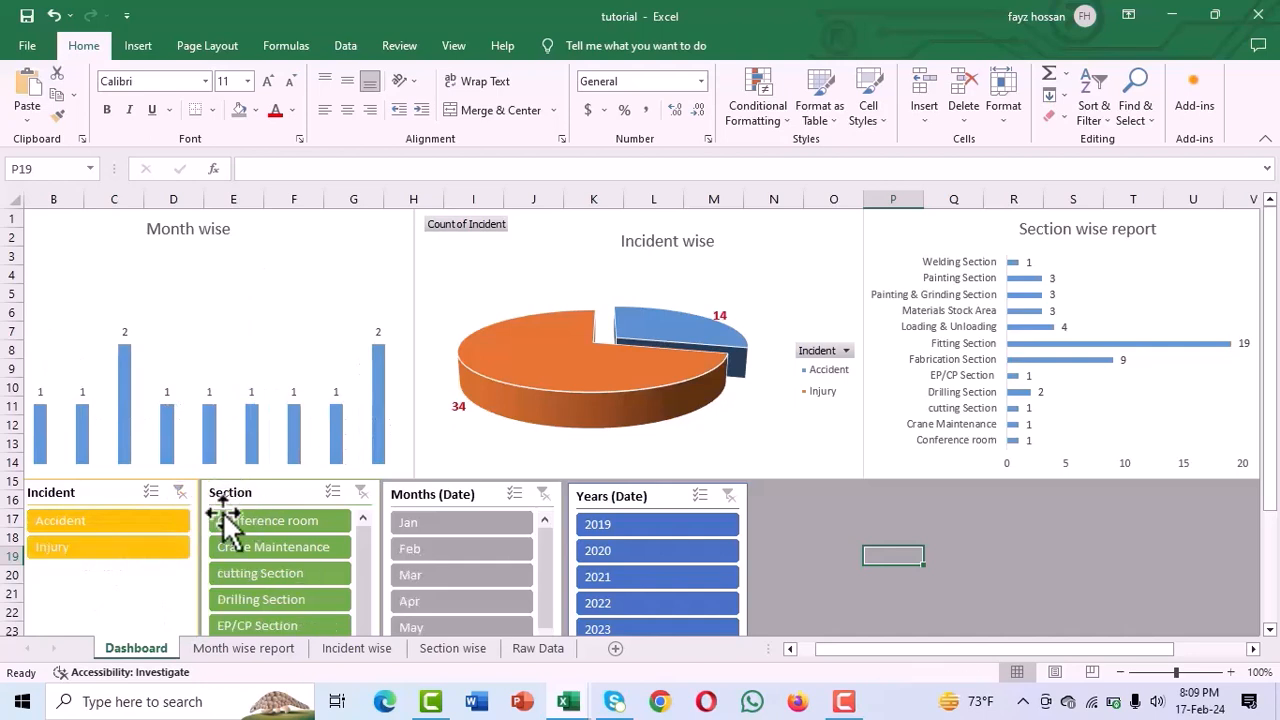
{"action": "left_click", "coordinate": [84, 528]}
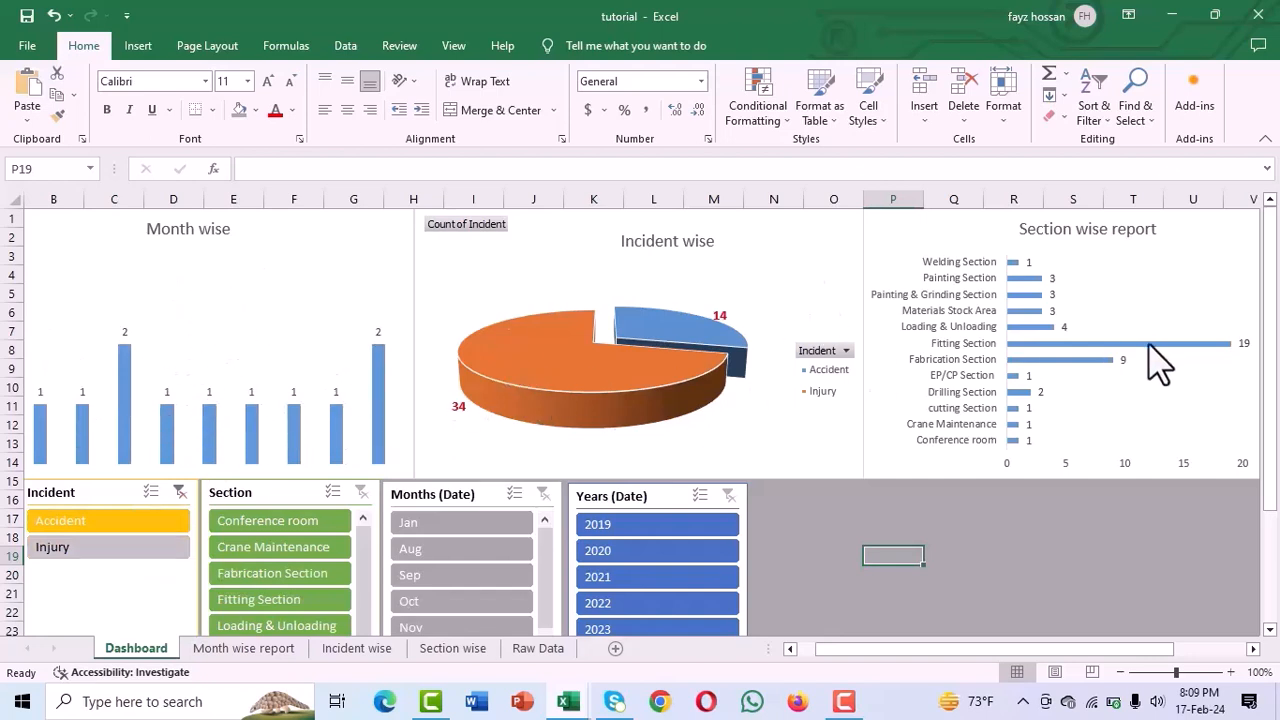
{"action": "left_click", "coordinate": [179, 493]}
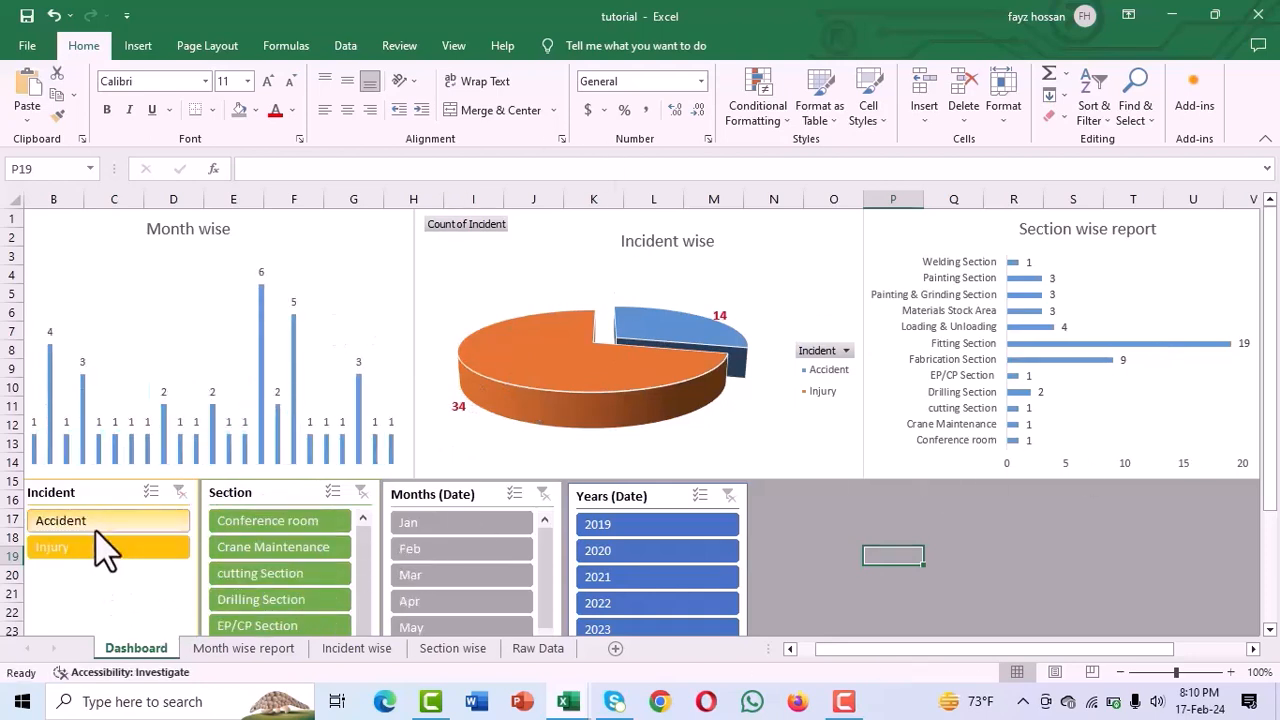
Step: Connect the Incident slicer to the Incident wise and Section wise PivotTables through its report connections
{"action": "left_click", "coordinate": [86, 493]}
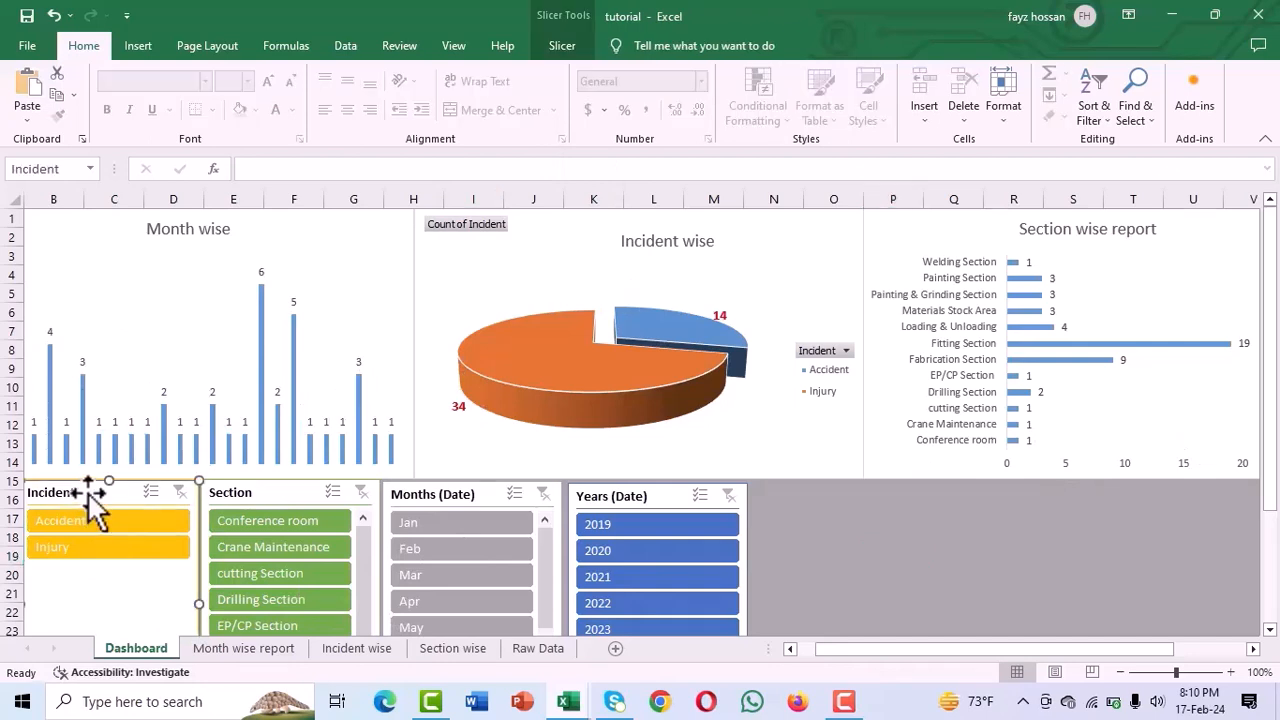
{"action": "right_click", "coordinate": [88, 492]}
{"action": "left_click", "coordinate": [140, 293]}
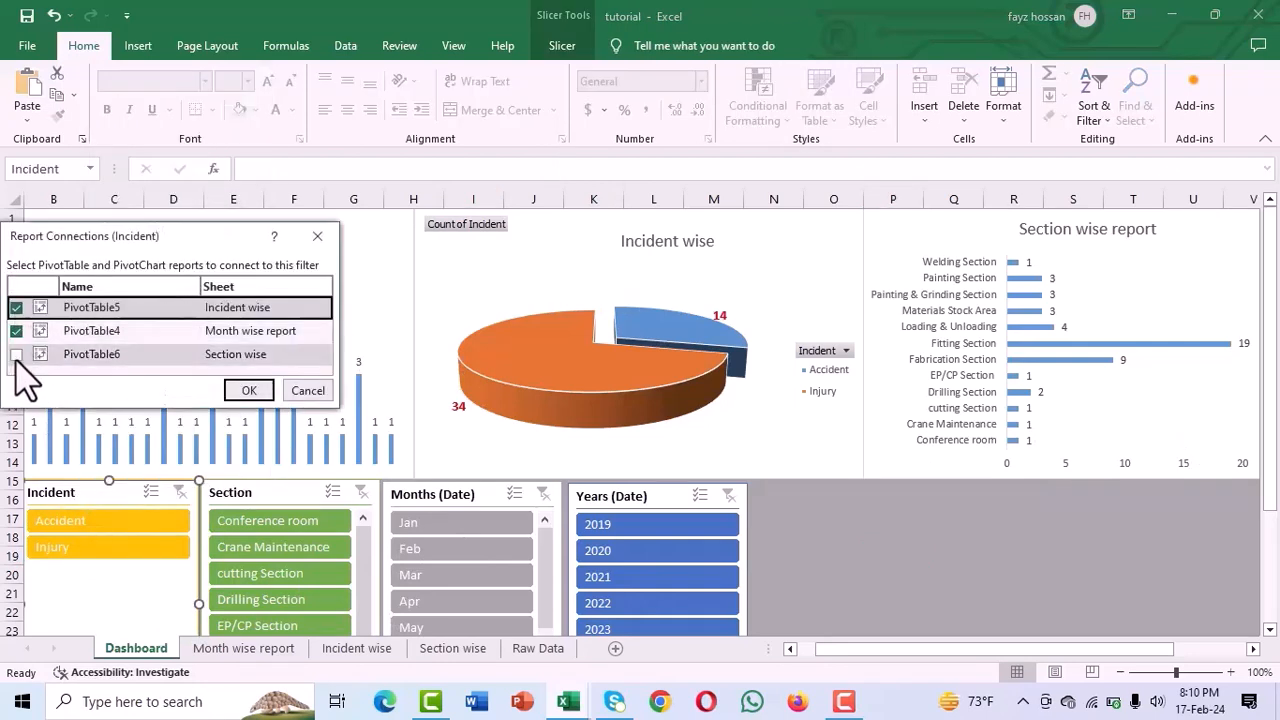
{"action": "left_click", "coordinate": [16, 354]}
{"action": "left_click", "coordinate": [240, 392]}
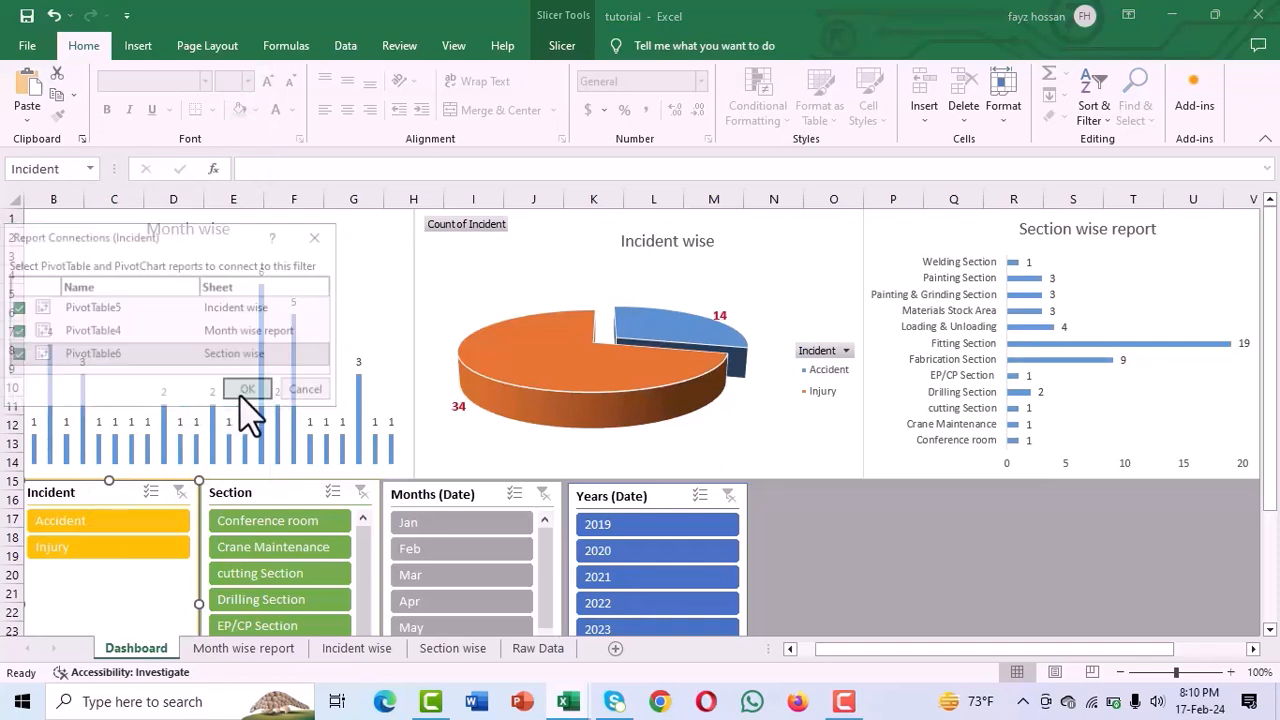
Step: Connect the Section slicer to the Incident wise and Section wise PivotTables through its report connections
{"action": "left_click", "coordinate": [273, 490]}
{"action": "right_click", "coordinate": [273, 490]}
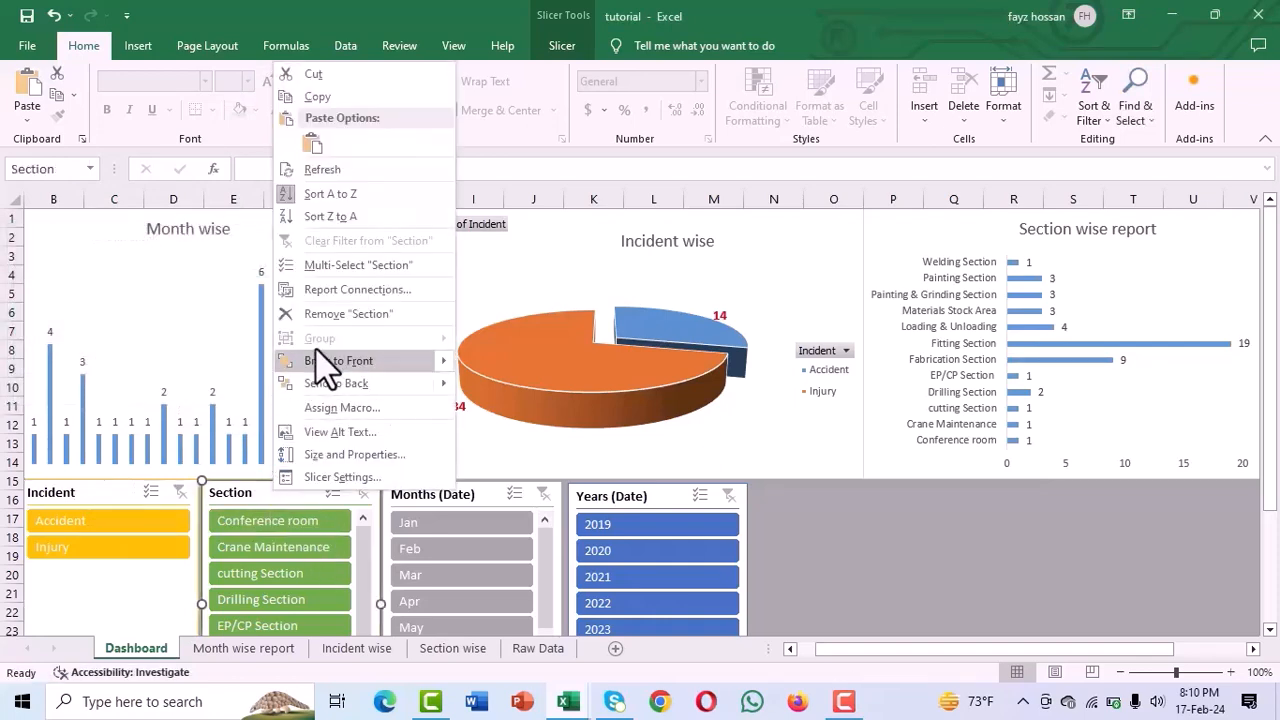
{"action": "left_click", "coordinate": [322, 290]}
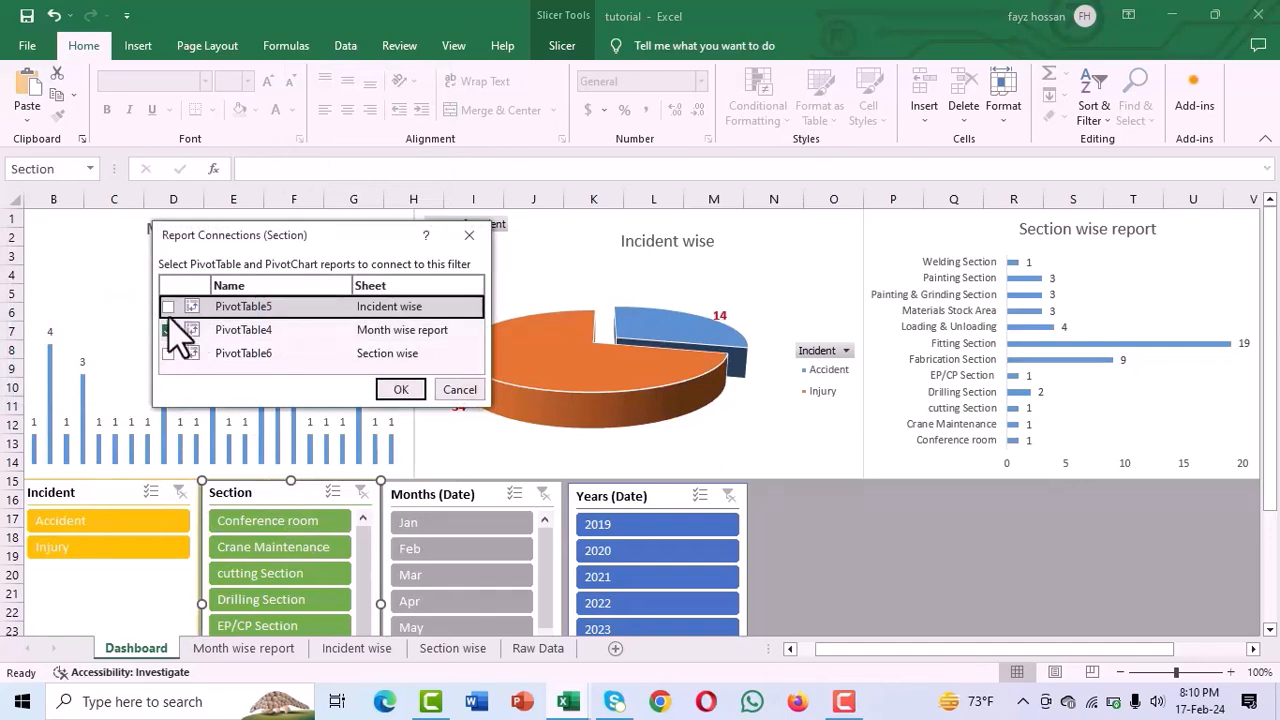
{"action": "left_click", "coordinate": [168, 353]}
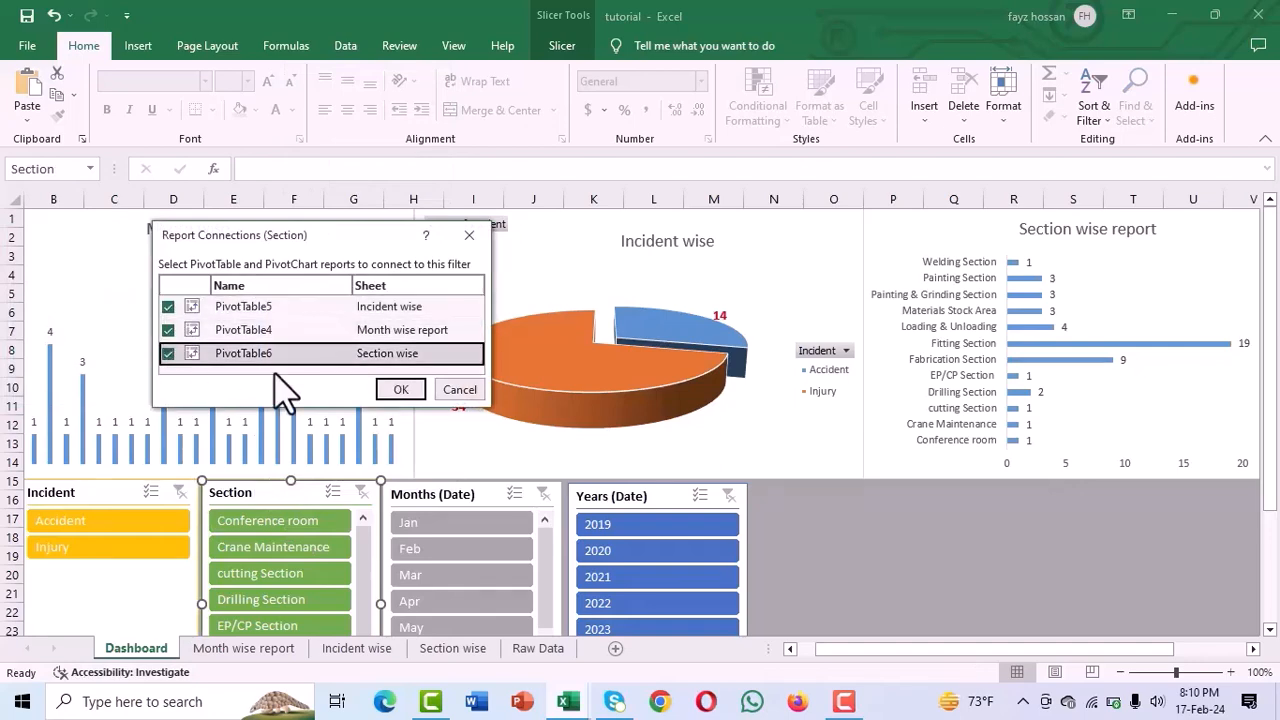
{"action": "left_click", "coordinate": [400, 390]}
Step: Connect the Months (Date) slicer to PivotTable5 and PivotTable6 through its report connections
{"action": "left_click", "coordinate": [443, 491]}
{"action": "right_click", "coordinate": [443, 491]}
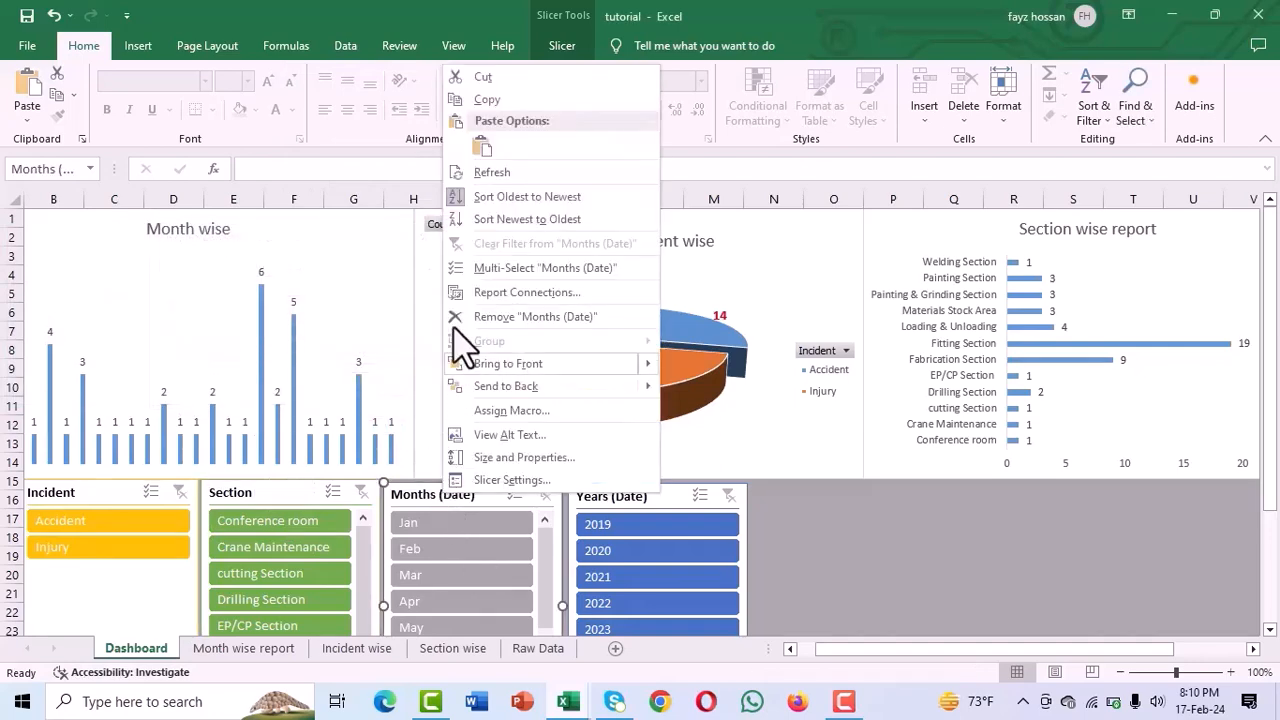
{"action": "left_click", "coordinate": [484, 296]}
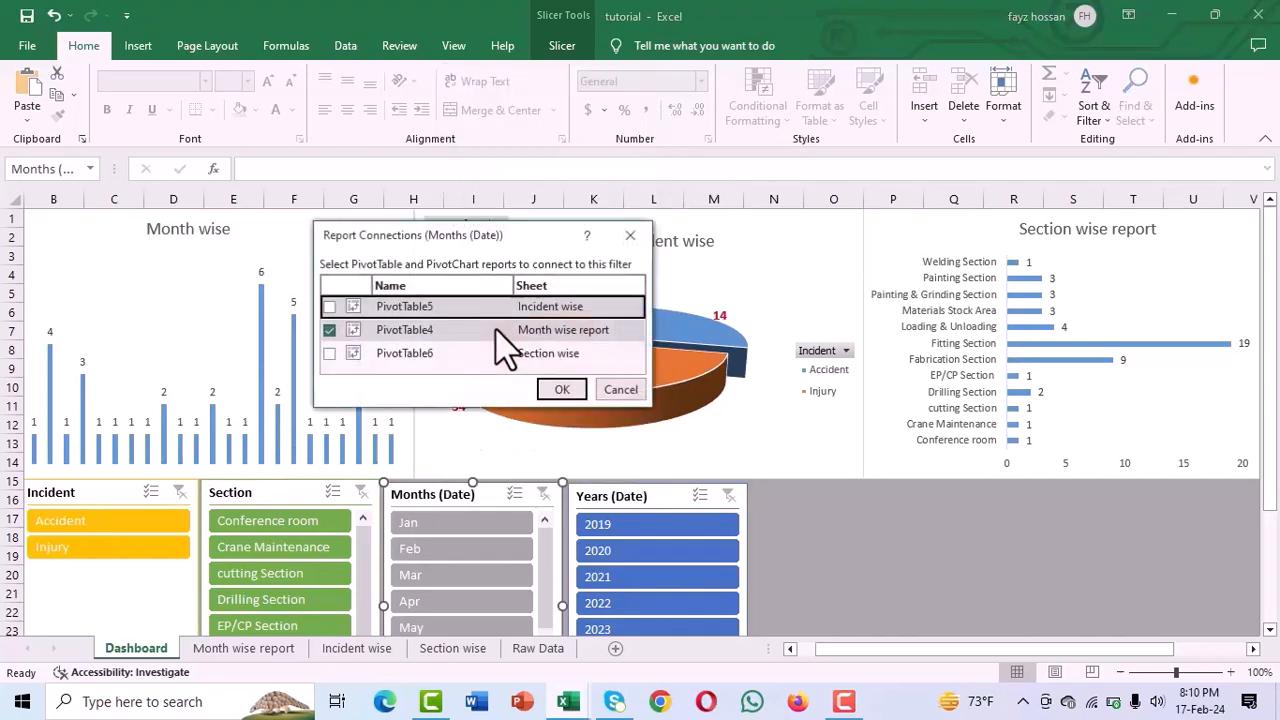
{"action": "left_click", "coordinate": [329, 306]}
{"action": "left_click", "coordinate": [329, 353]}
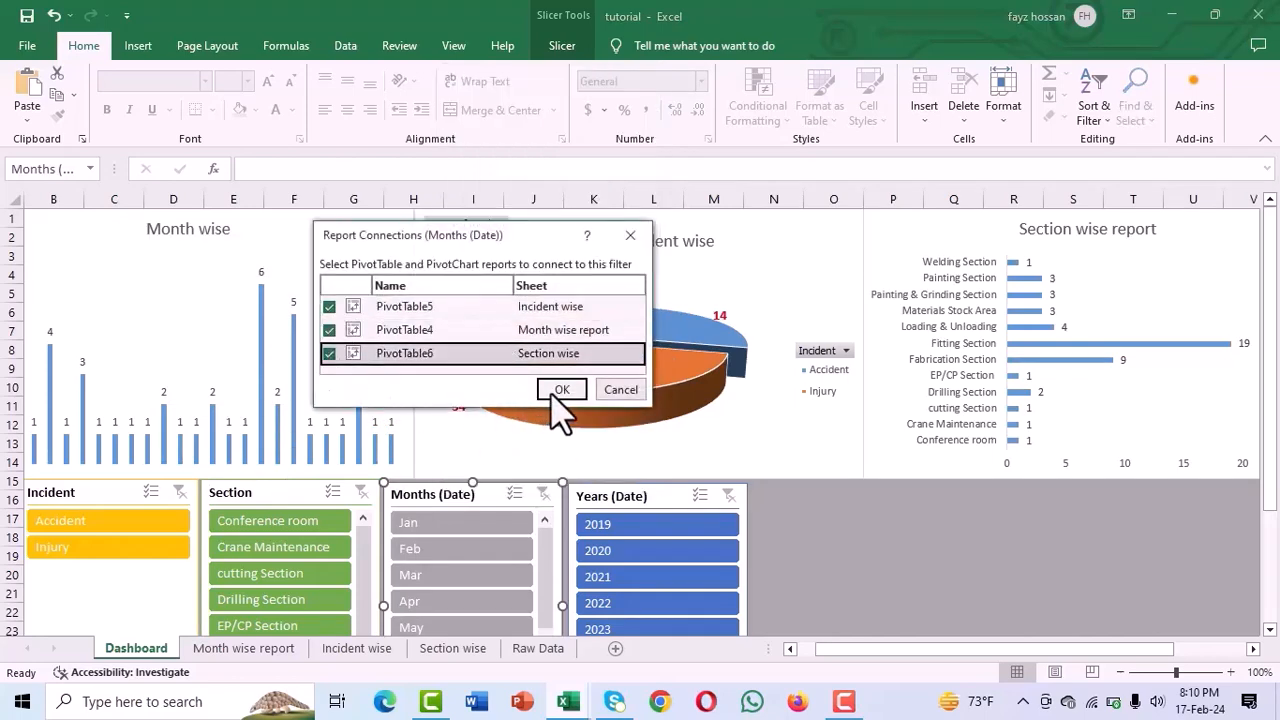
{"action": "left_click", "coordinate": [562, 389]}
Step: Connect the Years (Date) slicer to PivotTable5 and PivotTable6 through its report connections
{"action": "right_click", "coordinate": [670, 497]}
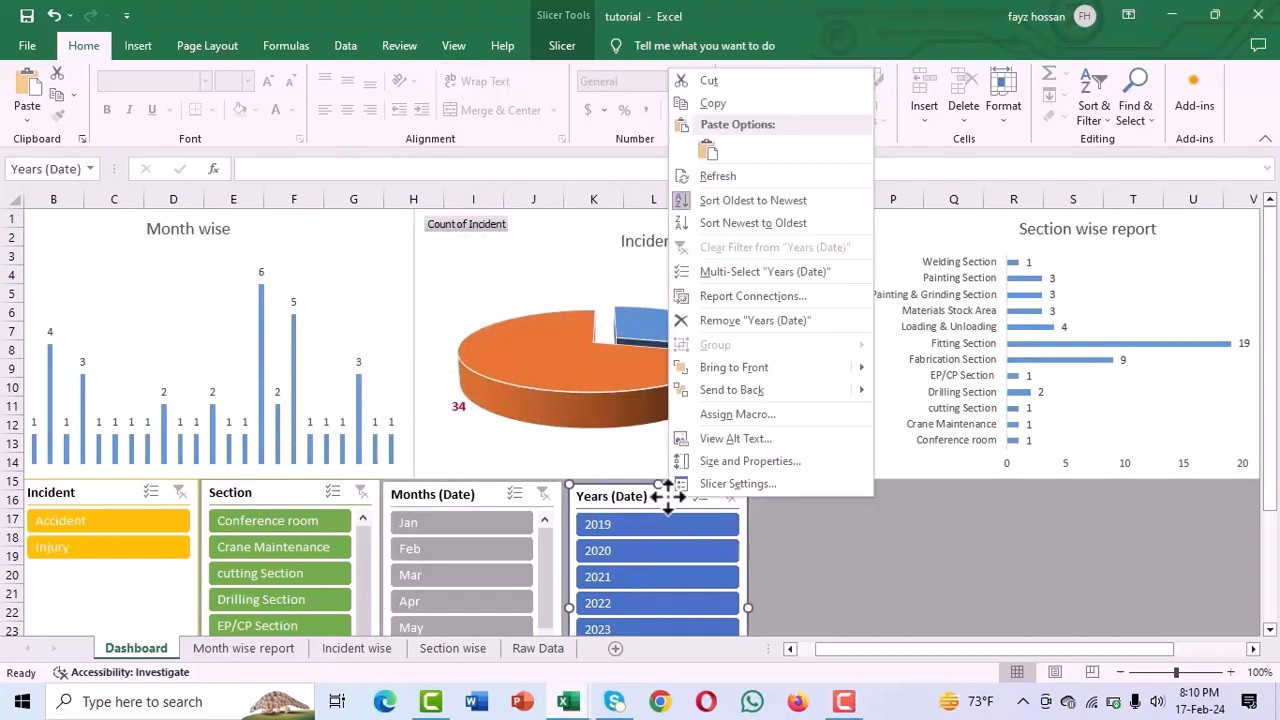
{"action": "left_click", "coordinate": [735, 296]}
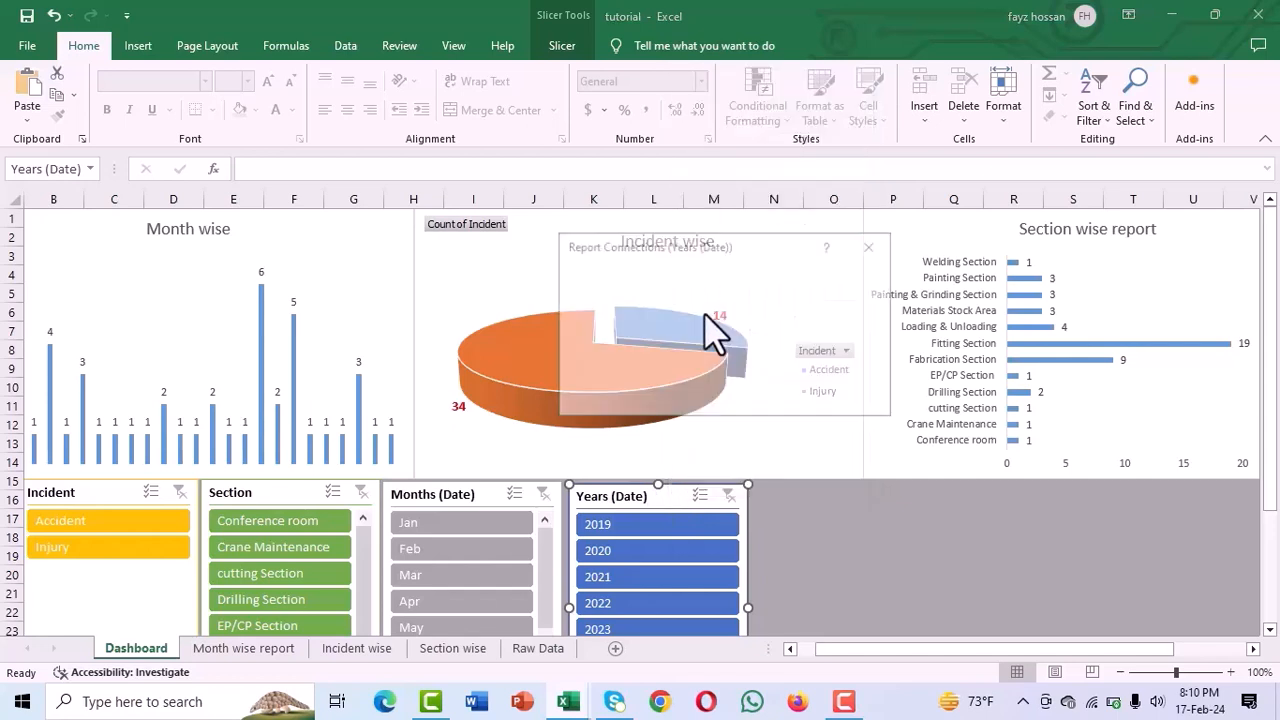
{"action": "left_click", "coordinate": [572, 317]}
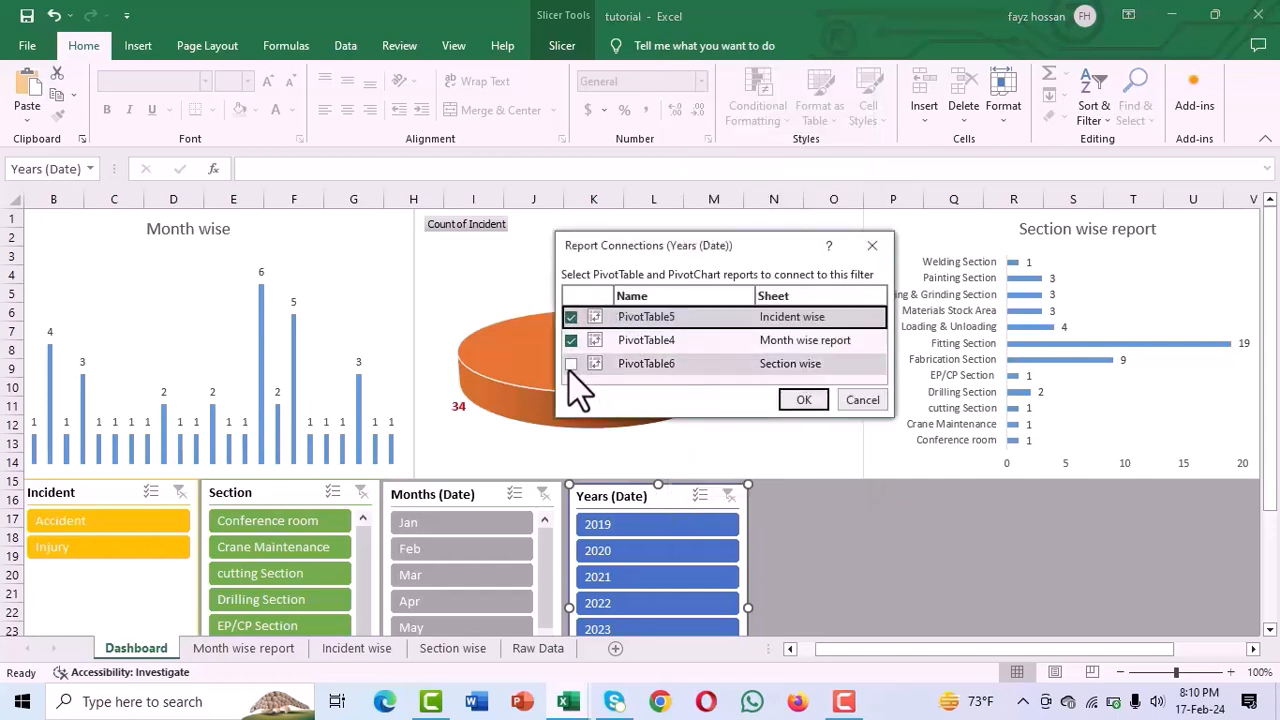
{"action": "left_click", "coordinate": [572, 363]}
{"action": "left_click", "coordinate": [804, 400]}
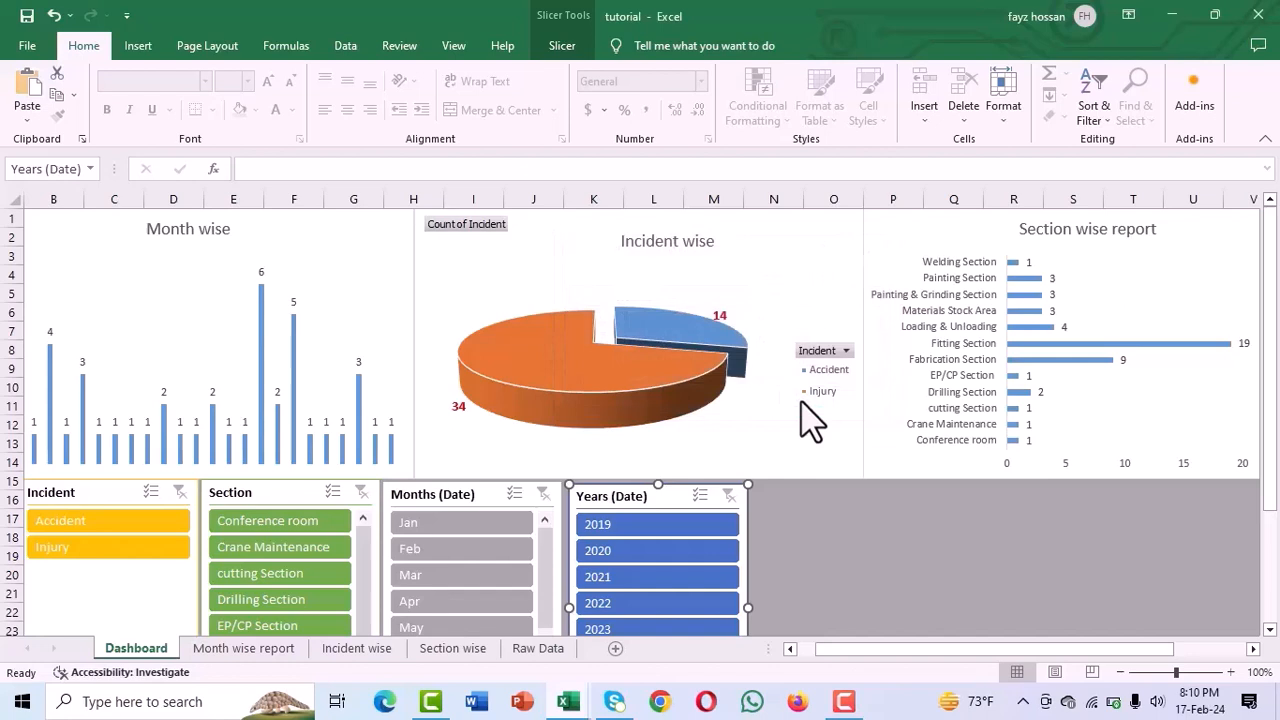
{"action": "left_click", "coordinate": [883, 515]}
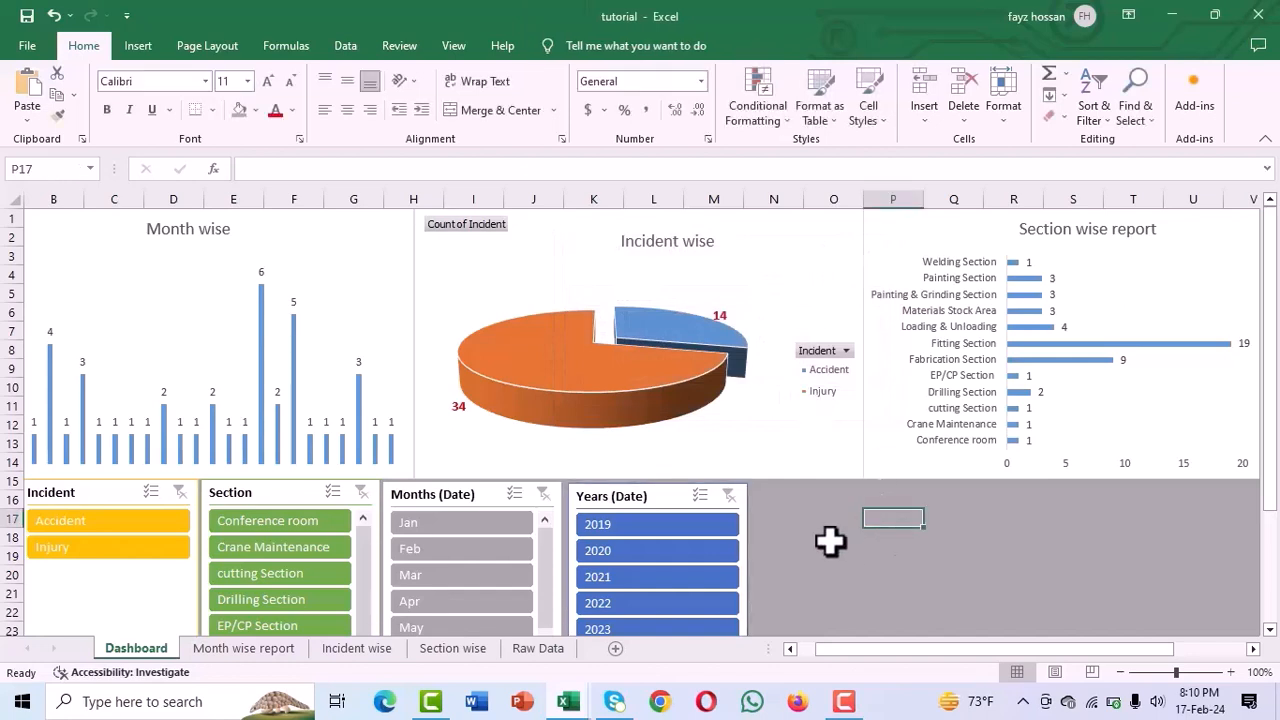
{"action": "left_click", "coordinate": [620, 553]}
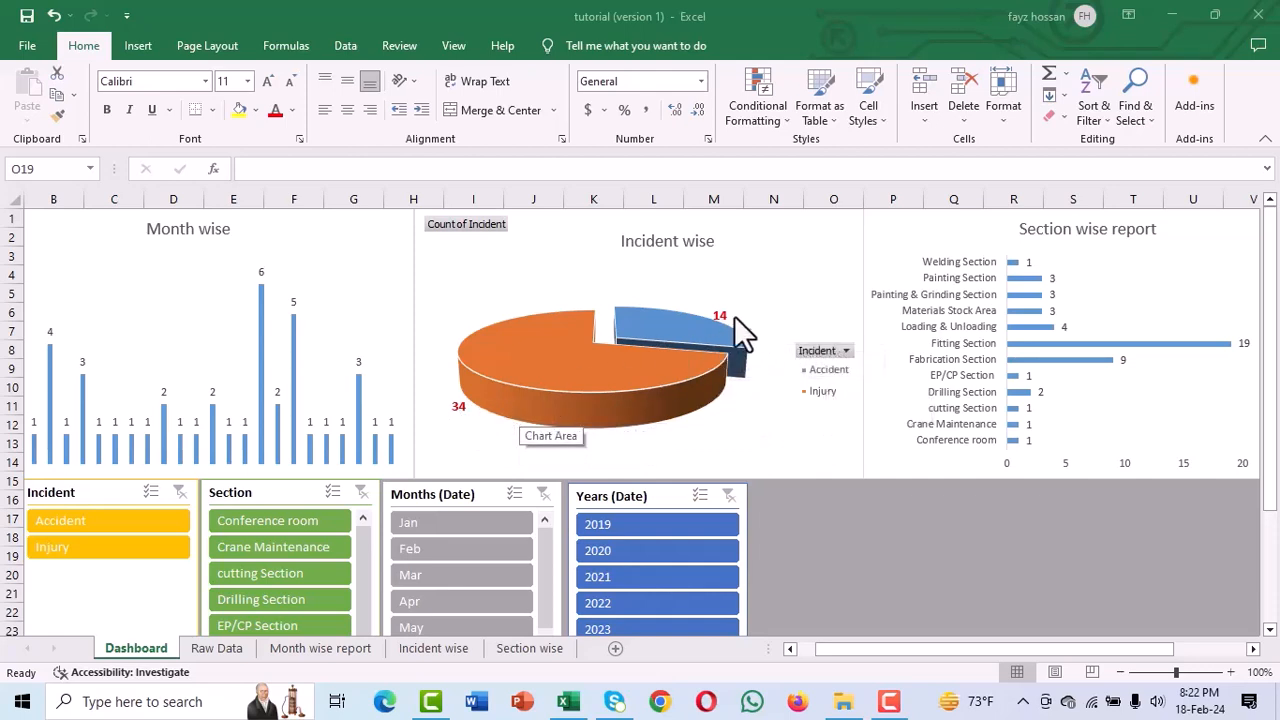
Step: Insert an empty sheet row above the last record of the table on the Raw Data sheet, at row 49
{"action": "left_click", "coordinate": [223, 646]}
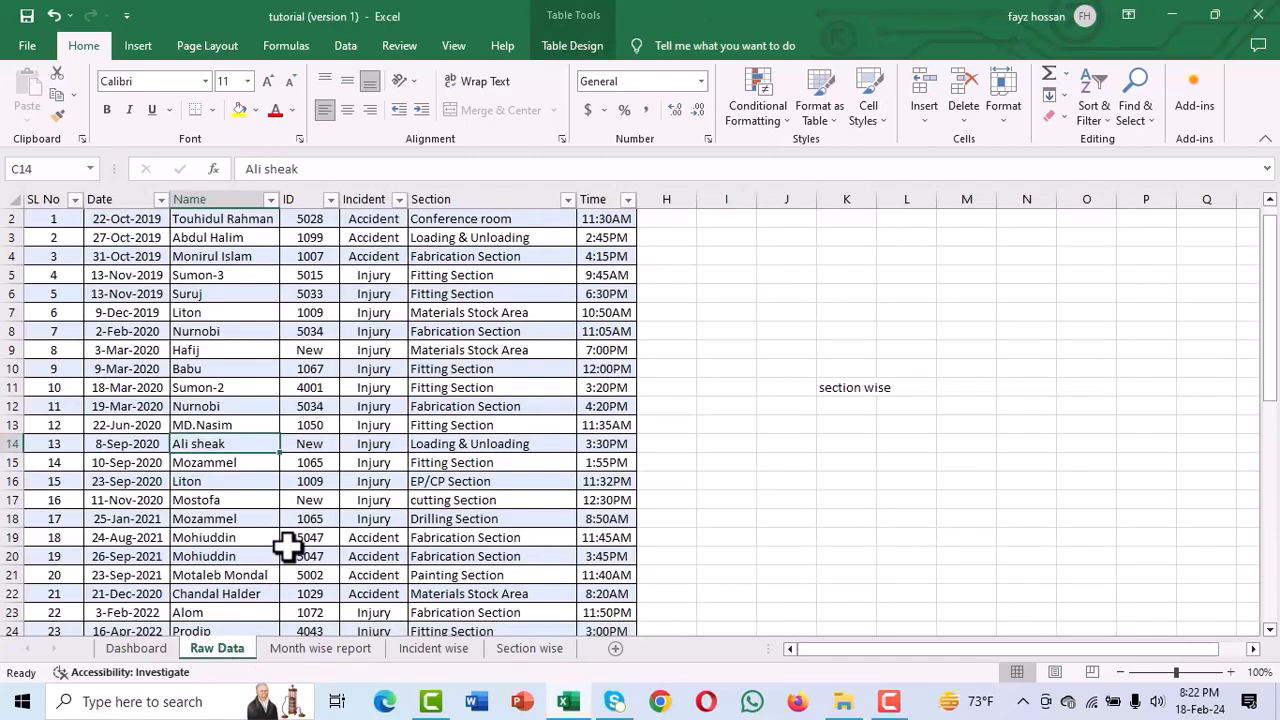
{"action": "scroll", "coordinate": [286, 543], "scroll_direction": "down", "scroll_amount": 12}
{"action": "scroll", "coordinate": [245, 517], "scroll_direction": "down", "scroll_amount": 3}
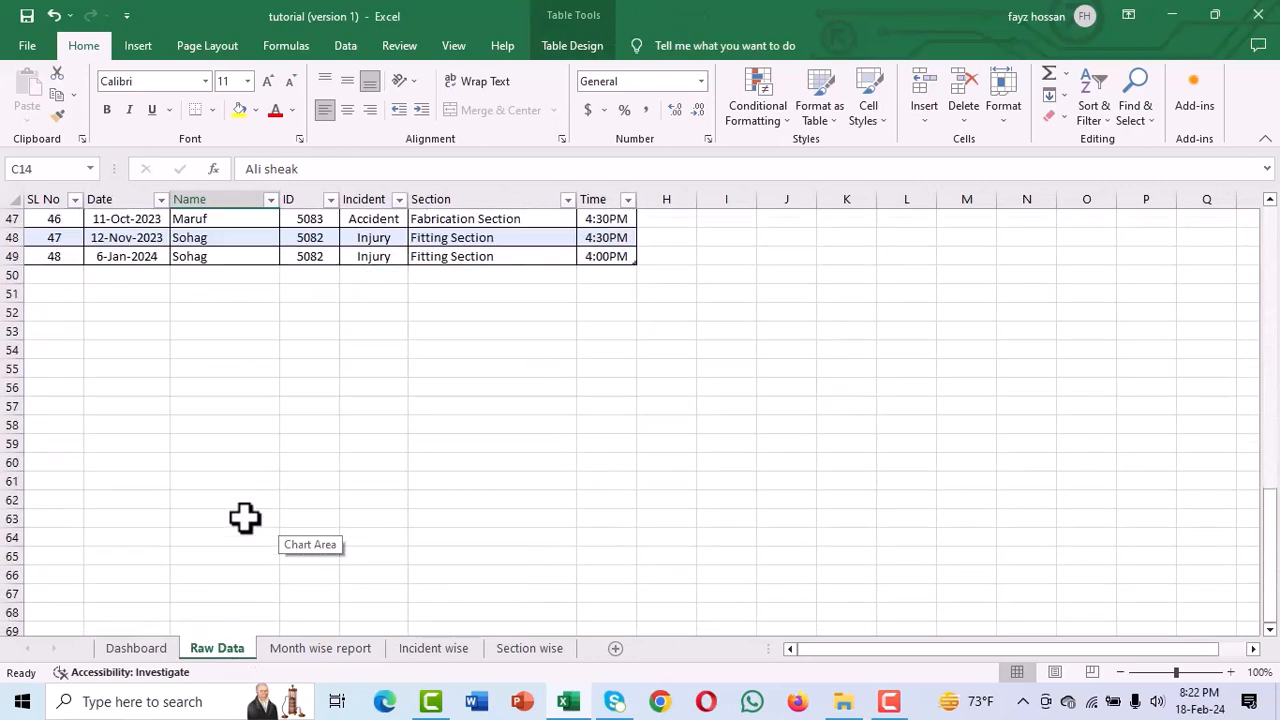
{"action": "scroll", "coordinate": [245, 517], "scroll_direction": "up", "scroll_amount": 1}
{"action": "left_click", "coordinate": [254, 426]}
{"action": "scroll", "coordinate": [254, 426], "scroll_direction": "up", "scroll_amount": 3}
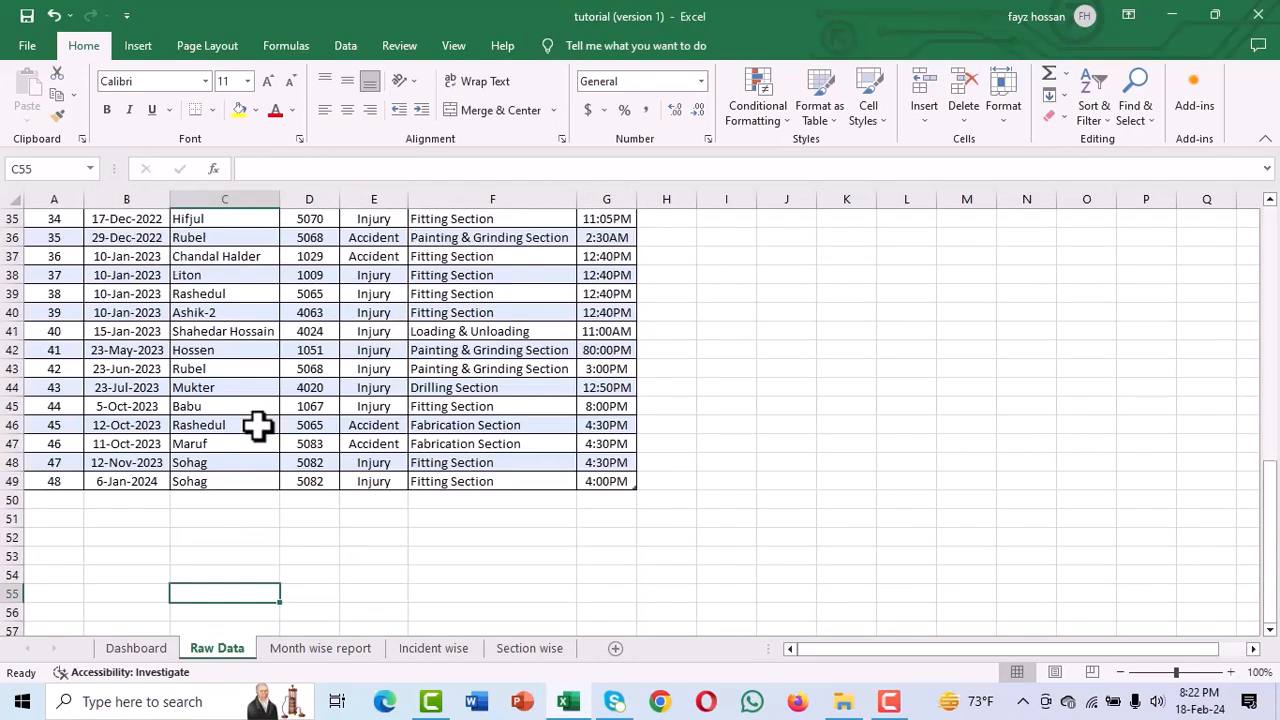
{"action": "scroll", "coordinate": [258, 425], "scroll_direction": "down", "scroll_amount": 1}
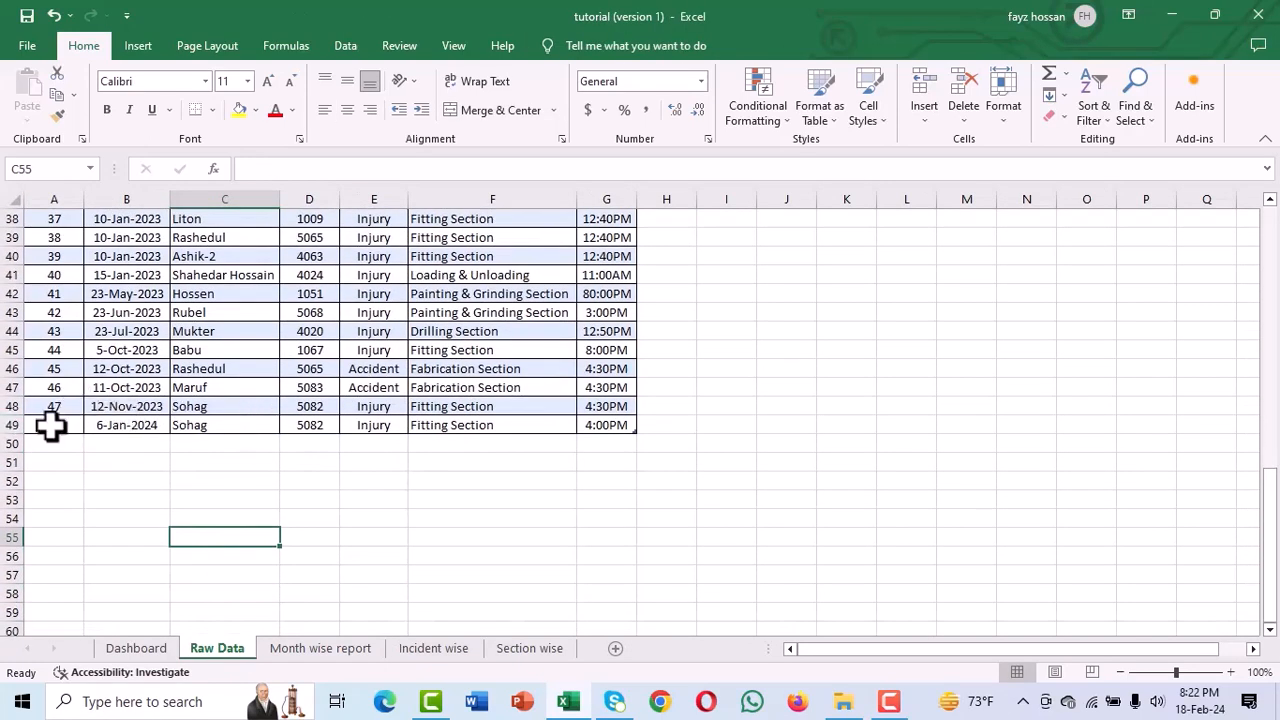
{"action": "left_click_drag", "start_coordinate": [50, 427], "coordinate": [615, 425]}
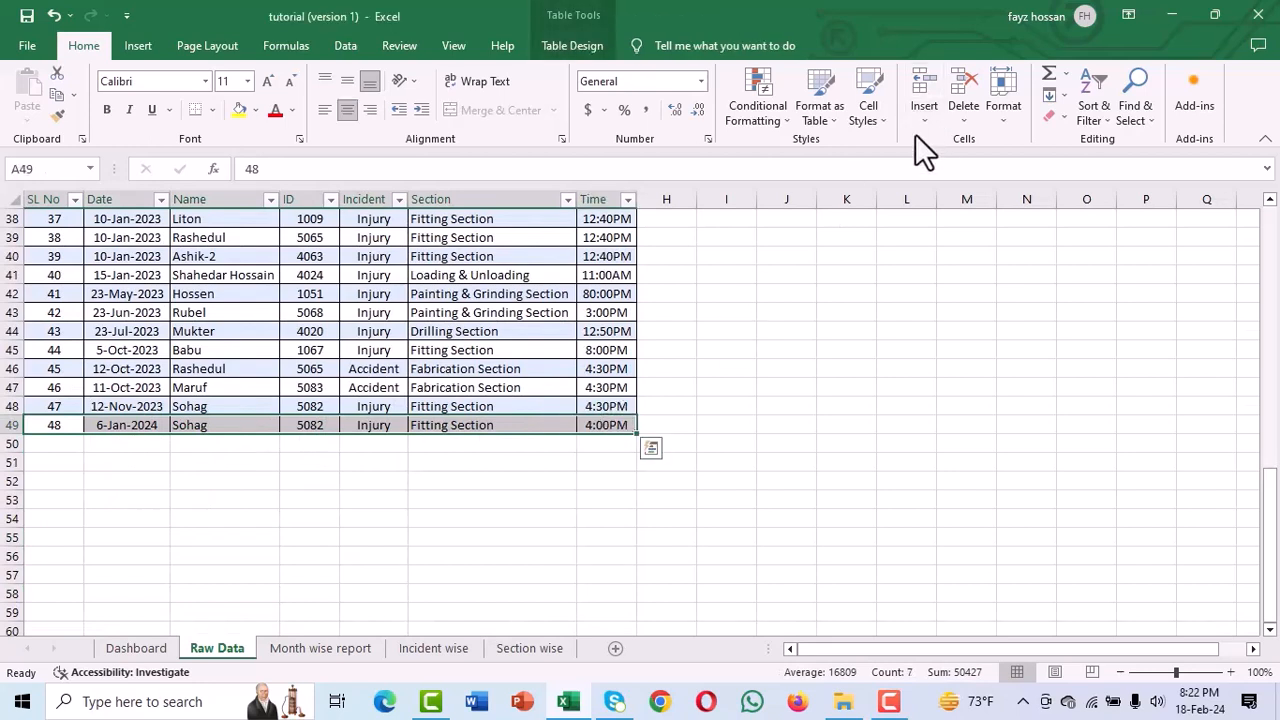
{"action": "left_click", "coordinate": [925, 118]}
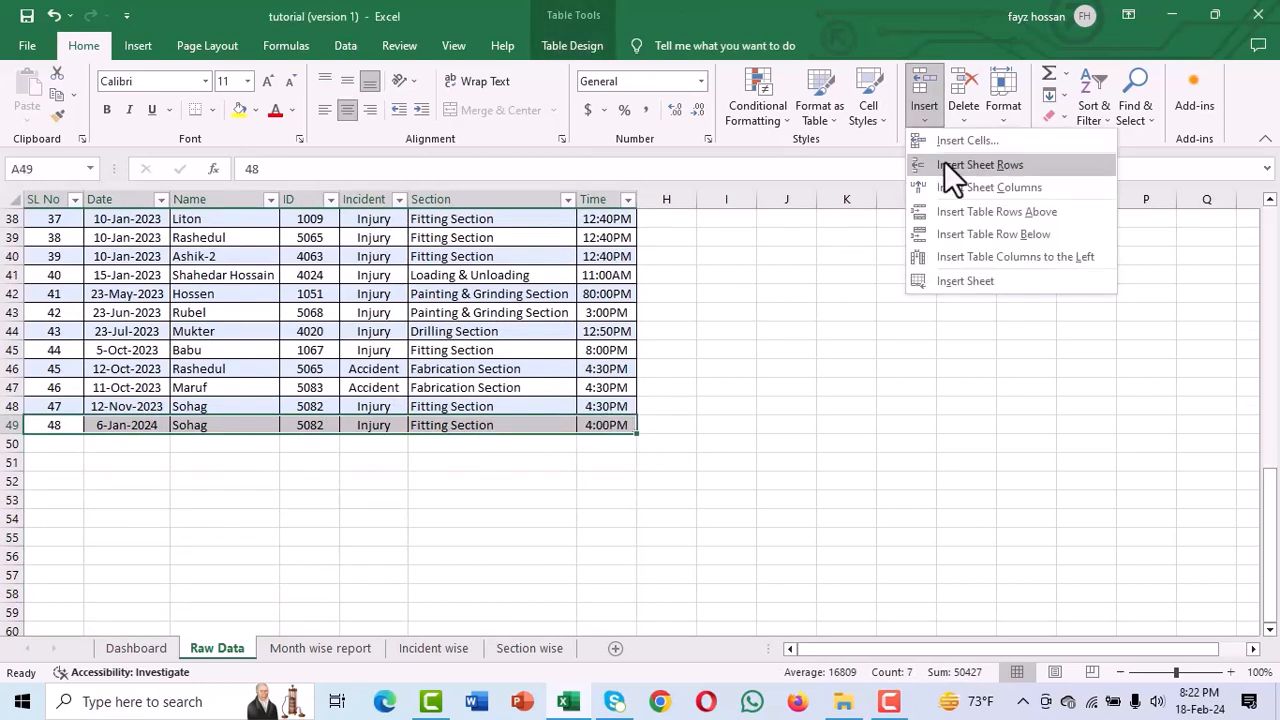
{"action": "left_click", "coordinate": [952, 166]}
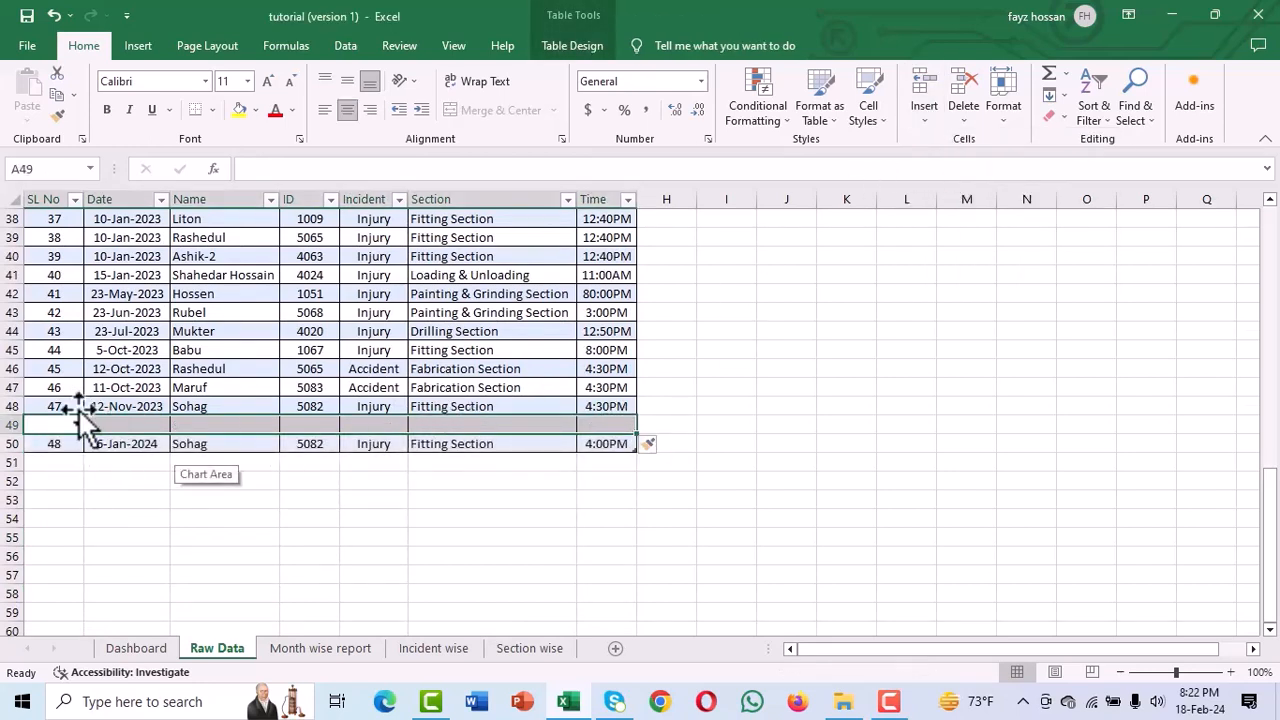
Step: Copy the last record in row 50 of the Raw Data table into the empty row 49
{"action": "left_click_drag", "start_coordinate": [62, 440], "coordinate": [603, 447]}
{"action": "key", "text": "ctrl+c"}
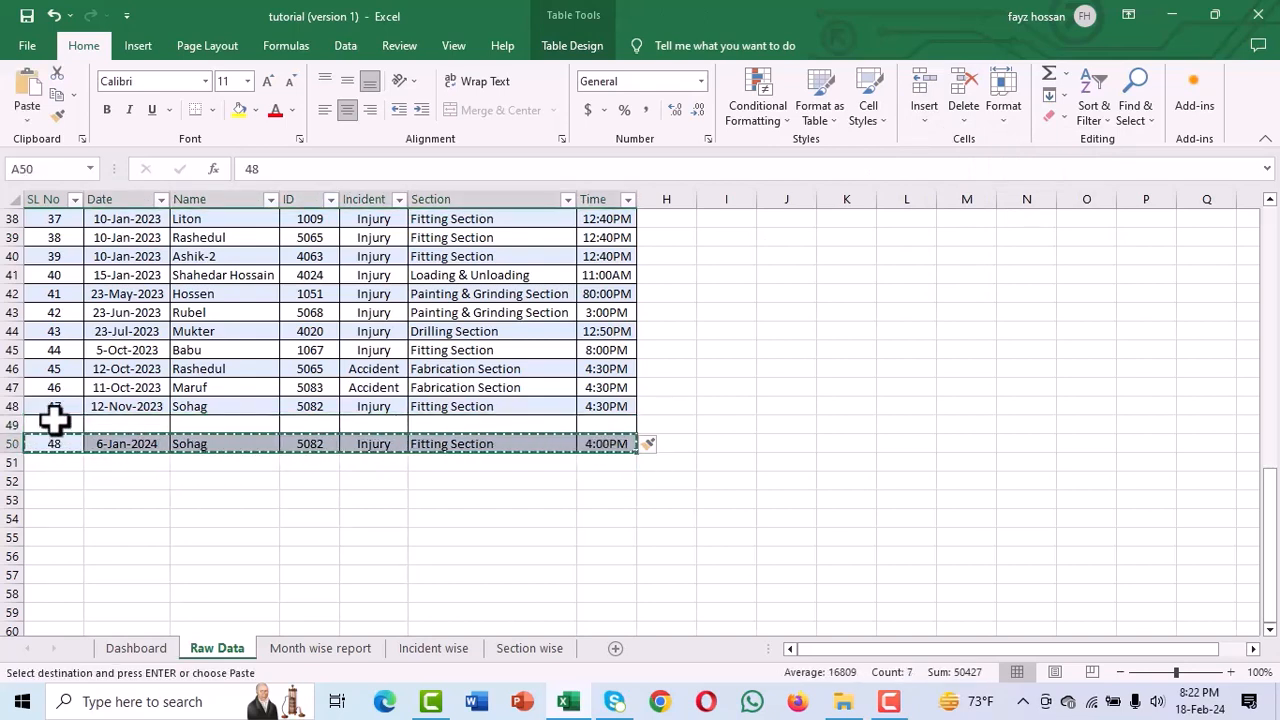
{"action": "left_click", "coordinate": [59, 424]}
{"action": "key", "text": "ctrl+v"}
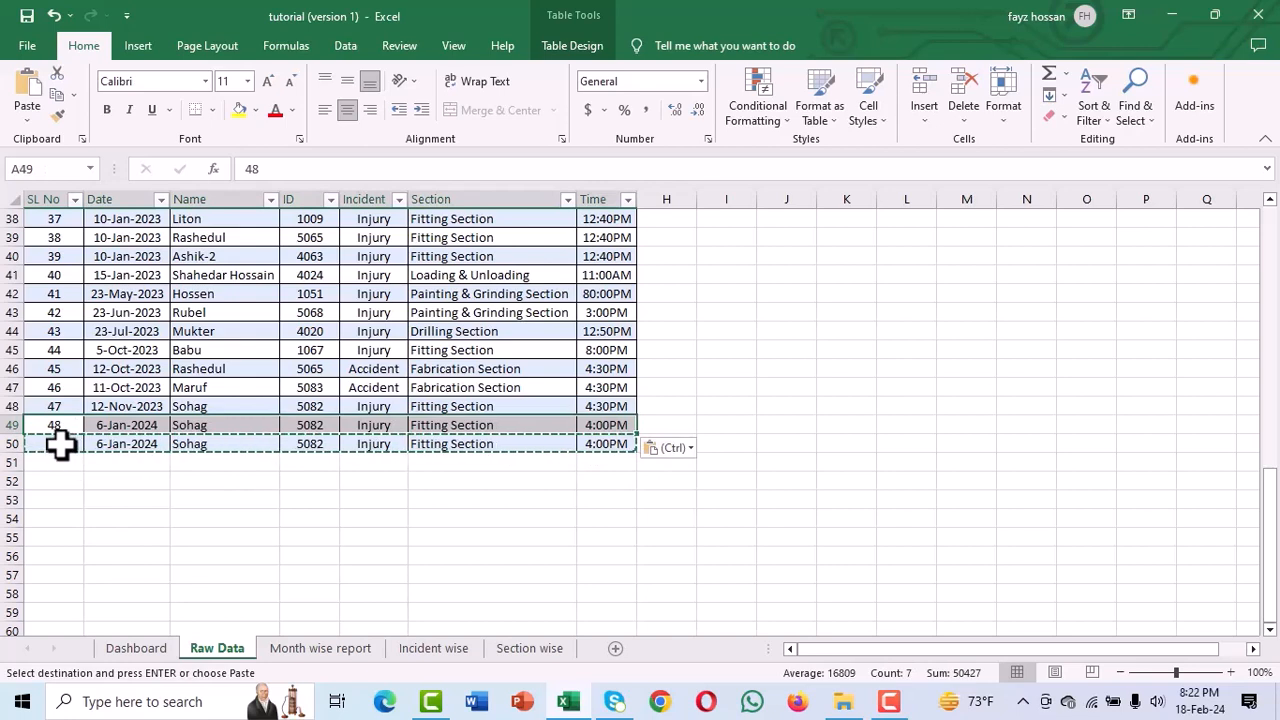
Step: Set the serial number of the last Raw Data record in row 50 to 49 and its date to 08-01-2024
{"action": "left_click", "coordinate": [62, 444]}
{"action": "type", "text": "49"}
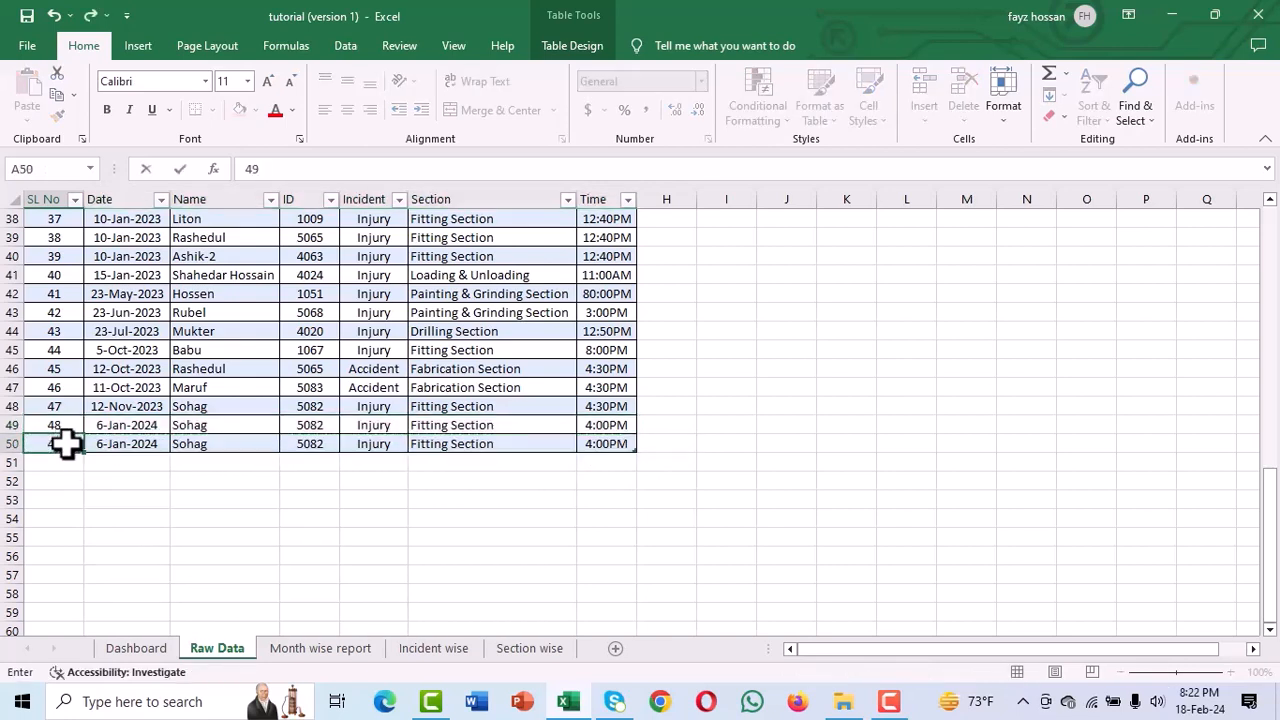
{"action": "left_click", "coordinate": [130, 444]}
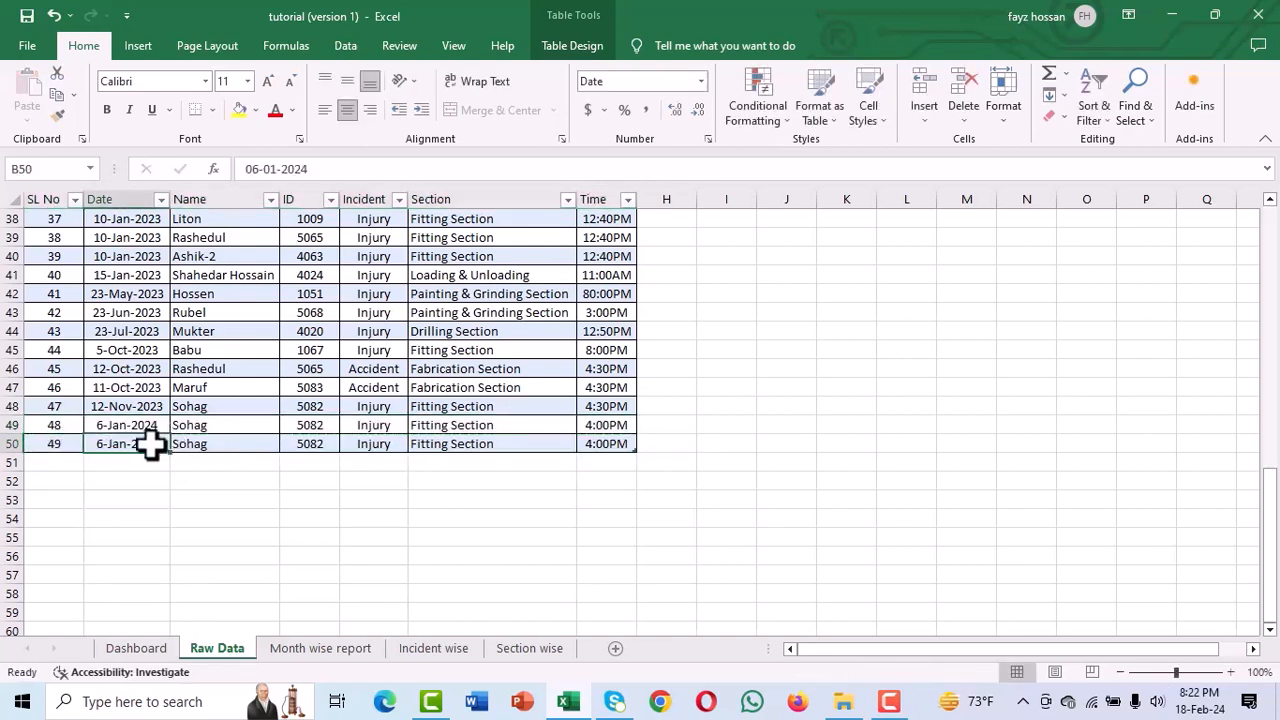
{"action": "left_click", "coordinate": [258, 170]}
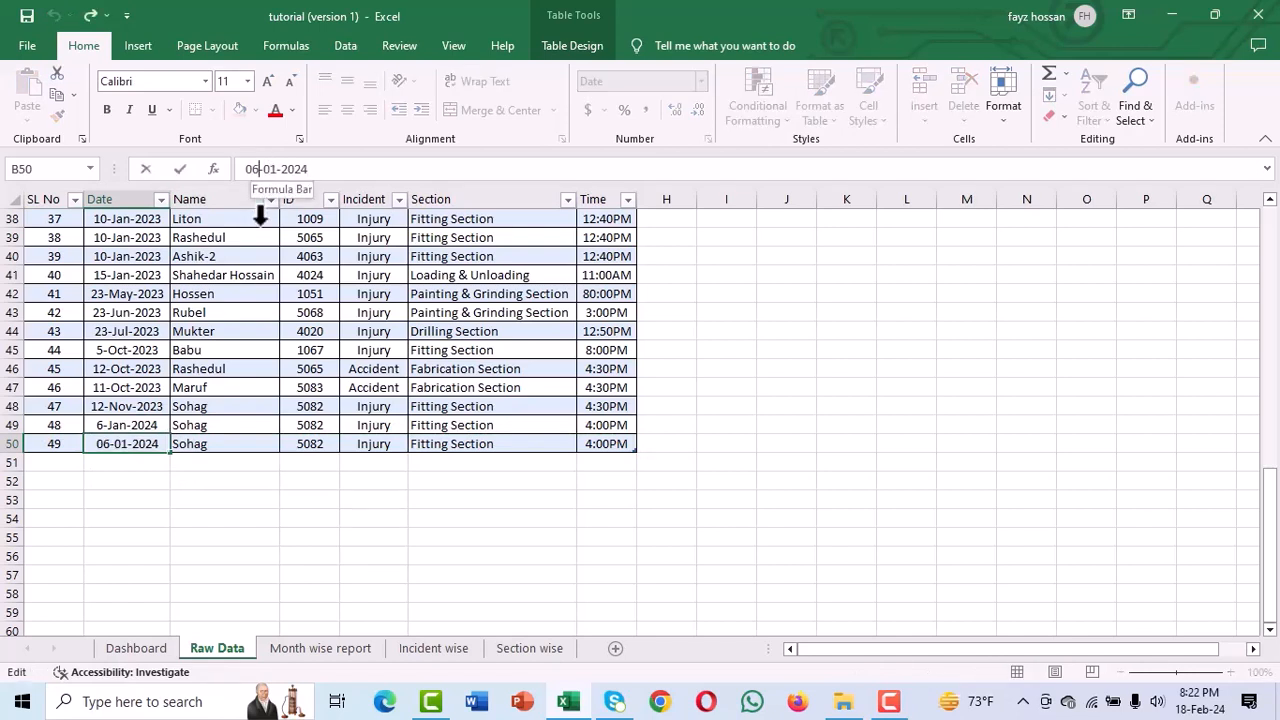
{"action": "key", "text": "BackSpace"}
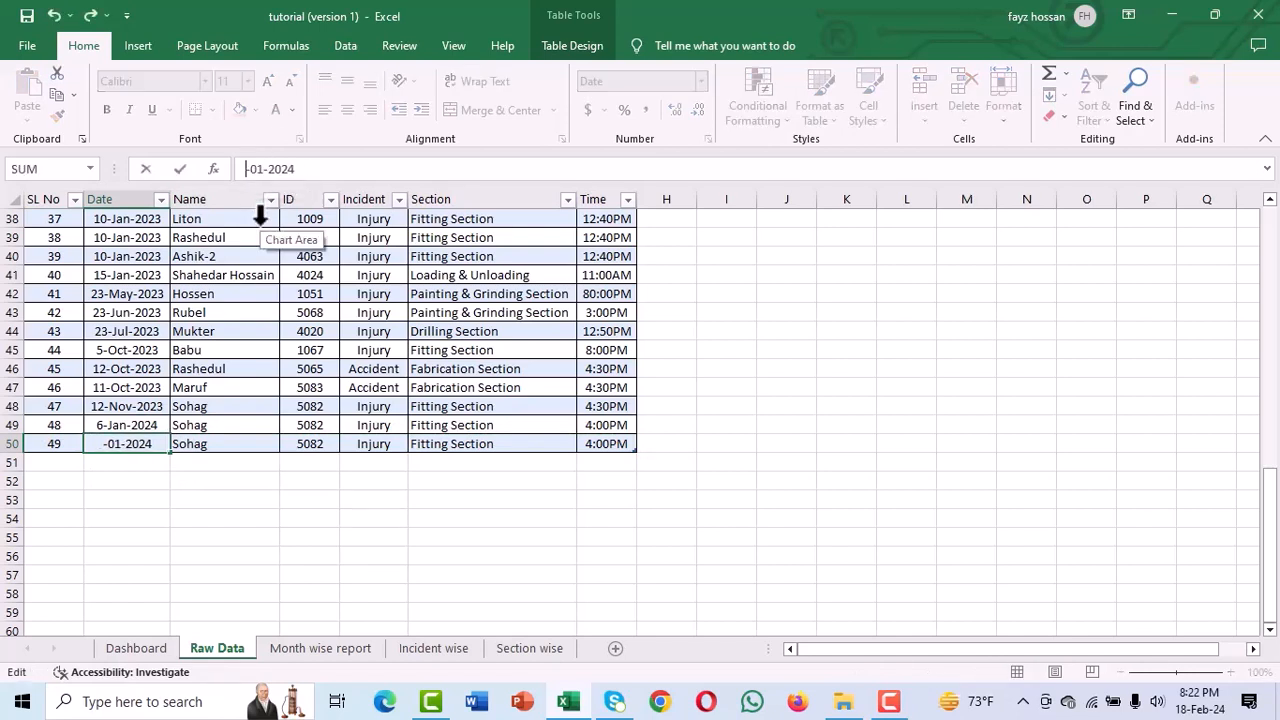
{"action": "type", "text": "08"}
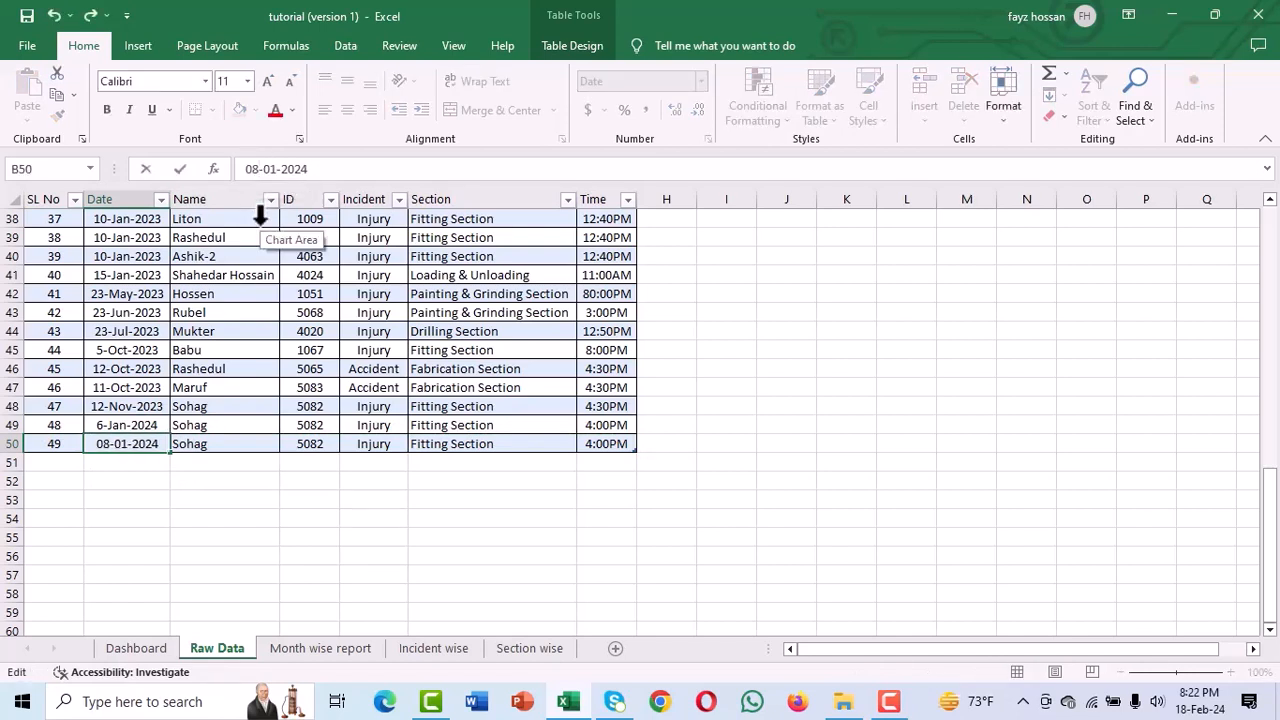
Step: Replace the person's name in row 50 with a different first name and set the record's incident type to Accident
{"action": "left_click", "coordinate": [223, 447]}
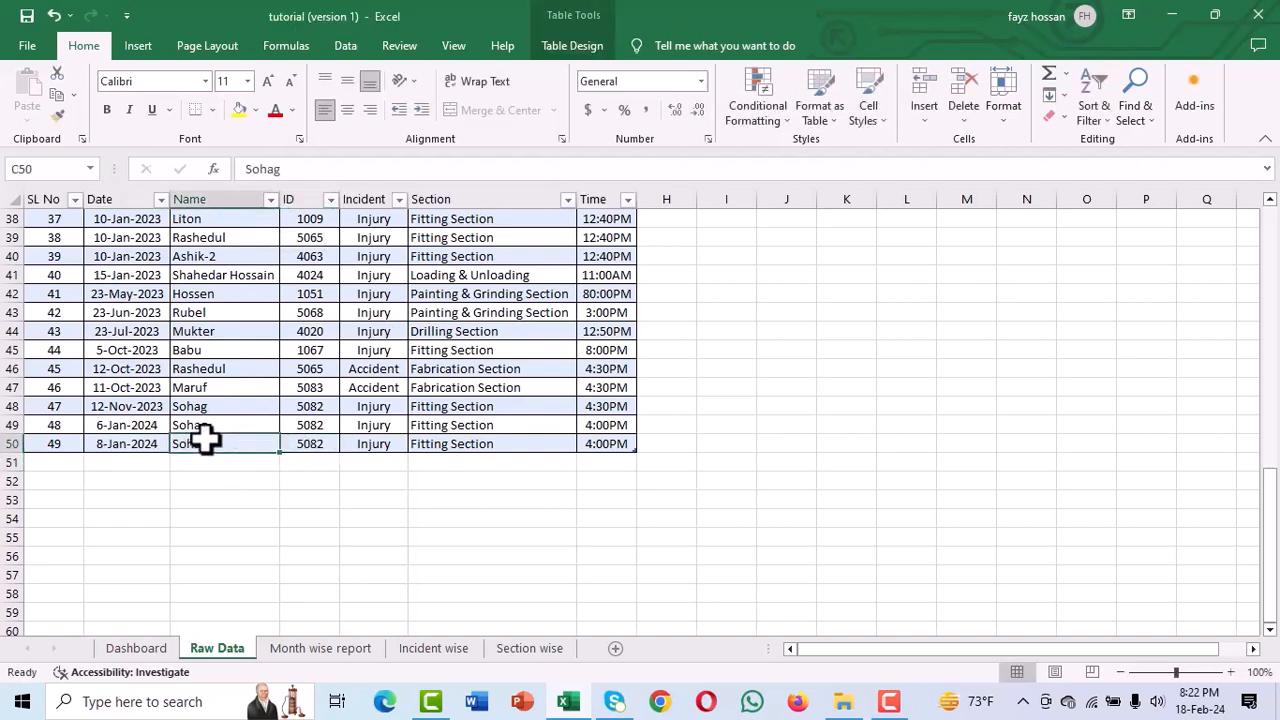
{"action": "type", "text": "ra"}
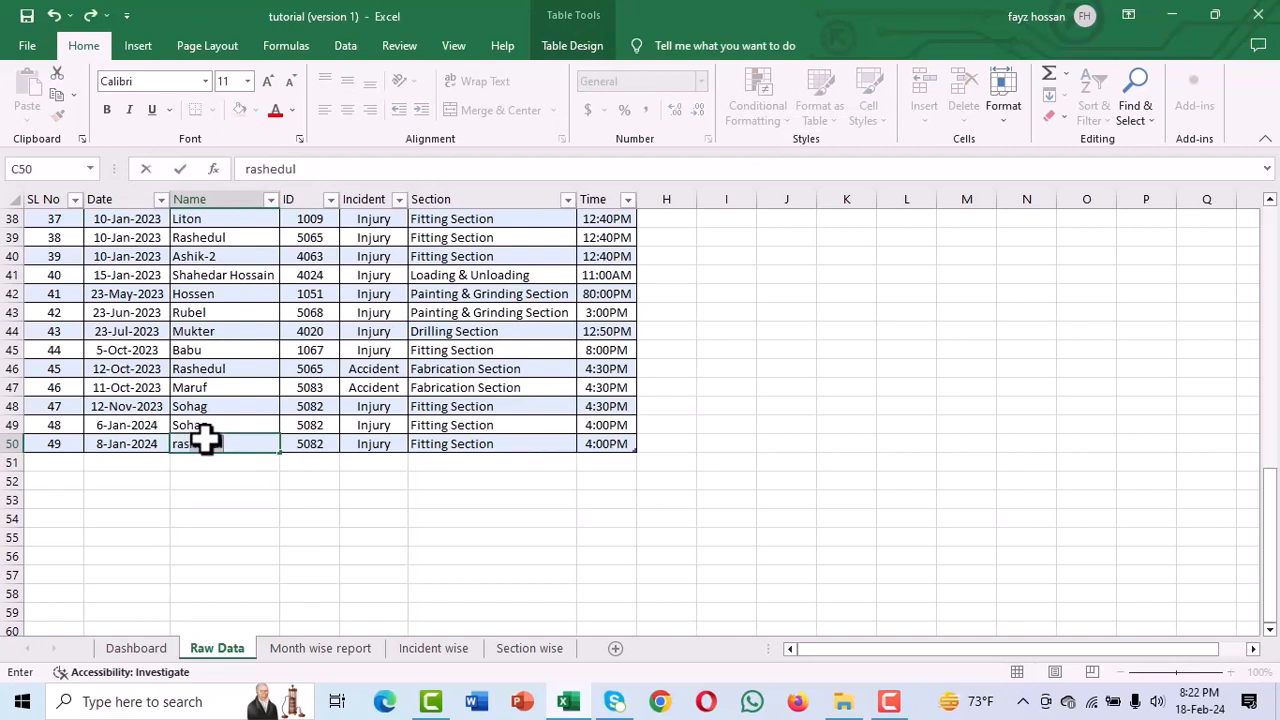
{"action": "type", "text": "shid"}
{"action": "left_click", "coordinate": [314, 443]}
{"action": "left_click", "coordinate": [371, 445]}
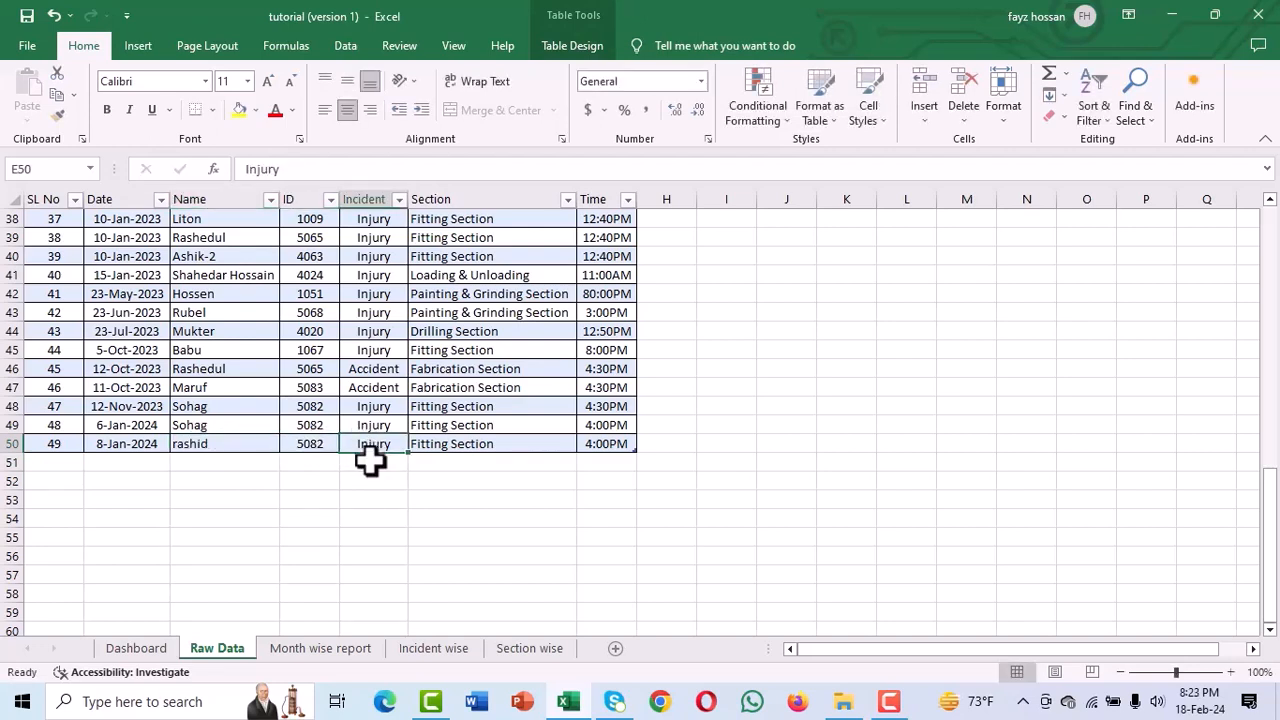
{"action": "left_click", "coordinate": [526, 447]}
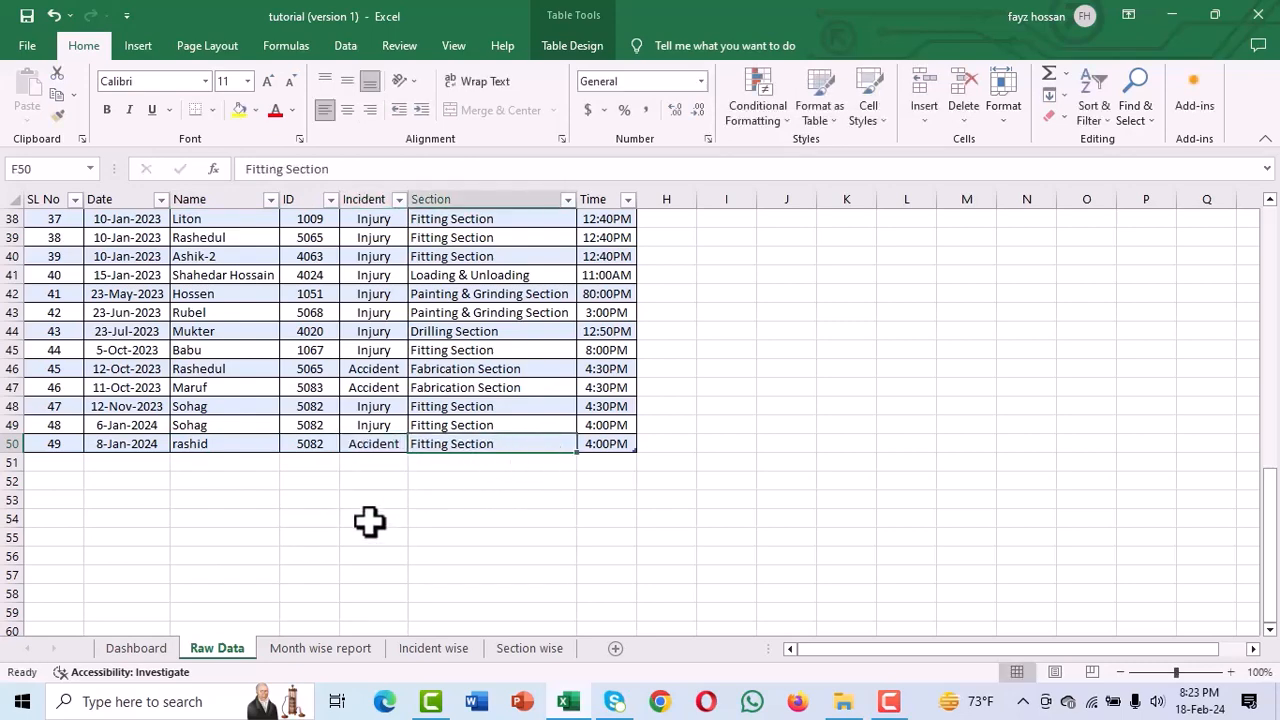
Step: Refresh the Incident slicer on the Dashboard sheet so the charts include the new record
{"action": "left_click", "coordinate": [118, 650]}
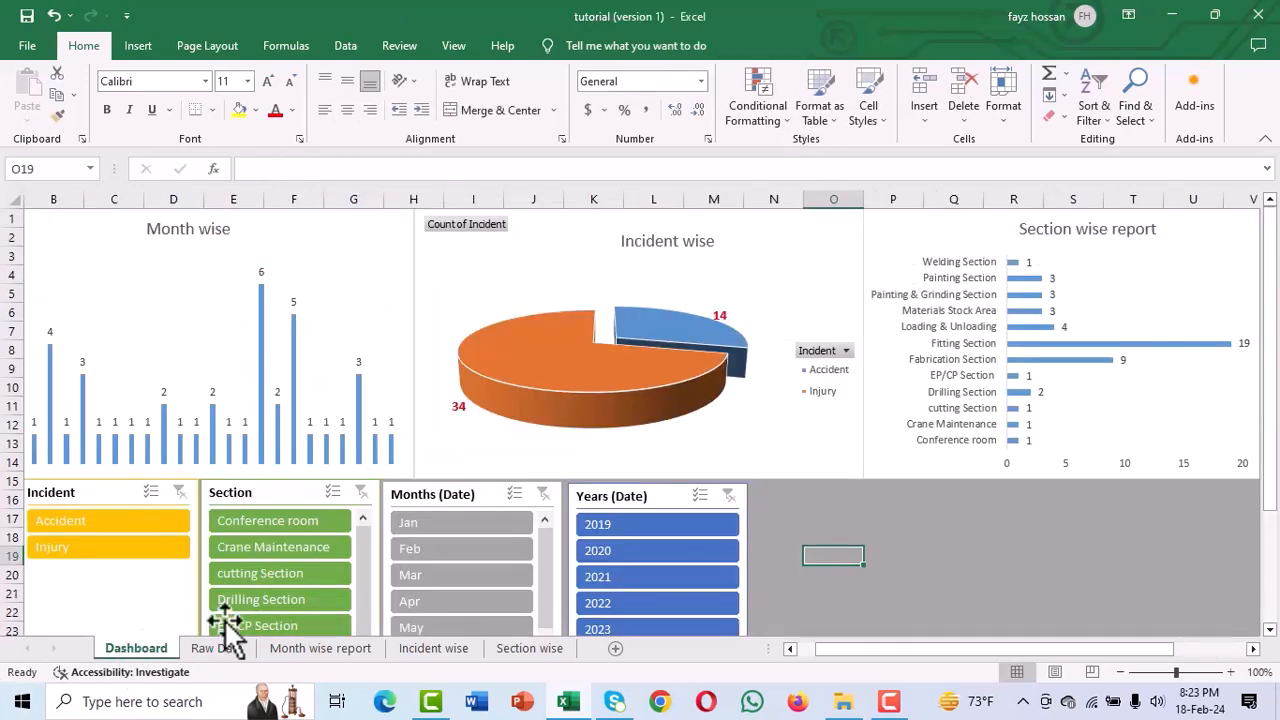
{"action": "scroll", "coordinate": [470, 430], "scroll_direction": "down", "scroll_amount": 1}
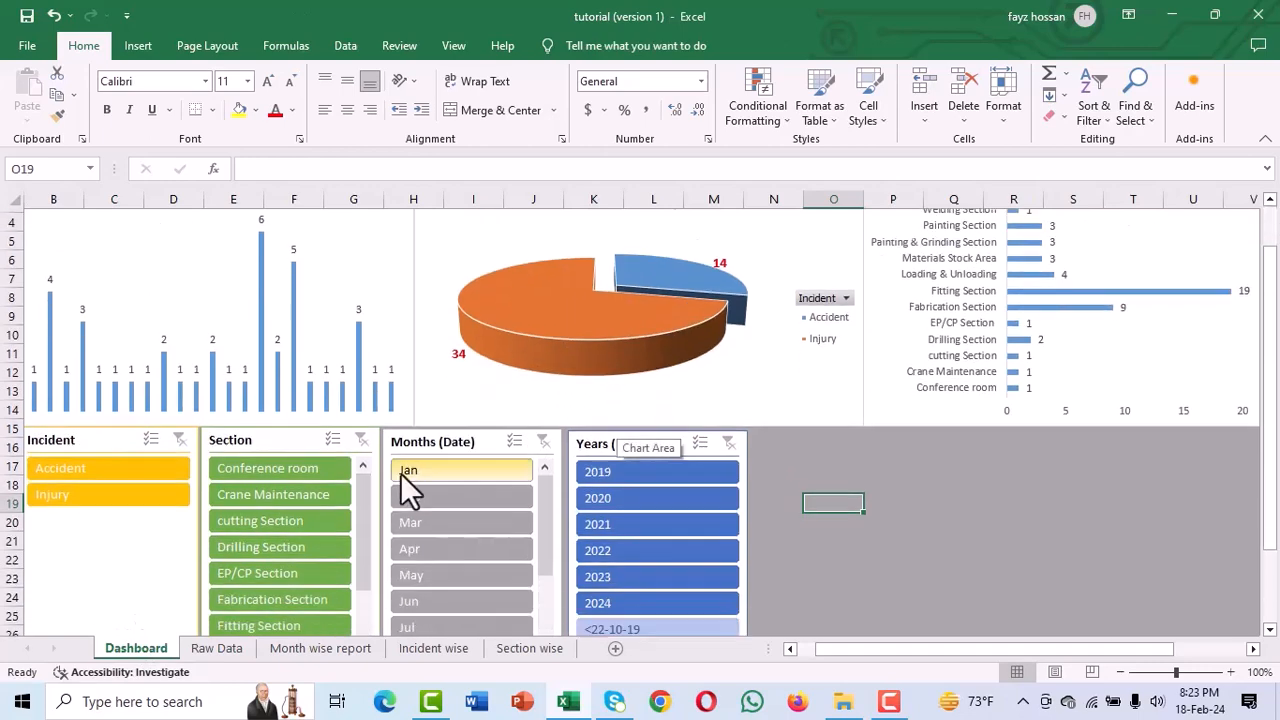
{"action": "left_click", "coordinate": [86, 431]}
{"action": "right_click", "coordinate": [86, 431]}
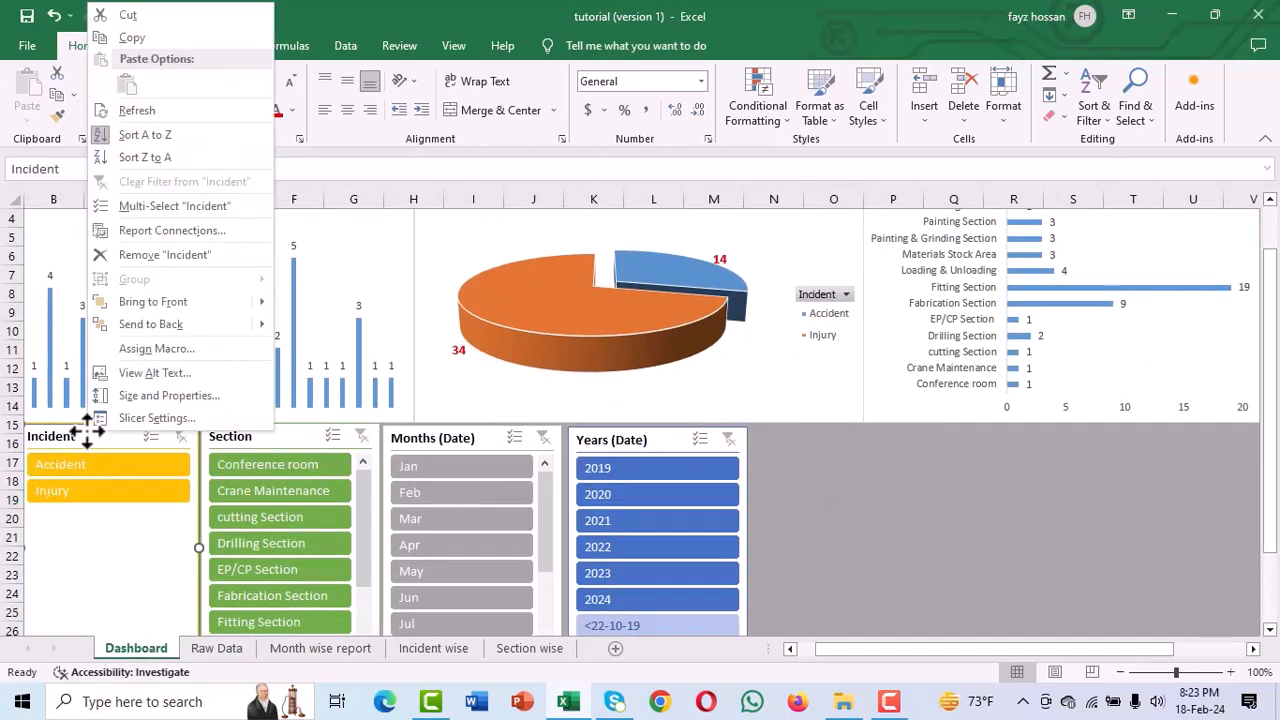
{"action": "left_click", "coordinate": [149, 108]}
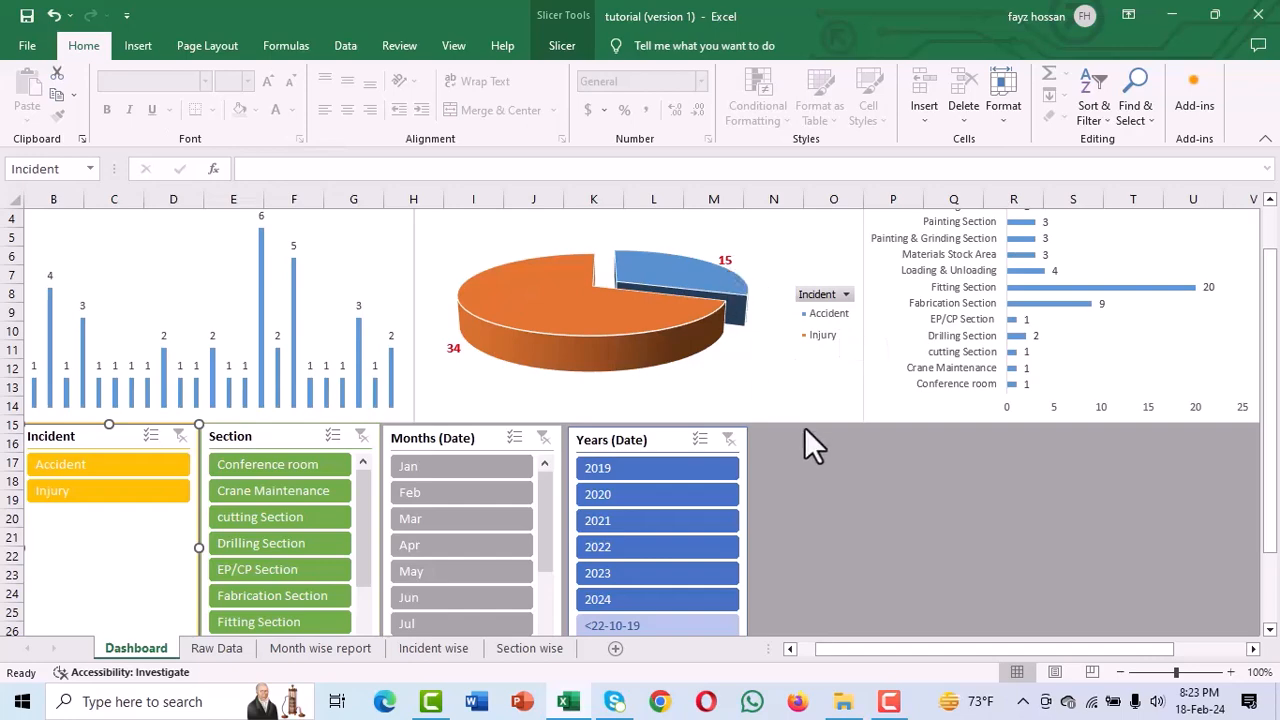
{"action": "left_click", "coordinate": [811, 481]}
{"action": "scroll", "coordinate": [794, 447], "scroll_direction": "up", "scroll_amount": 1}
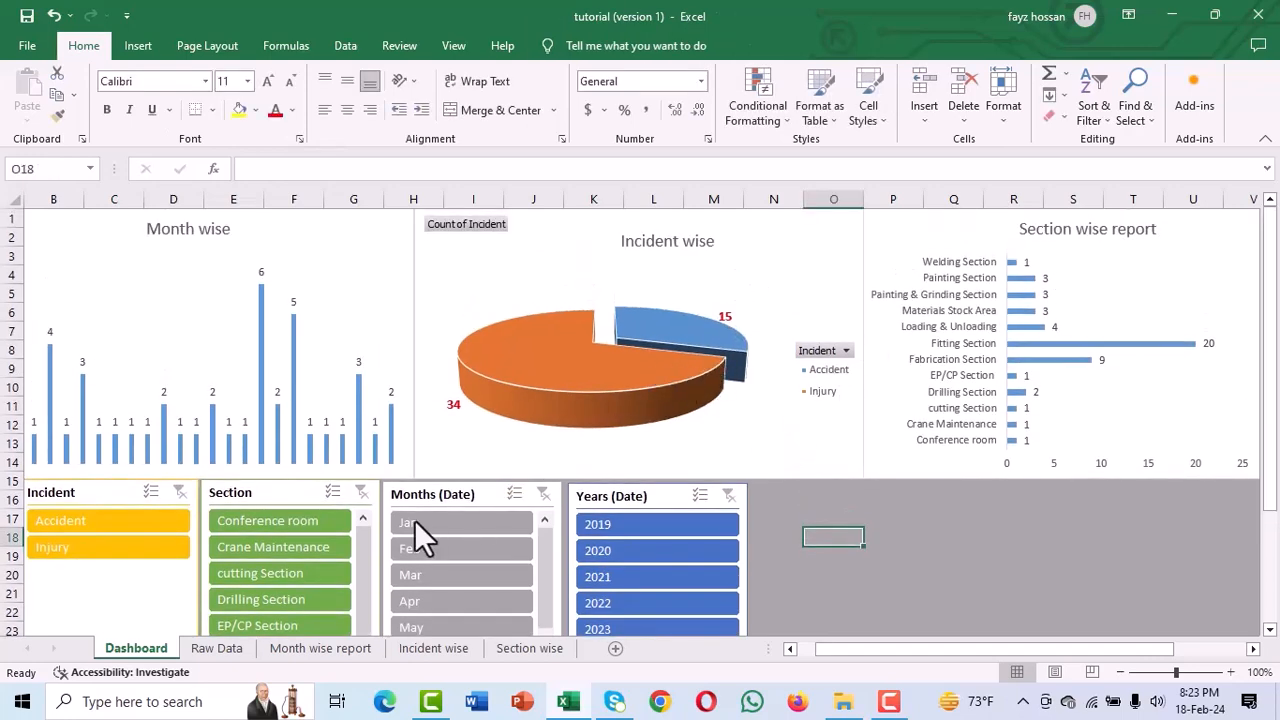
Step: Filter the dashboard charts to Accident with the Incident slicer, and clear that filter
{"action": "scroll", "coordinate": [414, 519], "scroll_direction": "down", "scroll_amount": 2}
{"action": "left_click", "coordinate": [82, 409]}
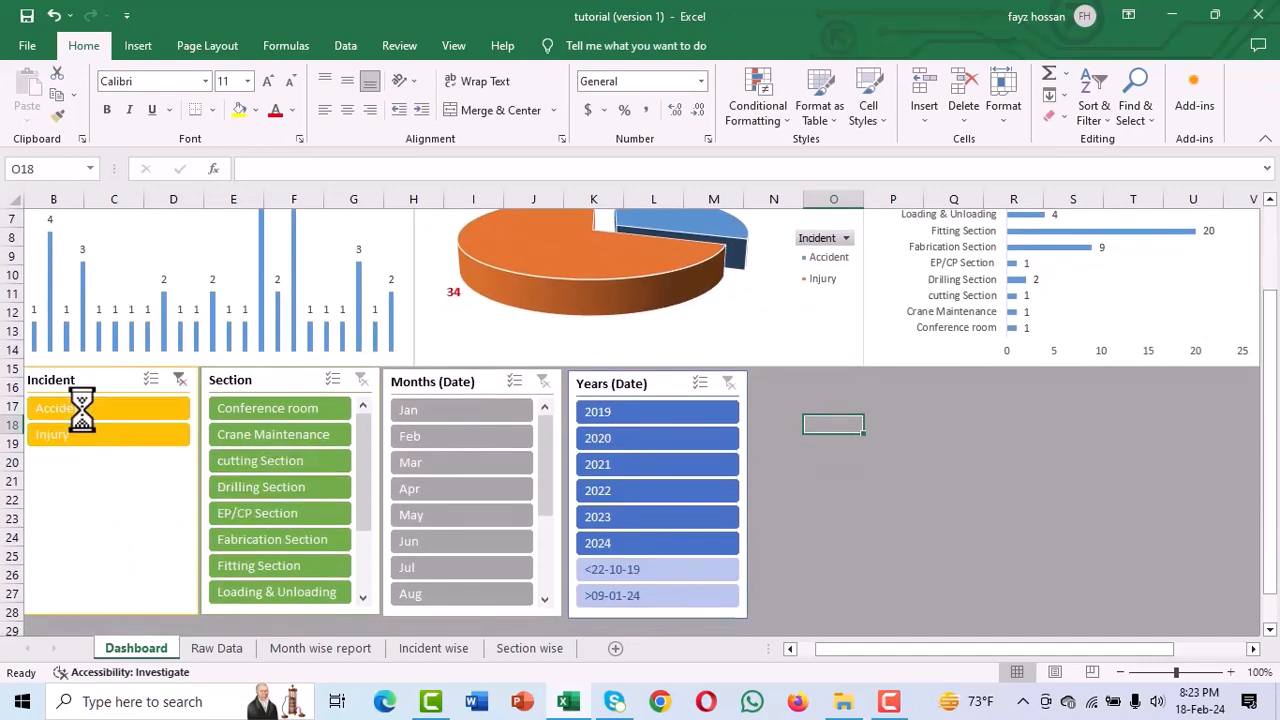
{"action": "scroll", "coordinate": [433, 478], "scroll_direction": "up", "scroll_amount": 2}
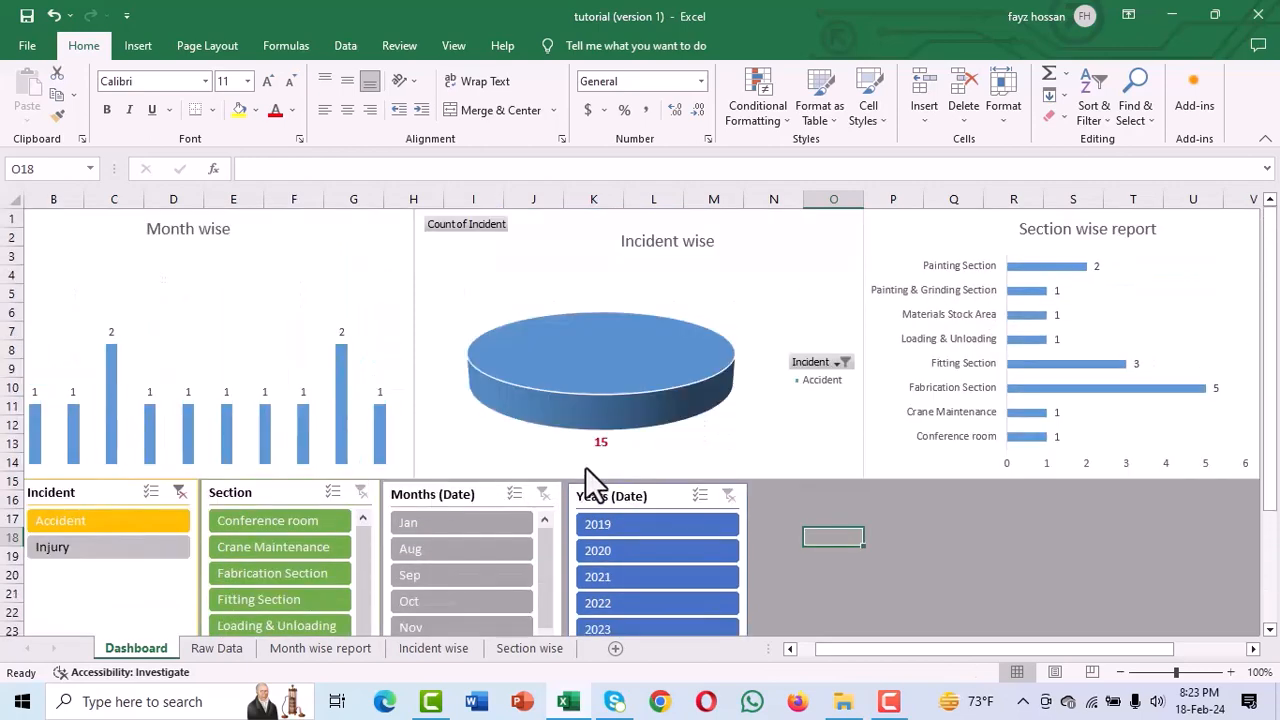
{"action": "left_click", "coordinate": [176, 494]}
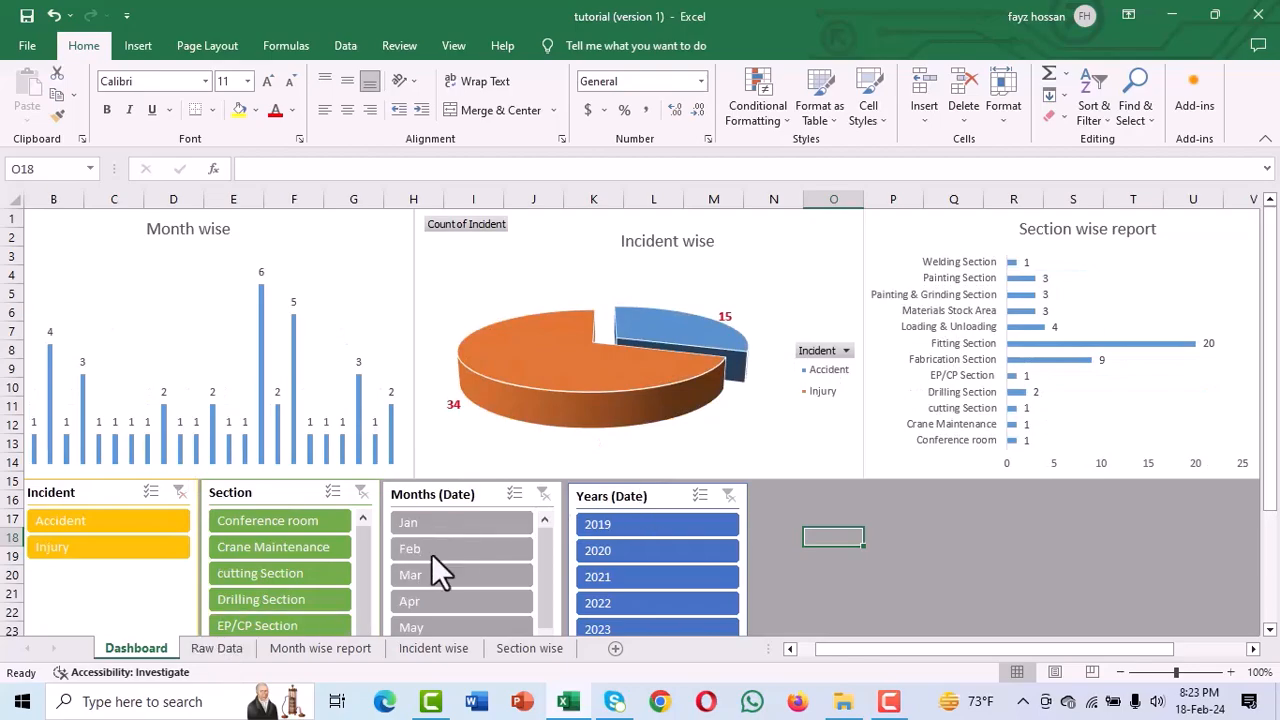
Step: Review the records on the Raw Data sheet and the Incident slicer's Refresh option on the Dashboard sheet
{"action": "left_click", "coordinate": [228, 652]}
{"action": "scroll", "coordinate": [275, 470], "scroll_direction": "up", "scroll_amount": 2}
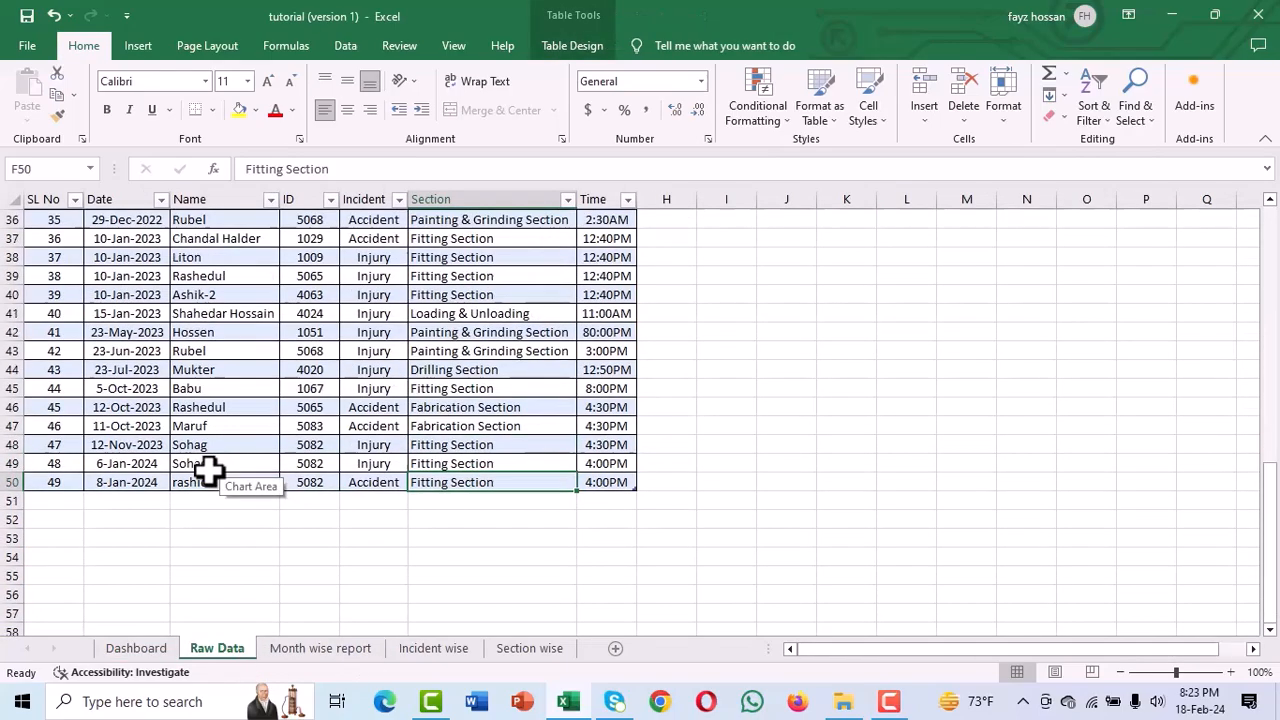
{"action": "scroll", "coordinate": [165, 510], "scroll_direction": "up", "scroll_amount": 3}
{"action": "scroll", "coordinate": [178, 492], "scroll_direction": "down", "scroll_amount": 4}
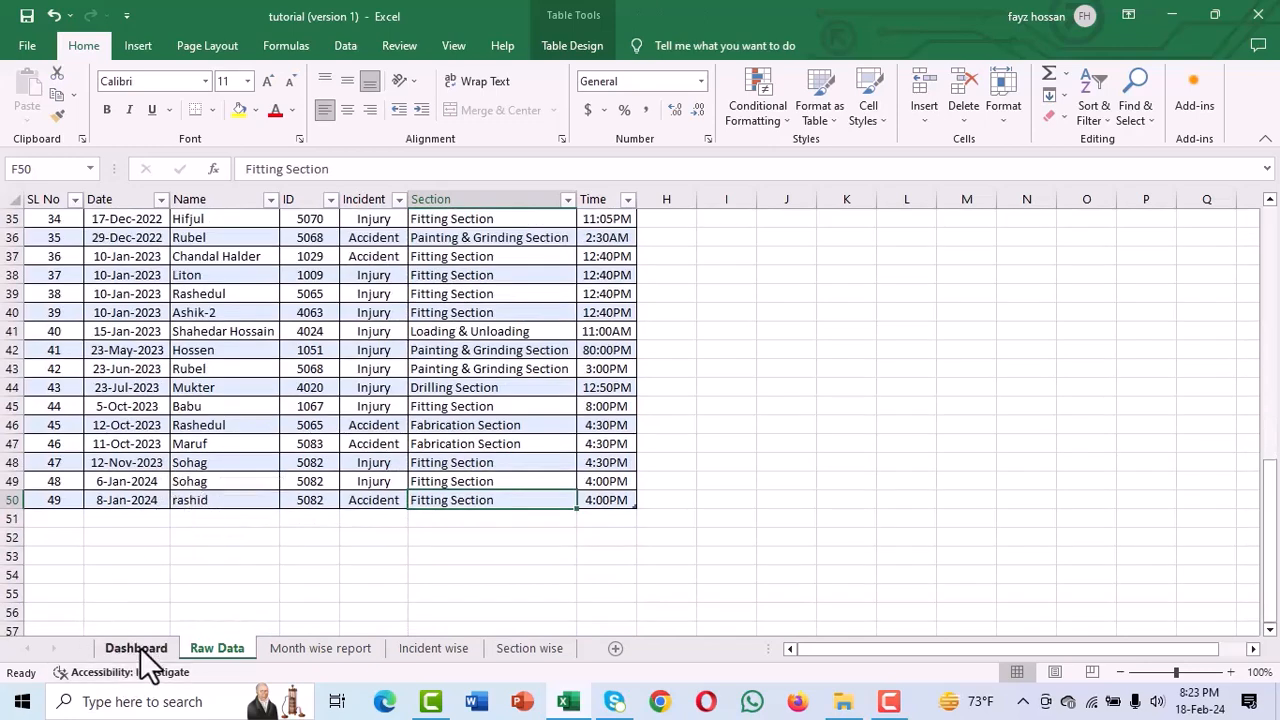
{"action": "left_click", "coordinate": [140, 647]}
{"action": "left_click", "coordinate": [106, 494]}
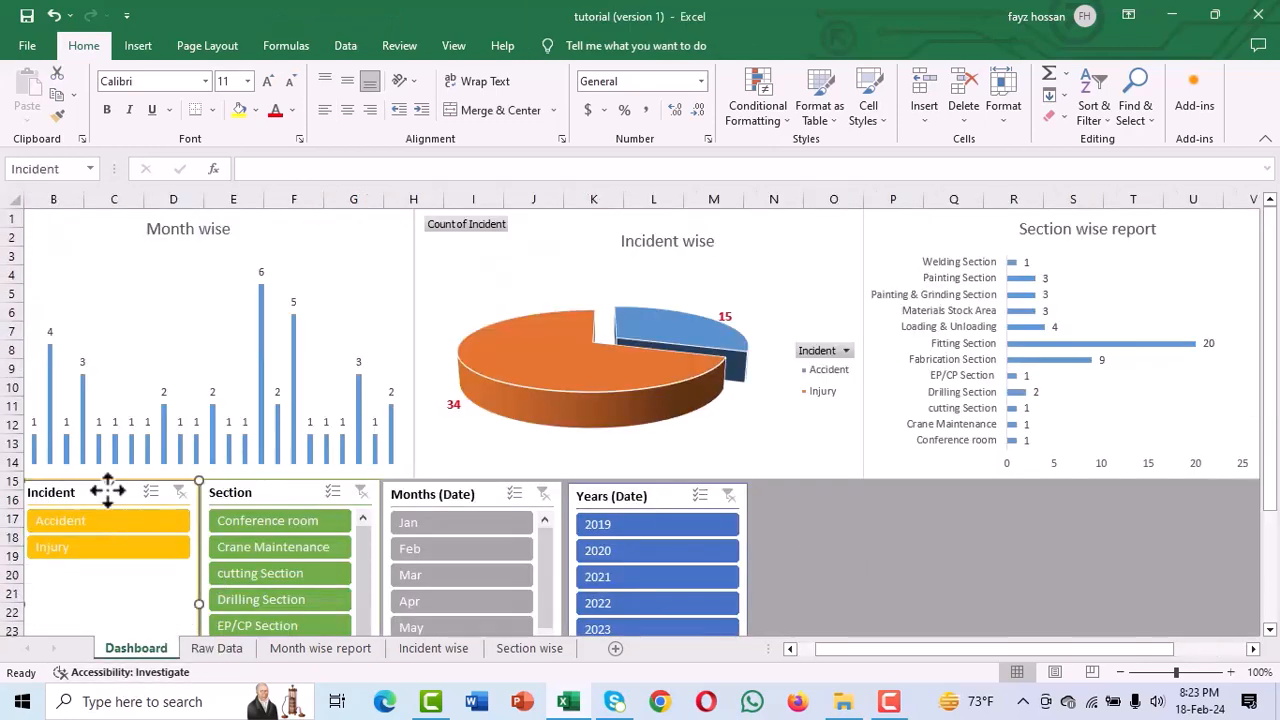
{"action": "right_click", "coordinate": [108, 491]}
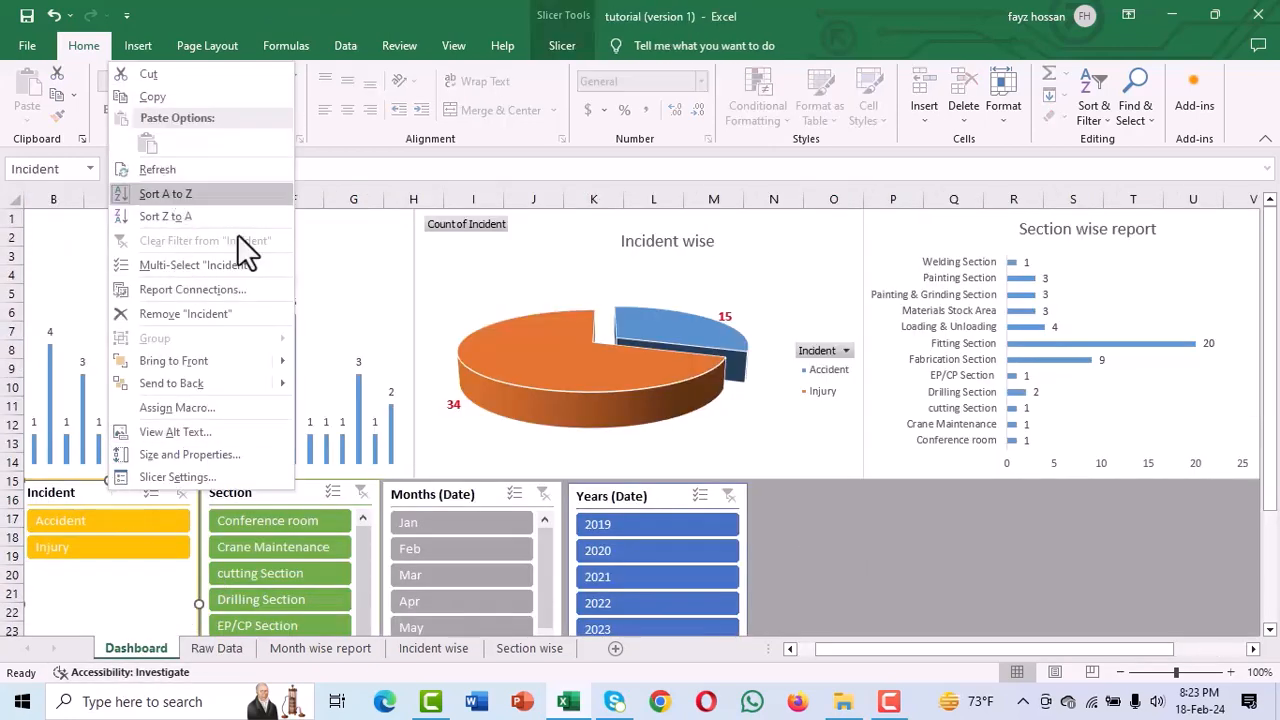
{"action": "left_click", "coordinate": [920, 593]}
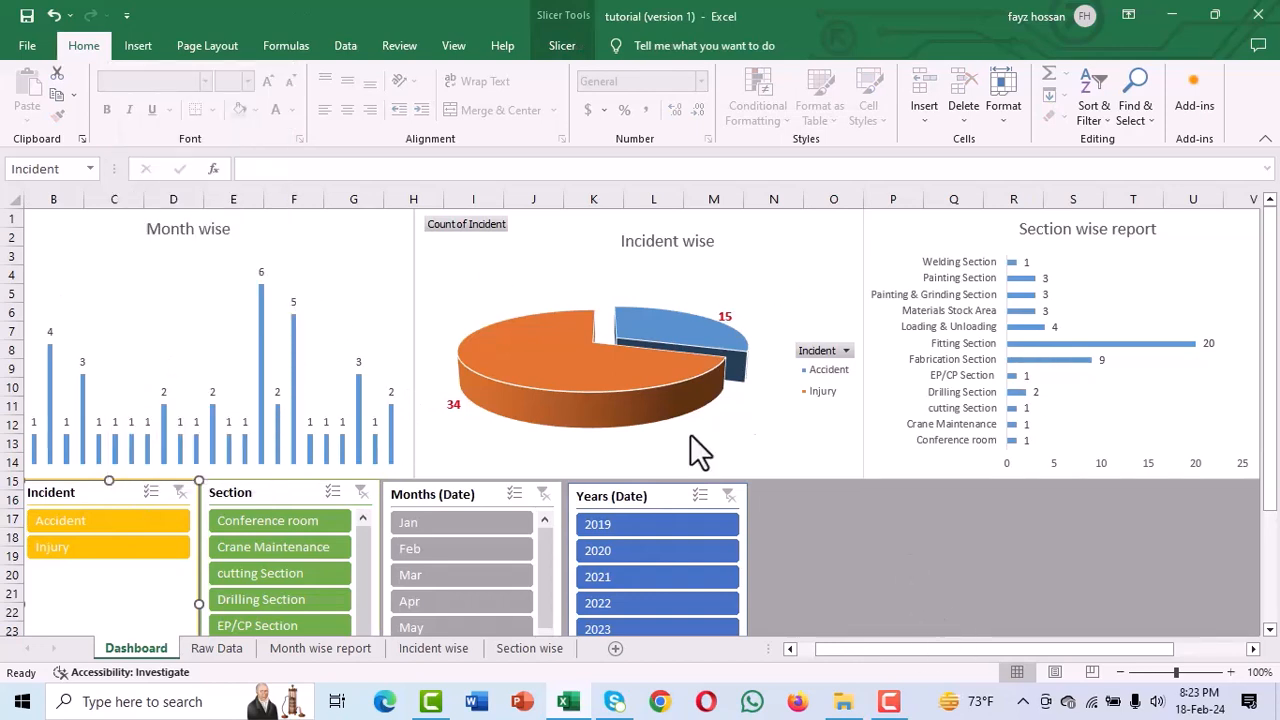